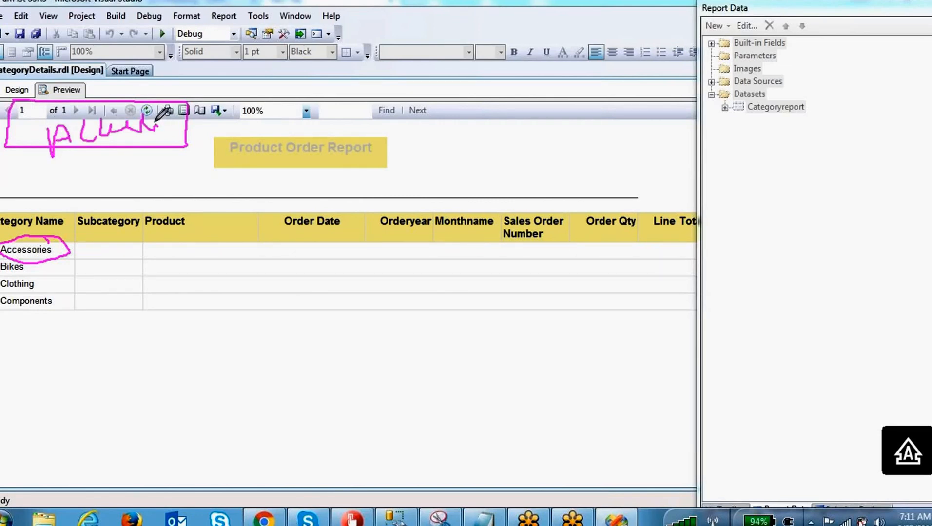
mouse_move(71, 163)
mouse_down()
mouse_move(83, 172)
mouse_move(111, 154)
mouse_move(131, 164)
mouse_move(149, 139)
mouse_move(173, 139)
mouse_move(258, 86)
mouse_up()
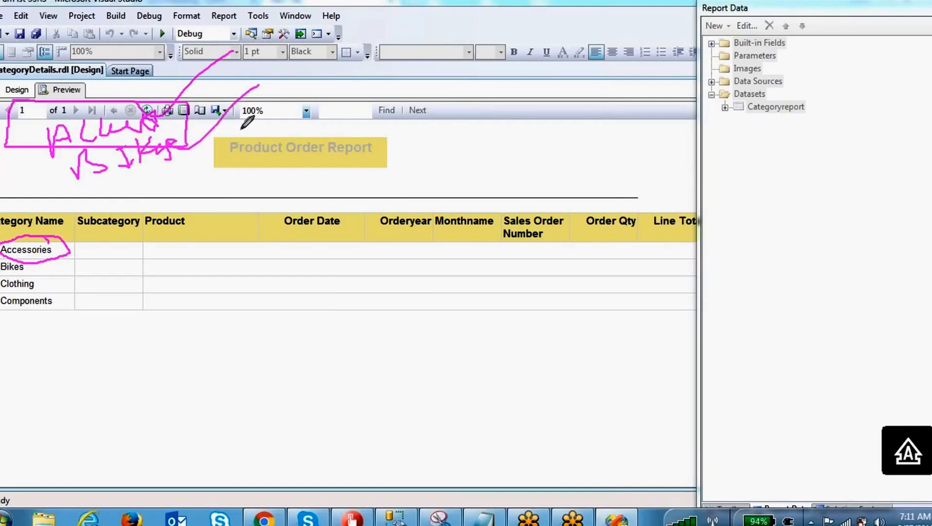
mouse_move(86, 175)
mouse_down()
mouse_move(84, 198)
mouse_move(141, 163)
mouse_move(161, 180)
mouse_move(272, 113)
mouse_up()
mouse_move(117, 211)
mouse_down()
mouse_move(125, 226)
mouse_move(215, 198)
mouse_move(287, 118)
mouse_up()
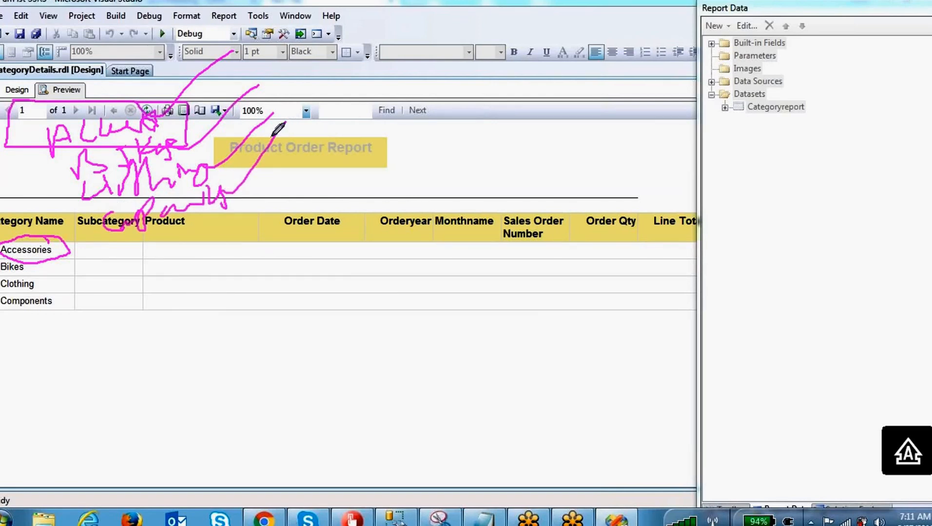
drag(305, 245, 160, 341)
drag(210, 320, 197, 217)
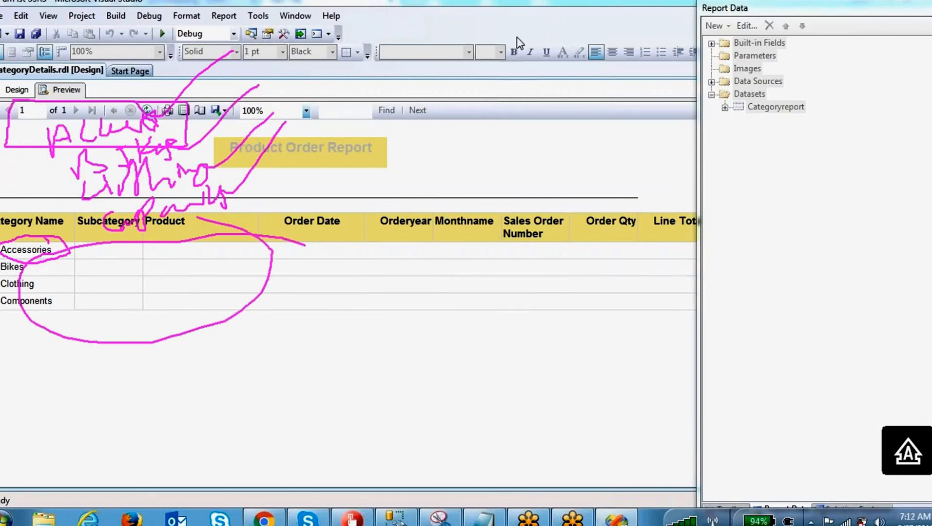
click(638, 41)
click(557, 164)
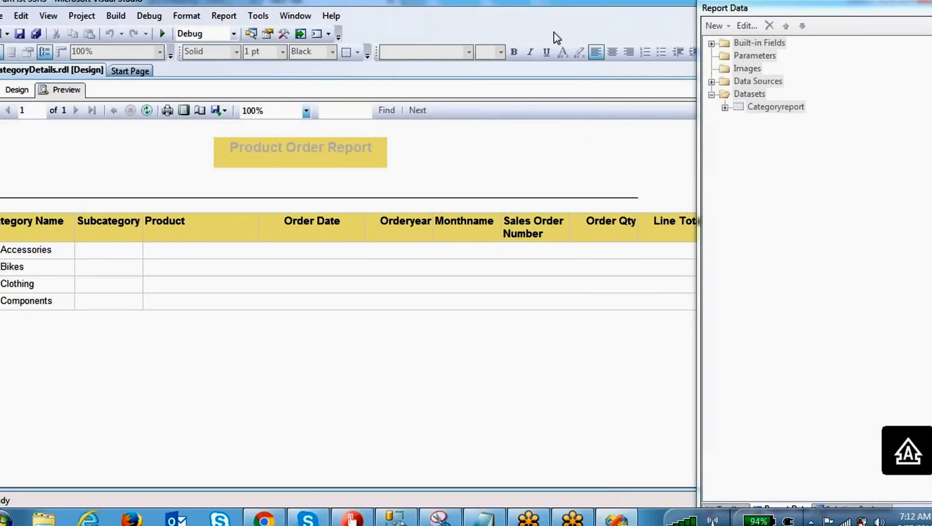
key(ctrl+2)
mouse_move(501, 121)
mouse_down()
mouse_move(503, 159)
mouse_move(617, 146)
mouse_move(489, 127)
mouse_move(502, 92)
mouse_move(580, 100)
mouse_up()
mouse_move(795, 65)
mouse_down()
mouse_move(827, 57)
mouse_move(824, 80)
mouse_up()
drag(863, 46, 872, 63)
mouse_move(796, 112)
mouse_down()
mouse_move(922, 100)
mouse_move(764, 122)
mouse_up()
mouse_move(522, 296)
mouse_down()
mouse_move(924, 495)
mouse_move(697, 286)
mouse_move(504, 310)
mouse_up()
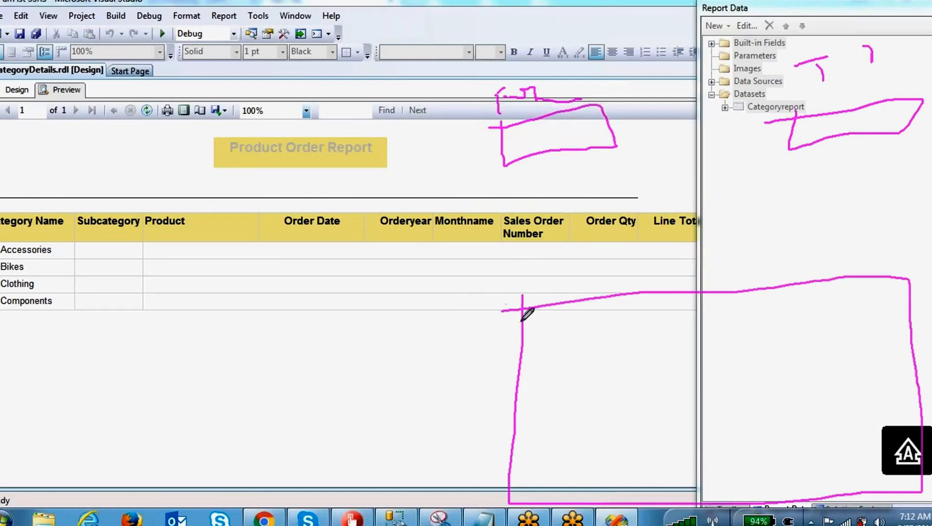
mouse_move(578, 156)
mouse_down()
mouse_move(588, 301)
mouse_move(632, 237)
mouse_up()
drag(861, 145, 854, 290)
drag(824, 258, 910, 226)
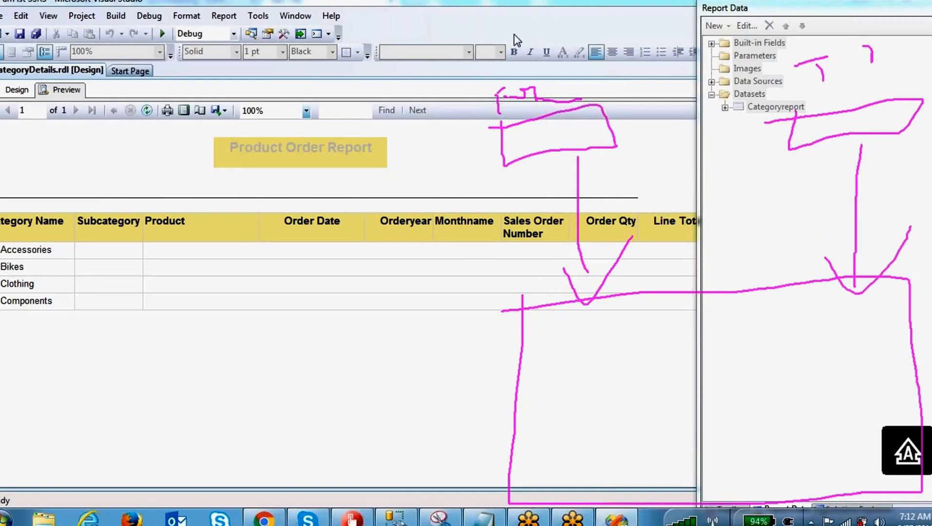
click(639, 35)
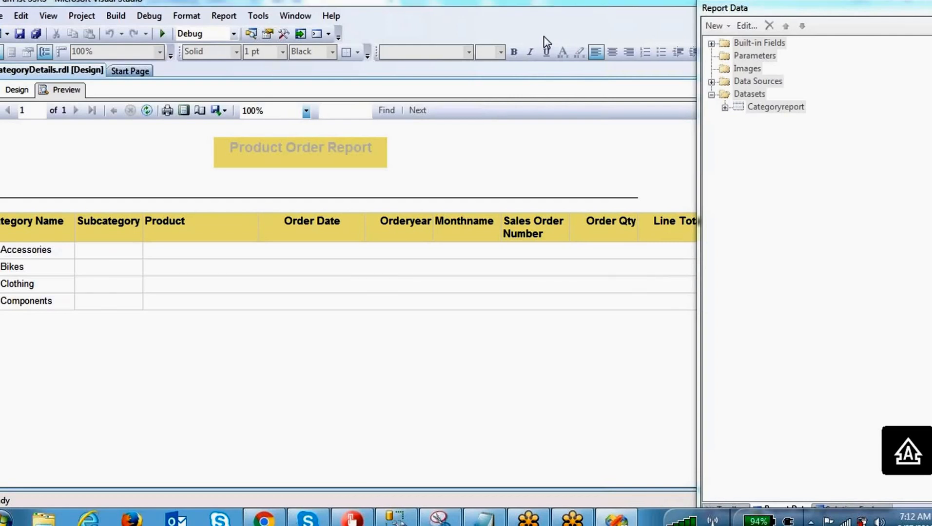
mouse_move(110, 278)
mouse_down()
mouse_move(215, 248)
mouse_move(216, 268)
mouse_move(227, 266)
mouse_up()
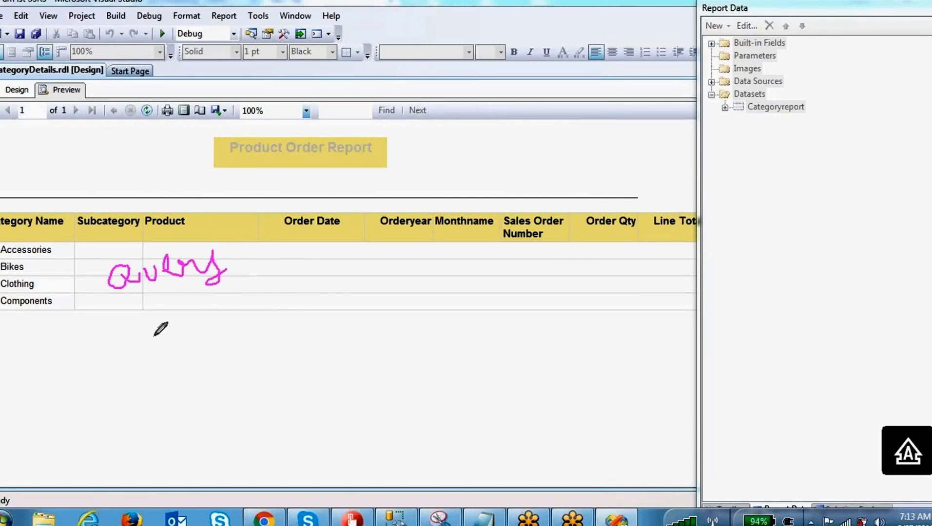
mouse_move(138, 360)
mouse_down()
mouse_move(144, 389)
mouse_move(146, 359)
mouse_move(161, 375)
mouse_move(170, 352)
mouse_move(212, 333)
mouse_move(221, 351)
mouse_move(218, 328)
mouse_move(238, 354)
mouse_move(241, 336)
mouse_move(277, 321)
mouse_up()
drag(242, 350, 274, 359)
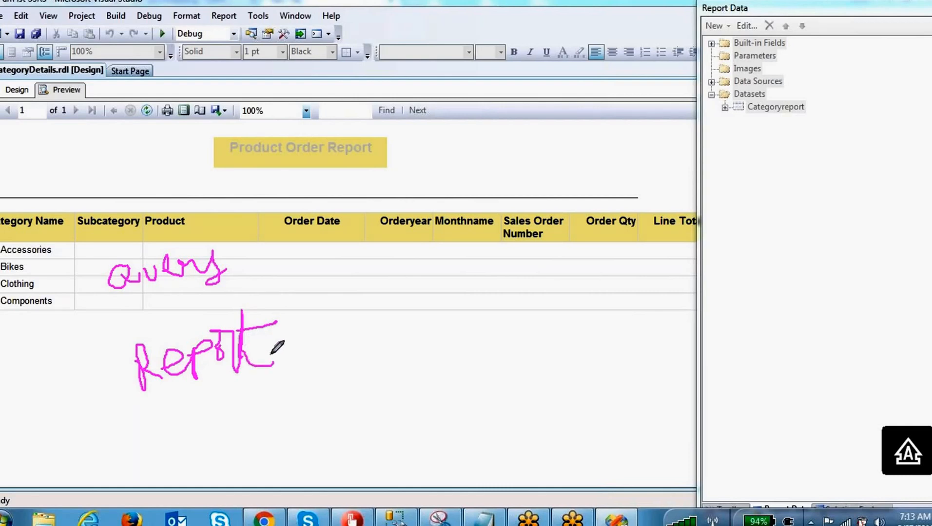
mouse_move(117, 296)
mouse_down()
mouse_move(264, 258)
mouse_move(114, 260)
mouse_move(112, 287)
mouse_up()
mouse_move(141, 332)
mouse_down()
mouse_move(160, 383)
mouse_move(261, 308)
mouse_move(141, 325)
mouse_up()
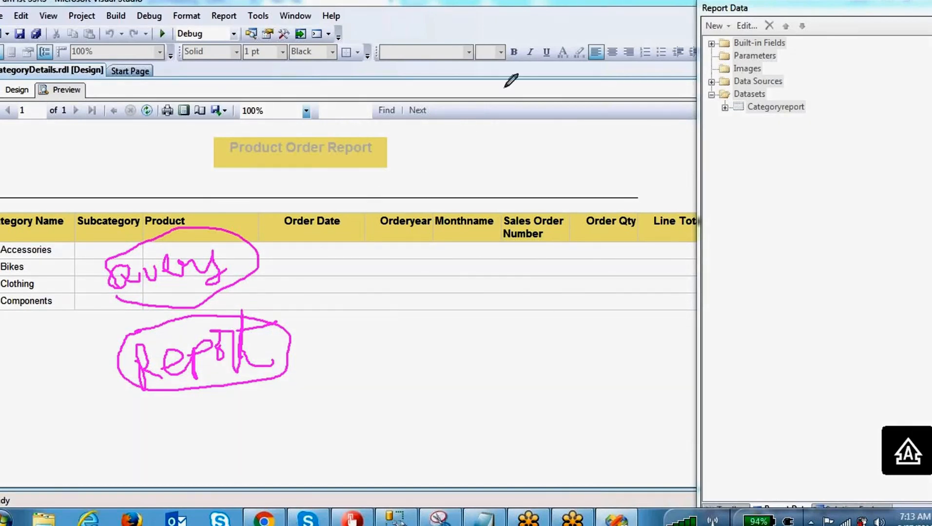
click(638, 34)
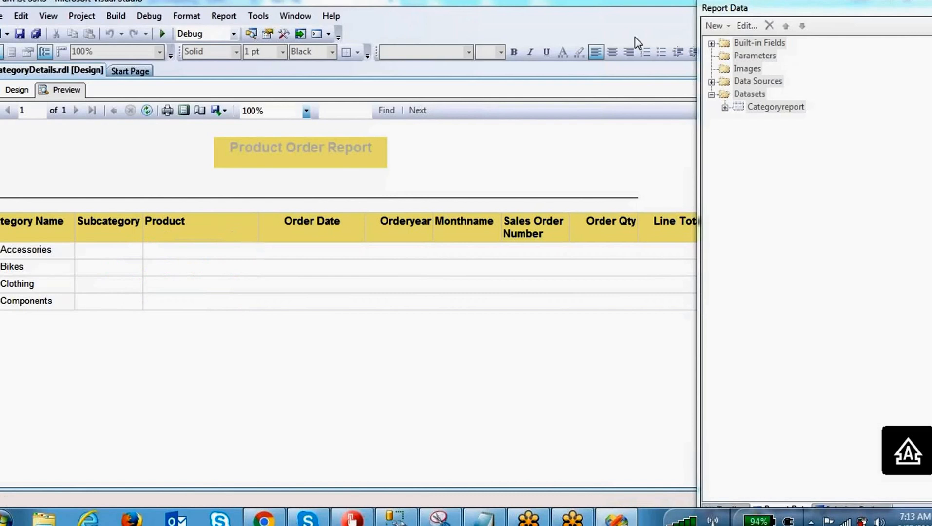
mouse_move(88, 309)
mouse_down()
mouse_move(88, 348)
mouse_move(159, 384)
mouse_move(207, 376)
mouse_move(166, 277)
mouse_move(88, 280)
mouse_move(87, 325)
mouse_up()
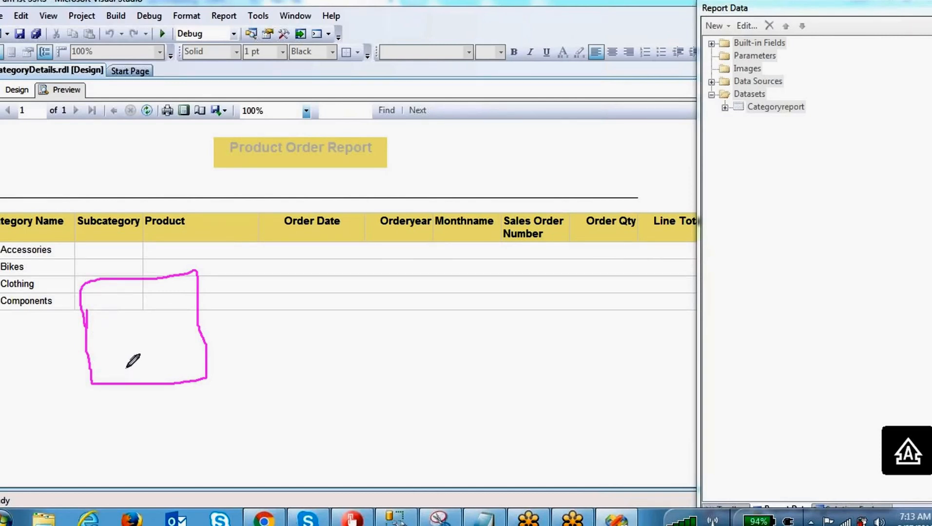
drag(87, 329, 91, 387)
mouse_move(117, 307)
mouse_down()
mouse_move(118, 332)
mouse_move(119, 299)
mouse_move(127, 325)
mouse_move(117, 332)
mouse_up()
drag(165, 296, 155, 321)
mouse_move(117, 245)
mouse_down()
mouse_move(108, 262)
mouse_move(130, 244)
mouse_move(189, 254)
mouse_up()
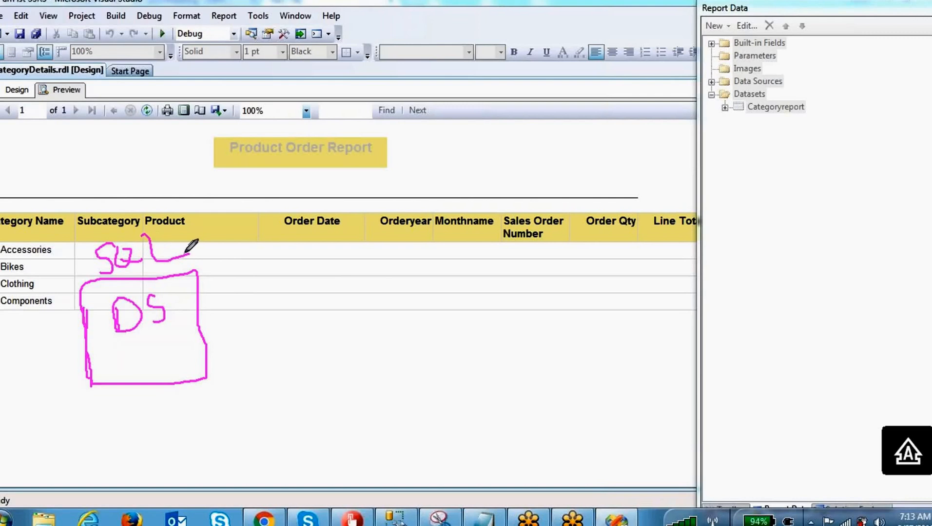
mouse_move(208, 325)
mouse_down()
mouse_move(382, 299)
mouse_move(375, 254)
mouse_move(382, 347)
mouse_move(455, 340)
mouse_move(493, 283)
mouse_move(434, 236)
mouse_move(371, 262)
mouse_move(370, 282)
mouse_move(410, 303)
mouse_move(437, 276)
mouse_move(399, 304)
mouse_up()
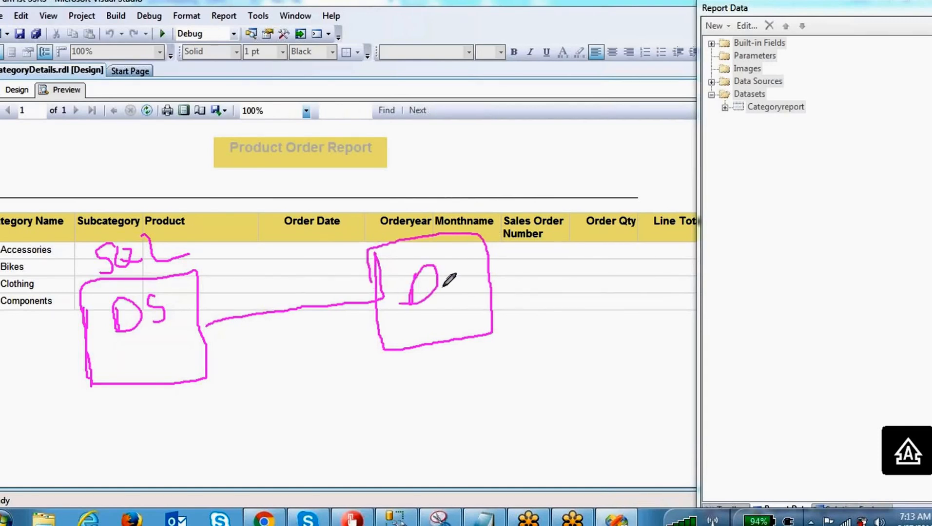
mouse_move(441, 282)
mouse_down()
mouse_move(468, 267)
mouse_move(485, 295)
mouse_move(436, 305)
mouse_move(418, 326)
mouse_move(453, 327)
mouse_move(466, 292)
mouse_move(441, 312)
mouse_up()
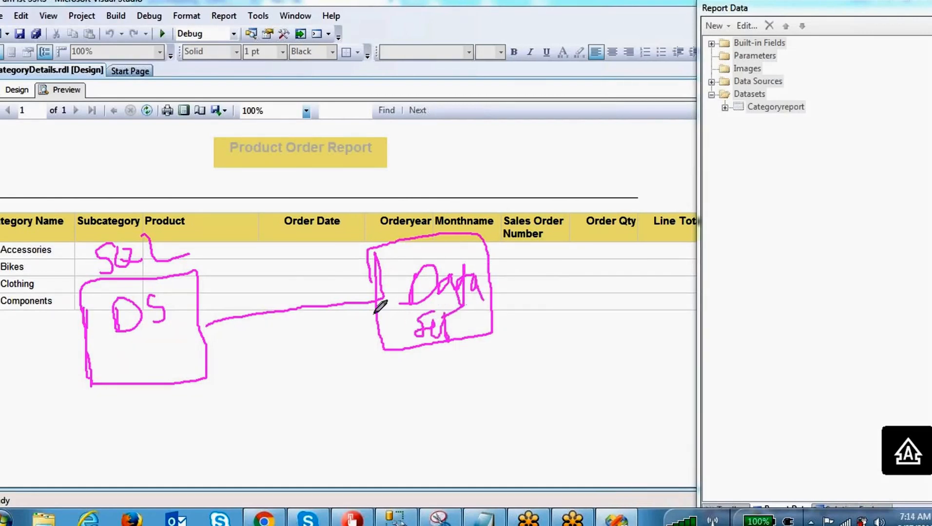
mouse_move(381, 339)
mouse_down()
mouse_move(205, 359)
mouse_move(223, 335)
mouse_move(227, 383)
mouse_move(239, 384)
mouse_up()
mouse_move(492, 285)
mouse_down()
mouse_move(581, 269)
mouse_move(703, 207)
mouse_move(721, 285)
mouse_move(830, 280)
mouse_move(816, 236)
mouse_move(676, 216)
mouse_move(719, 251)
mouse_move(726, 238)
mouse_move(770, 246)
mouse_move(800, 216)
mouse_move(811, 240)
mouse_move(830, 204)
mouse_move(828, 235)
mouse_move(837, 223)
mouse_up()
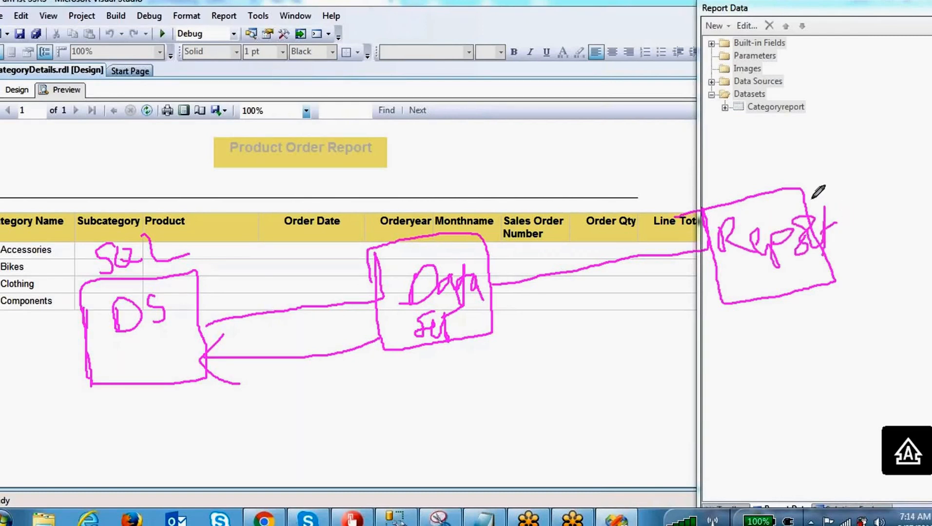
mouse_move(168, 215)
mouse_down()
mouse_move(130, 213)
mouse_move(70, 246)
mouse_move(45, 396)
mouse_move(257, 381)
mouse_move(233, 258)
mouse_move(167, 216)
mouse_up()
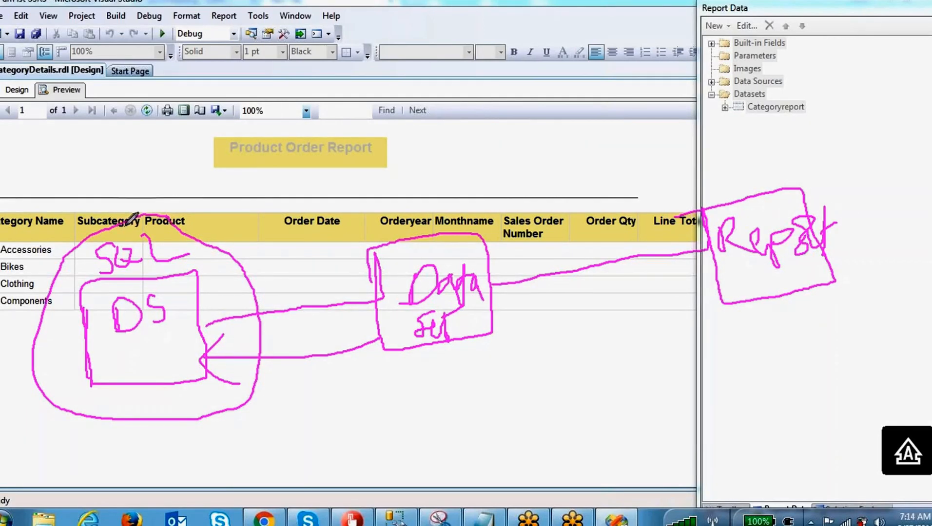
mouse_move(132, 217)
mouse_down()
mouse_move(136, 190)
mouse_move(183, 107)
mouse_move(313, 79)
mouse_move(373, 127)
mouse_move(412, 239)
mouse_up()
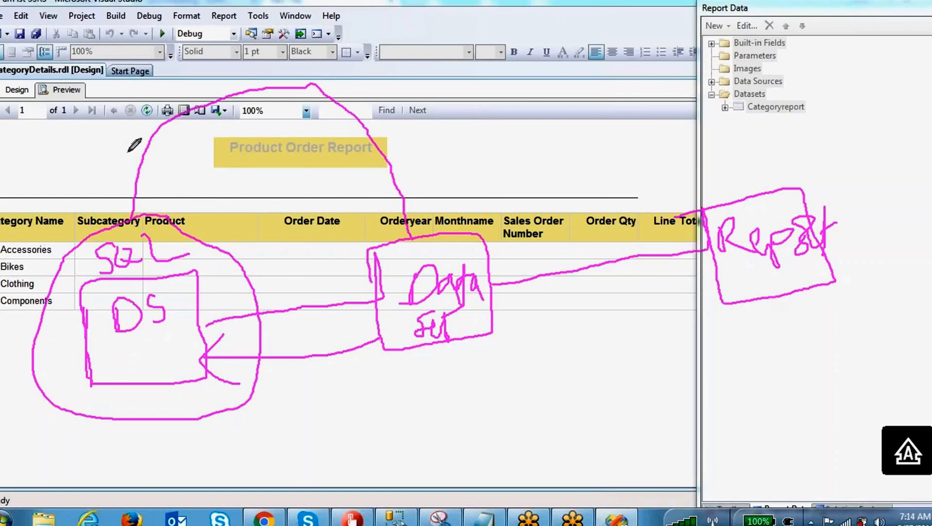
mouse_move(140, 153)
mouse_down()
mouse_move(125, 162)
mouse_move(140, 156)
mouse_move(166, 181)
mouse_up()
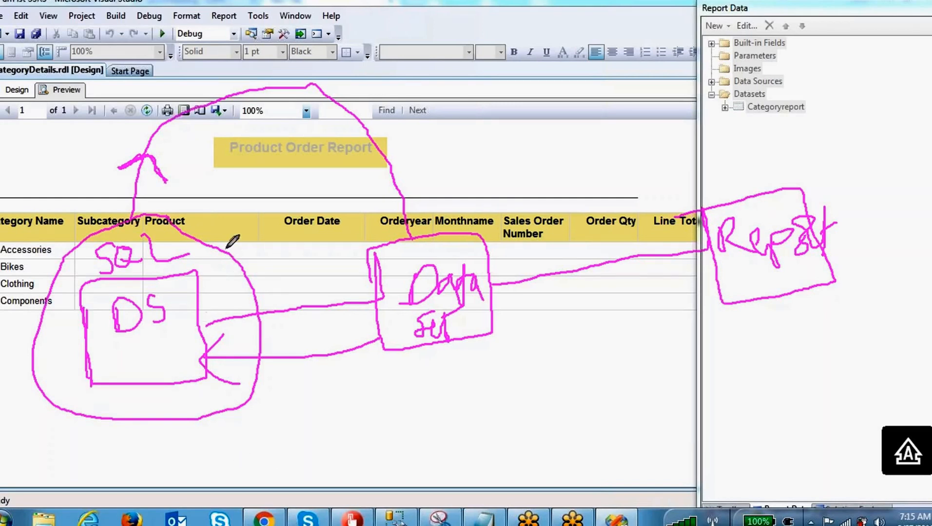
drag(20, 245, 37, 219)
drag(16, 268, 28, 248)
drag(33, 284, 39, 268)
drag(17, 302, 31, 276)
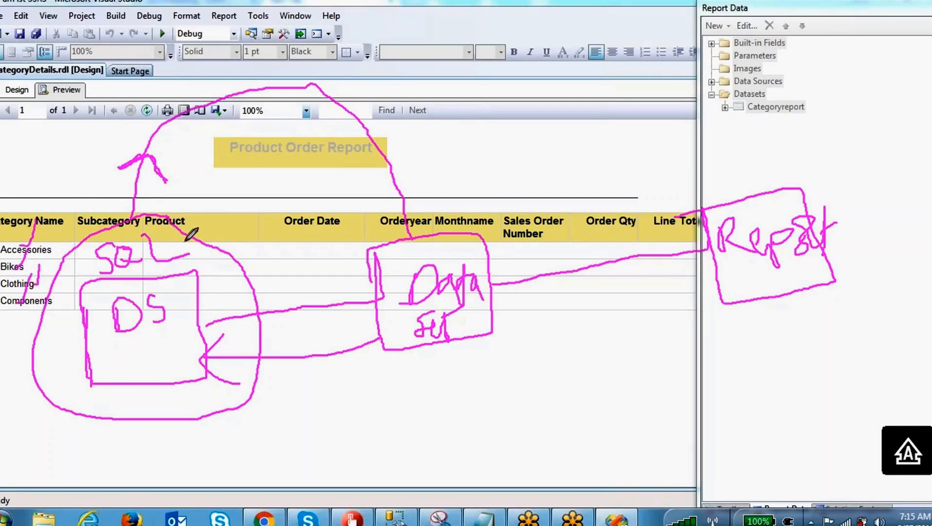
mouse_move(189, 245)
mouse_down()
mouse_move(201, 196)
mouse_move(288, 142)
mouse_move(359, 192)
mouse_move(385, 242)
mouse_up()
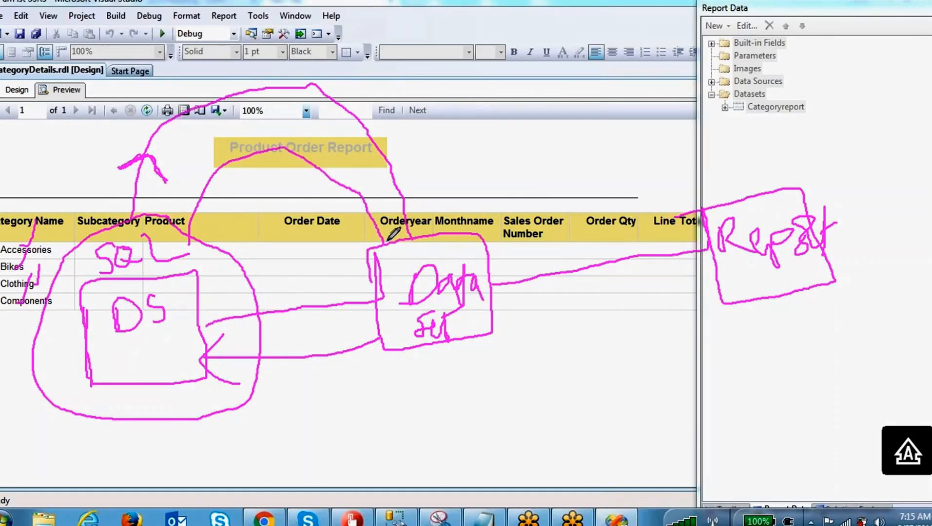
drag(449, 212, 504, 154)
drag(745, 162, 839, 93)
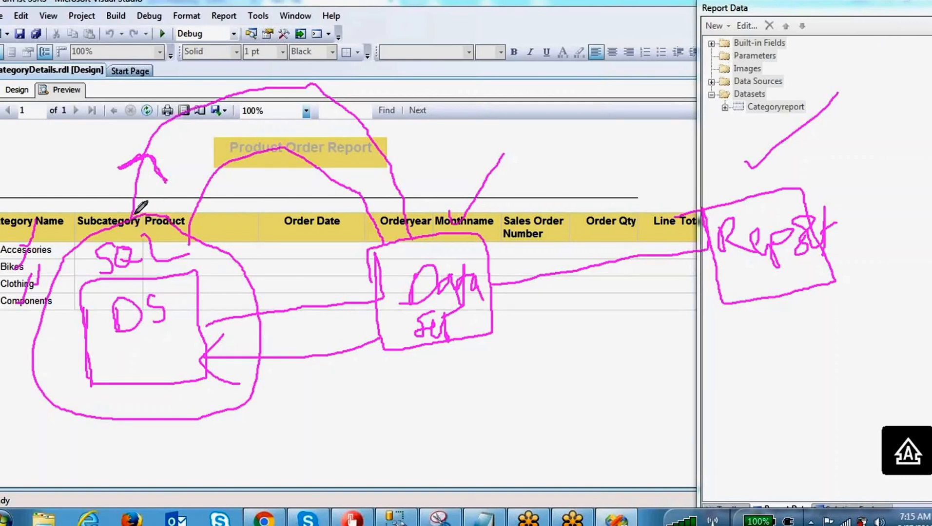
mouse_move(136, 212)
mouse_down()
mouse_move(147, 129)
mouse_move(171, 91)
mouse_move(266, 61)
mouse_move(361, 120)
mouse_move(411, 233)
mouse_up()
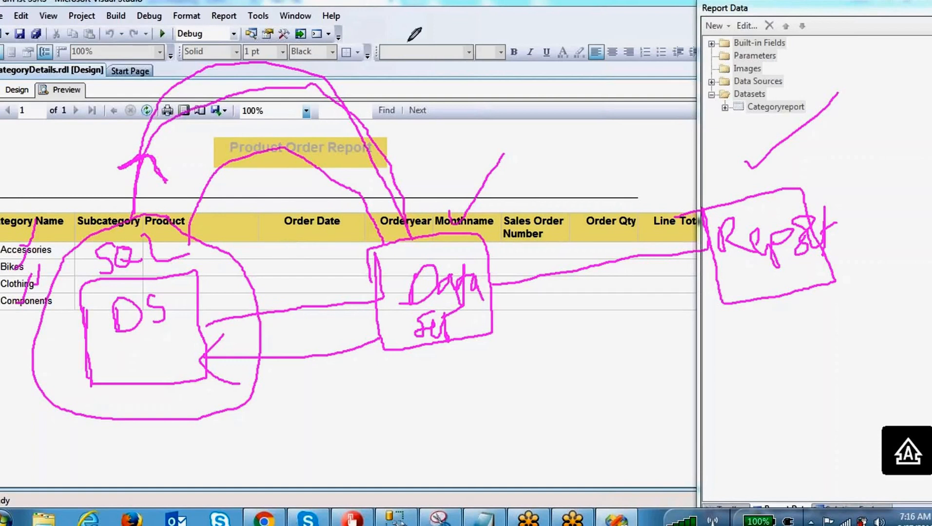
click(640, 39)
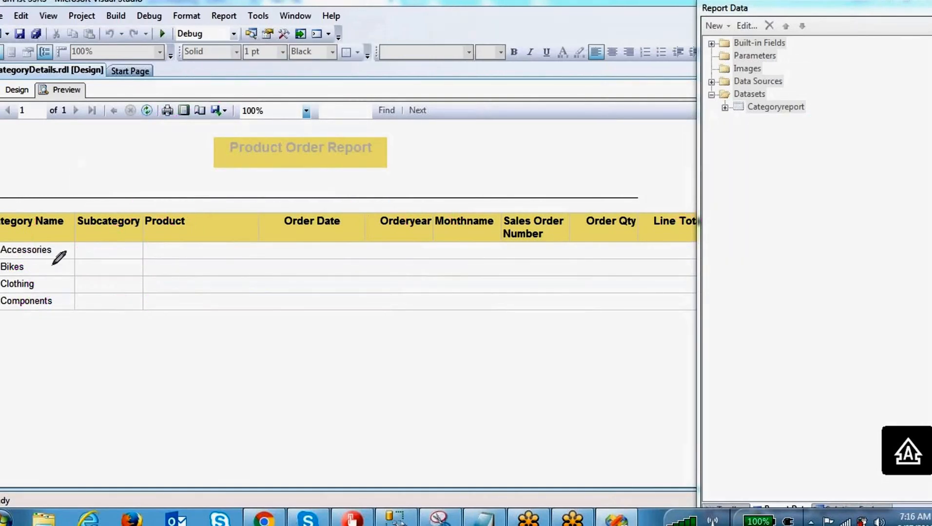
mouse_move(44, 220)
mouse_down()
mouse_move(10, 235)
mouse_move(71, 309)
mouse_move(2, 240)
mouse_up()
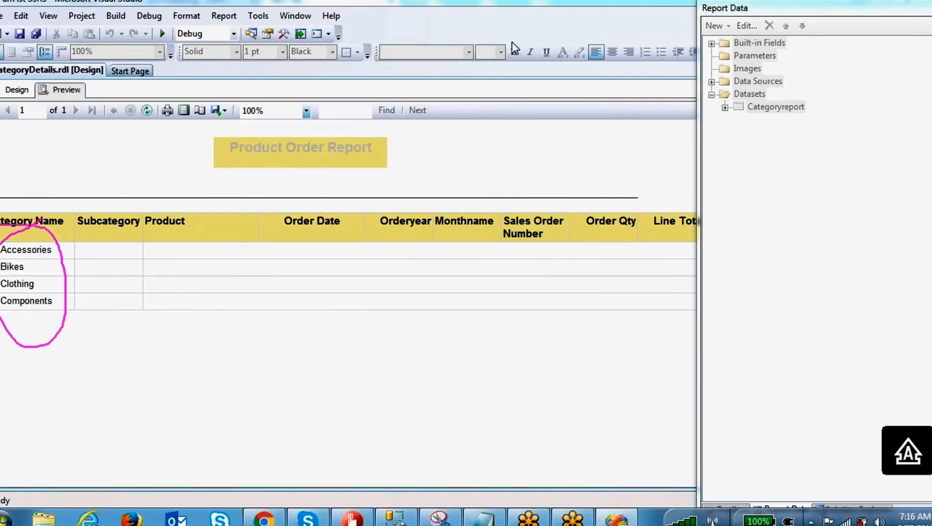
Switch to SQL Server Management Studio, clear the existing query text and set the query database to AdventureWorks2008R2.
mouse_move(407, 517)
click(428, 429)
click(546, 126)
key(ctrl+shift+Home)
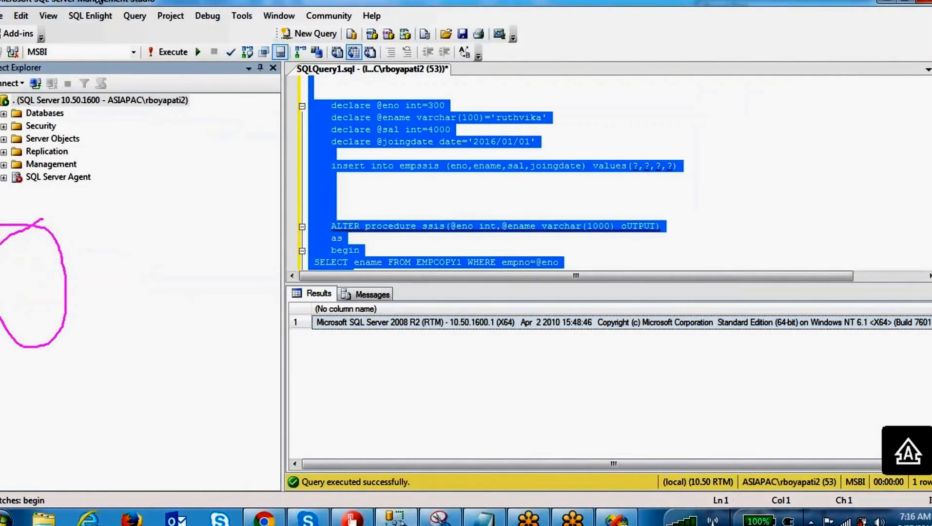
key(Delete)
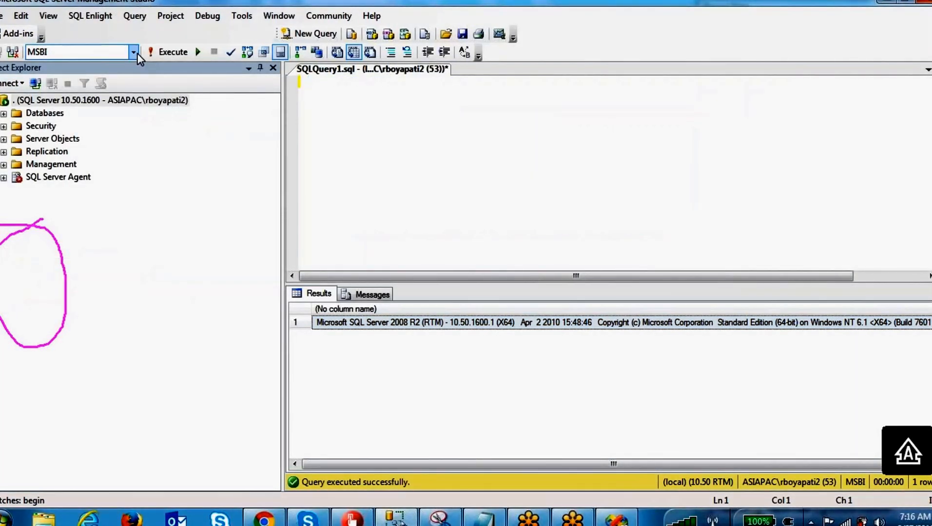
click(133, 52)
click(73, 69)
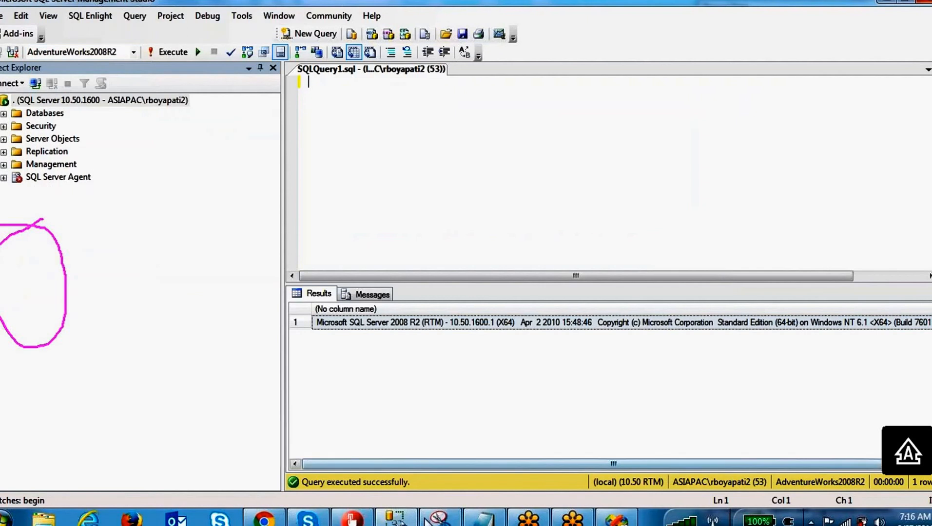
Switch to the report project in Visual Studio, open the Categoryreport dataset's properties in design view and copy its full query text.
click(626, 519)
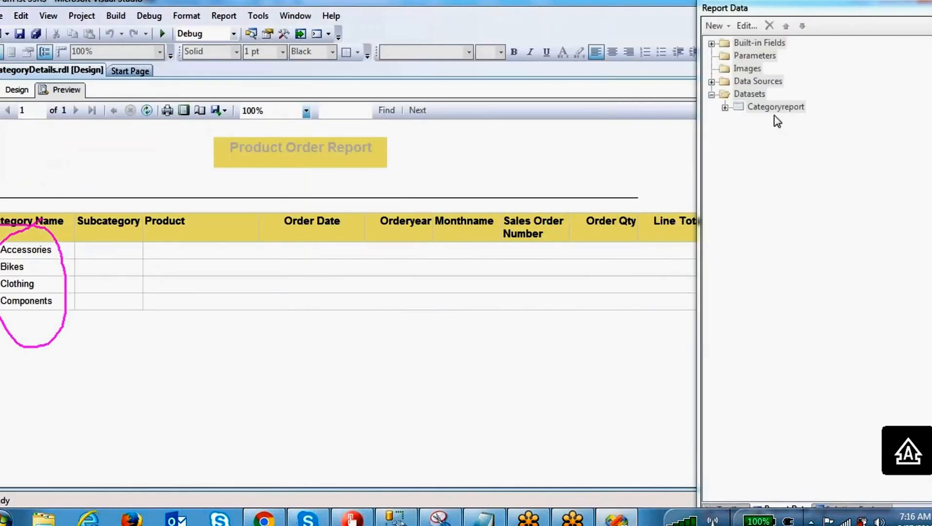
click(15, 92)
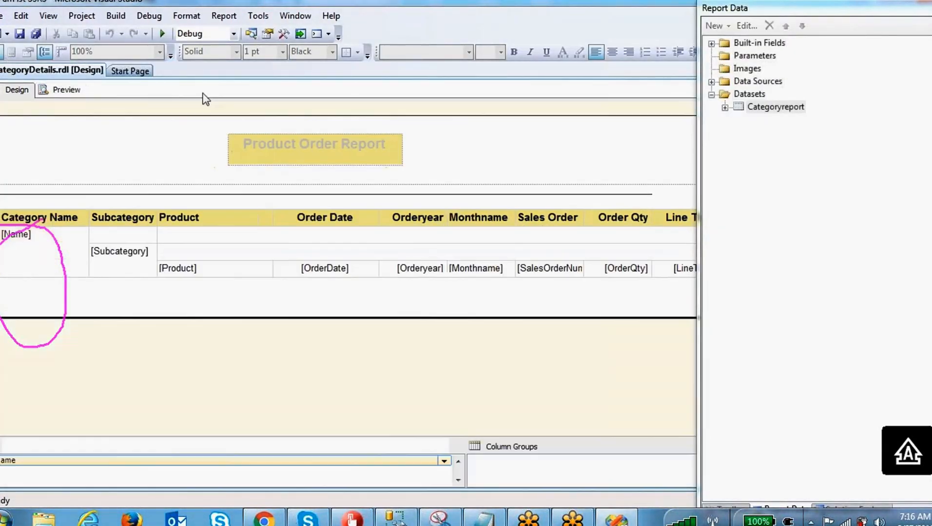
click(724, 107)
click(779, 107)
double_click(779, 107)
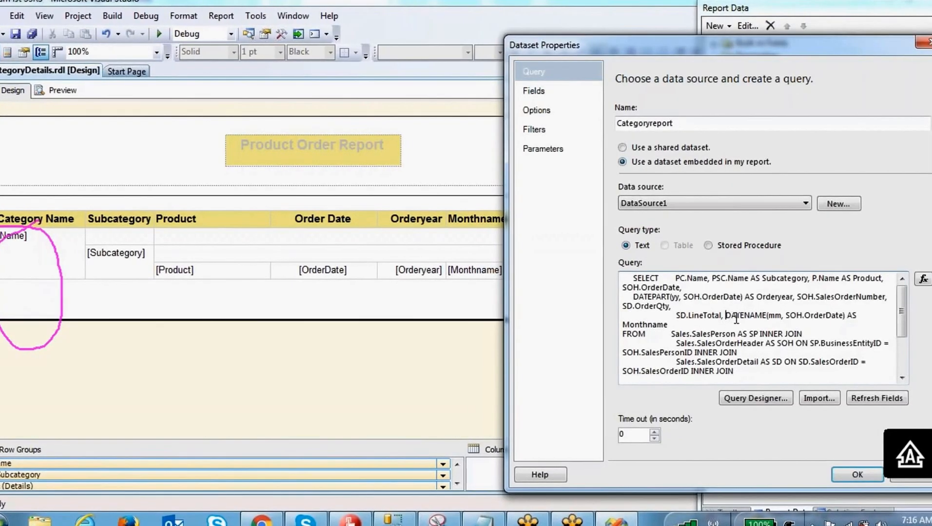
key(ctrl+a)
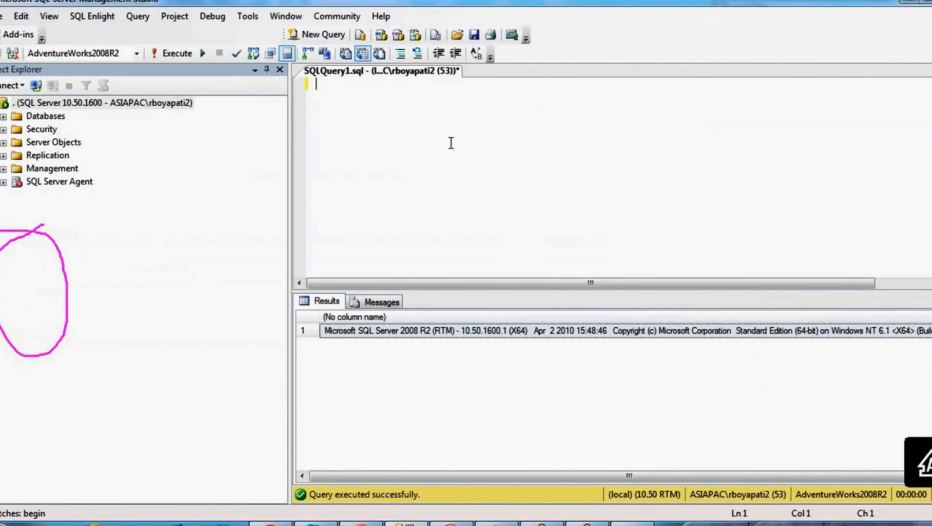
Paste the dataset query into the empty query window in SQL Server Management Studio and execute it.
key(ctrl+v)
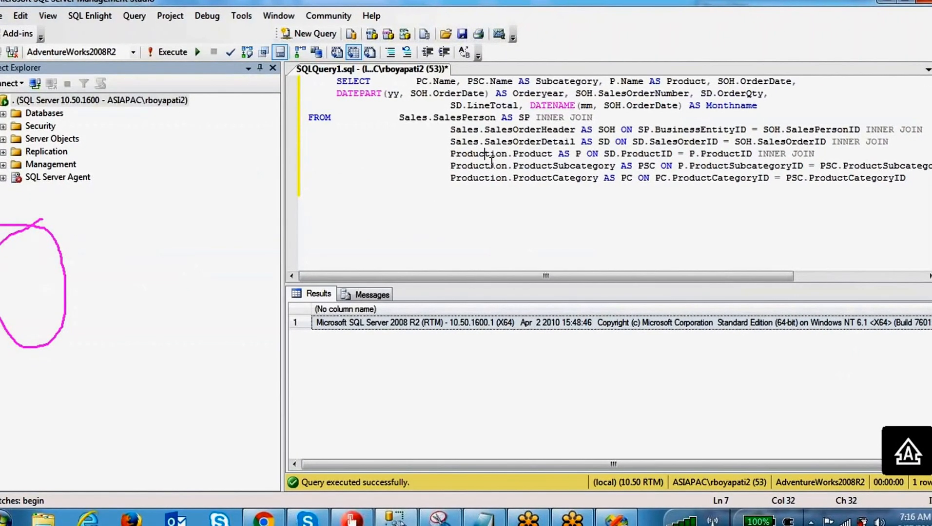
key(F5)
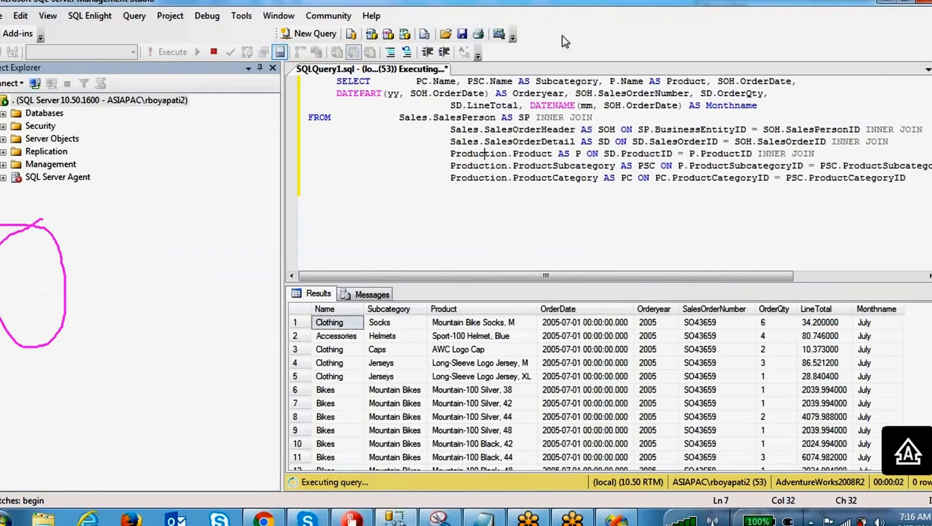
mouse_move(310, 303)
mouse_down()
mouse_move(317, 465)
mouse_move(353, 482)
mouse_move(368, 329)
mouse_move(342, 290)
mouse_move(304, 301)
mouse_move(363, 294)
mouse_up()
drag(356, 336, 381, 314)
drag(336, 351, 380, 330)
drag(346, 360, 367, 350)
drag(325, 395, 365, 376)
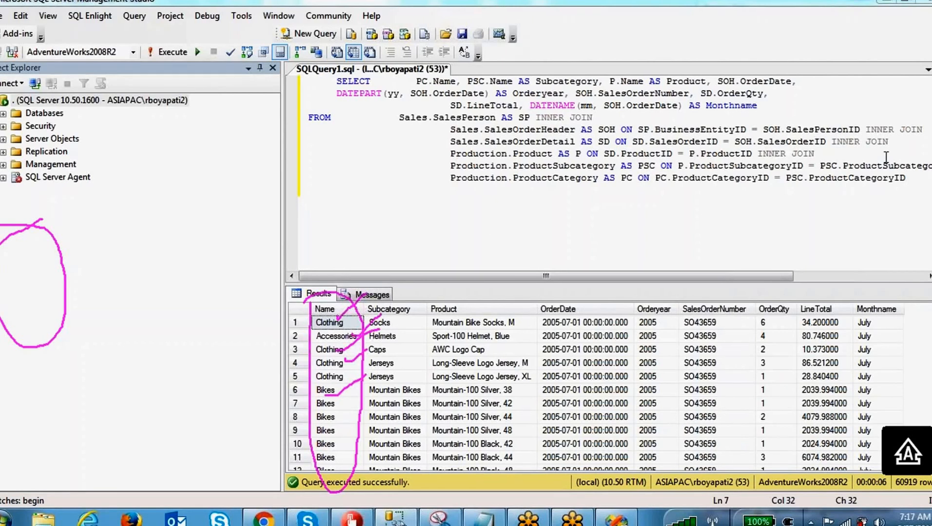
click(923, 181)
key(Return)
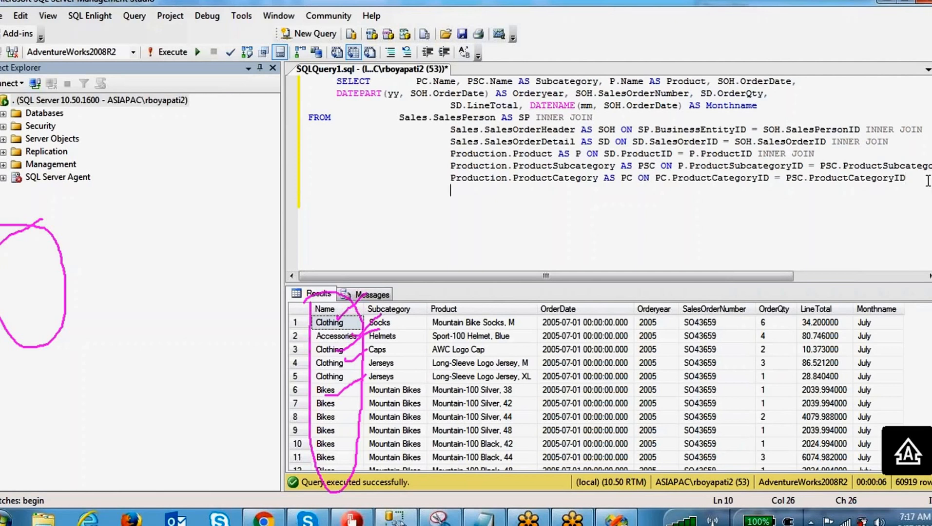
text(WHERE PC.Name=@)
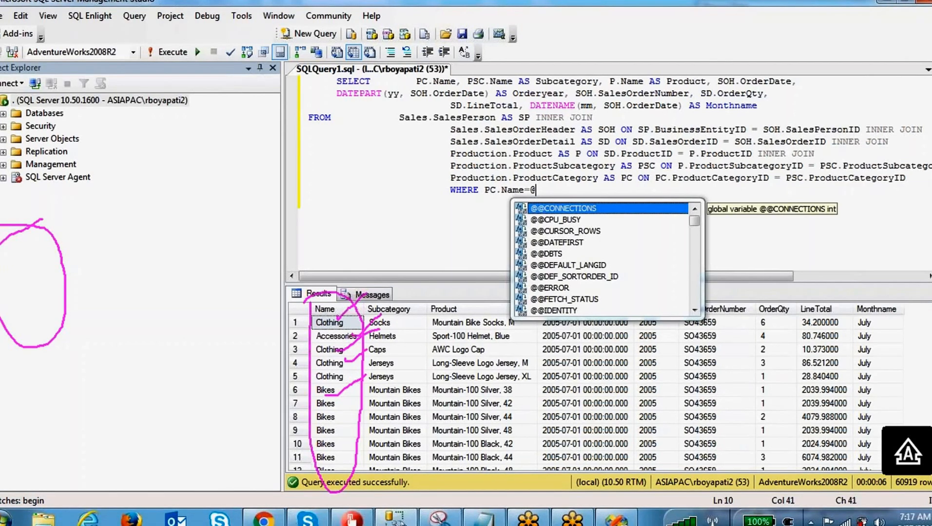
text(cATEGORYnAME)
key(BackSpace)
key(BackSpace)
key(BackSpace)
key(BackSpace)
key(BackSpace)
key(BackSpace)
key(BackSpace)
key(BackSpace)
key(BackSpace)
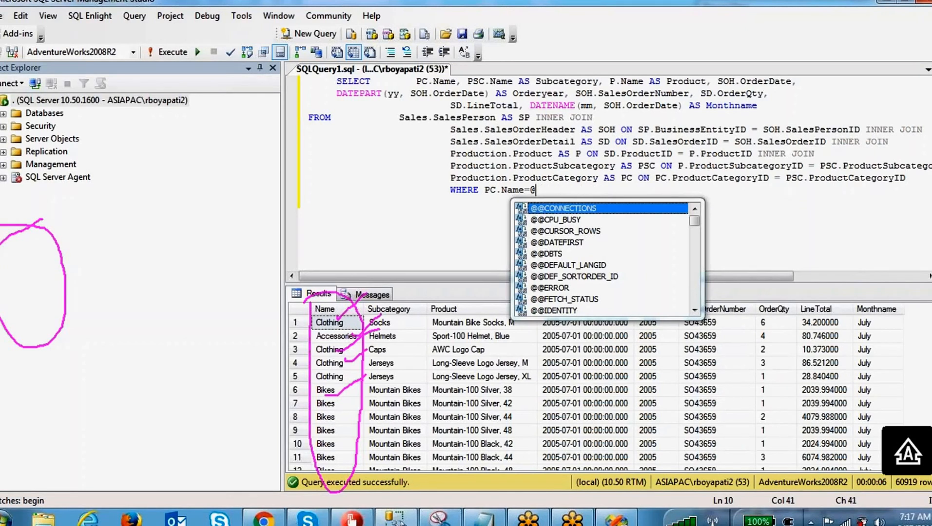
text(CategoryName)
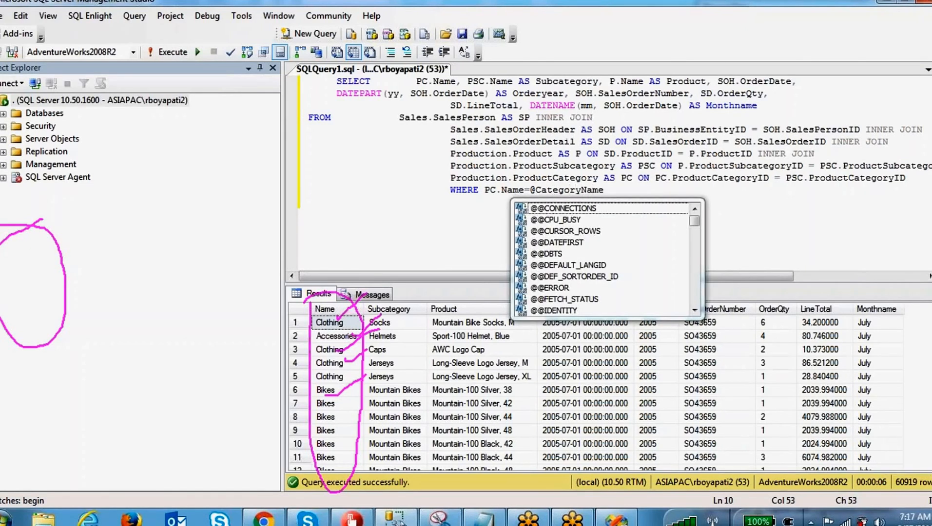
key(Escape)
key(ctrl+a)
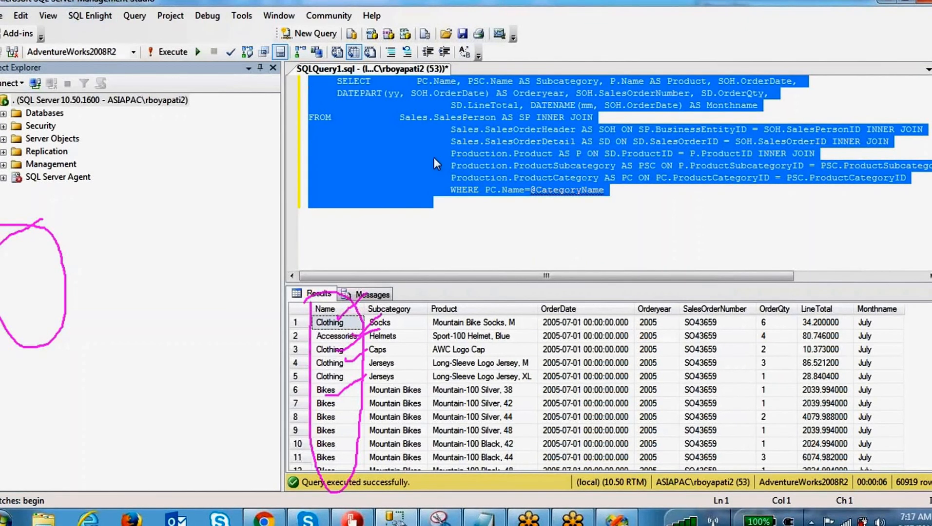
click(576, 201)
double_click(580, 190)
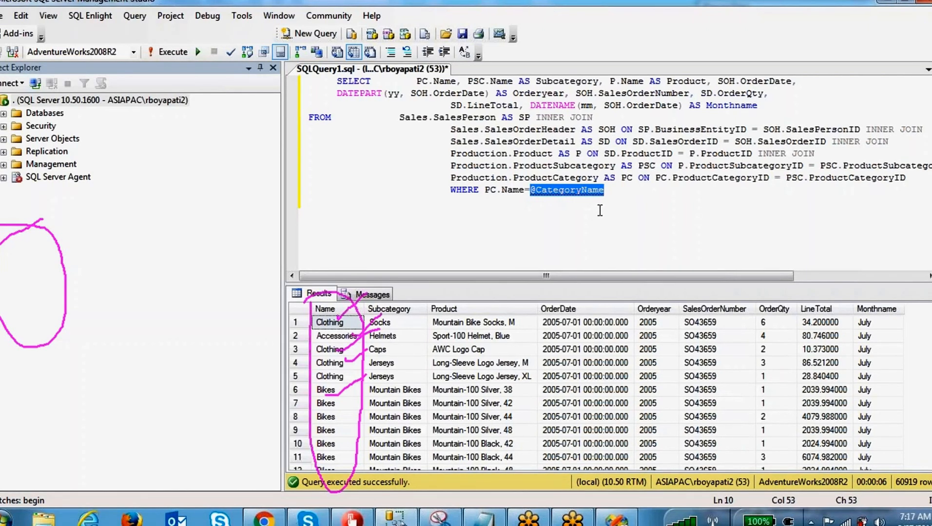
click(550, 37)
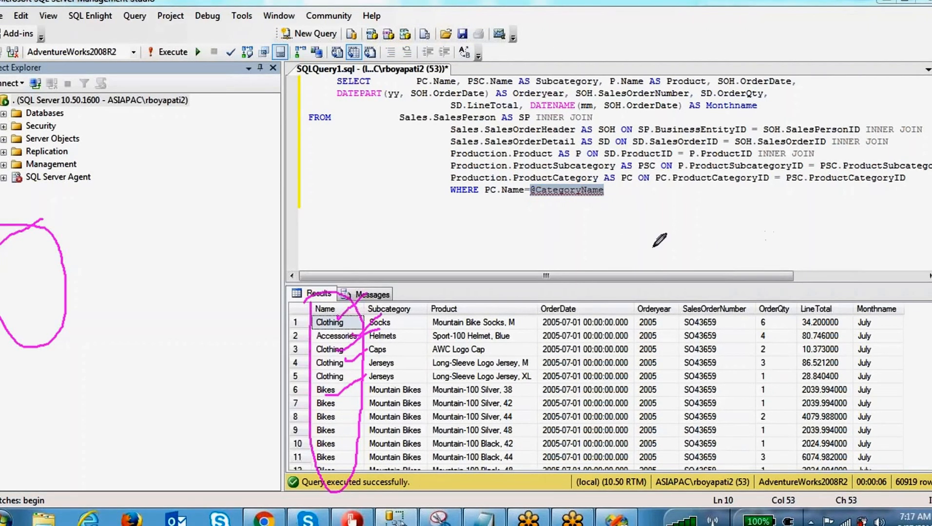
drag(597, 258, 582, 204)
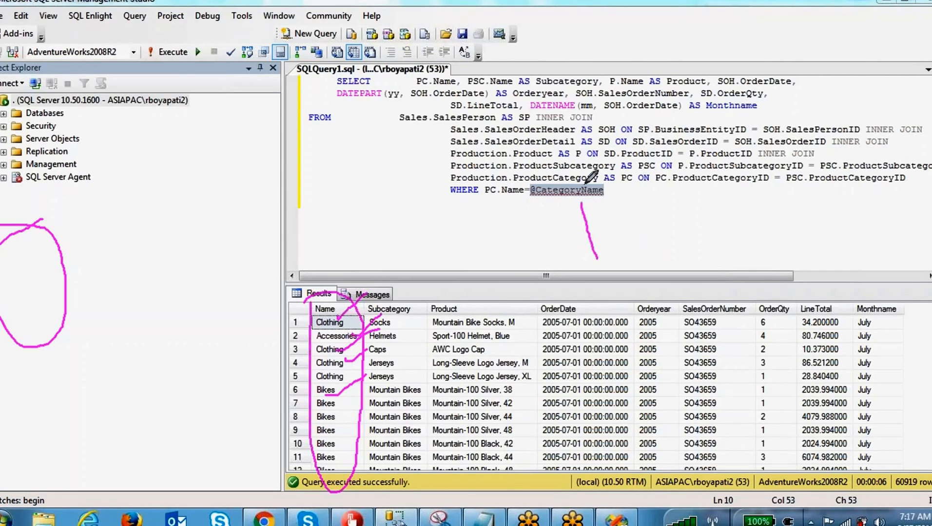
mouse_move(526, 188)
mouse_down()
mouse_move(609, 195)
mouse_move(532, 180)
mouse_move(485, 183)
mouse_move(522, 193)
mouse_move(382, 212)
mouse_move(304, 291)
mouse_up()
mouse_move(698, 312)
mouse_down()
mouse_move(337, 386)
mouse_move(699, 297)
mouse_move(620, 301)
mouse_up()
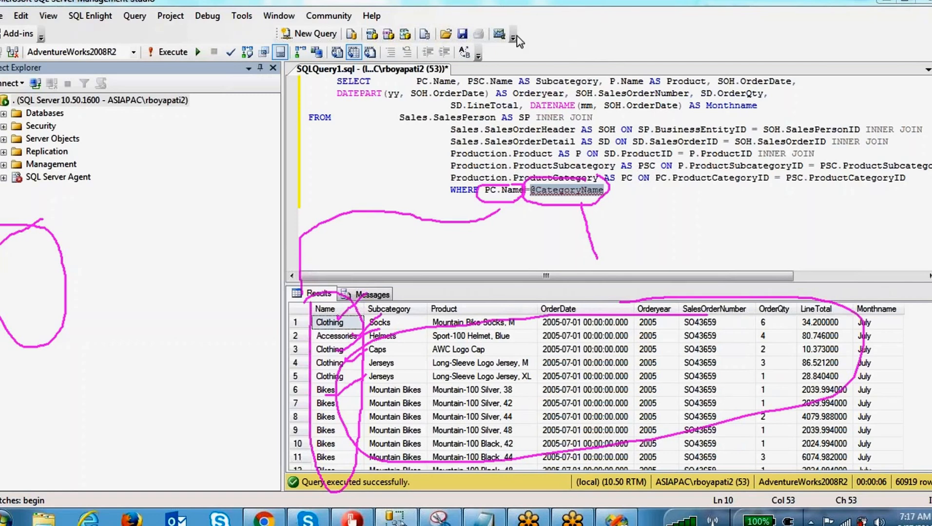
click(641, 36)
Copy the full parameterized query, switch to Visual Studio and replace the Categoryreport dataset's query with it, accepting the dataset properties.
click(642, 193)
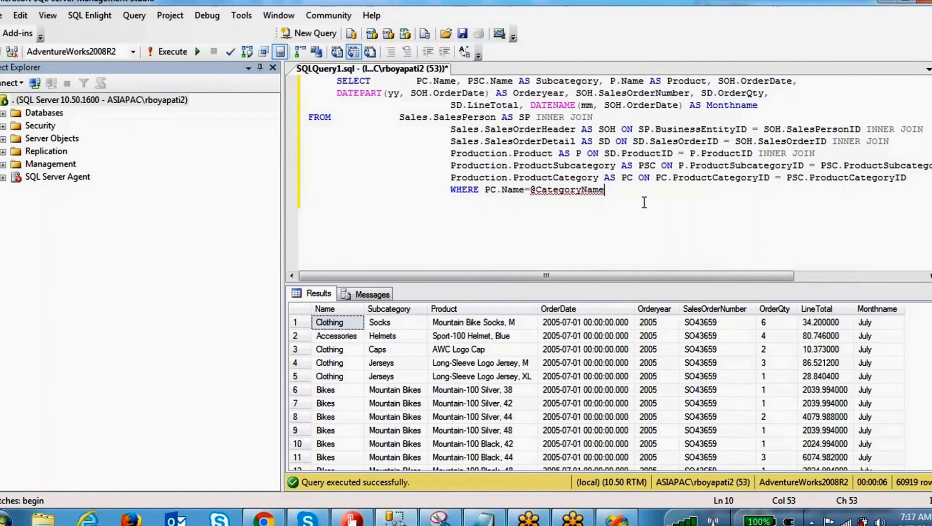
key(ctrl+a)
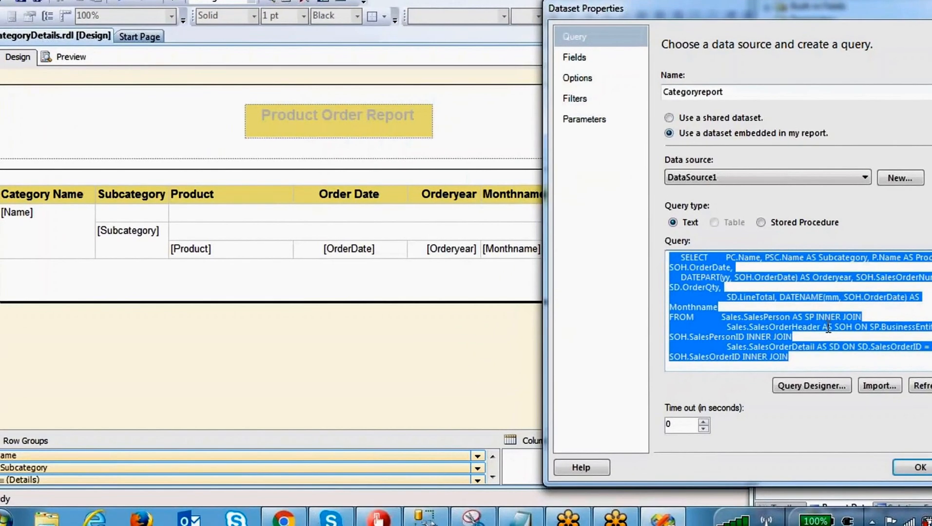
key(ctrl+v)
key(ctrl+a)
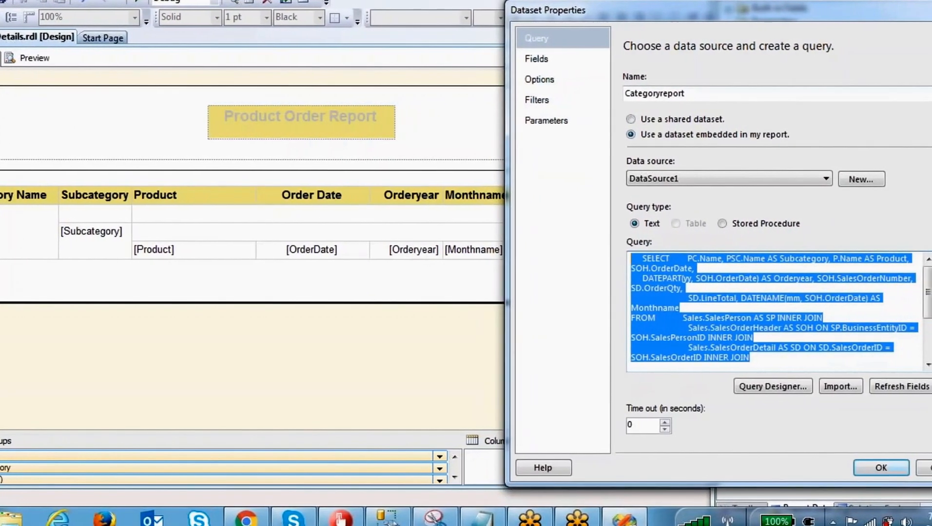
drag(819, 16, 392, 38)
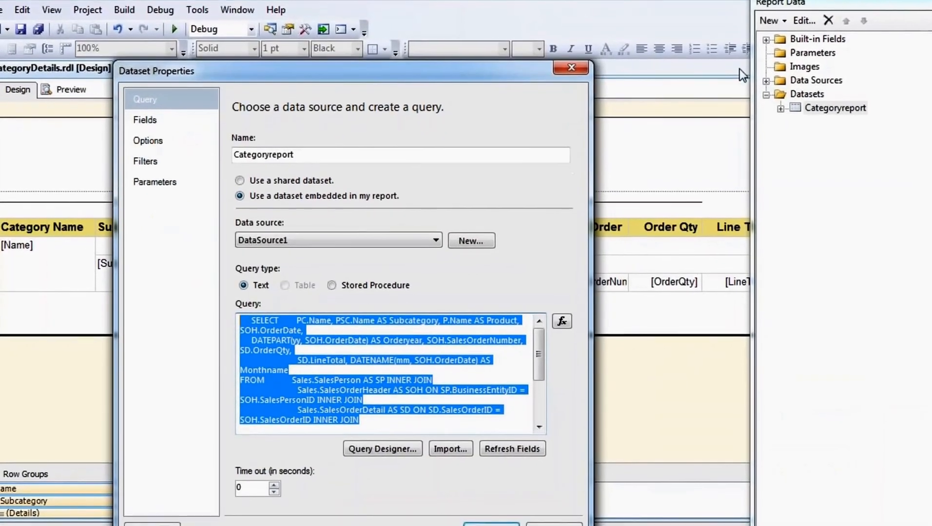
key(ctrl+shift+d)
drag(821, 51, 770, 43)
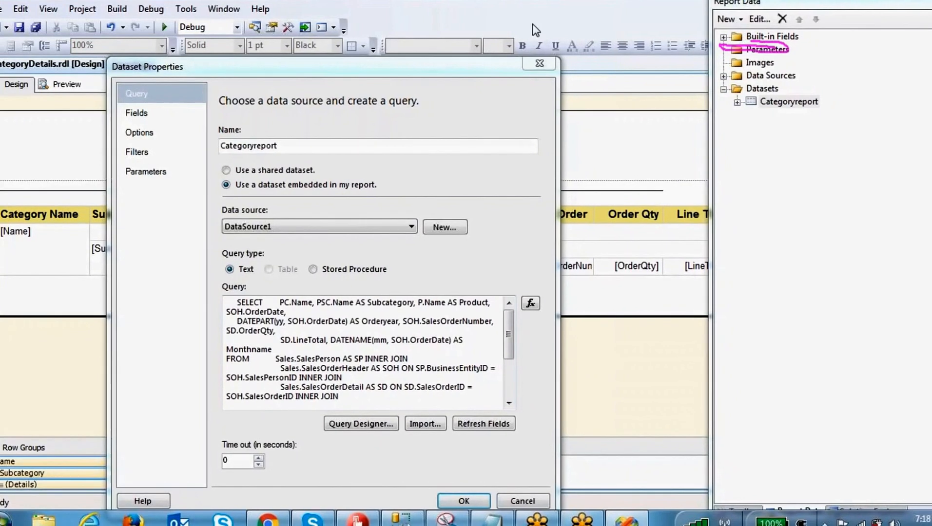
click(471, 503)
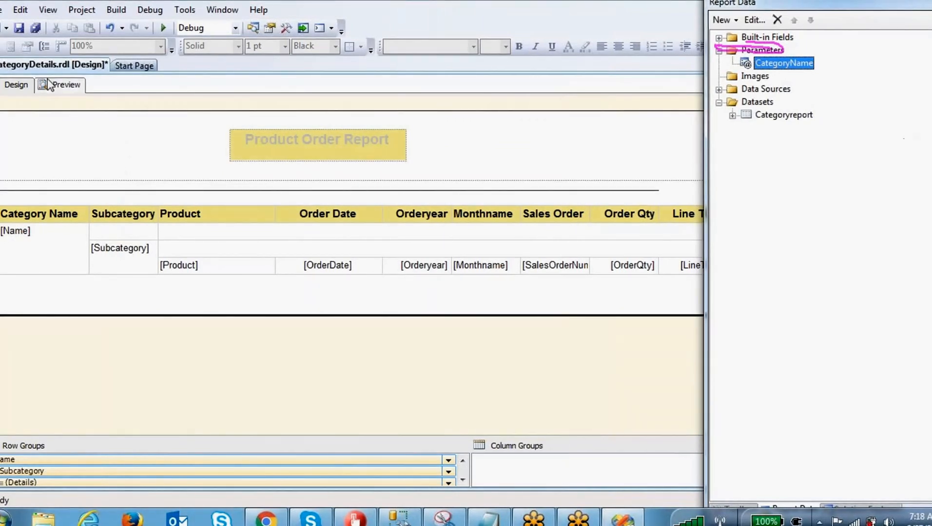
Preview the Product Order Report with the Category Name parameter set to Bikes.
click(63, 84)
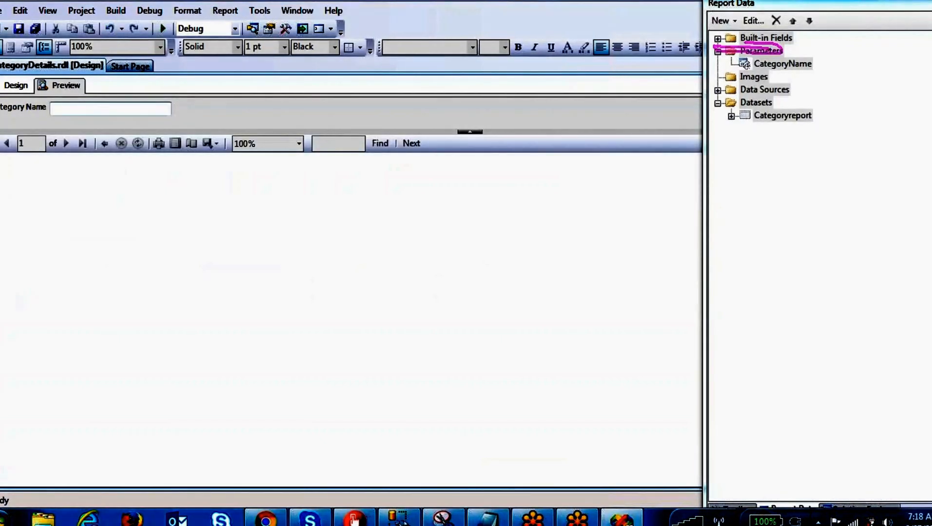
click(95, 111)
text(Bikes)
key(Return)
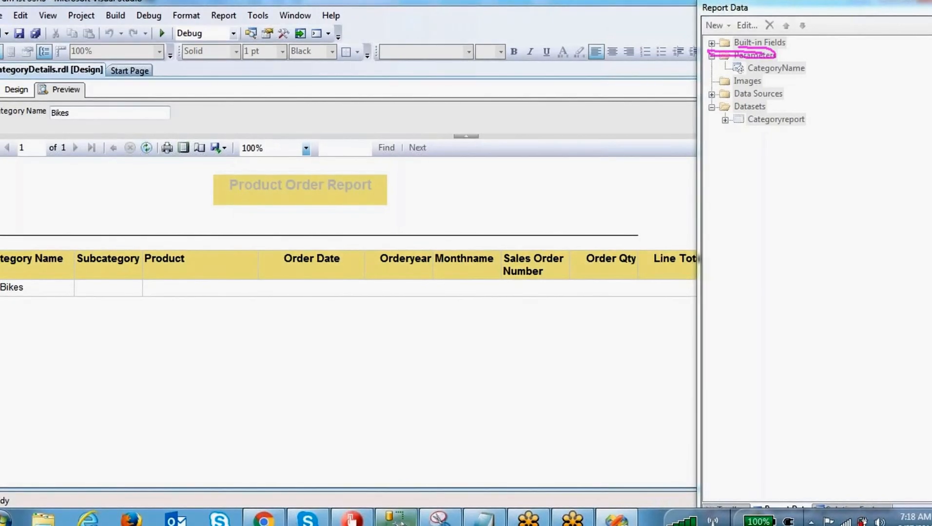
Check another category name in the SQL Server Management Studio results, then rerun the Visual Studio report preview with Category Name set to Clothing.
key(alt+Tab)
click(341, 378)
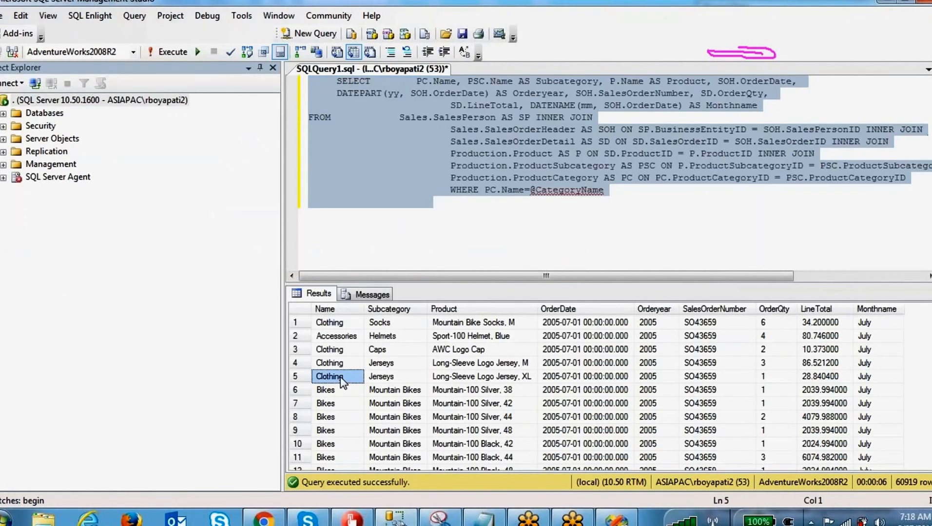
key(alt+Tab)
double_click(60, 113)
text(Clothing)
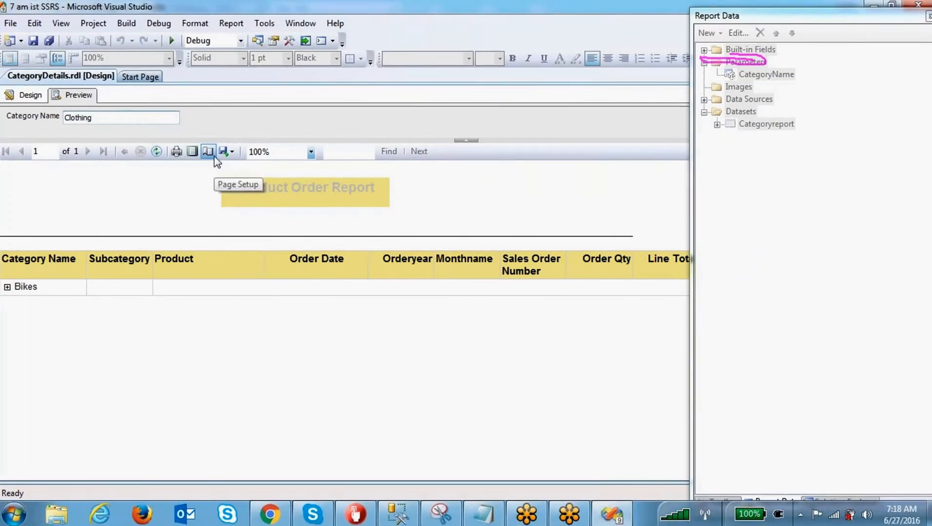
key(Return)
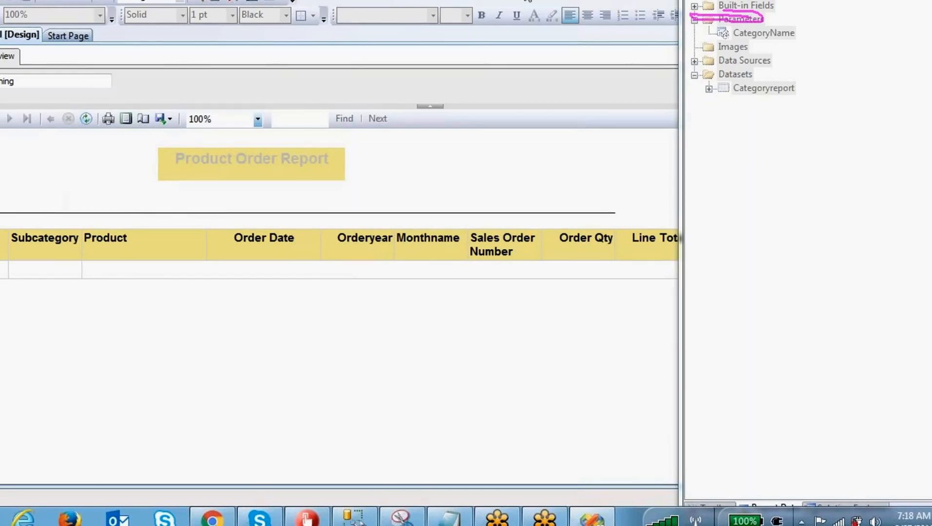
mouse_move(21, 63)
mouse_down()
mouse_move(1, 73)
mouse_move(12, 91)
mouse_move(20, 66)
mouse_move(1, 95)
mouse_move(1, 147)
mouse_up()
drag(17, 93, 89, 79)
mouse_move(30, 108)
mouse_down()
mouse_move(31, 125)
mouse_move(86, 102)
mouse_up()
mouse_move(39, 130)
mouse_down()
mouse_move(71, 130)
mouse_move(46, 172)
mouse_move(123, 142)
mouse_up()
mouse_move(34, 79)
mouse_down()
mouse_move(113, 169)
mouse_move(41, 73)
mouse_move(33, 82)
mouse_up()
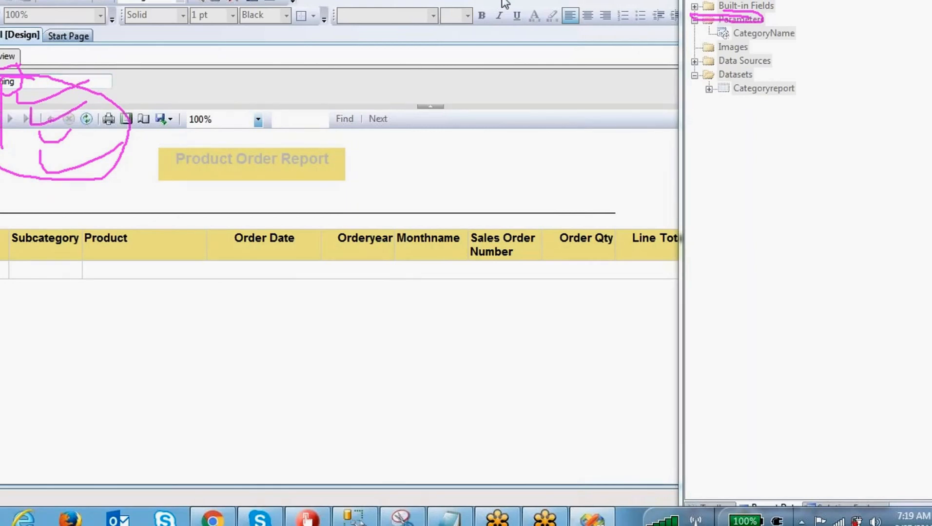
click(612, 1)
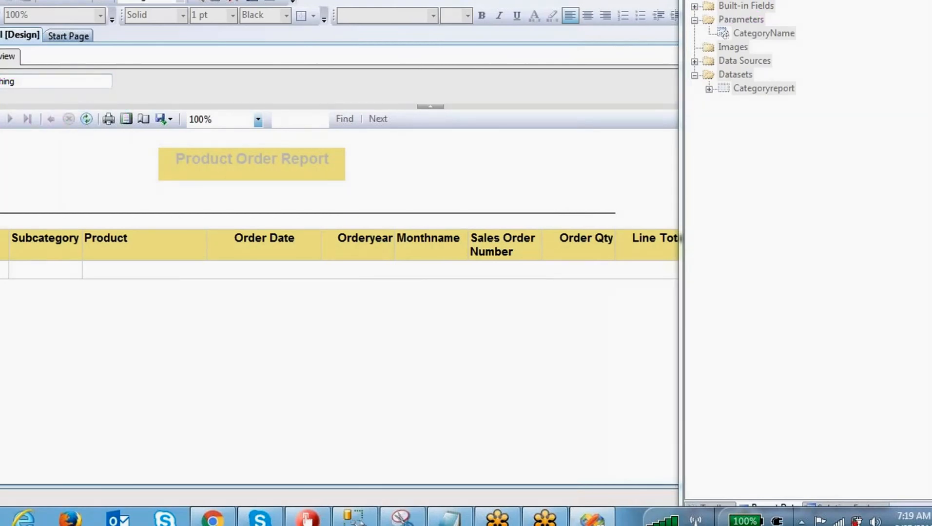
Return the report to design view, switch to SQL Server Management Studio and write "select name from production.category" a few lines below the existing query.
click(0, 57)
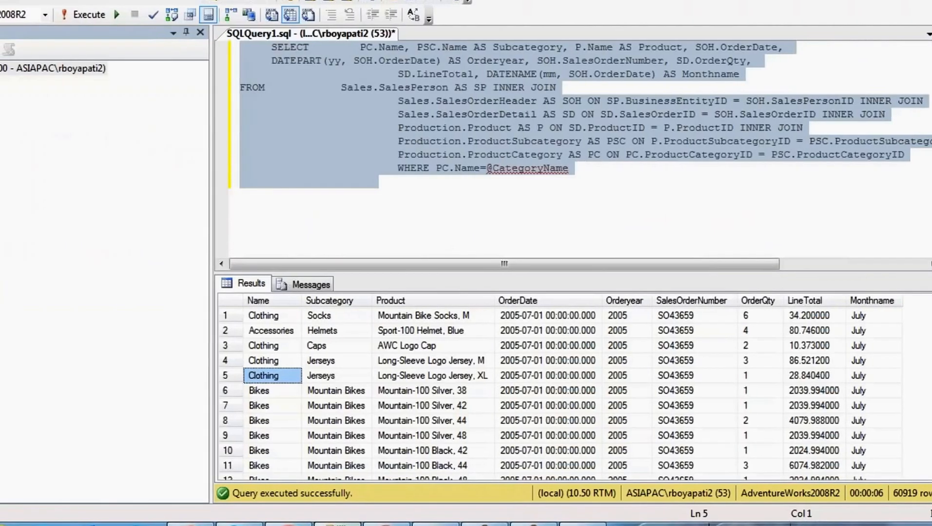
click(611, 197)
key(Return)
key(Return)
key(Return)
key(Return)
text(select )
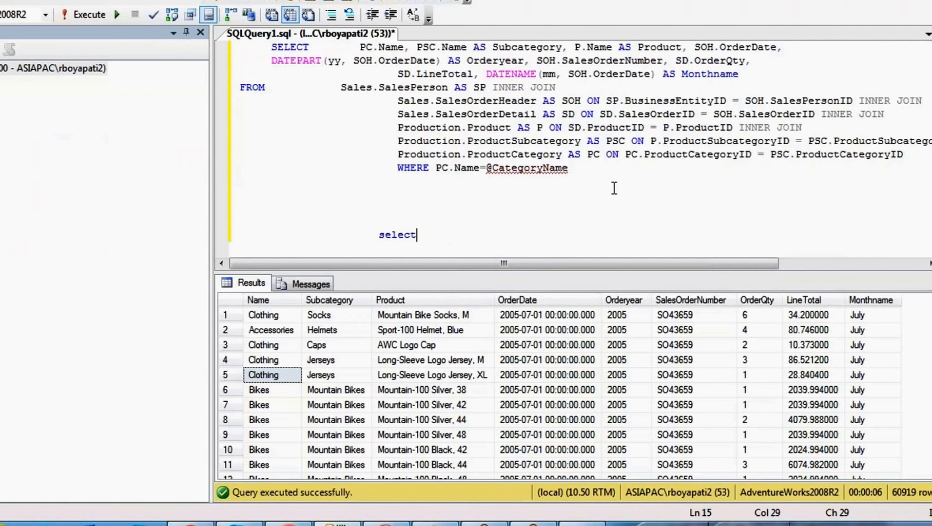
text(name from )
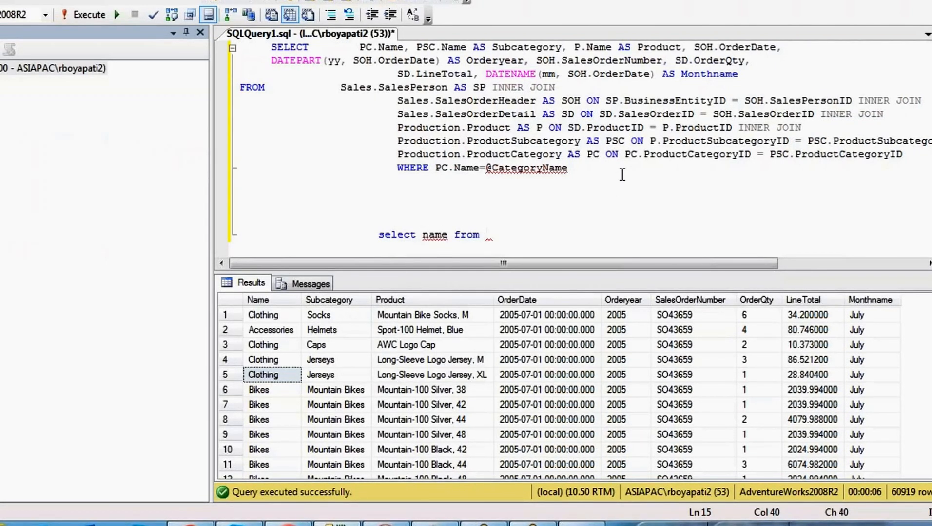
text(producti)
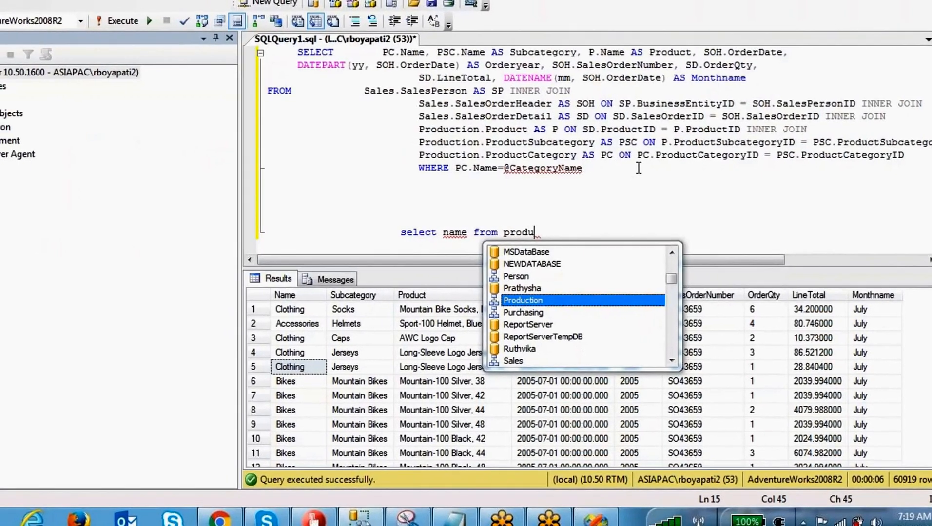
text(on.ca)
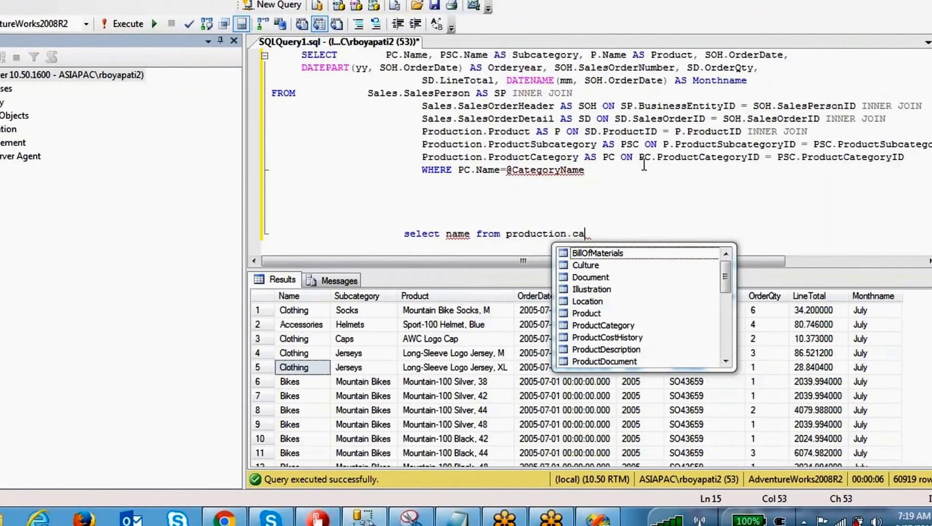
text(tegory)
Replace the new query's table with Production.ProductCategory, copied from the join above, and rewrite its column as Name.
click(491, 212)
drag(577, 159, 422, 157)
key(ctrl+c)
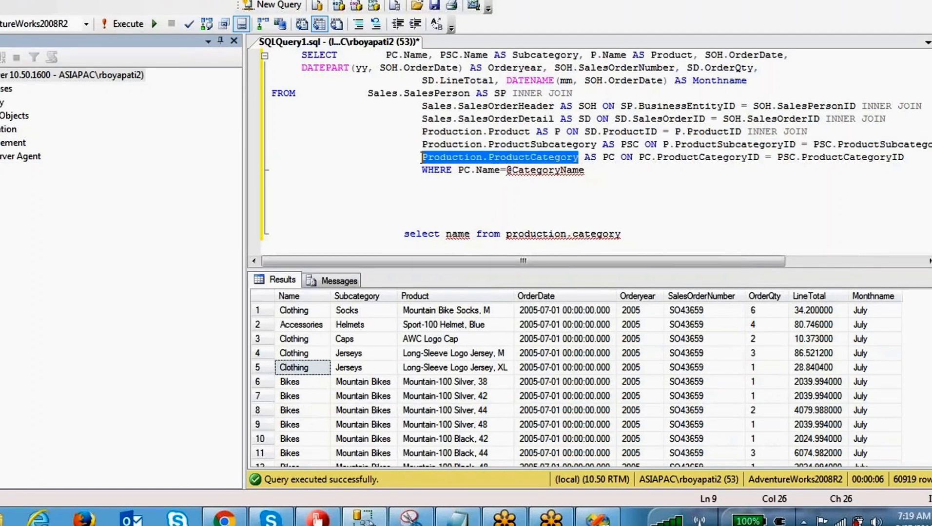
drag(628, 234, 508, 239)
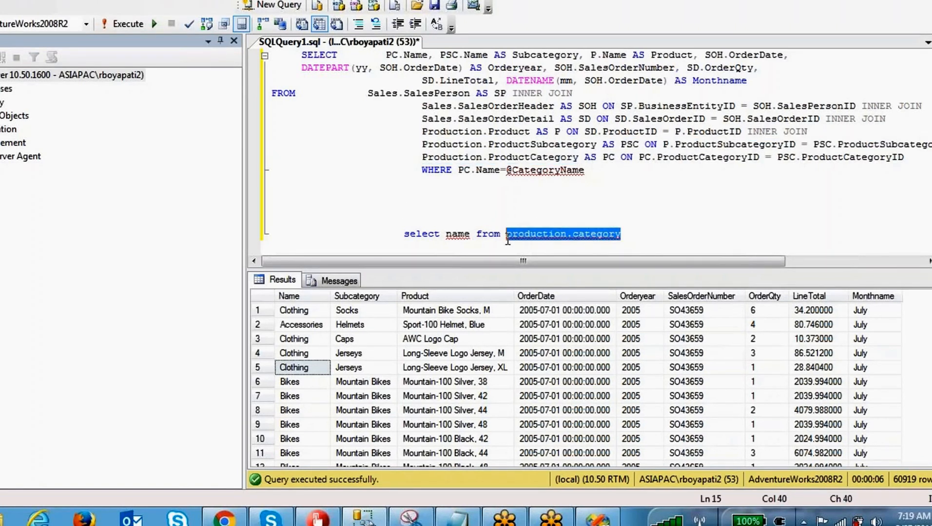
key(ctrl+v)
double_click(458, 234)
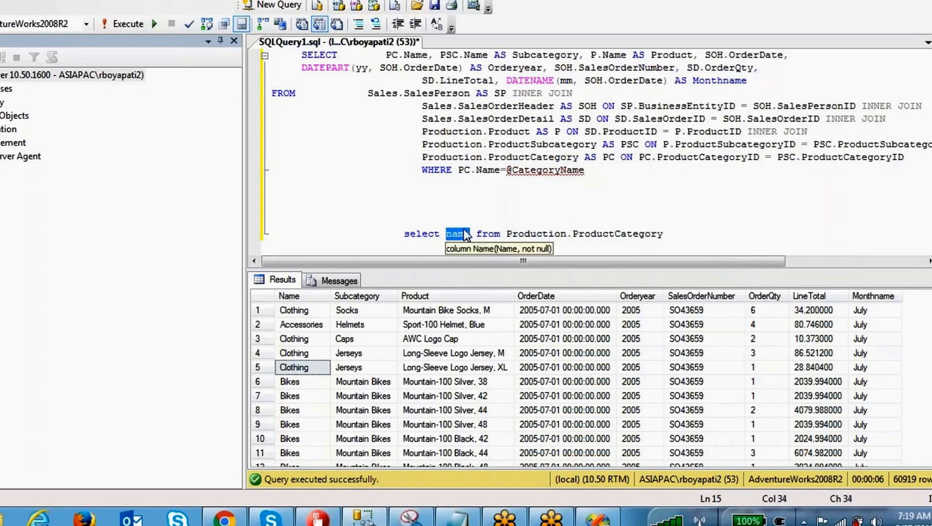
text(Name)
Execute only the new Production.ProductCategory query and examine the returned category names.
drag(680, 234, 682, 219)
key(F5)
drag(318, 357, 314, 299)
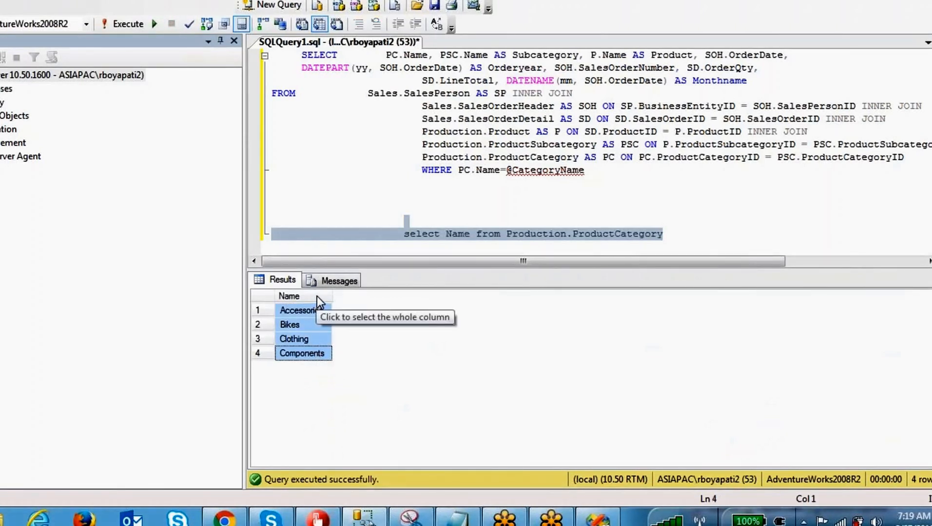
click(324, 311)
click(323, 325)
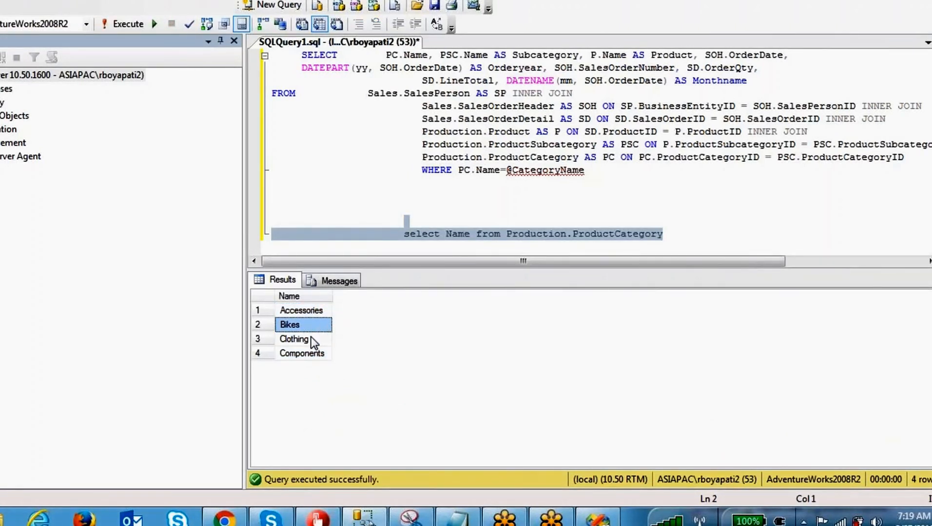
click(311, 337)
click(311, 352)
drag(317, 312, 323, 355)
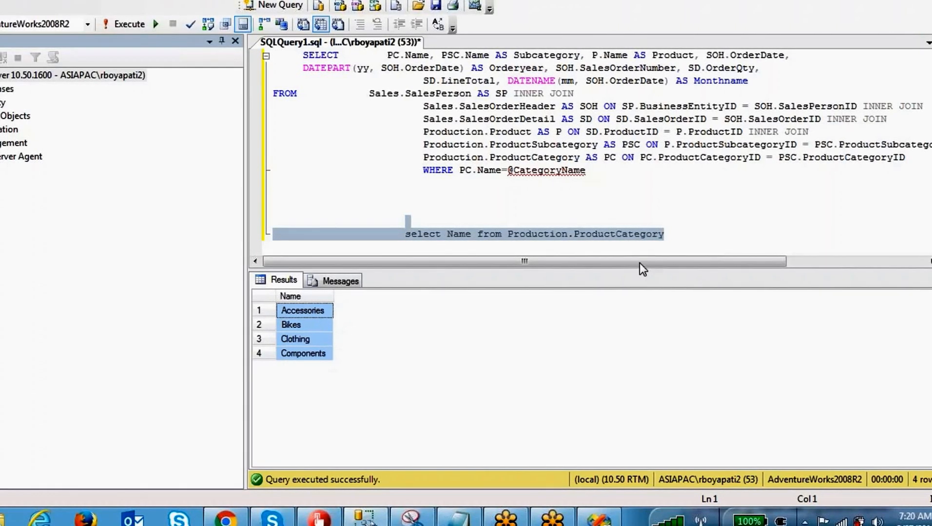
Copy the statement "select Name from Production.ProductCategory" and switch back to the report design in Visual Studio.
click(682, 233)
drag(678, 234, 408, 241)
key(ctrl+c)
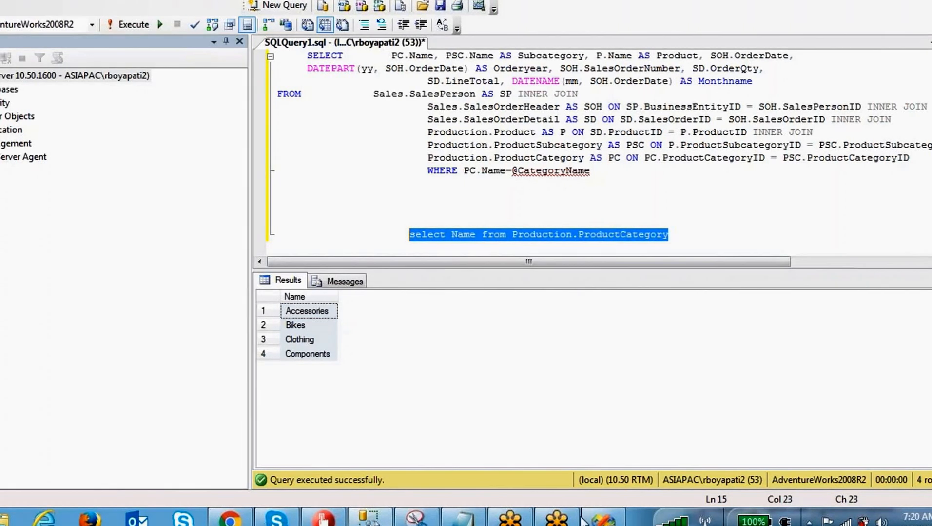
click(603, 518)
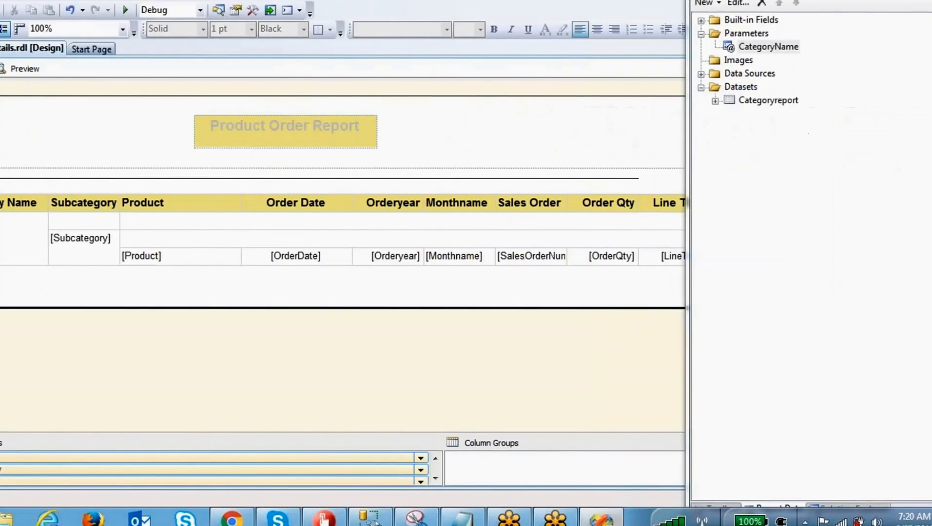
Add a dataset embedded in the report, based on DataSource1, and name it Paramcat.
right_click(741, 87)
click(782, 103)
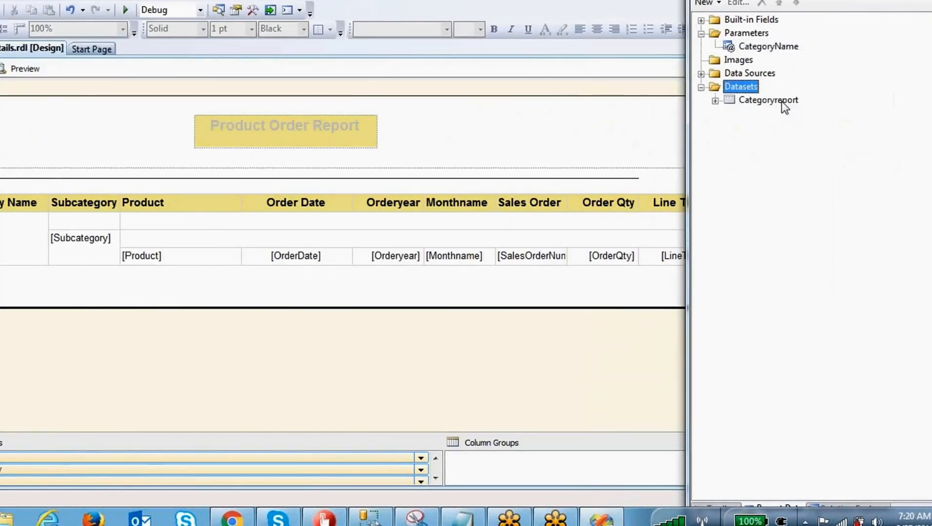
click(607, 143)
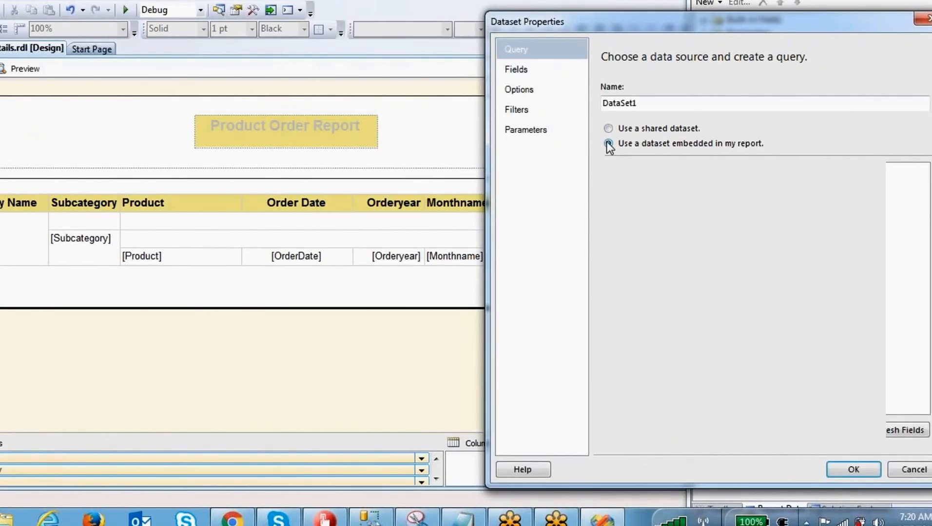
click(658, 187)
click(647, 200)
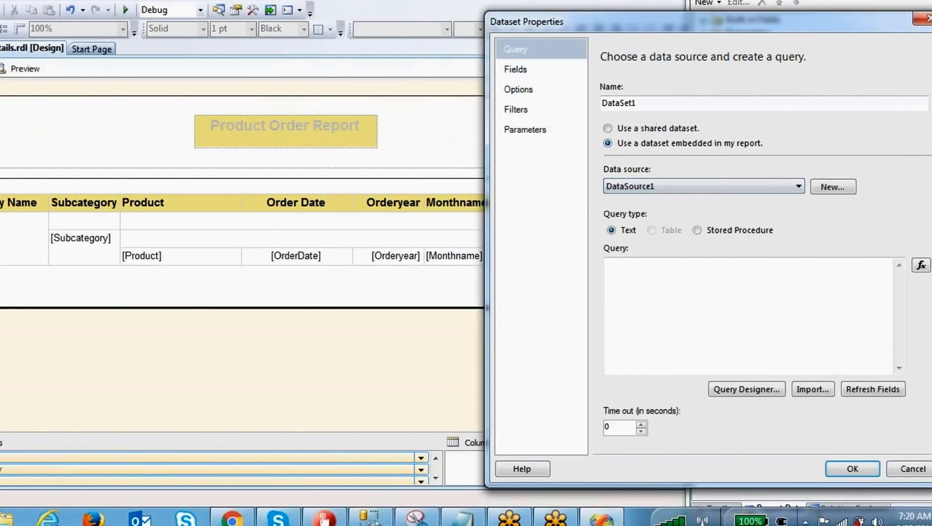
double_click(618, 103)
text(Paramcat)
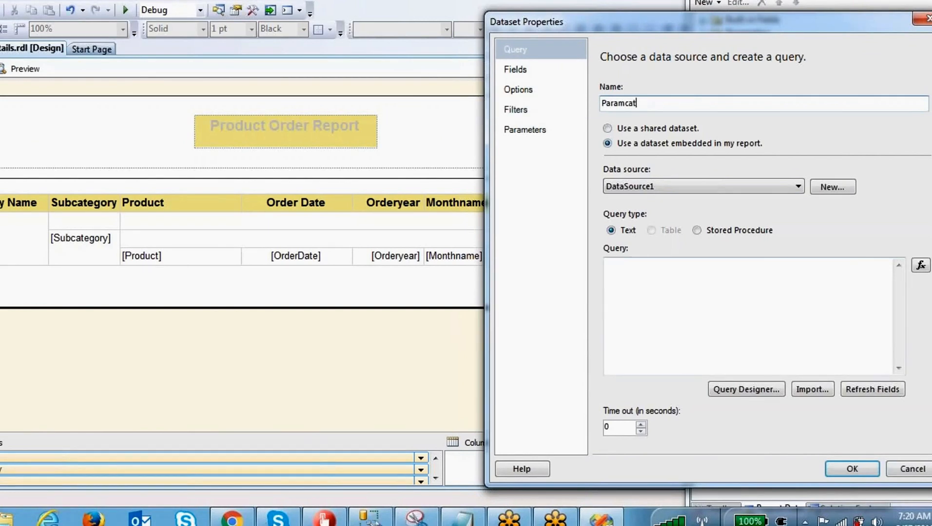
Give the Paramcat dataset the copied query "select Name from Production.ProductCategory" and save it.
click(692, 319)
key(ctrl+v)
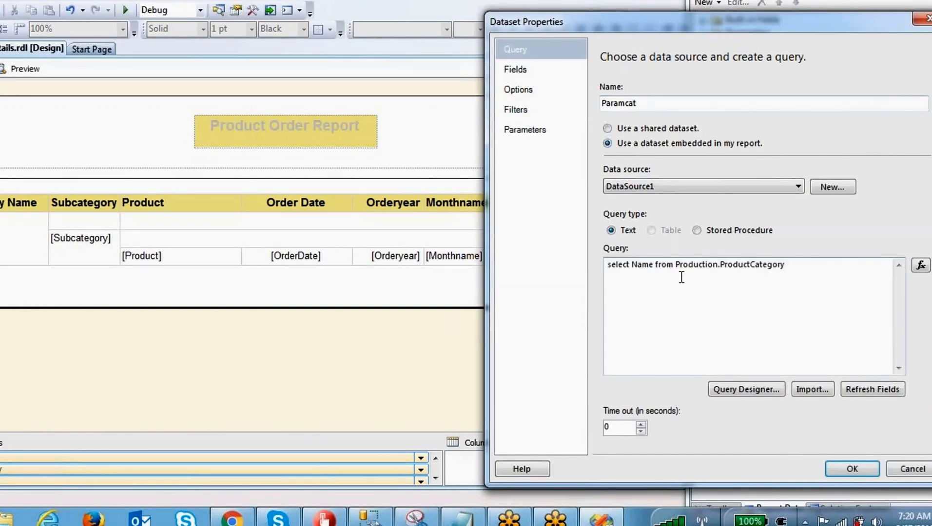
double_click(621, 265)
click(640, 265)
click(852, 468)
key(Down)
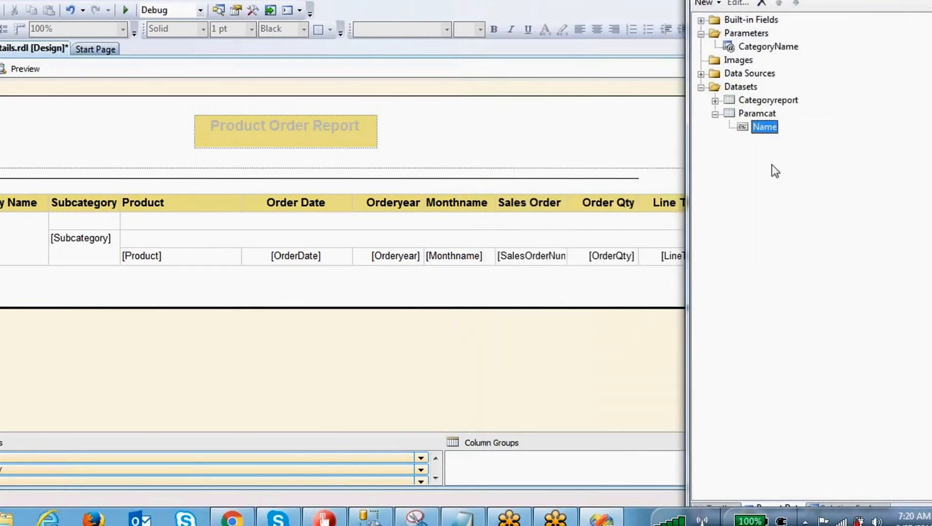
Open the CategoryName parameter's properties, choose the Text data type, and compare it with the category names in the SQL Server Management Studio results.
right_click(769, 47)
click(820, 74)
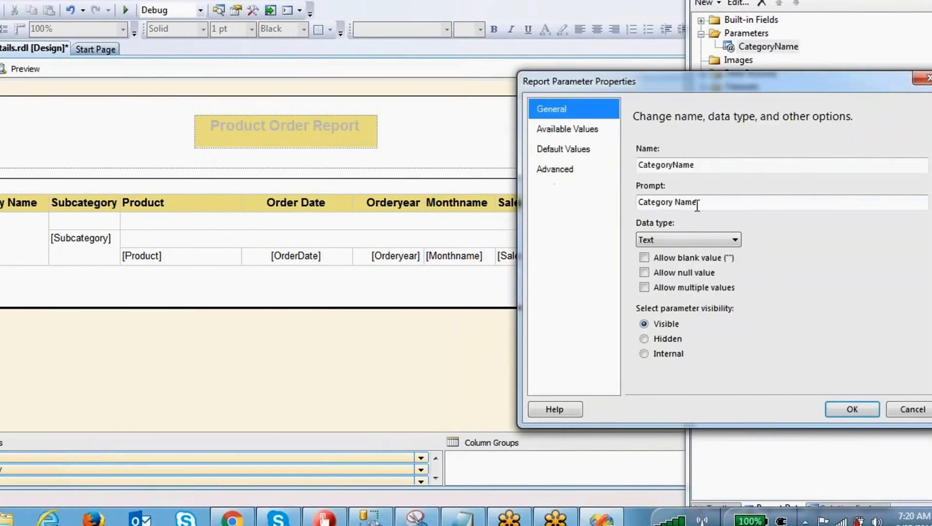
drag(696, 165, 605, 168)
click(645, 241)
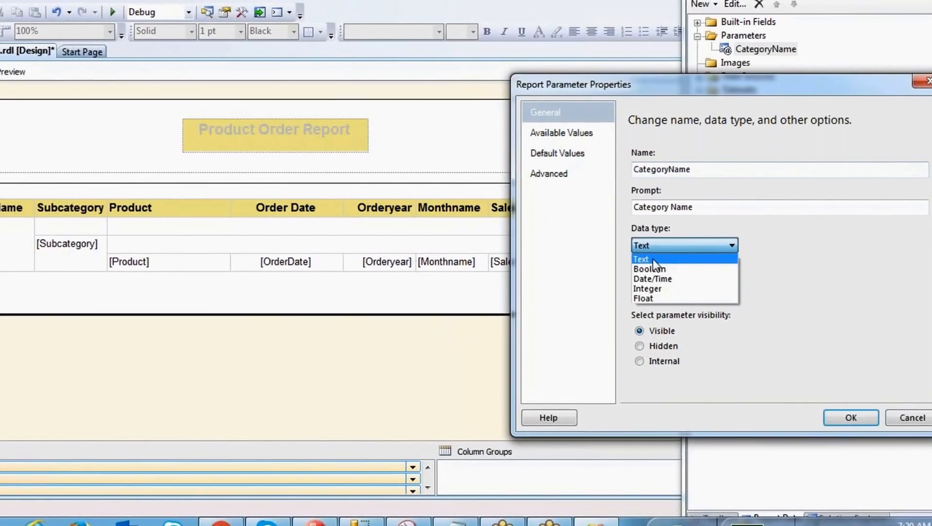
click(640, 260)
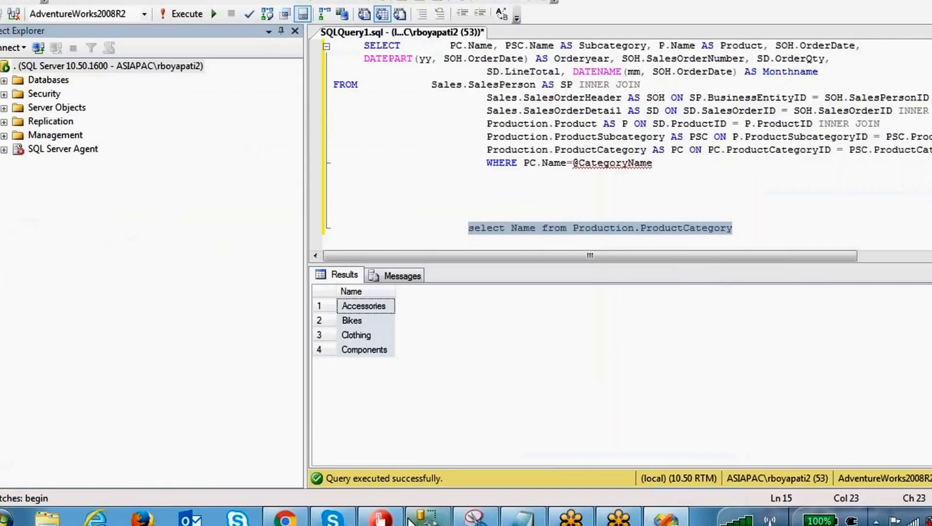
shift+click(365, 354)
click(363, 320)
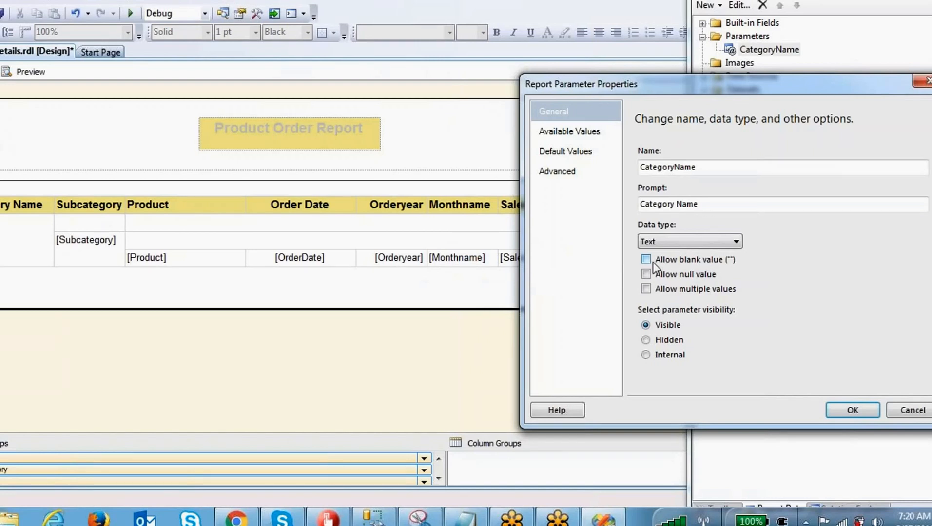
Allow multiple values for the CategoryName parameter.
click(646, 275)
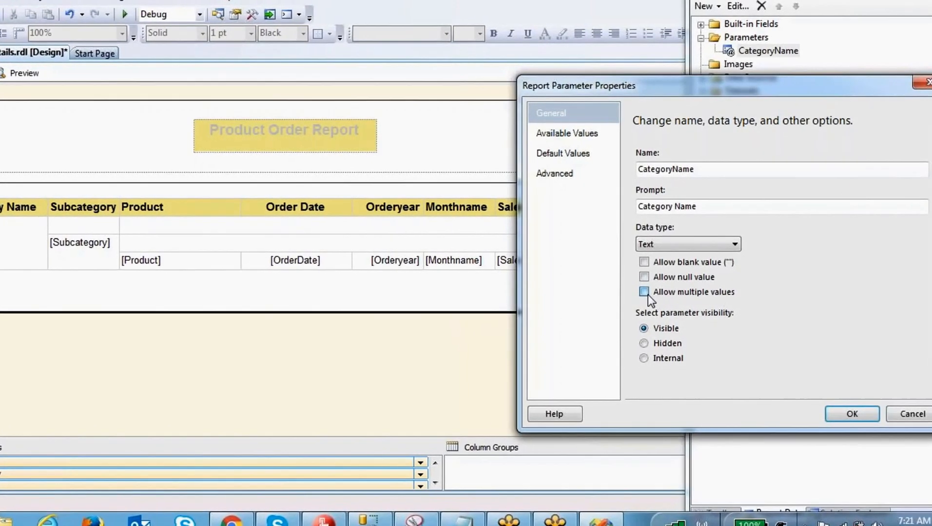
click(644, 291)
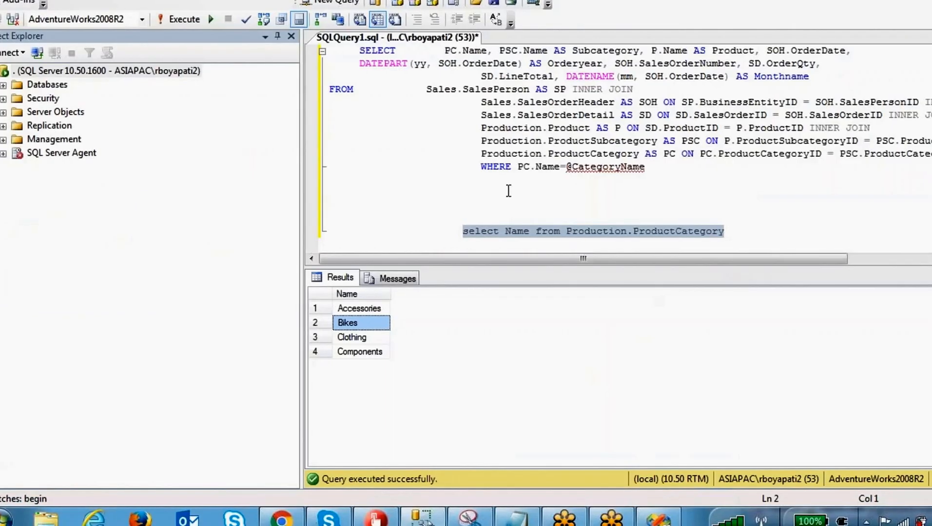
click(463, 205)
click(567, 166)
key(BackSpace)
text(in )
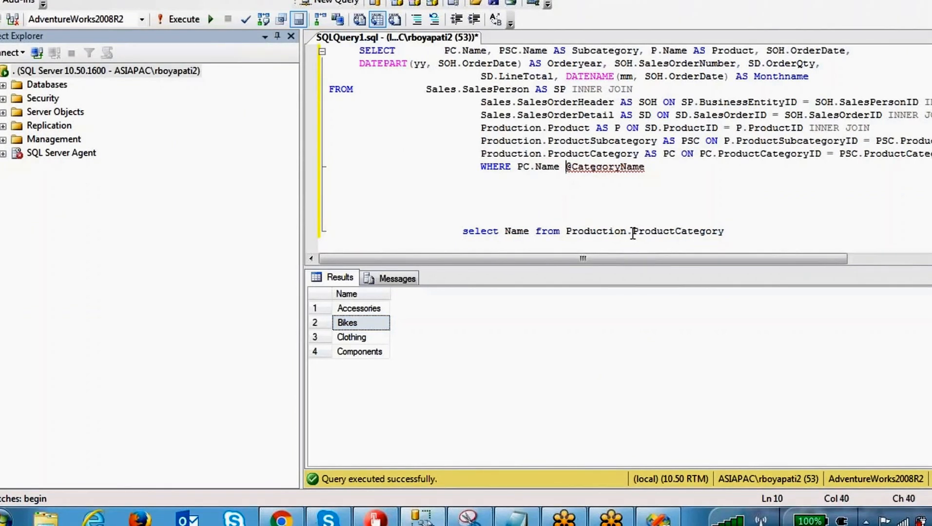
text(()
key(Right)
key(Right)
key(Right)
key(Right)
key(Right)
key(Right)
key(Right)
key(Right)
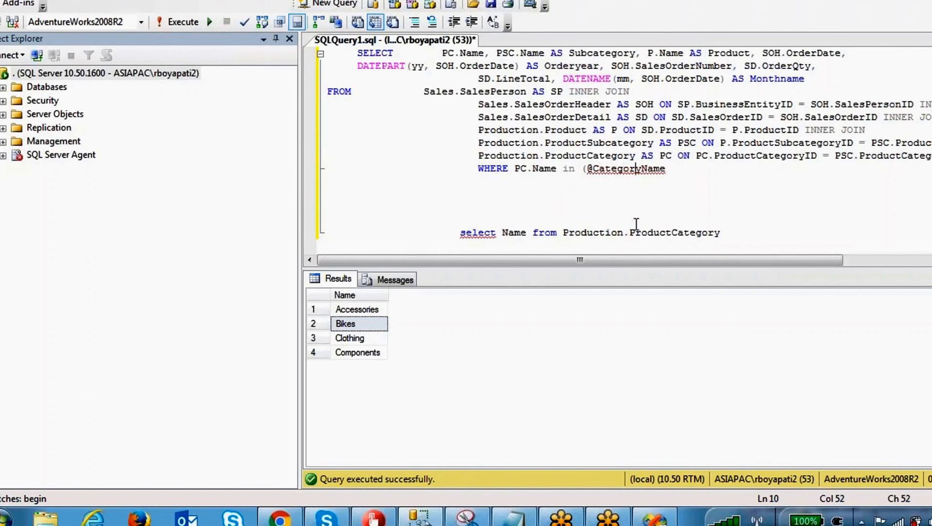
key(Right)
key(Right)
key(Right)
key(Right)
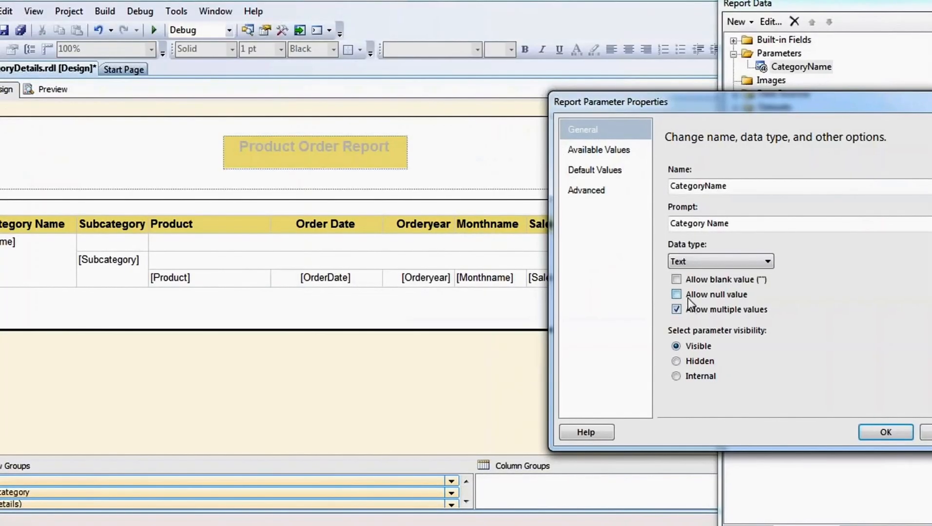
Turn multiple values off again for the CategoryName parameter in the report's parameter properties.
click(677, 310)
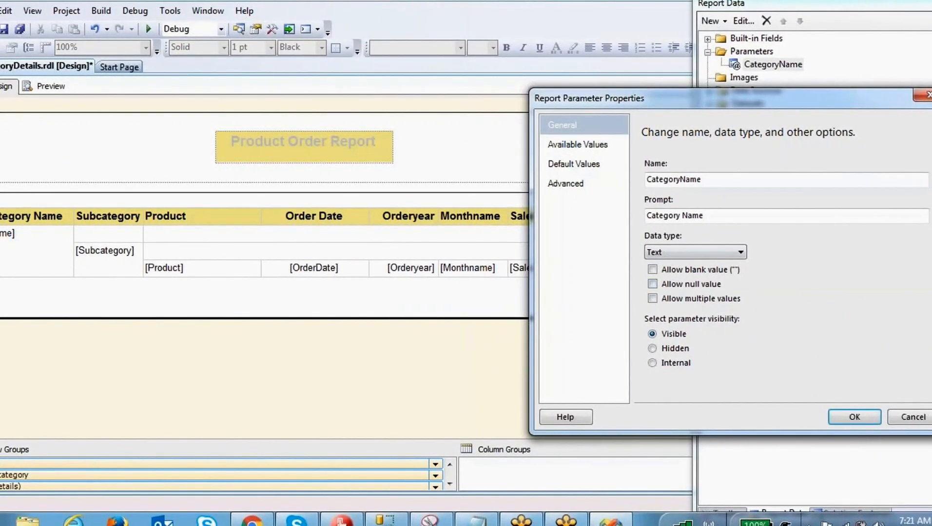
drag(689, 343, 754, 289)
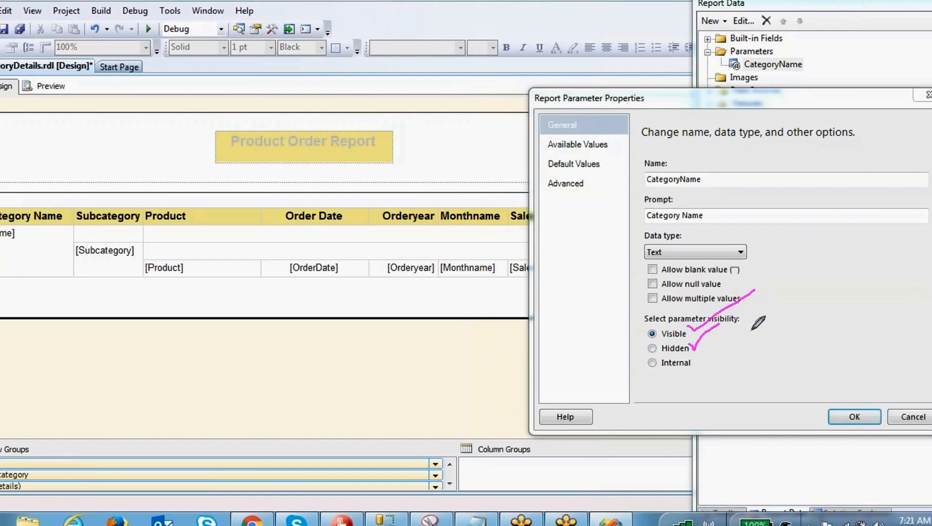
mouse_move(693, 360)
mouse_down()
mouse_move(707, 379)
mouse_move(744, 357)
mouse_move(736, 403)
mouse_move(677, 411)
mouse_up()
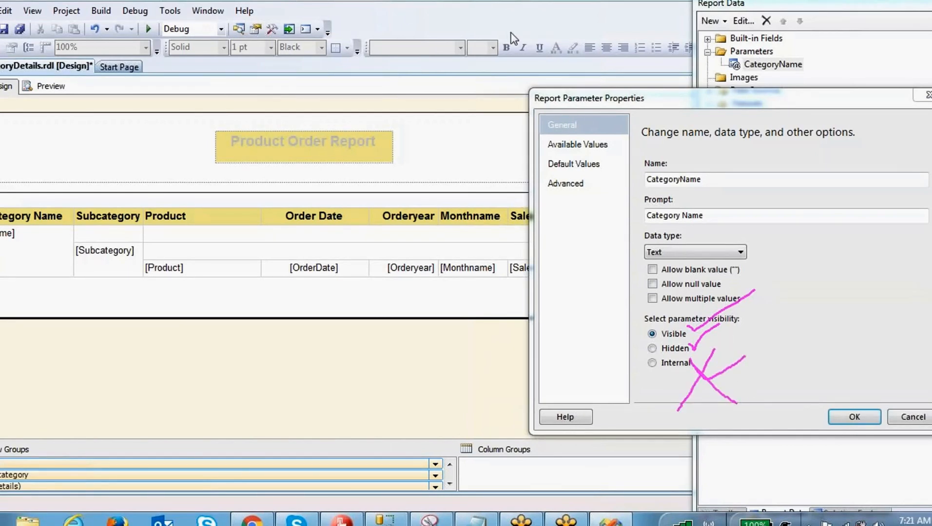
Set the parameter's available values to manually specified ones and add a first entry labelled Bikecat.
click(569, 145)
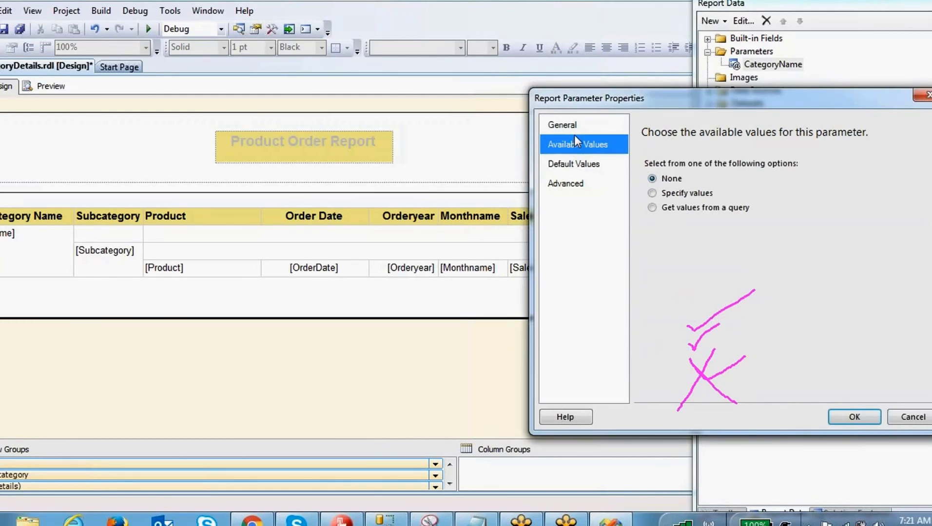
click(575, 133)
click(652, 194)
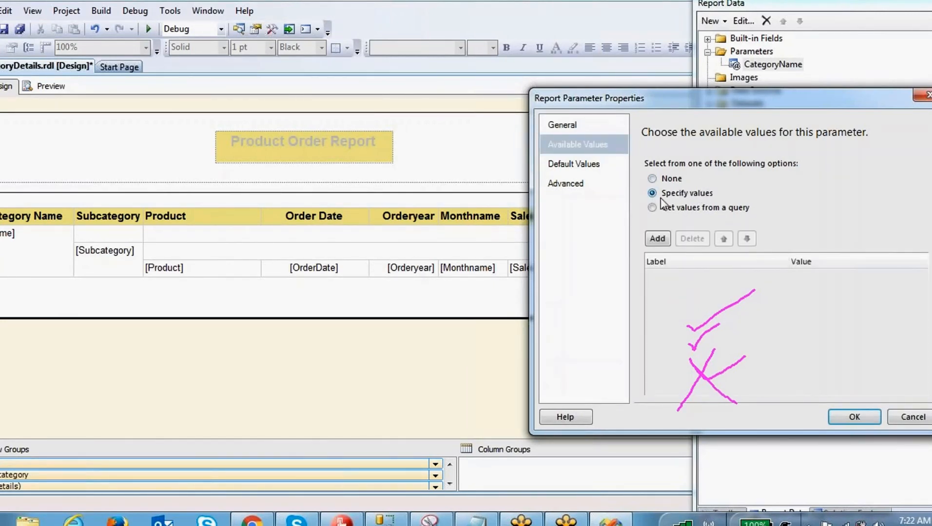
click(657, 239)
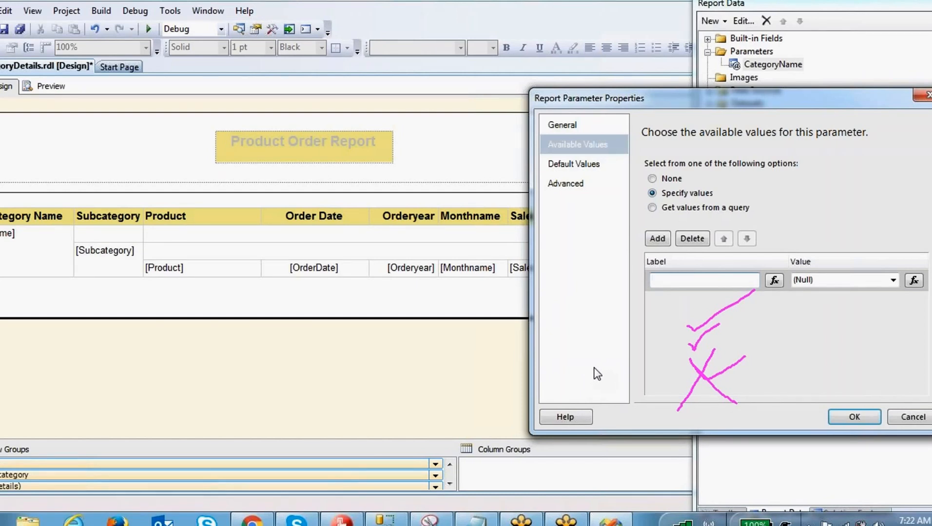
click(849, 281)
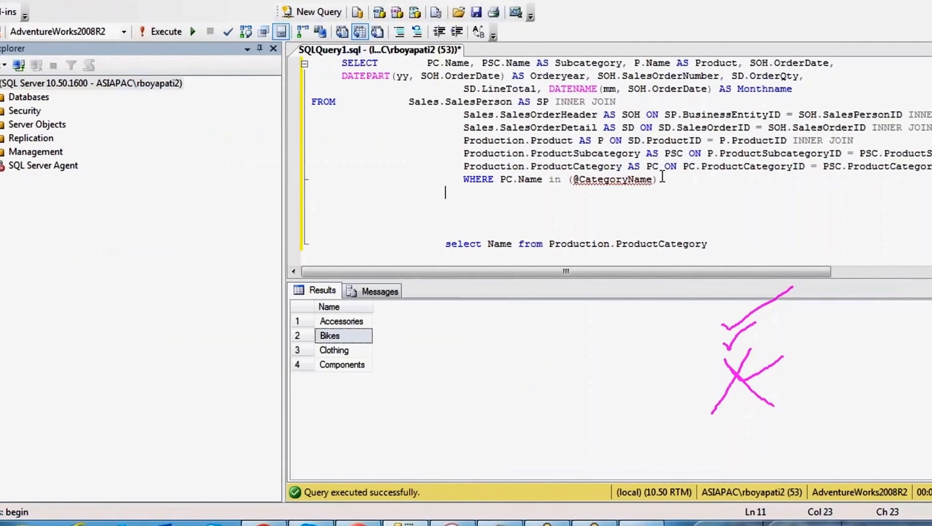
drag(646, 180, 566, 181)
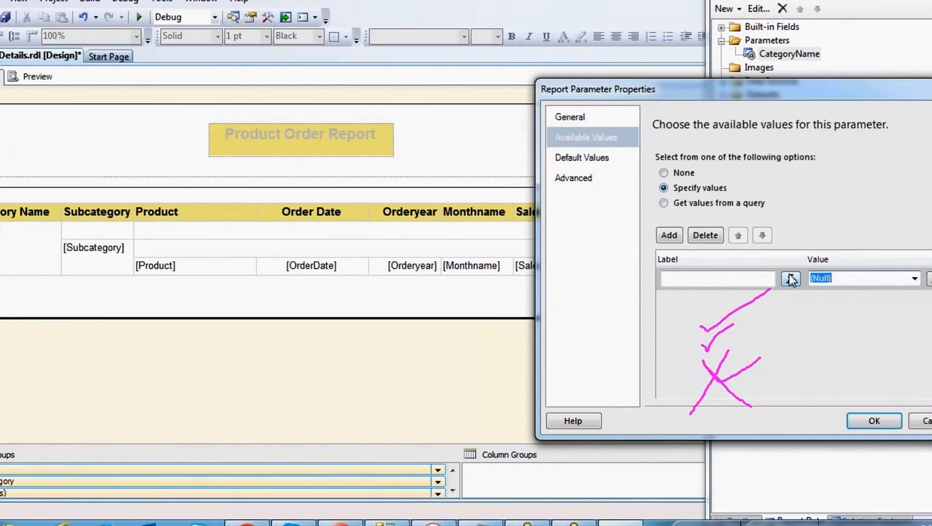
click(663, 277)
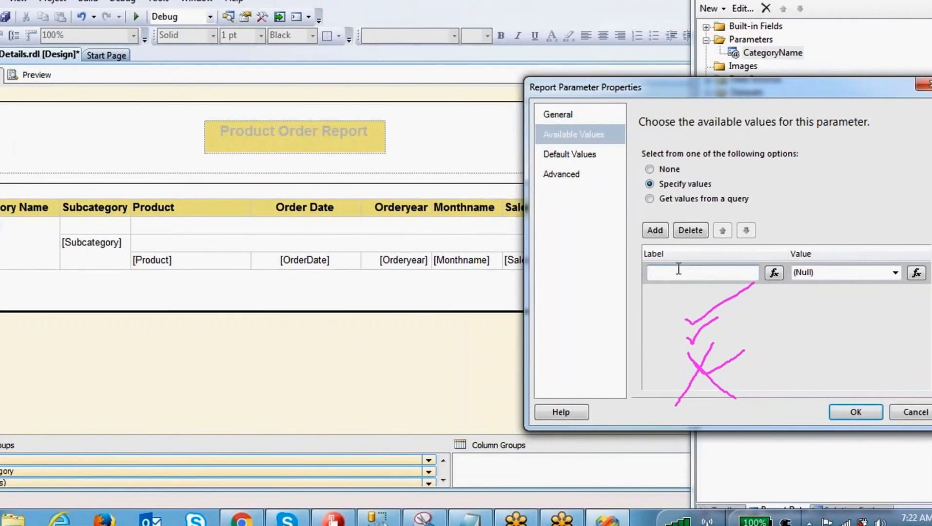
text(Bikecat)
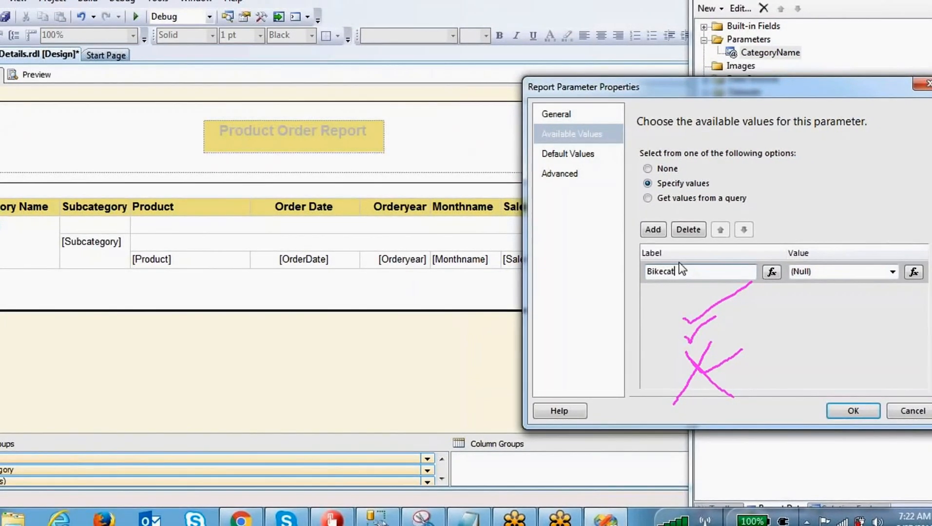
Add a second available value entry labelled ClothingCat.
click(655, 229)
text(Acce)
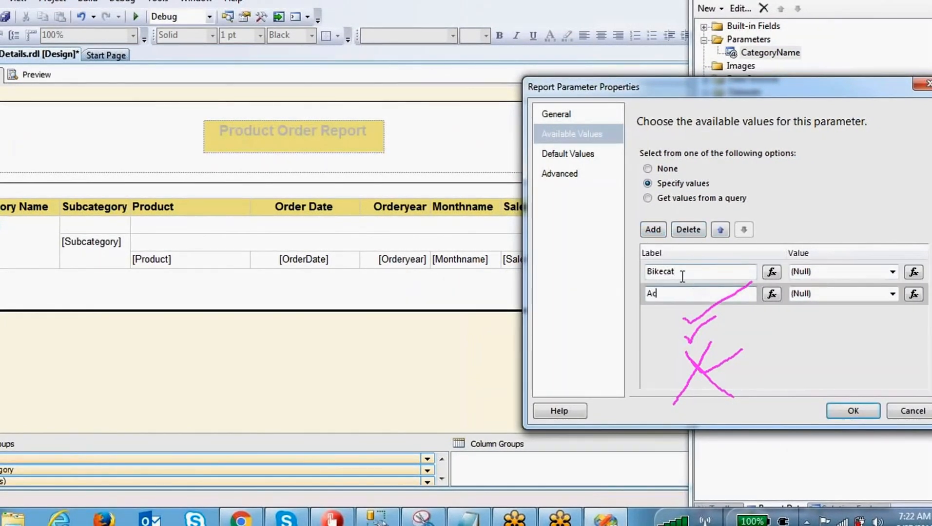
text(s)
key(BackSpace)
key(BackSpace)
key(BackSpace)
key(BackSpace)
key(BackSpace)
text(ClothingCat)
Set the value of Bikecat to Bikes and of ClothingCat to Clothing, and save the parameter.
click(818, 271)
text(Bikes)
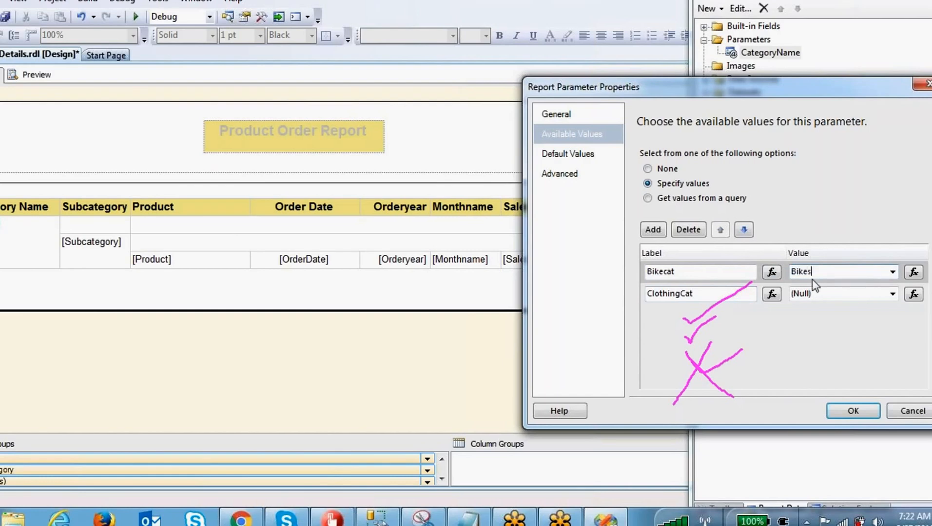
click(823, 293)
text(Clothing)
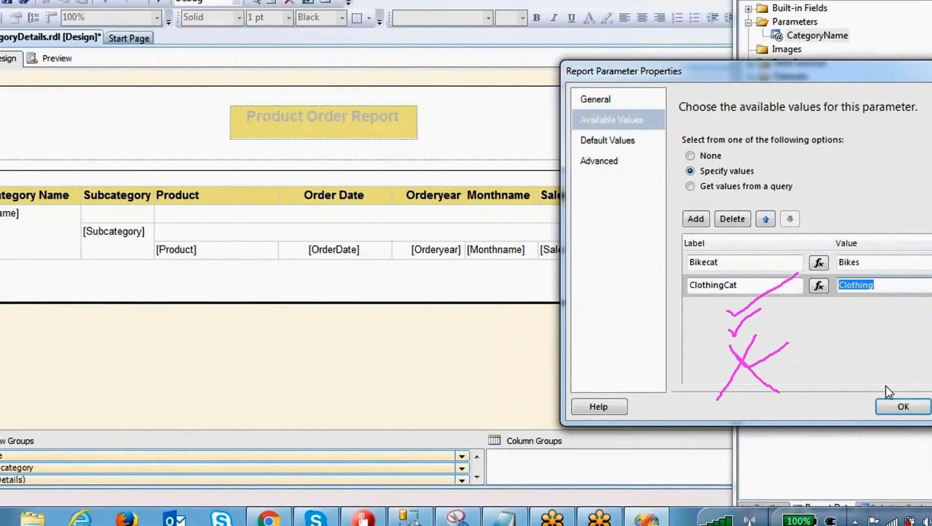
click(896, 407)
Preview the report and choose Bikecat as the category name.
click(63, 57)
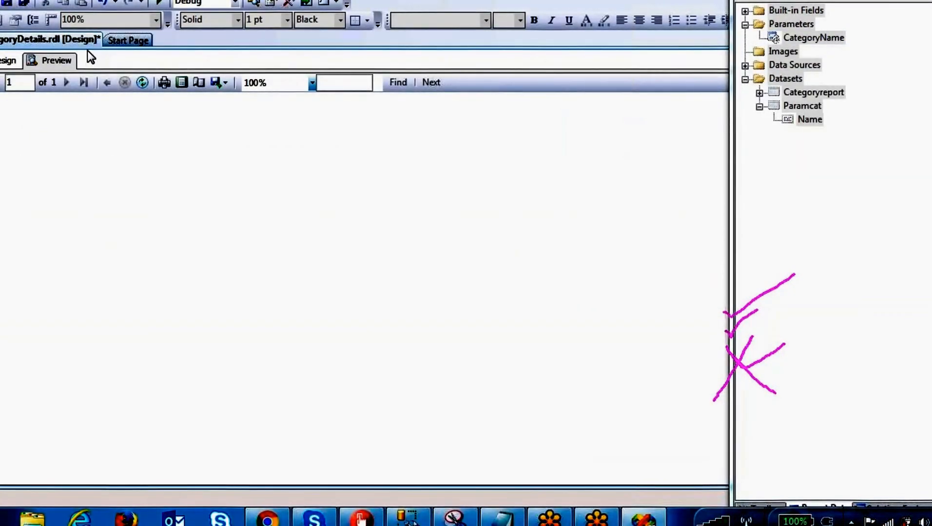
click(78, 88)
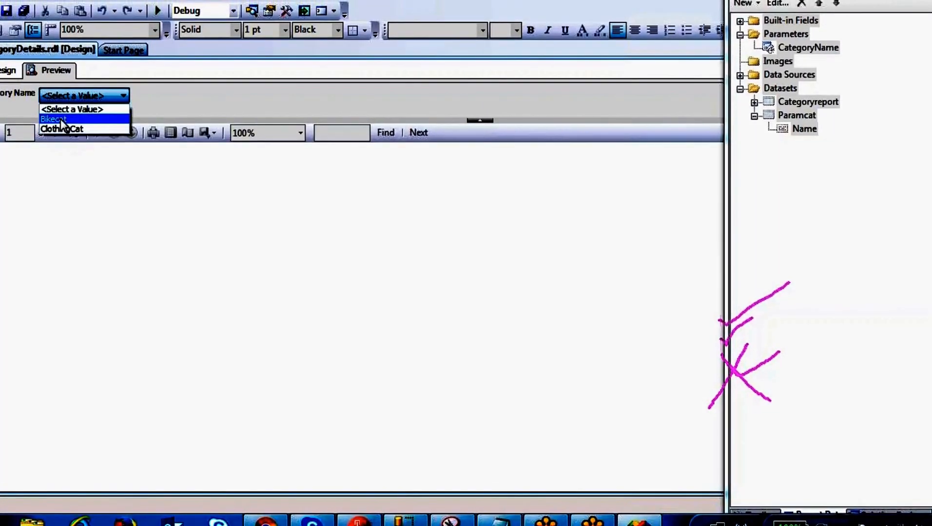
click(57, 122)
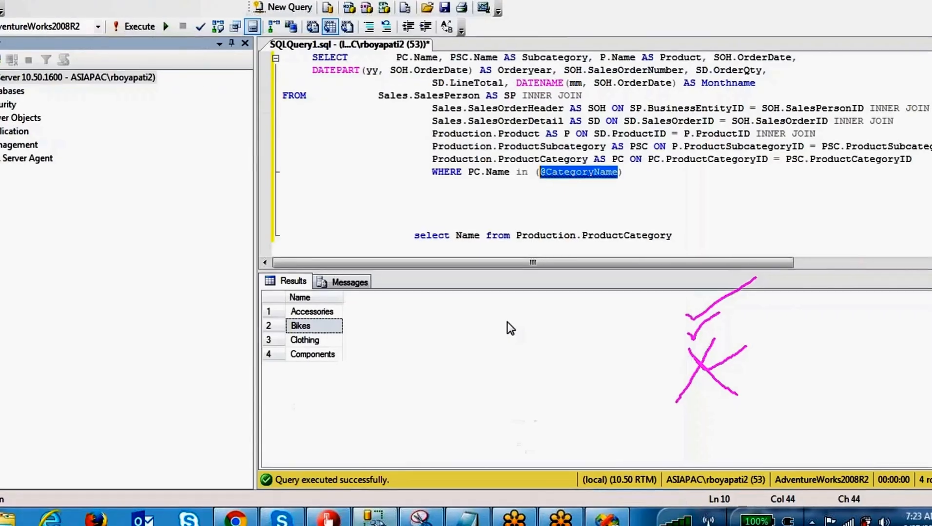
click(584, 217)
drag(624, 184, 547, 176)
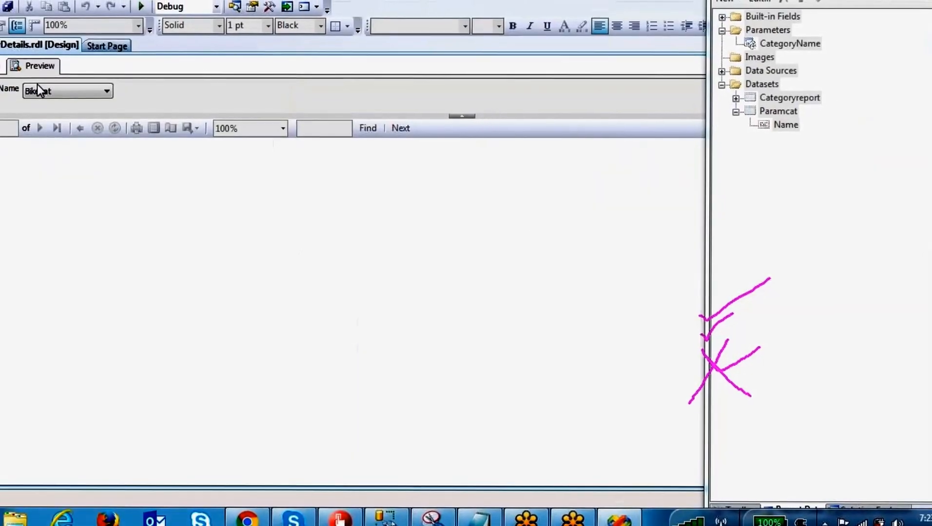
click(40, 95)
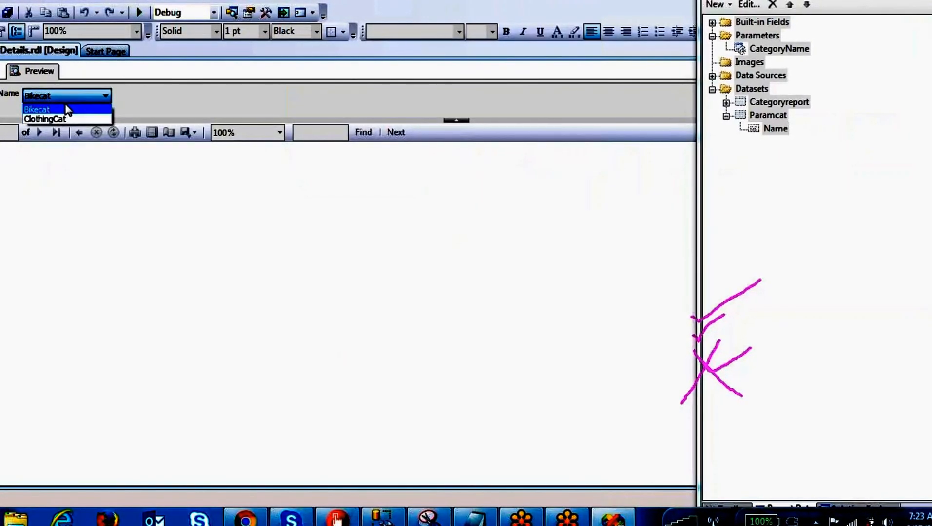
click(387, 110)
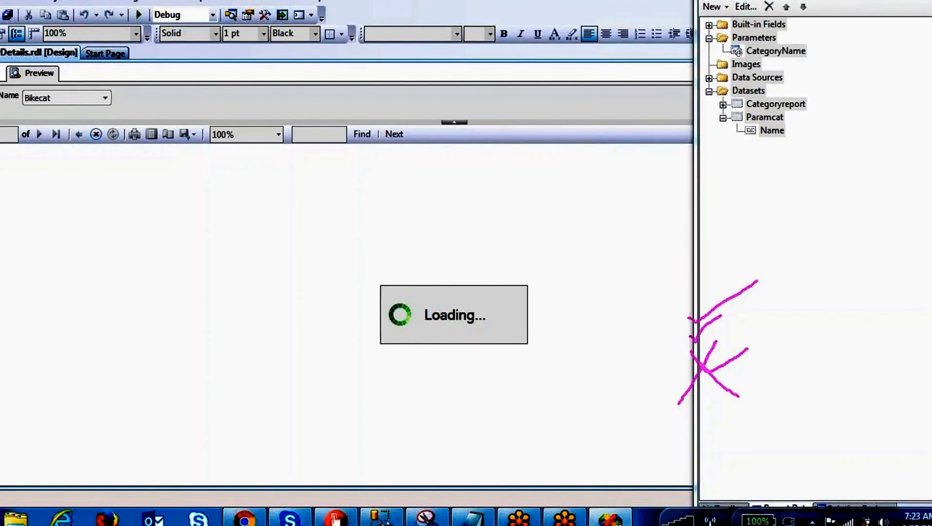
click(925, 1)
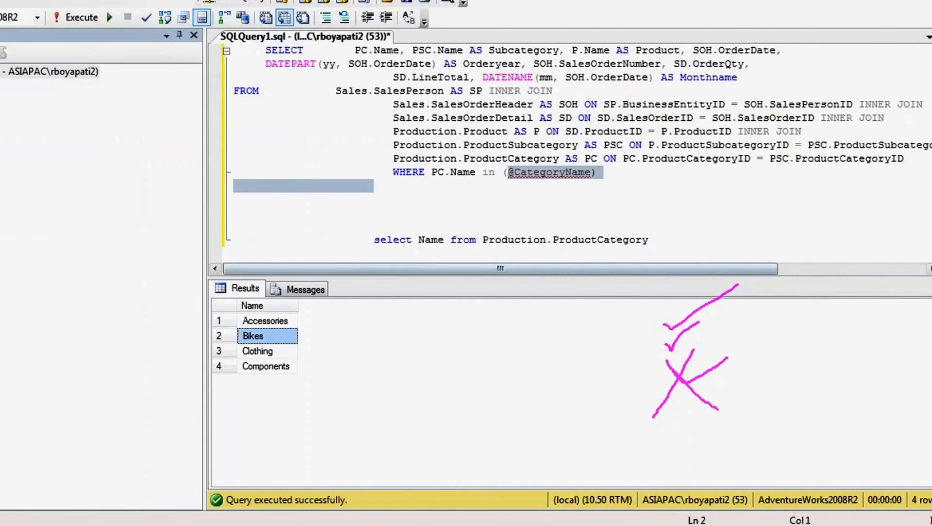
Show the report data in the report designer and open the CategoryName parameter's available values.
drag(591, 172, 377, 185)
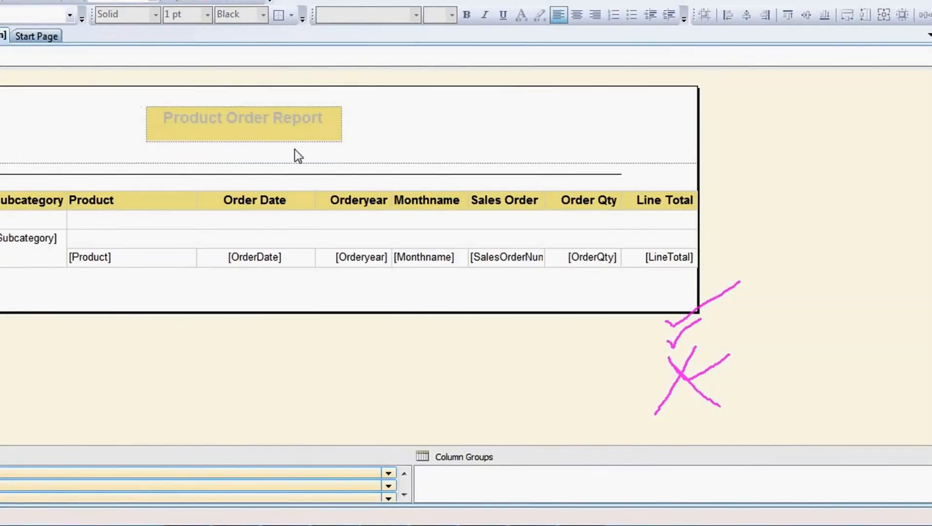
click(2, 2)
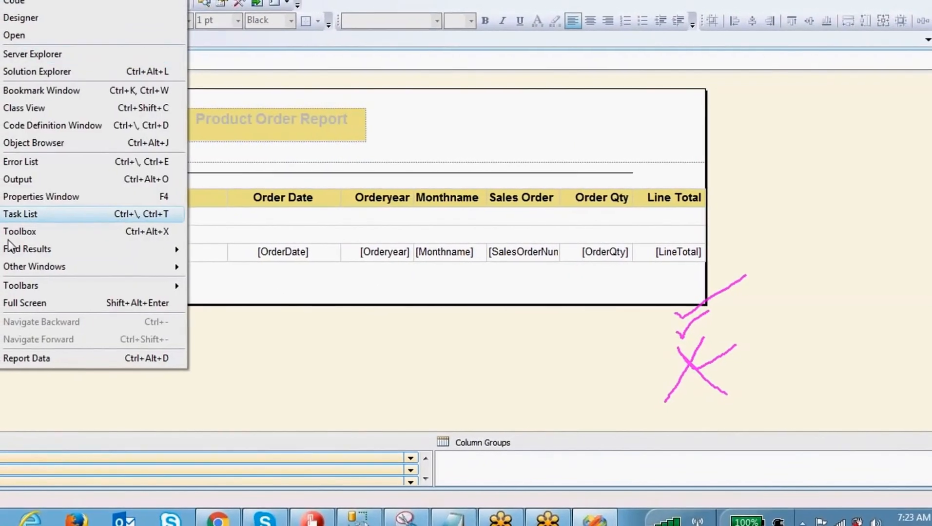
click(67, 354)
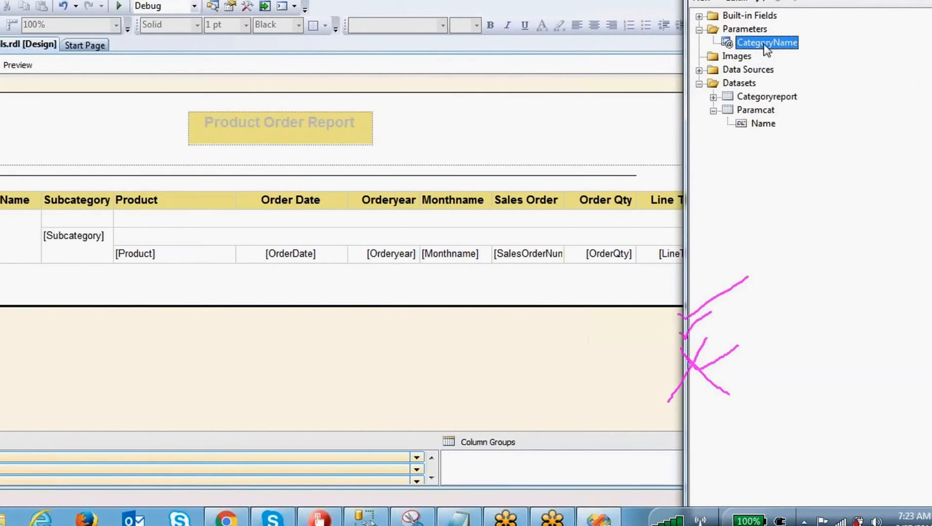
click(566, 127)
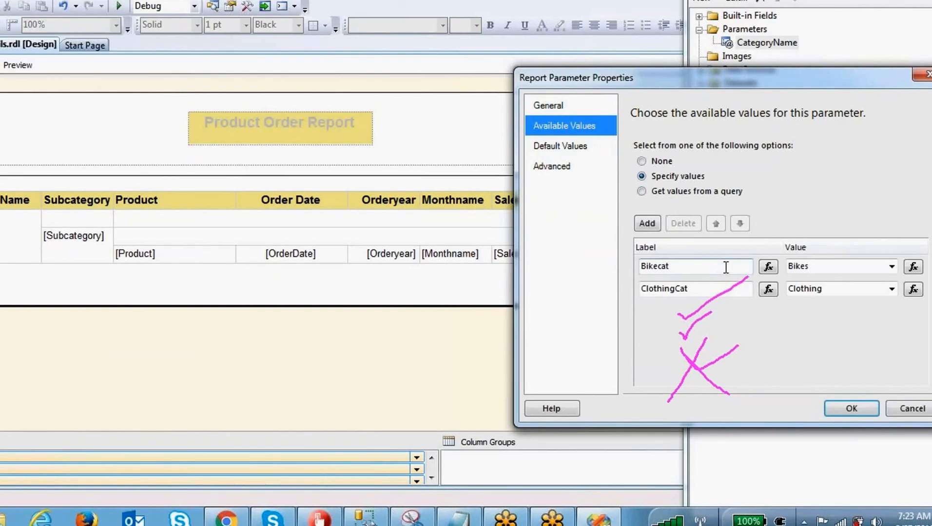
click(641, 191)
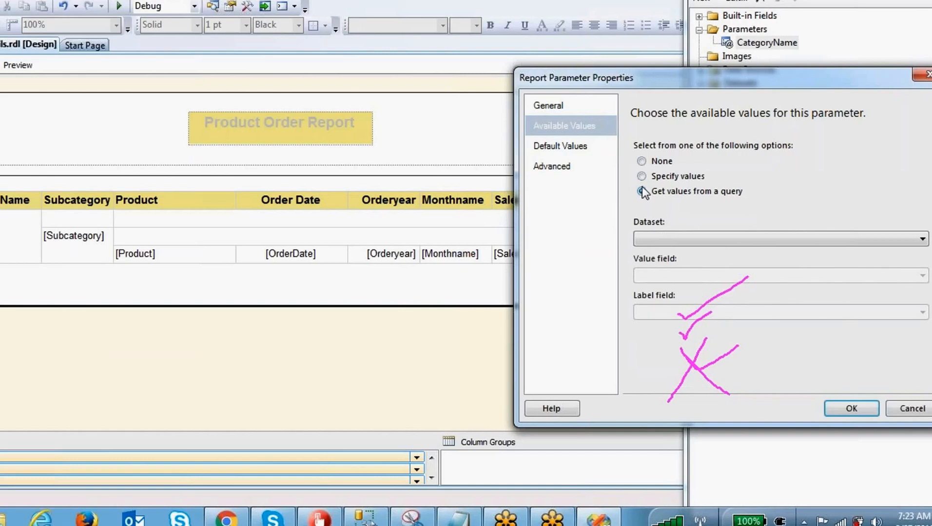
click(690, 238)
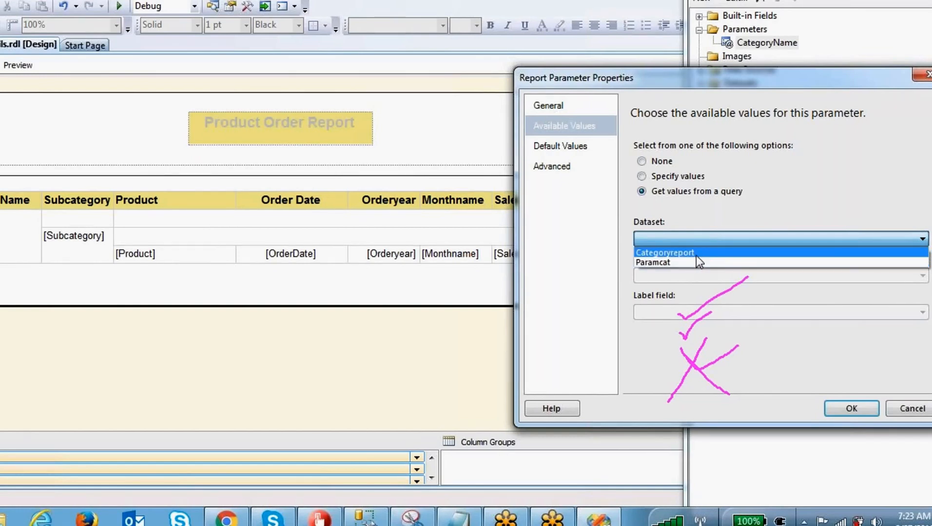
click(649, 179)
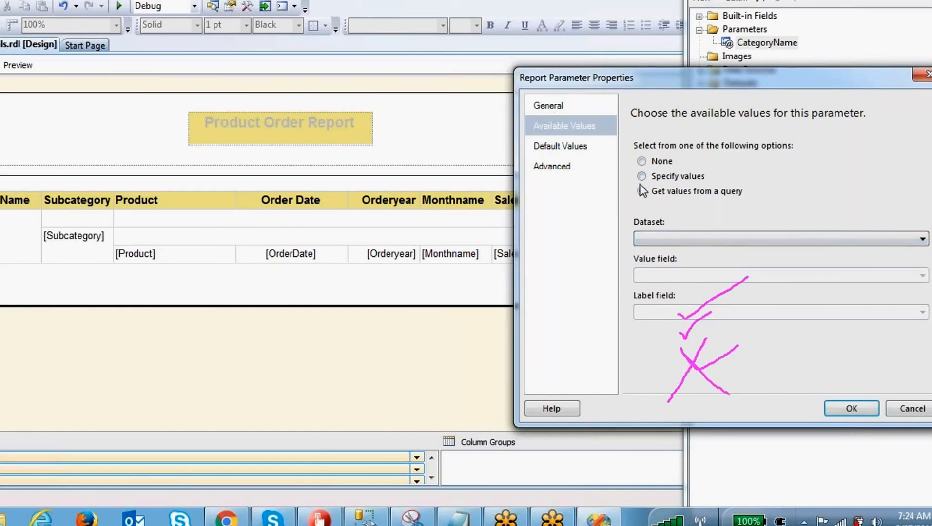
click(641, 176)
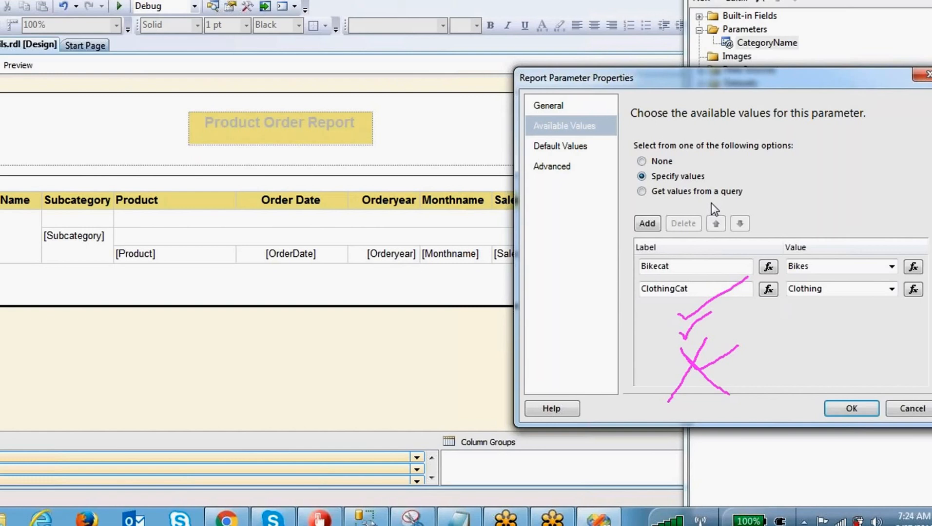
Open the expression for the Bikecat value and browse the common functions, including program flow, conversion, and date and time.
click(912, 267)
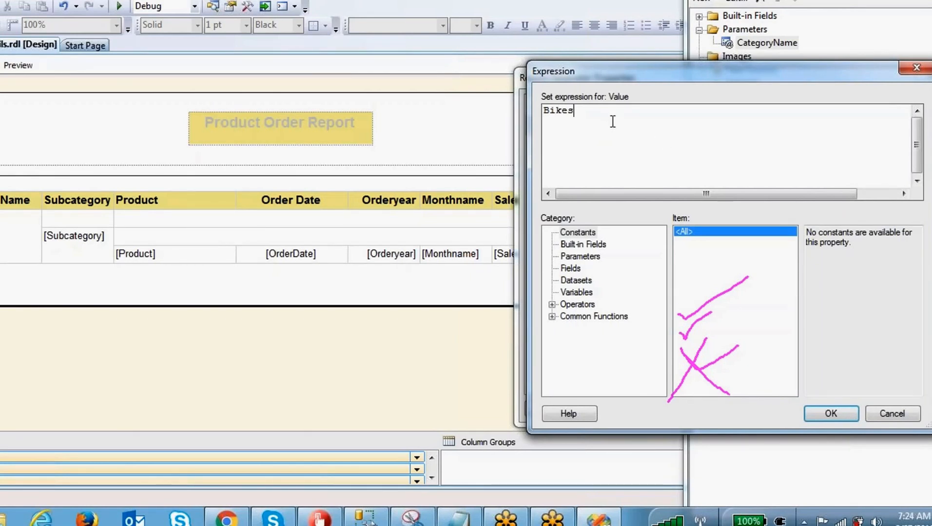
drag(601, 109, 504, 116)
click(554, 317)
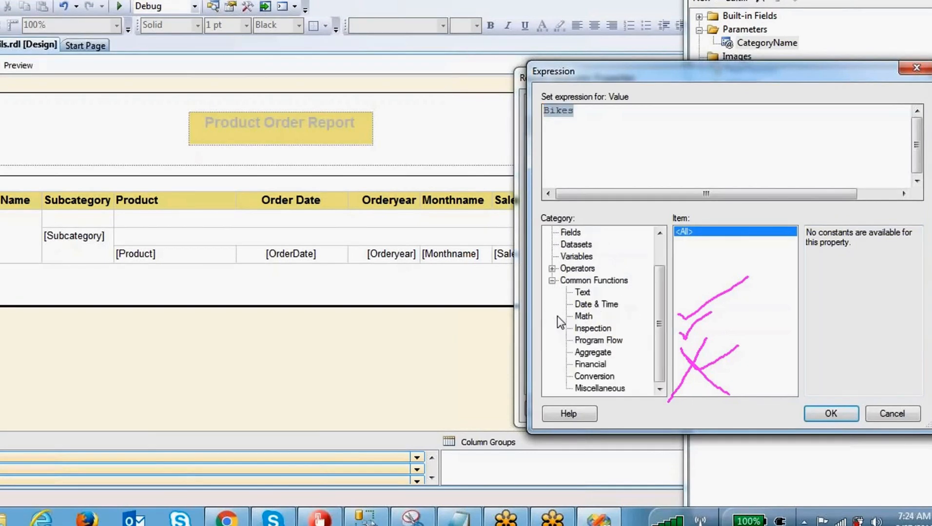
click(587, 318)
click(591, 337)
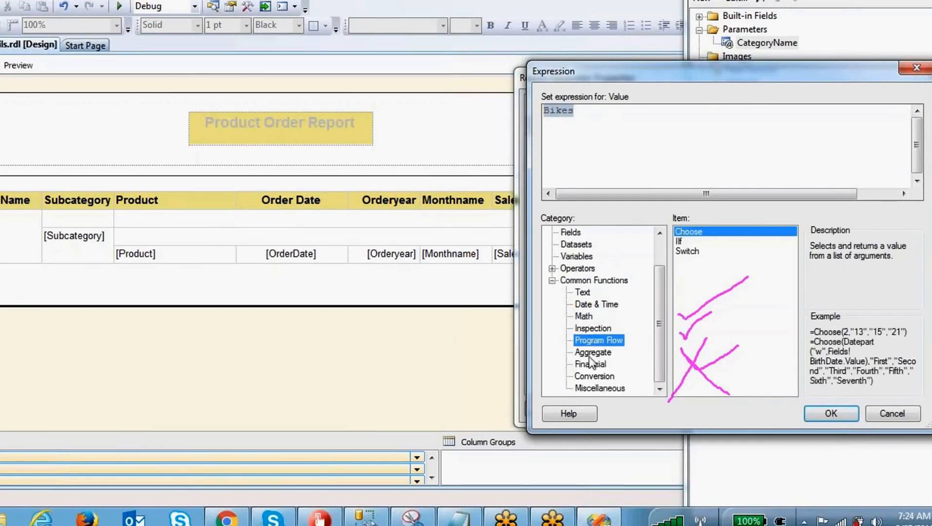
click(598, 377)
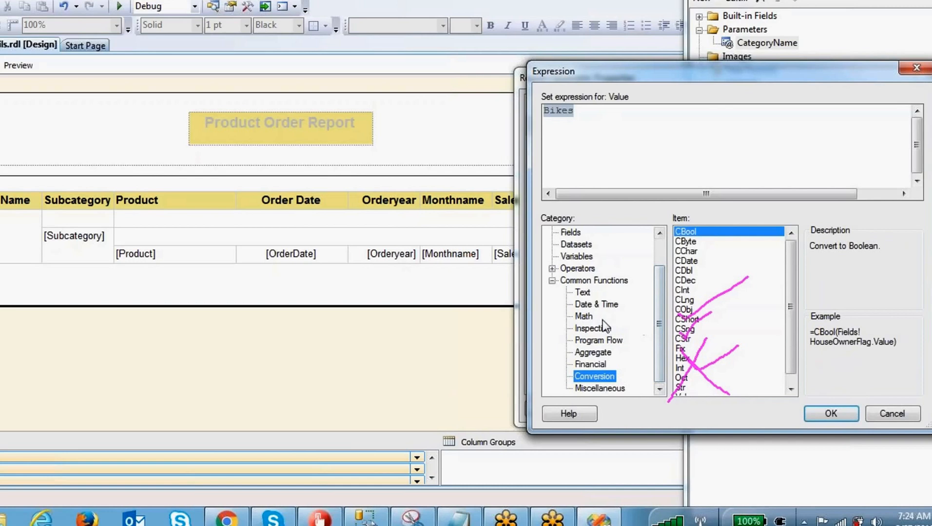
click(591, 306)
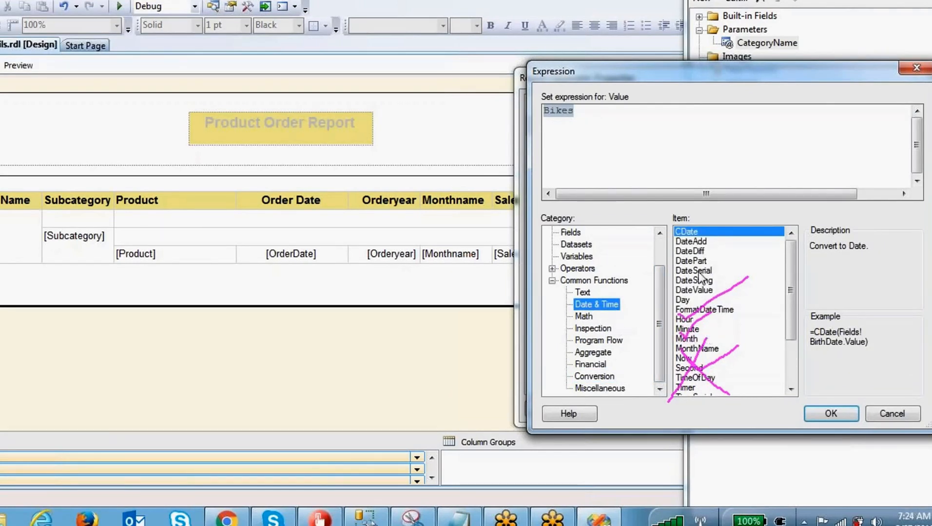
click(552, 279)
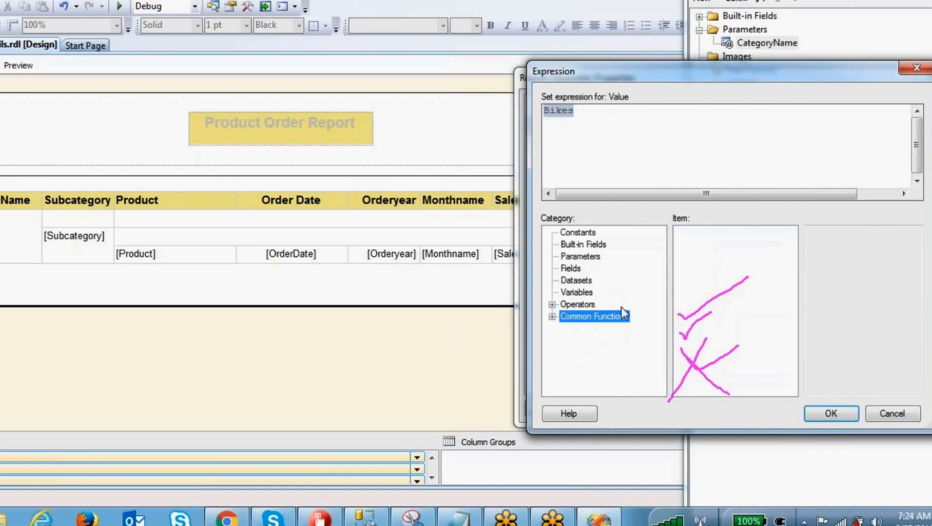
Browse the operators, fields and dataset items offered for the expression, and leave the expression editor without saving.
click(552, 305)
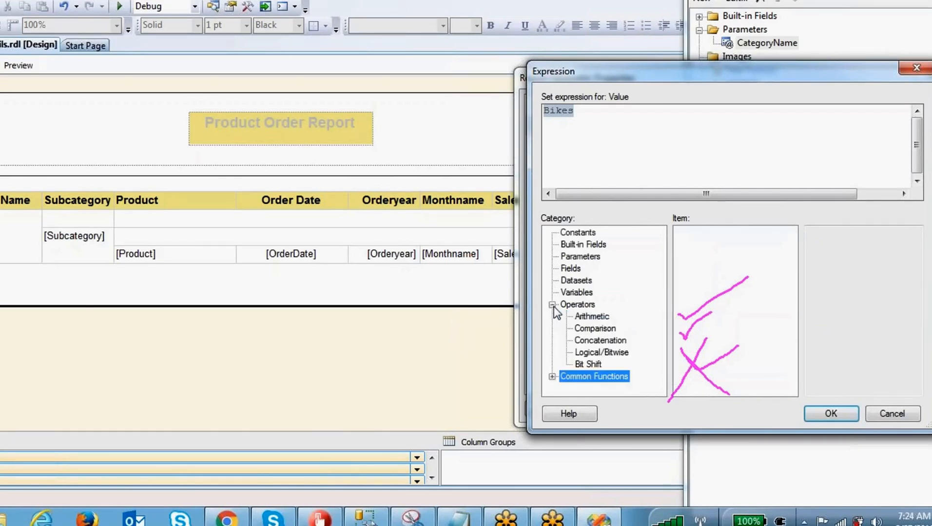
click(554, 306)
click(575, 281)
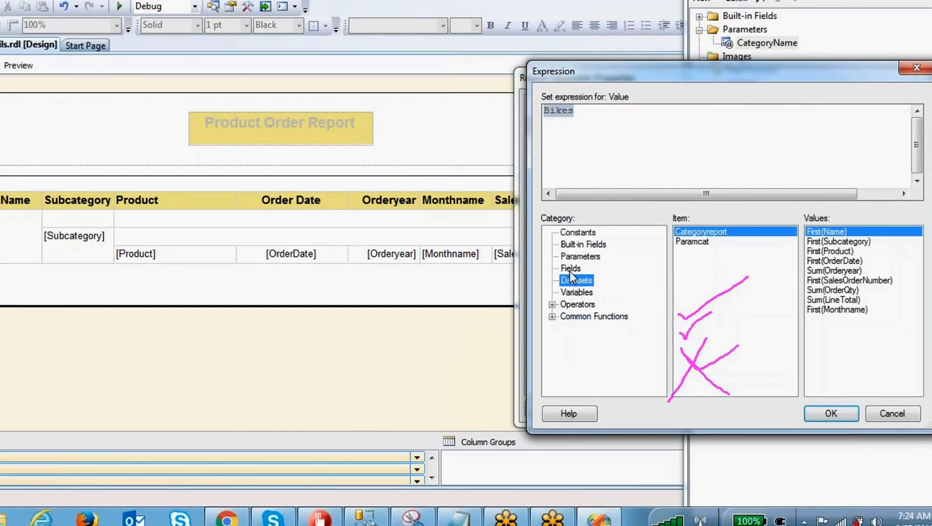
click(568, 269)
click(575, 280)
click(694, 242)
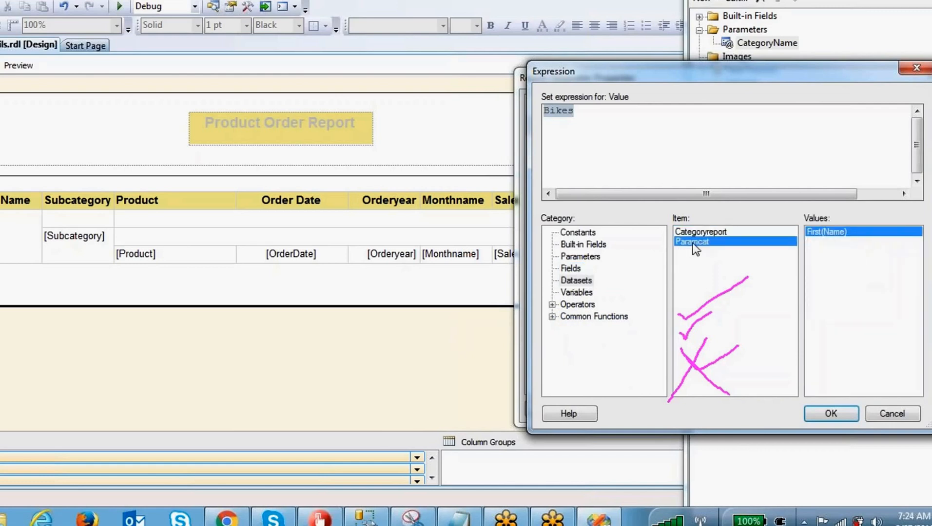
click(692, 233)
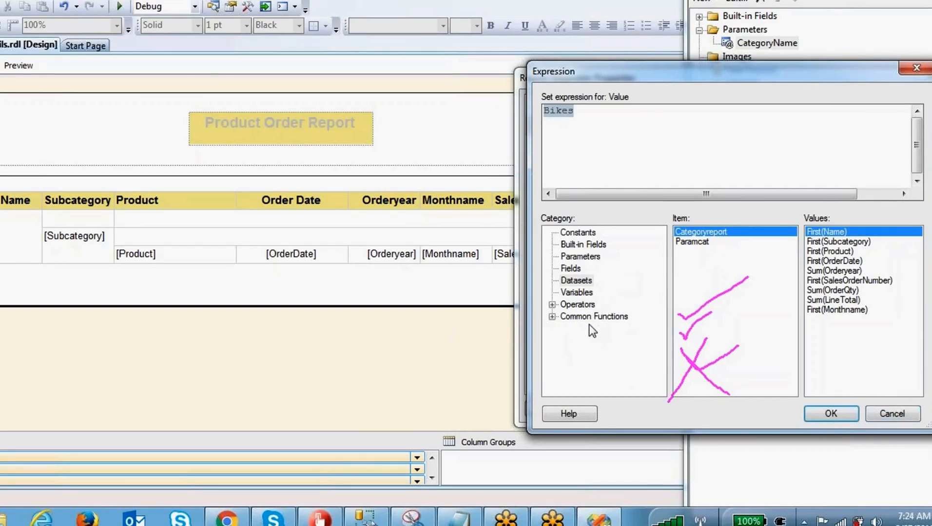
click(890, 414)
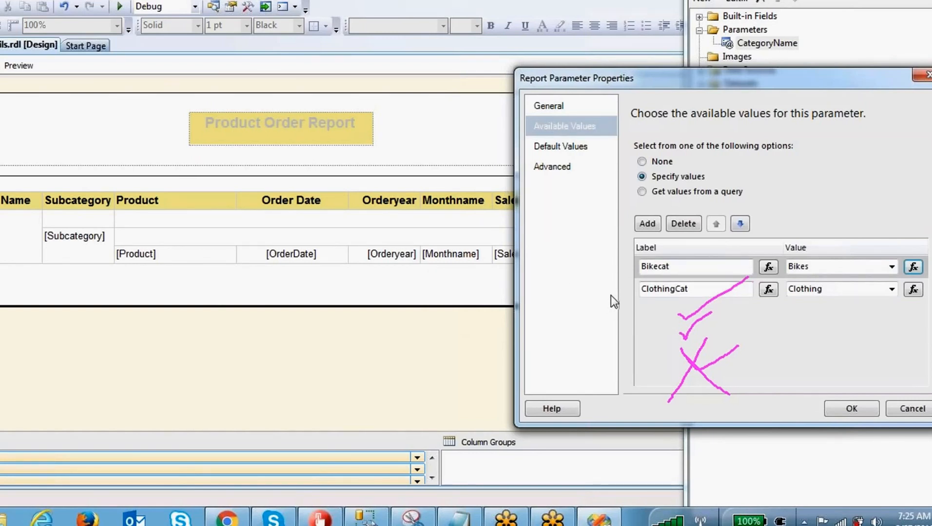
click(689, 268)
drag(674, 267, 633, 263)
click(822, 269)
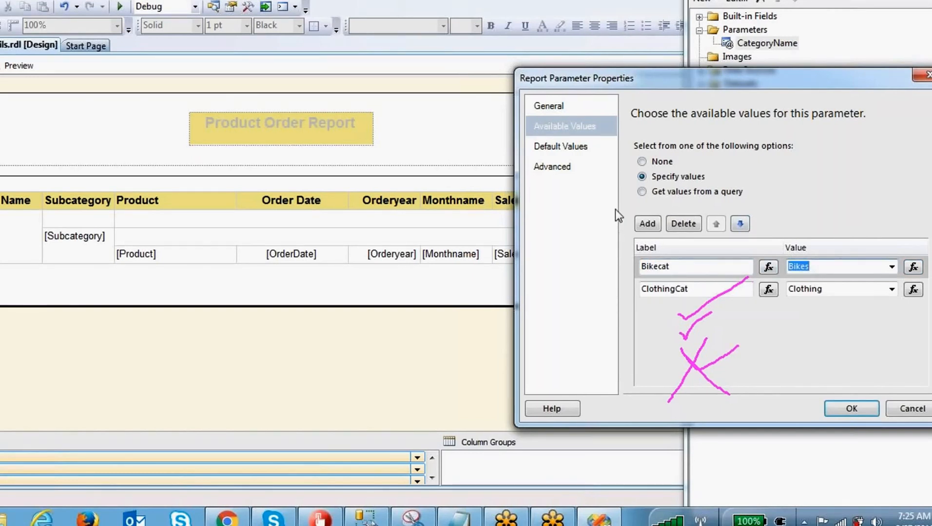
Get the parameter's available values from the Paramcat dataset, with Name as both value field and label field, and save.
click(644, 191)
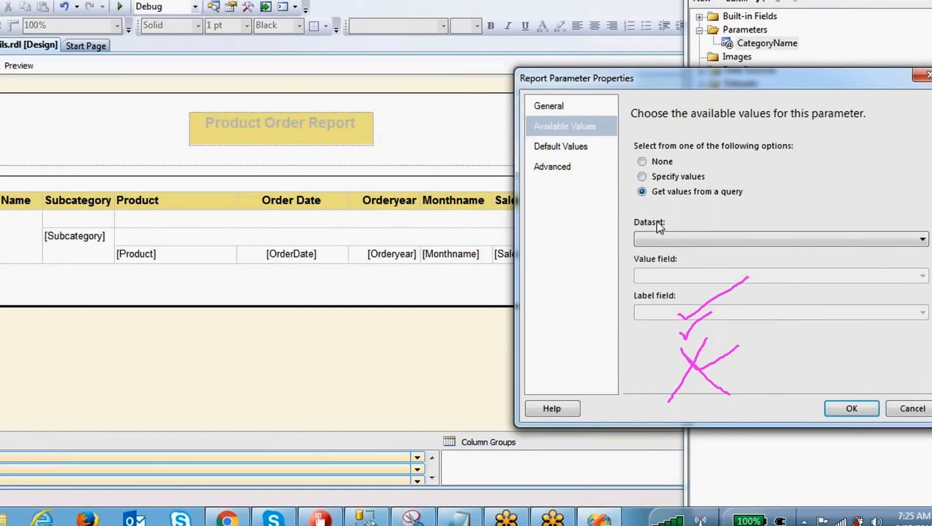
click(664, 240)
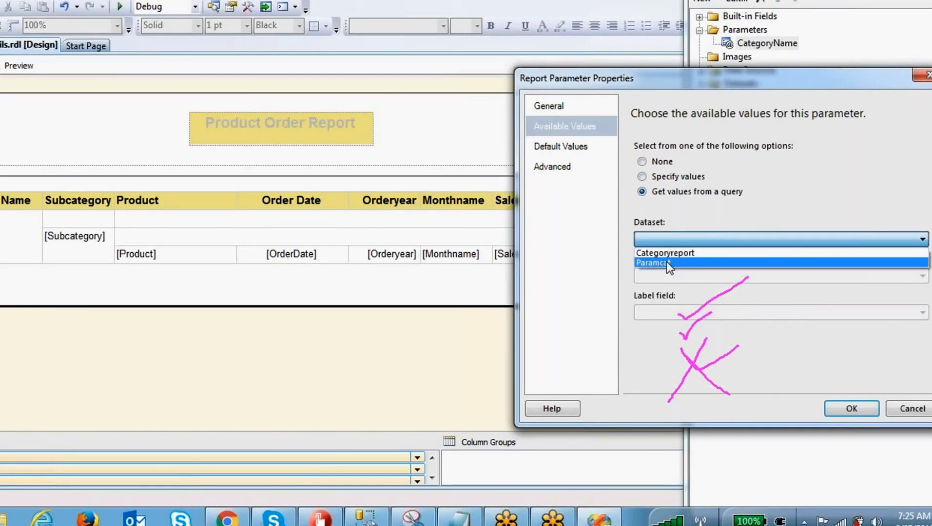
click(651, 264)
click(655, 275)
click(660, 289)
click(665, 311)
click(669, 324)
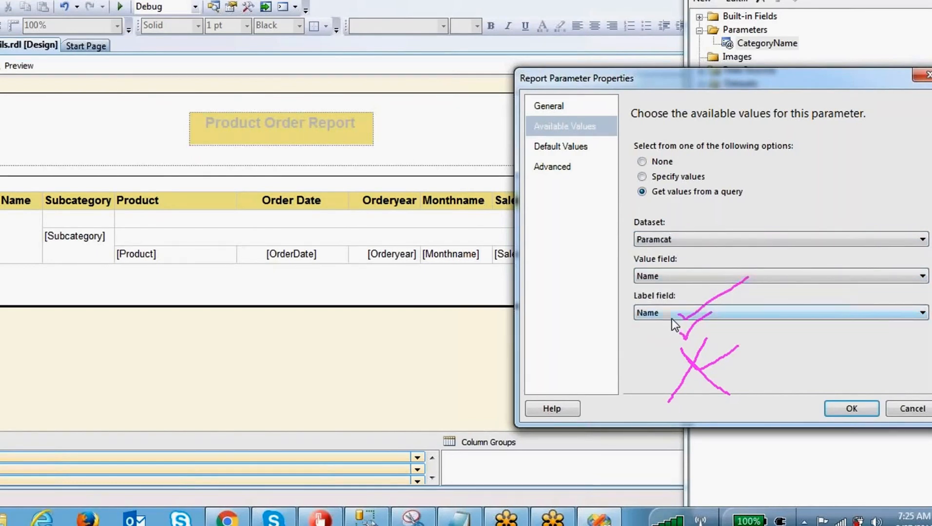
click(858, 411)
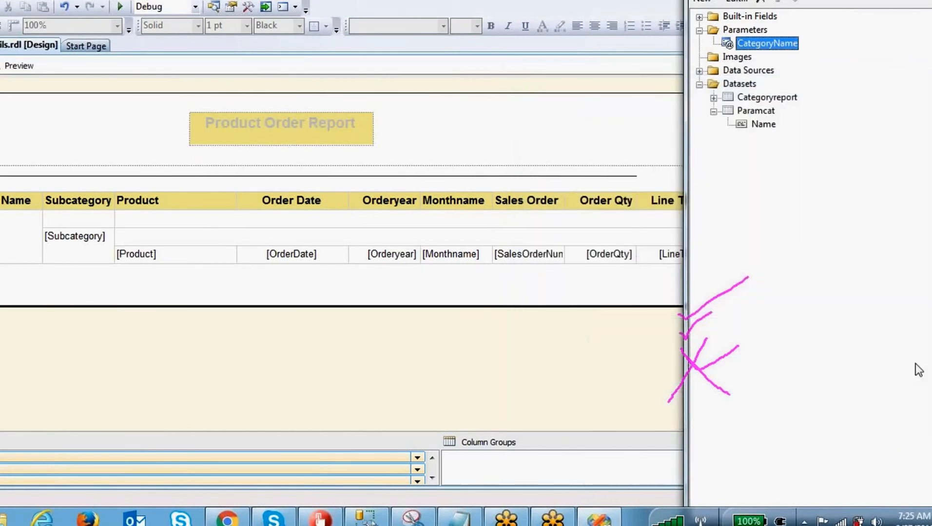
Preview the report and switch the category name from Clothing to Components and finally to Bikes.
click(27, 66)
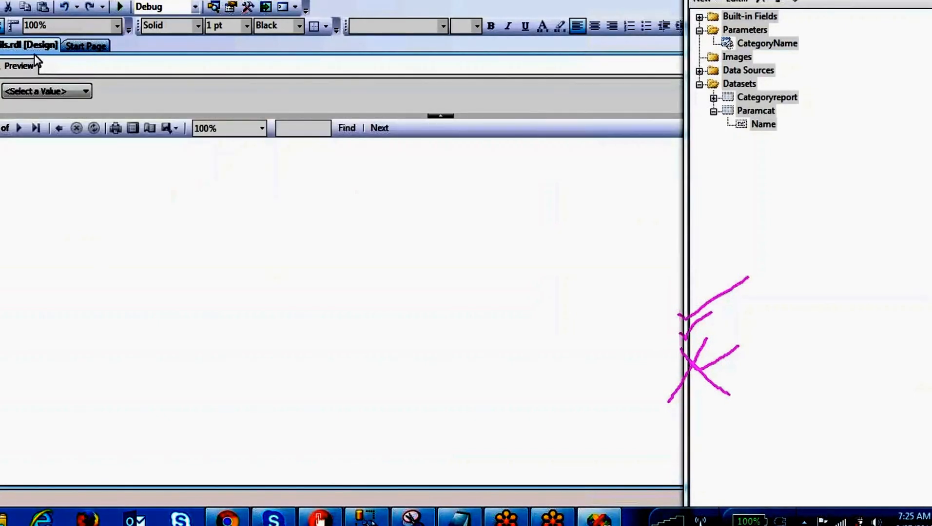
click(40, 91)
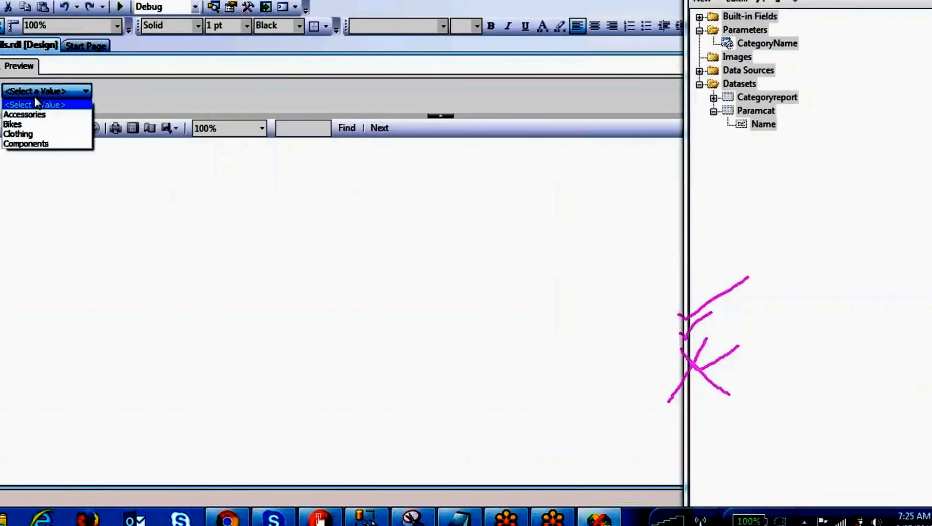
click(35, 134)
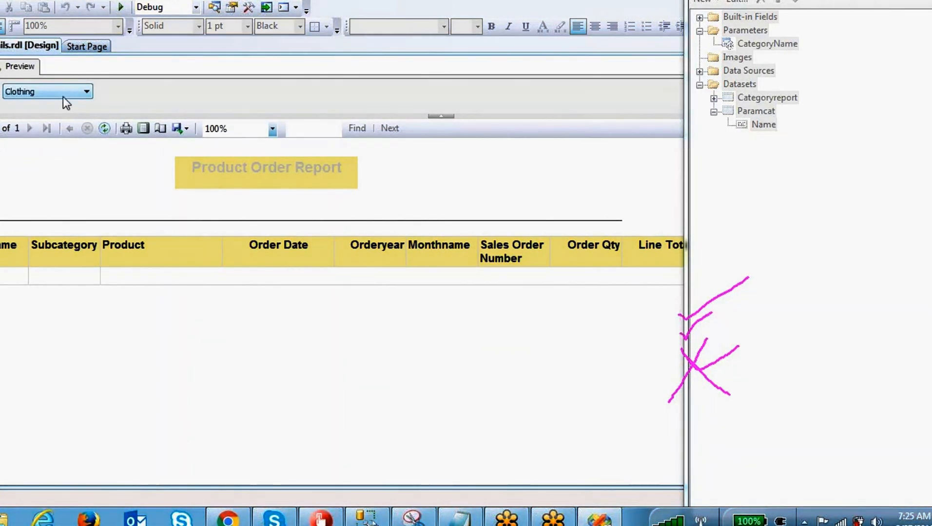
click(56, 97)
click(24, 135)
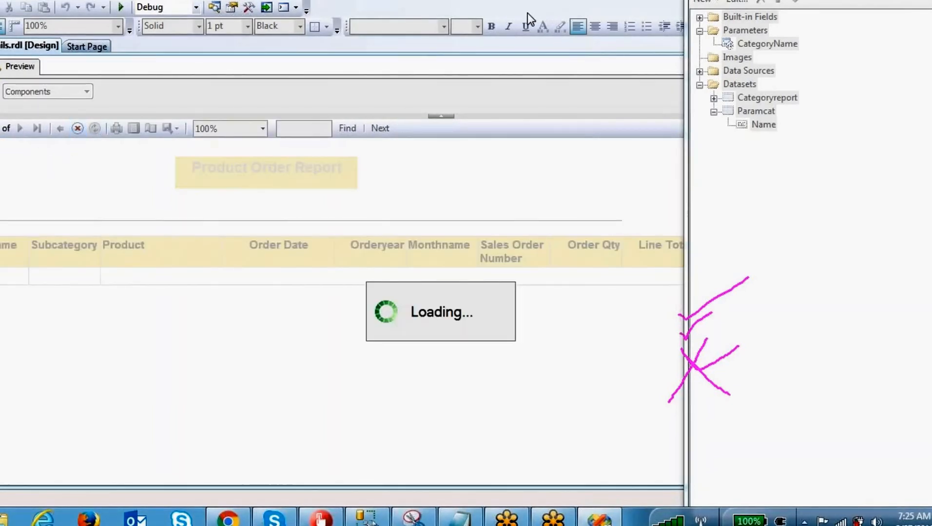
drag(0, 320, 0, 269)
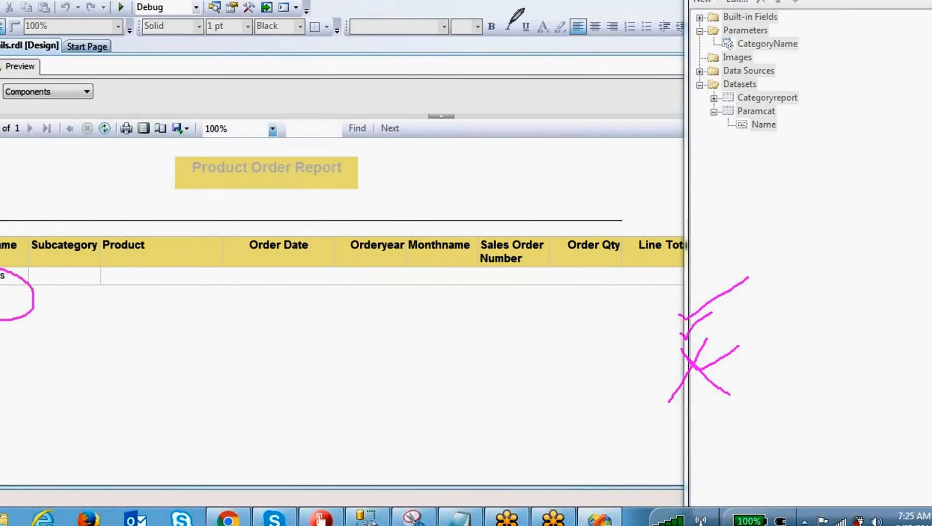
click(61, 91)
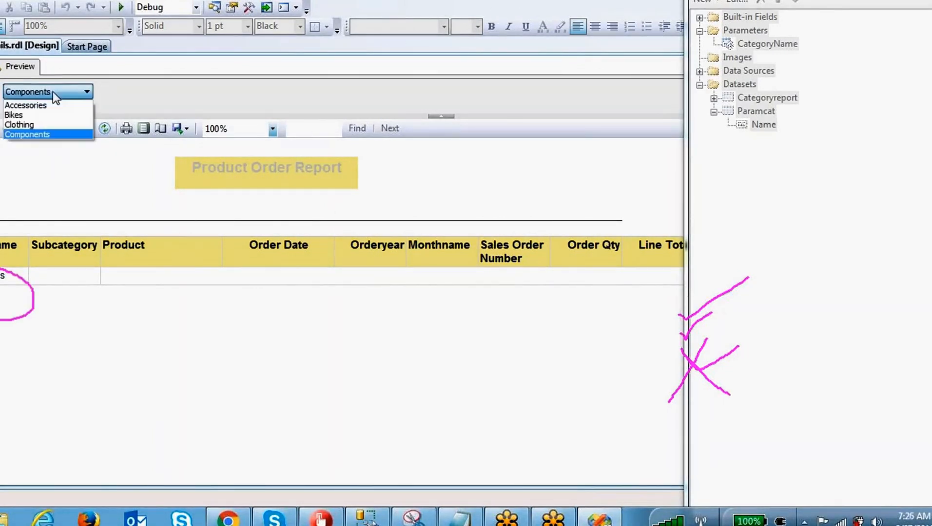
click(30, 110)
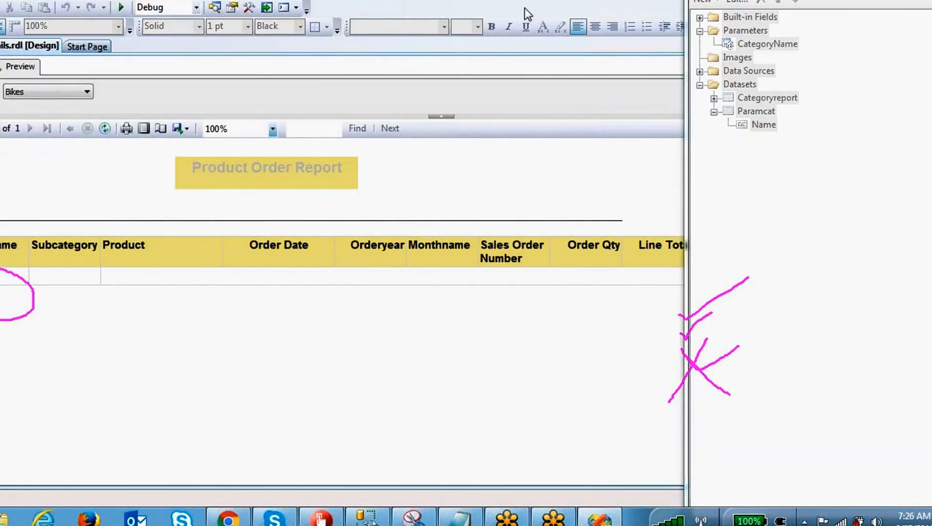
mouse_move(58, 78)
mouse_down()
mouse_move(10, 83)
mouse_move(64, 95)
mouse_move(20, 166)
mouse_move(4, 249)
mouse_move(40, 224)
mouse_up()
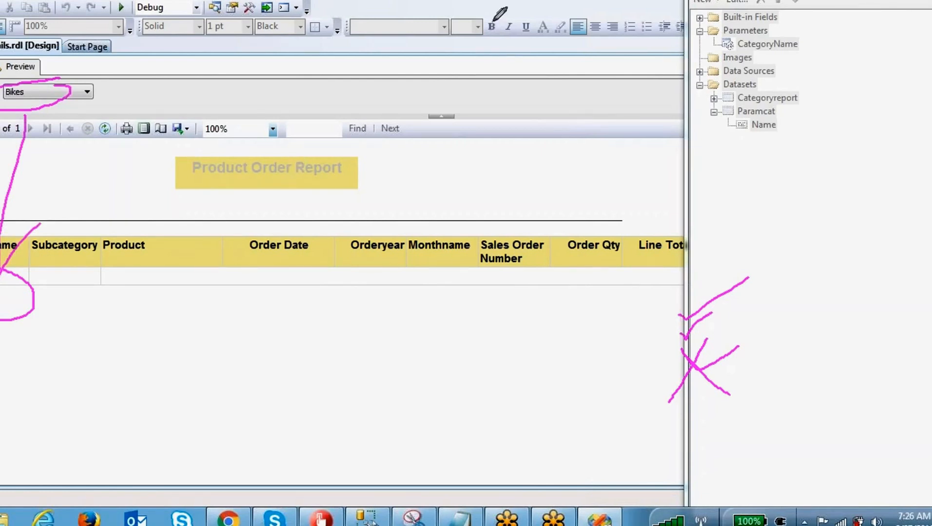
Return to the report design and open the general properties of the CategoryName parameter.
click(73, 94)
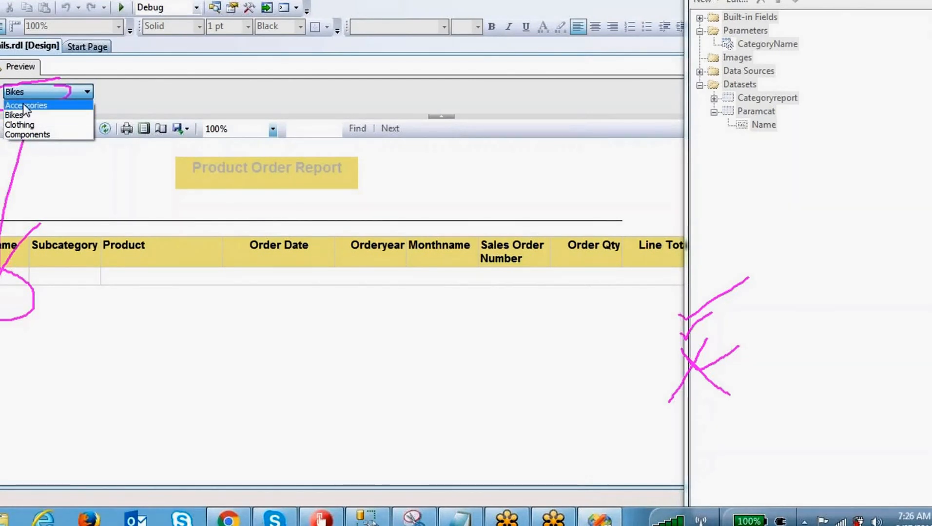
click(12, 65)
click(1, 66)
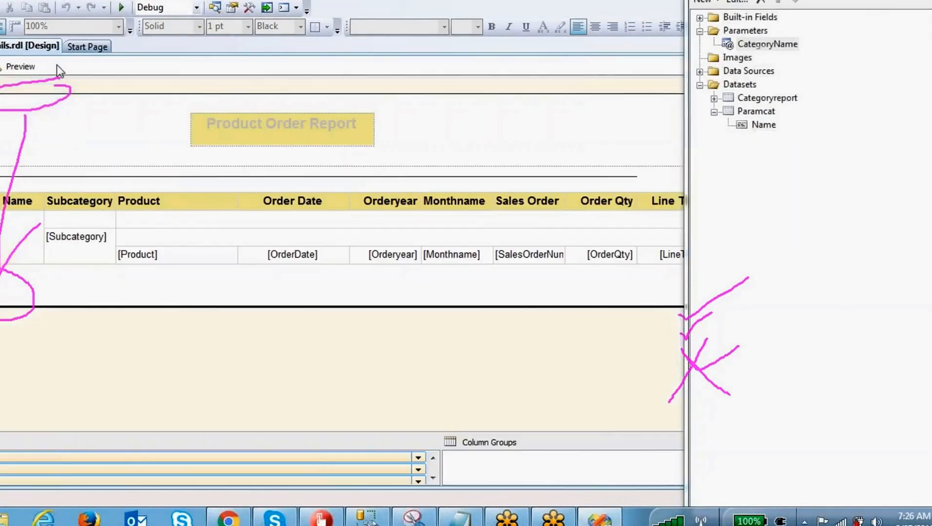
click(766, 36)
double_click(763, 44)
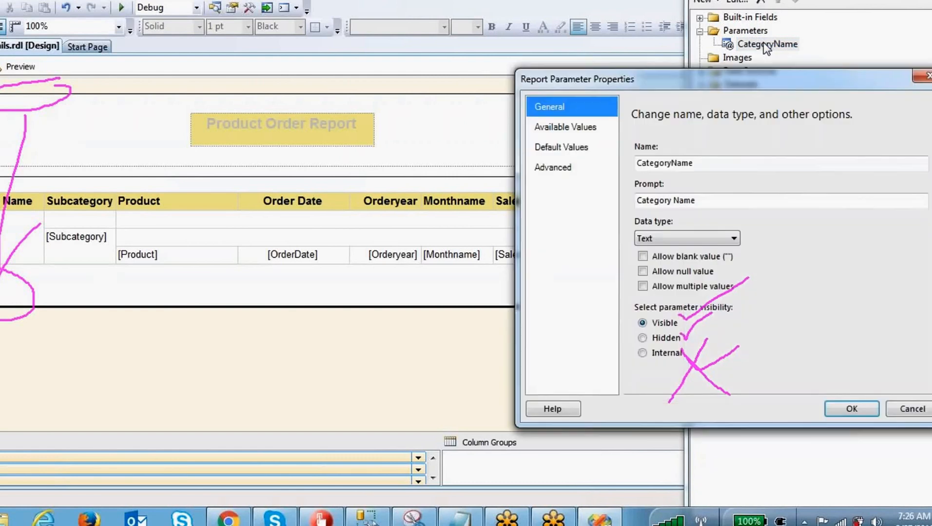
Allow multiple values for the CategoryName parameter and save its properties.
click(645, 288)
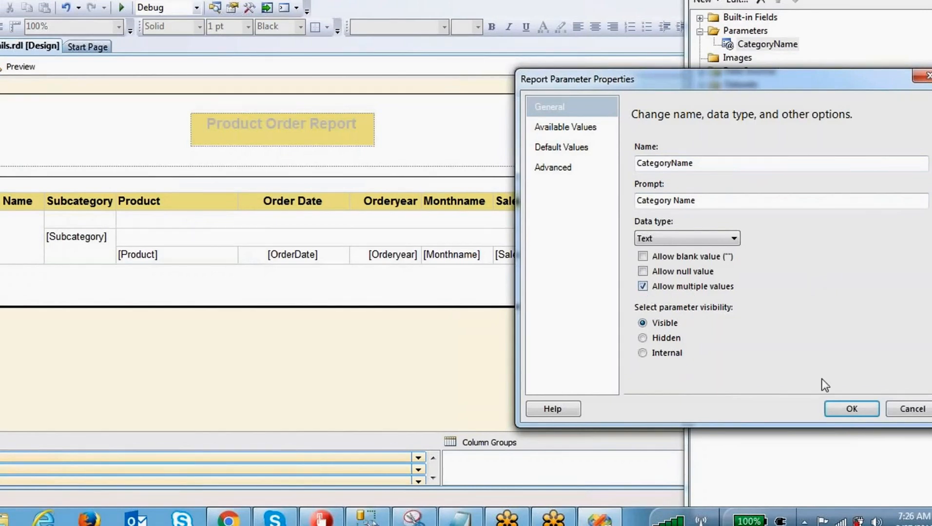
click(851, 411)
double_click(760, 98)
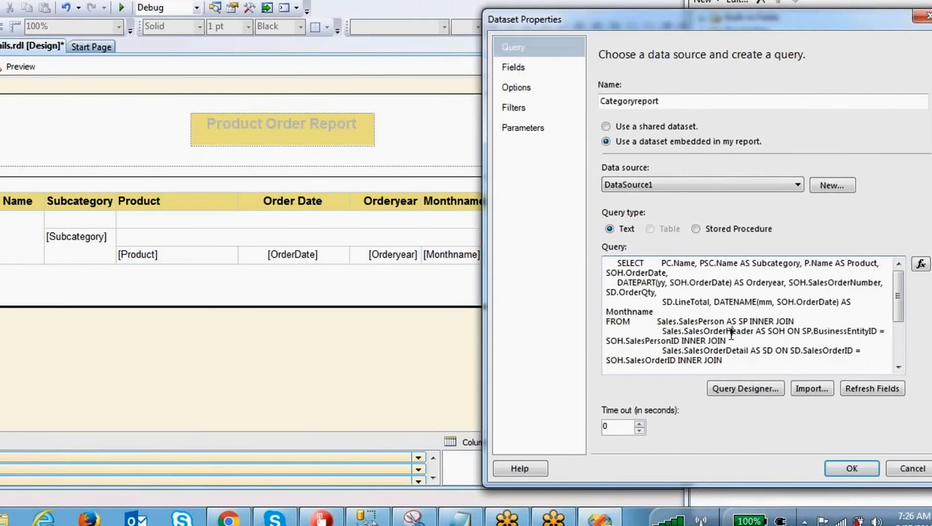
scroll(732, 334, down, 3)
click(733, 351)
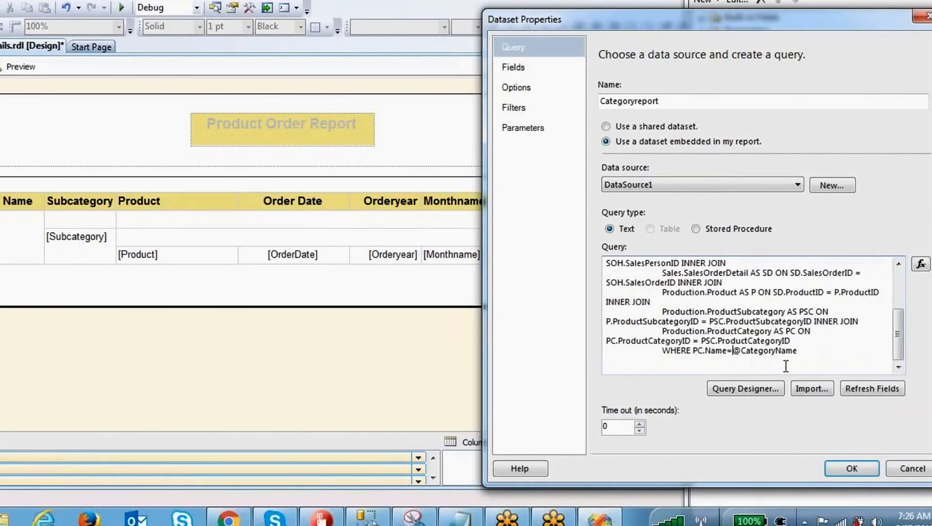
key(BackSpace)
text(in ()
key(Right)
click(793, 358)
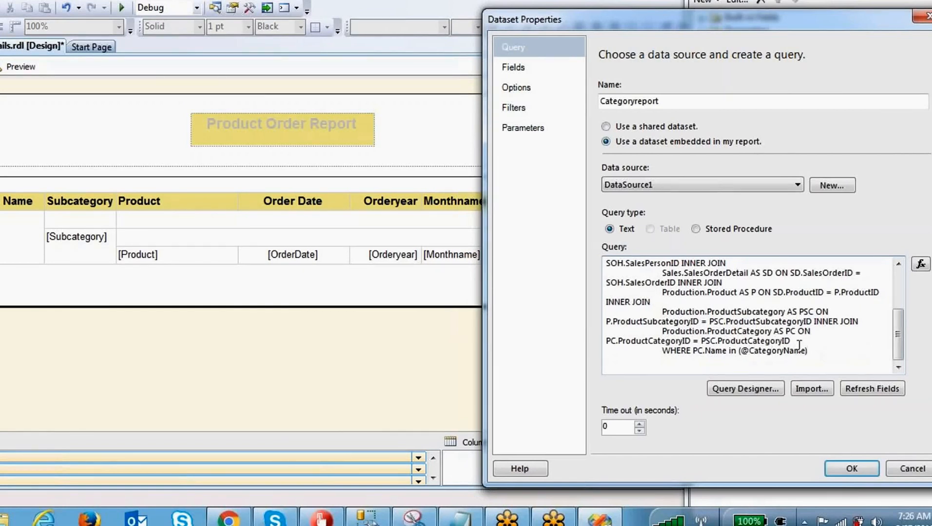
click(858, 471)
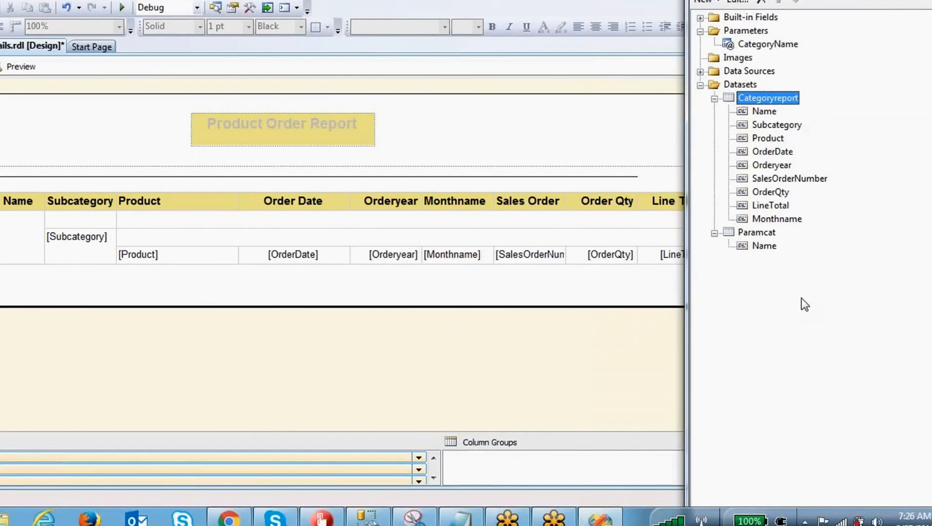
click(754, 233)
click(754, 98)
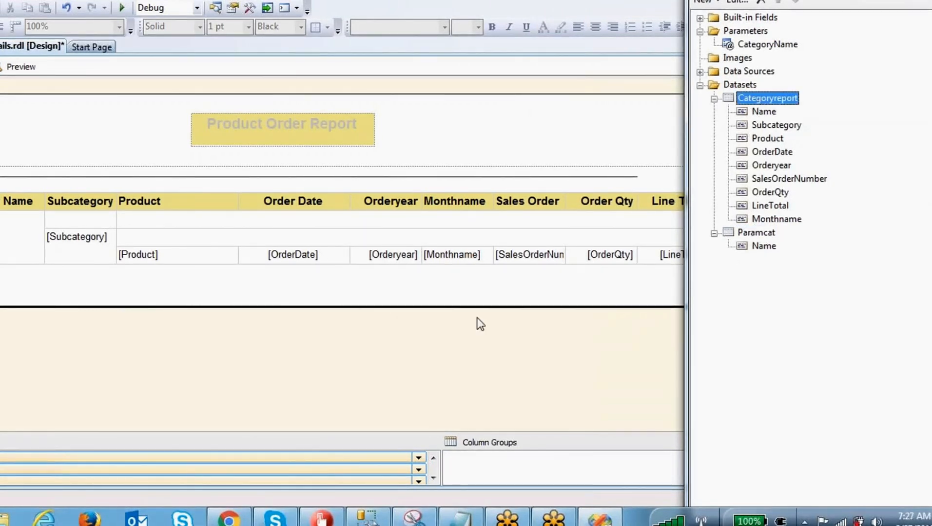
Preview the report for the Accessories and Bikes categories together, and return to the design.
click(15, 67)
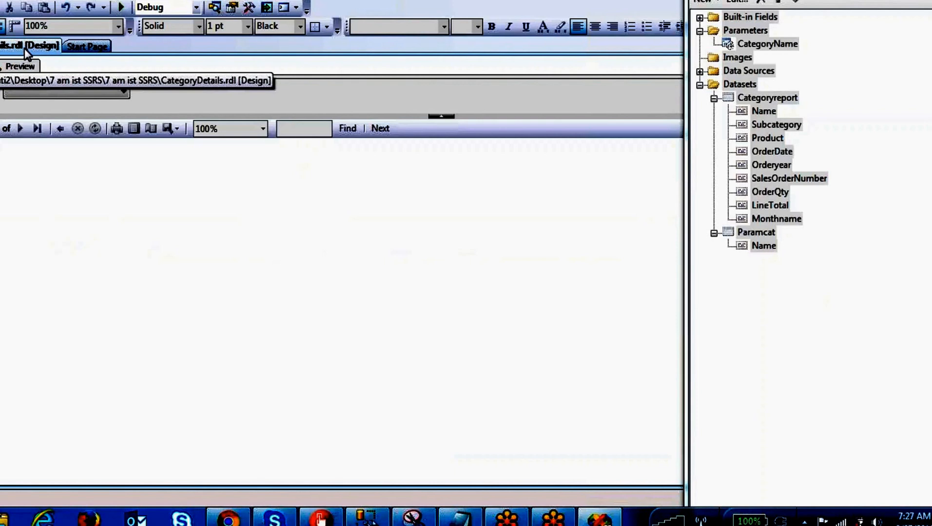
click(122, 92)
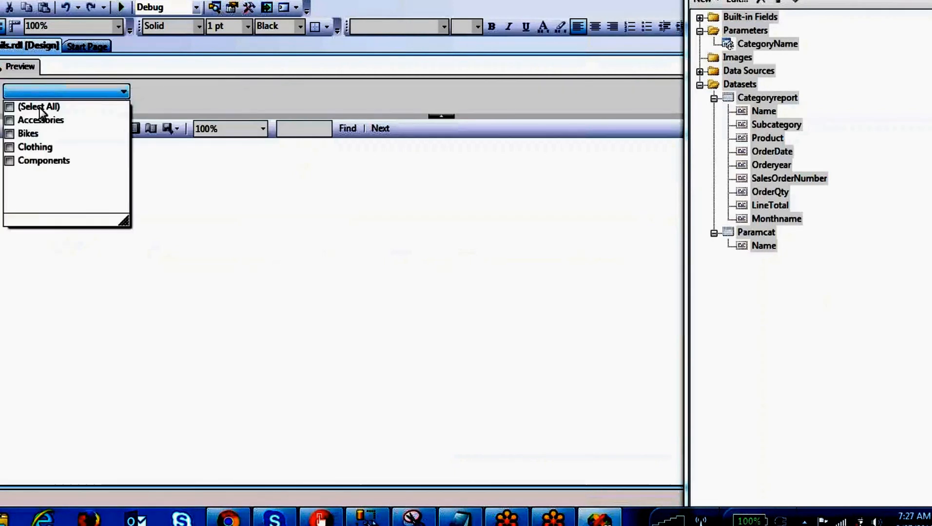
click(10, 120)
click(9, 133)
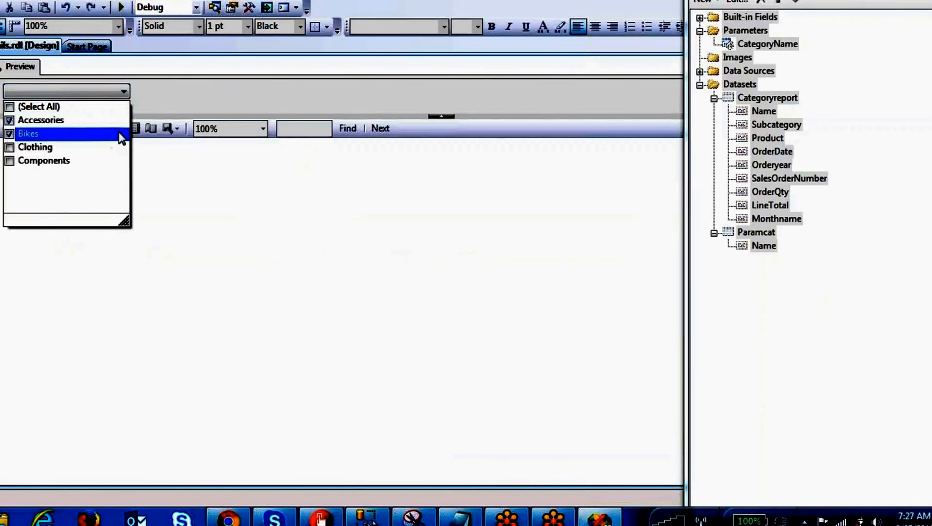
click(440, 100)
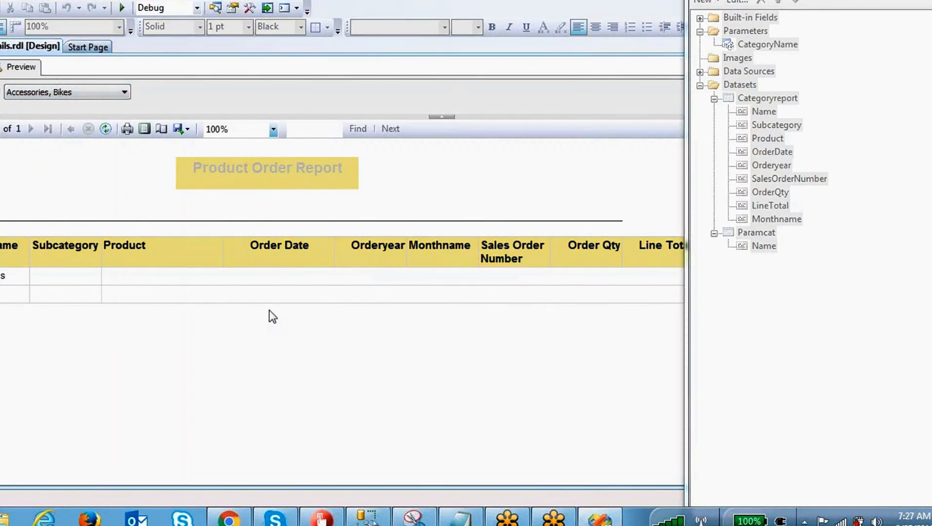
click(1, 67)
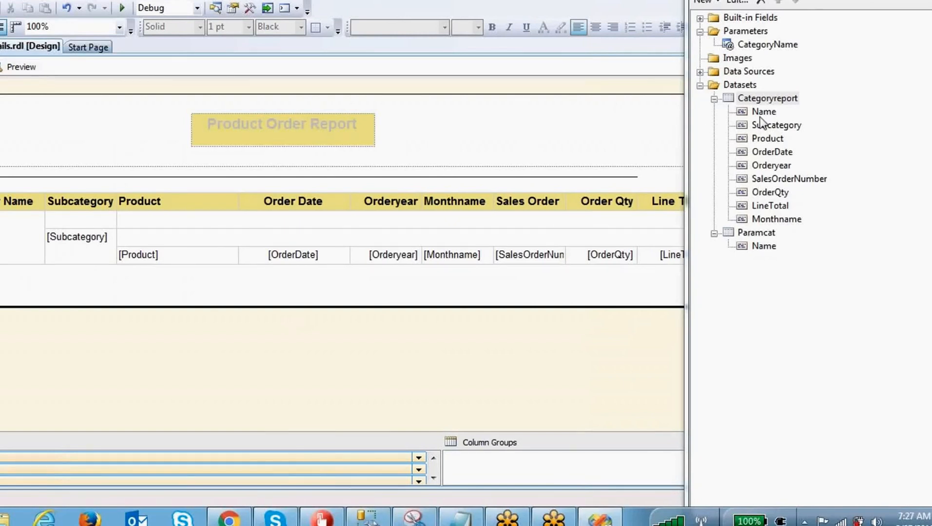
Copy the Categoryreport dataset's query into SQLQuery1.sql in SQL Server Management Studio and select the main query there.
double_click(759, 98)
scroll(746, 341, down, 5)
drag(746, 363, 569, 166)
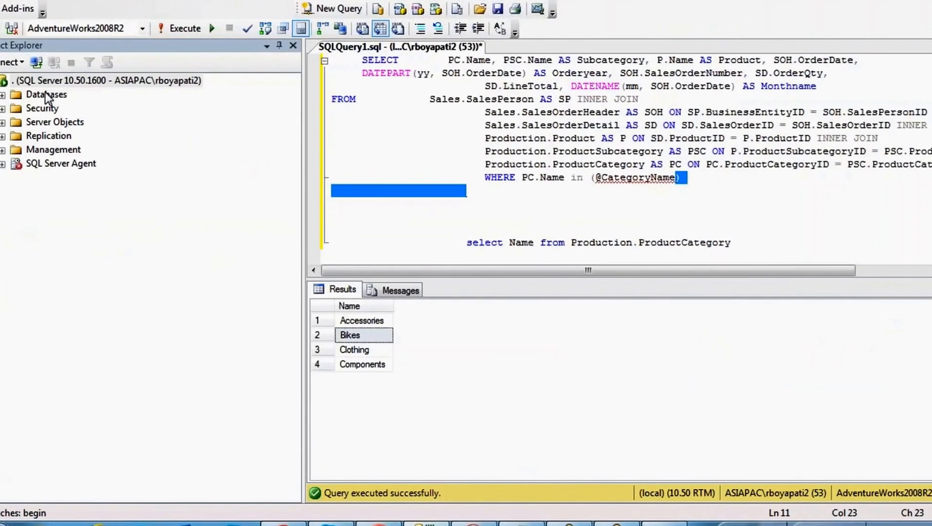
click(45, 95)
click(648, 204)
drag(720, 189, 331, 60)
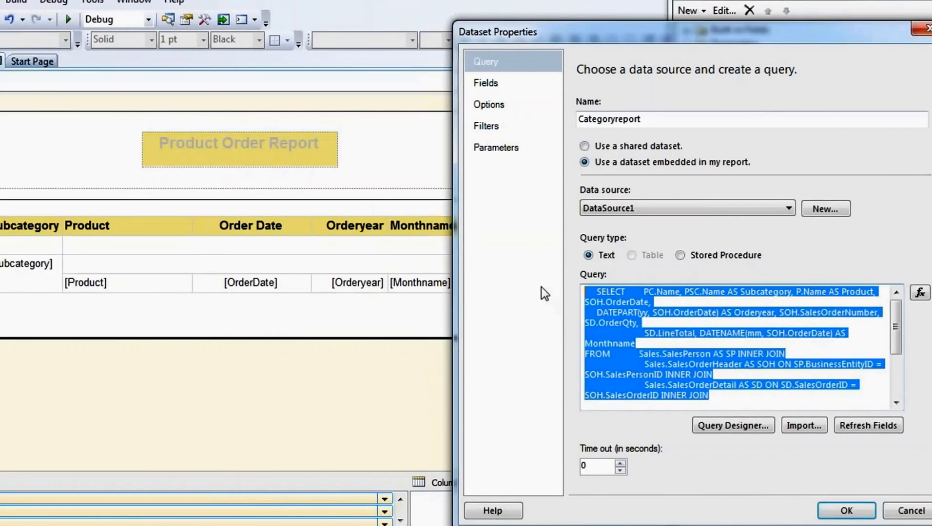
Back in the report's dataset properties, remove the WHERE condition on PC.Name from the Categoryreport query and save.
click(829, 395)
scroll(788, 390, down, 3)
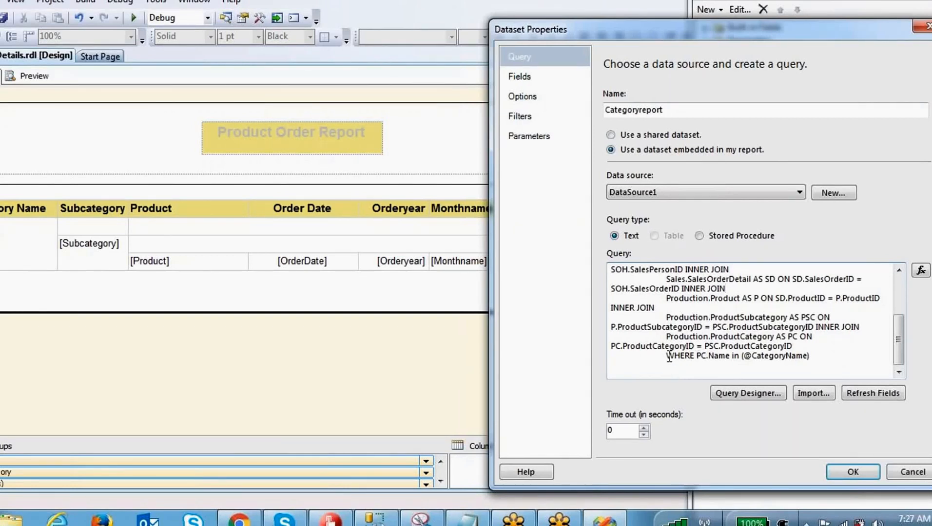
drag(667, 356, 817, 356)
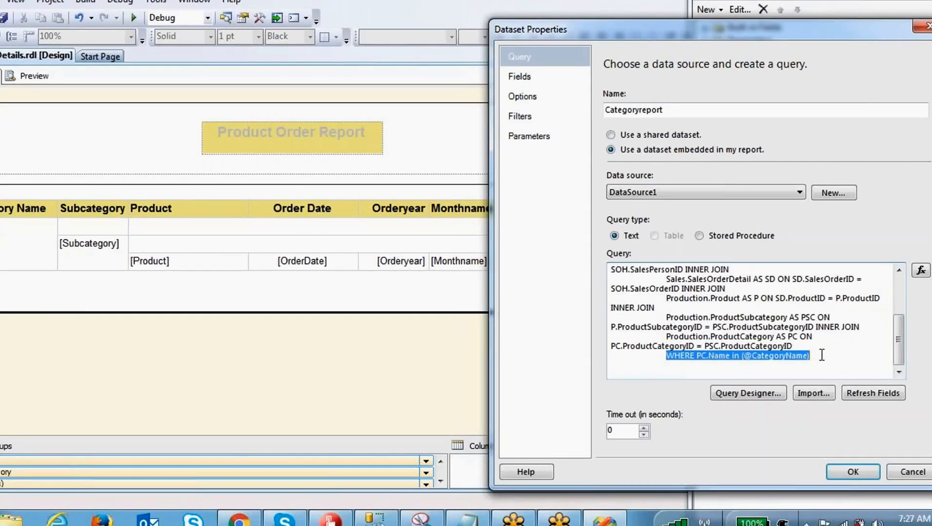
key(Delete)
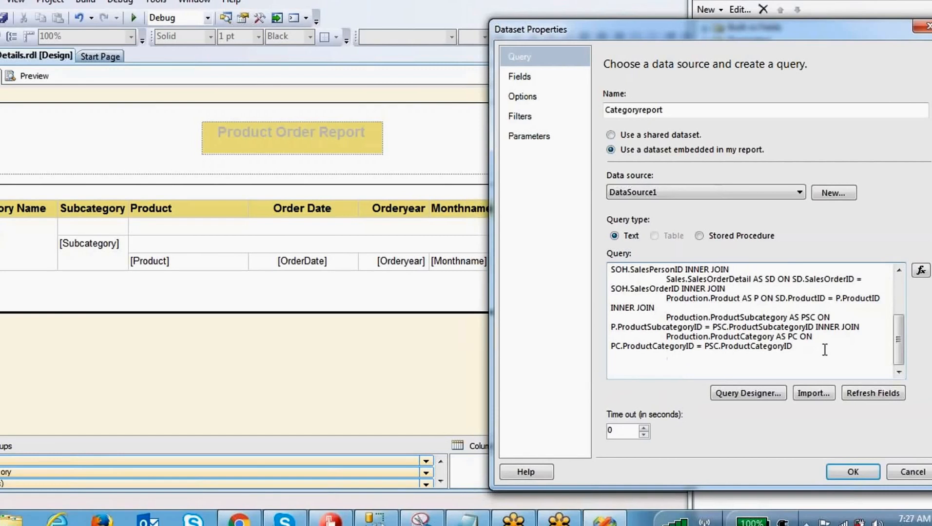
mouse_move(898, 351)
mouse_down()
mouse_move(905, 308)
mouse_move(903, 355)
mouse_up()
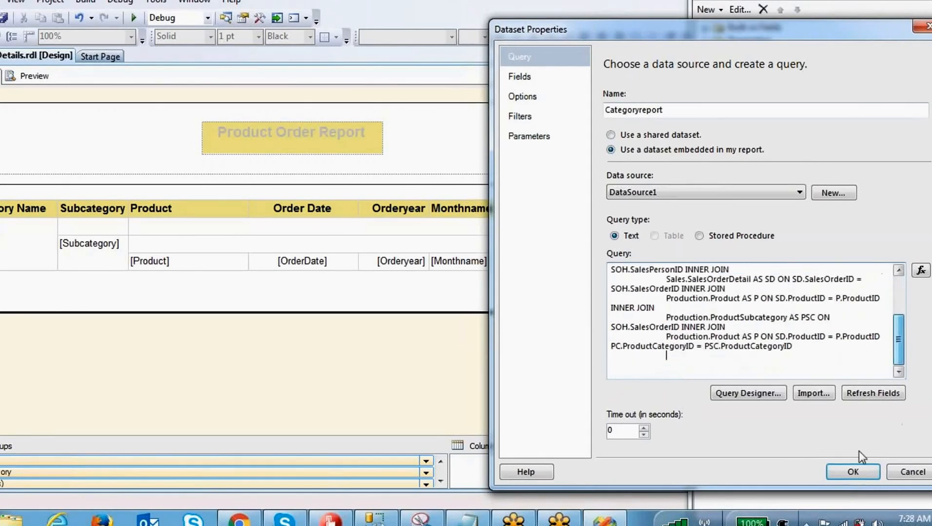
click(854, 471)
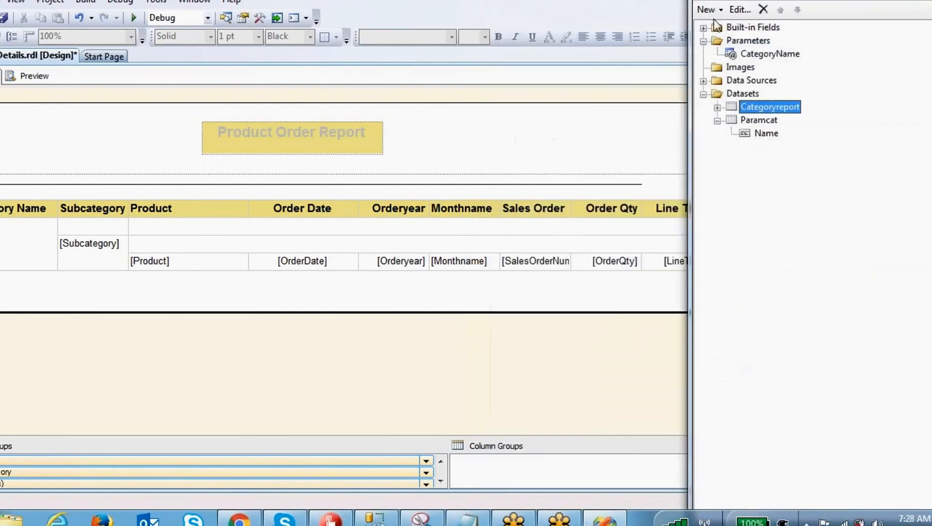
Delete the CategoryName parameter from the report.
click(718, 108)
click(717, 107)
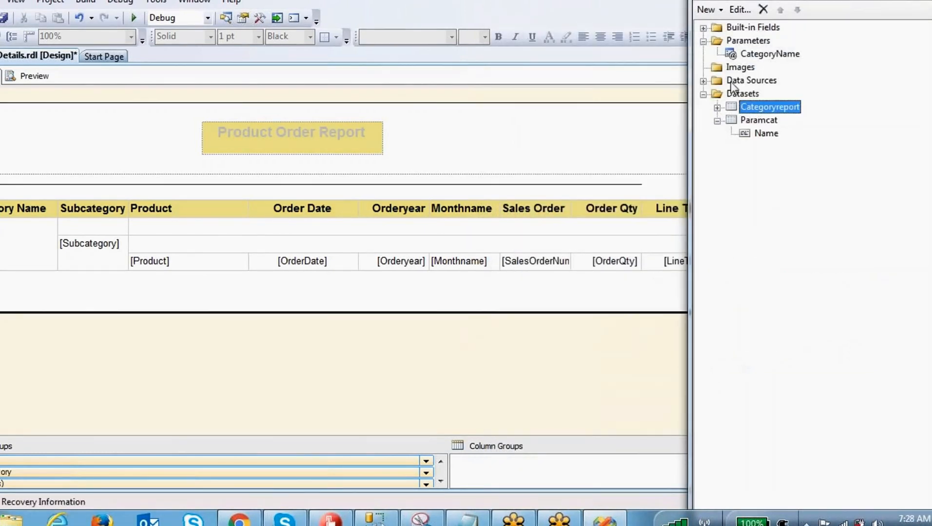
click(789, 54)
right_click(789, 54)
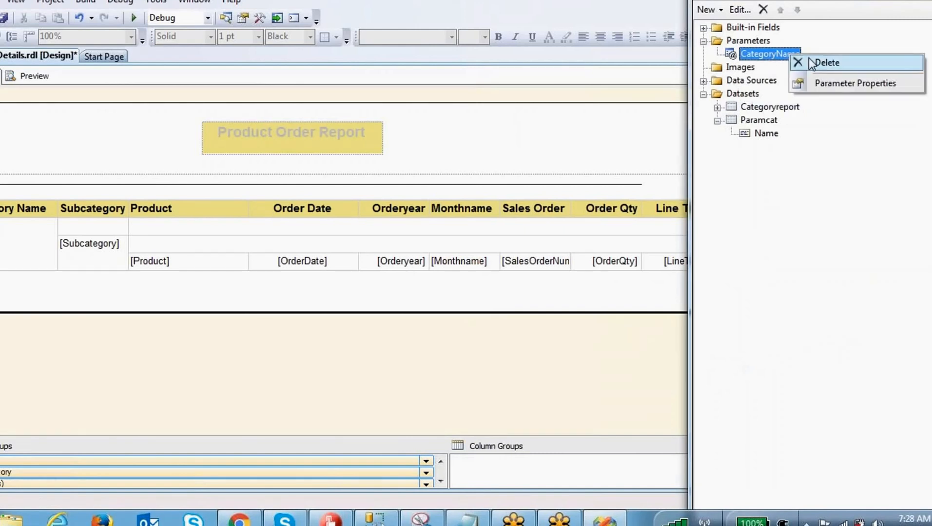
click(813, 63)
click(475, 299)
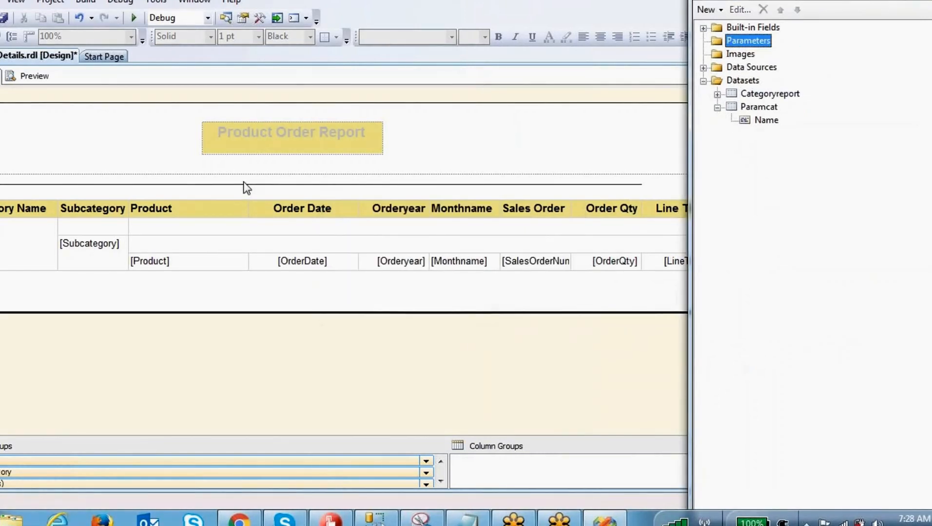
Preview the report without any parameter, and return to the design.
click(38, 80)
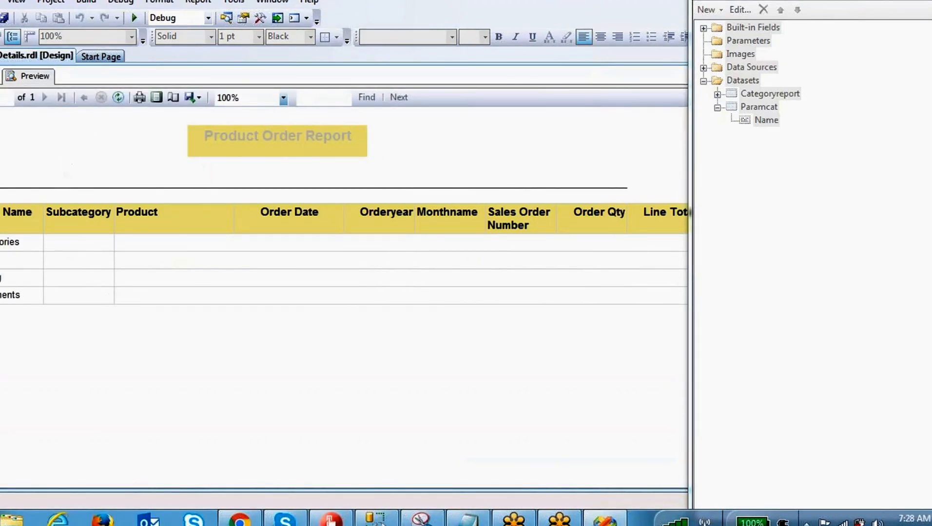
mouse_move(121, 79)
mouse_down()
mouse_move(57, 139)
mouse_move(37, 72)
mouse_move(83, 146)
mouse_up()
drag(83, 72, 1, 201)
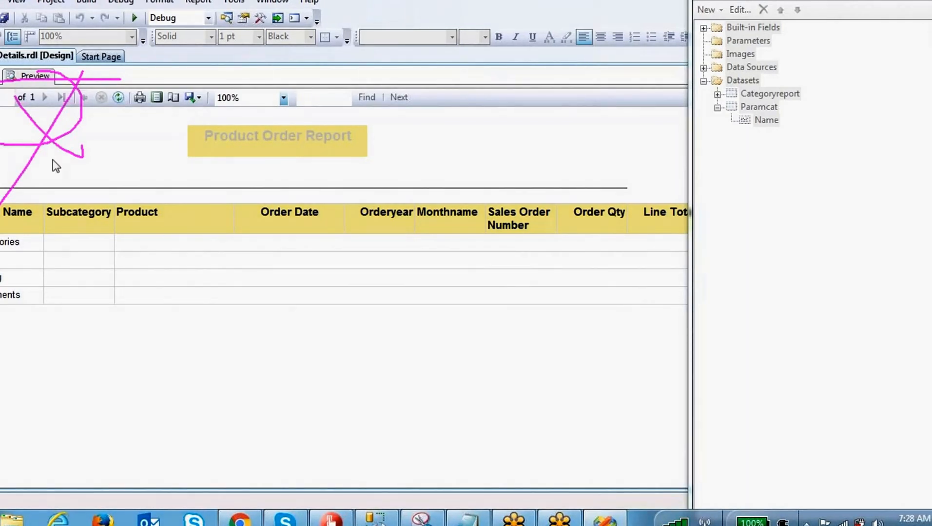
click(1, 77)
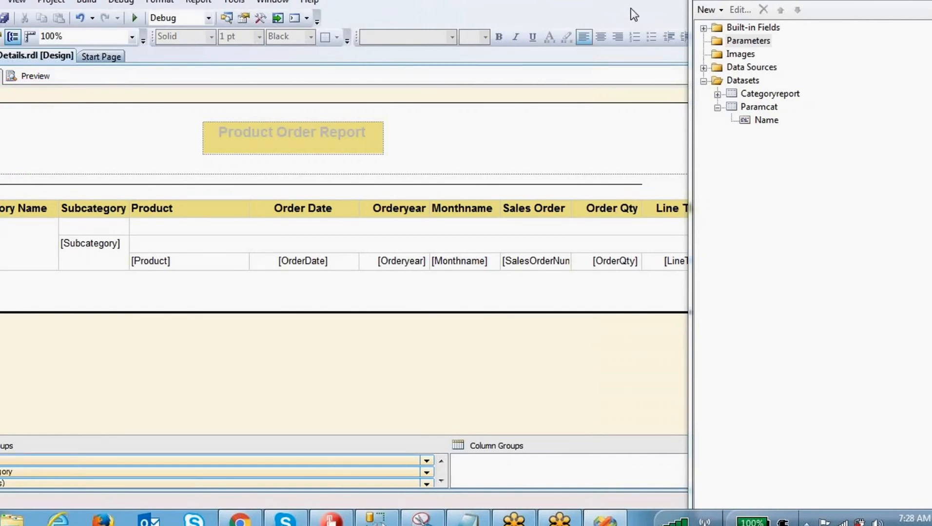
Add a report parameter with CategoryName as both name and prompt, and allow multiple values.
right_click(759, 39)
click(793, 47)
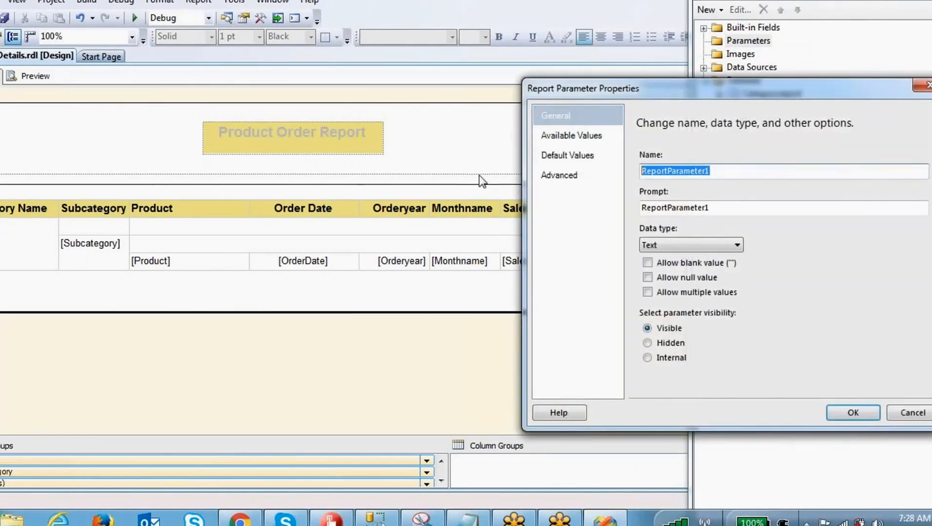
text(Cate)
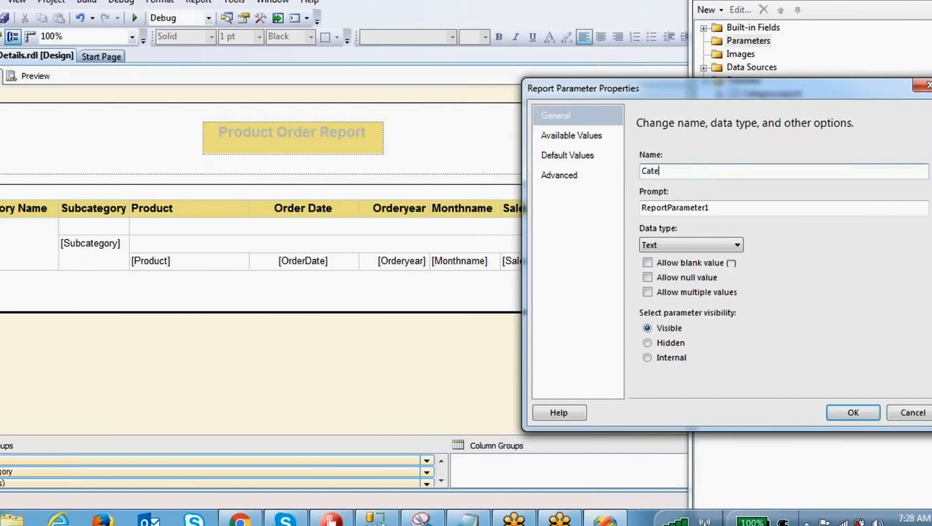
text(goryName)
drag(698, 208, 580, 210)
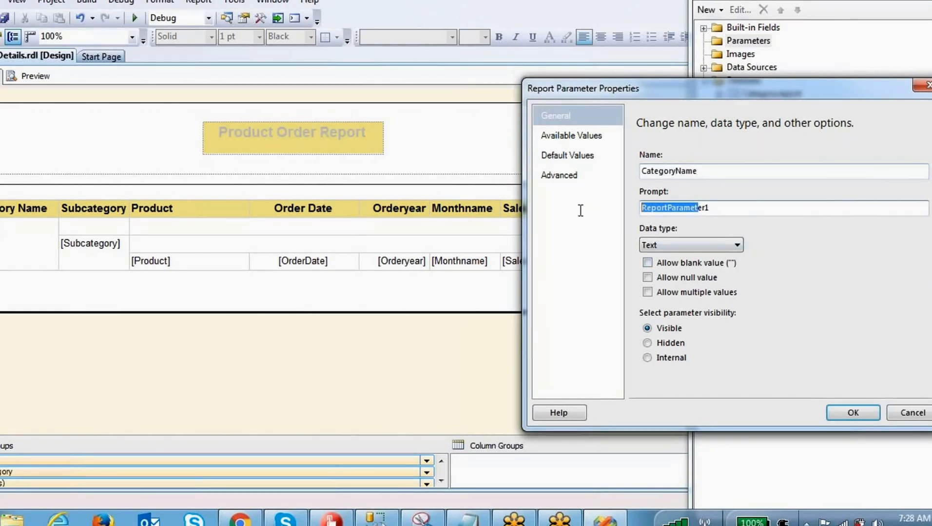
click(725, 209)
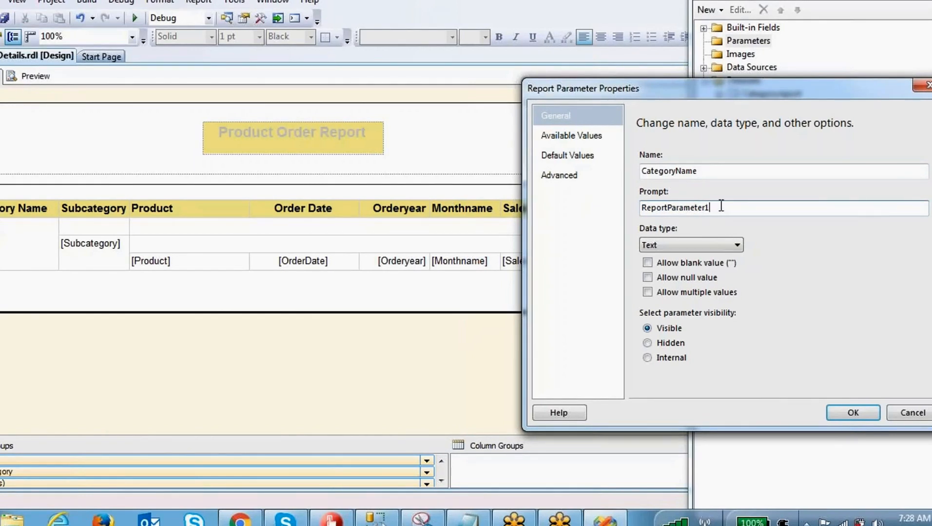
drag(726, 208, 641, 206)
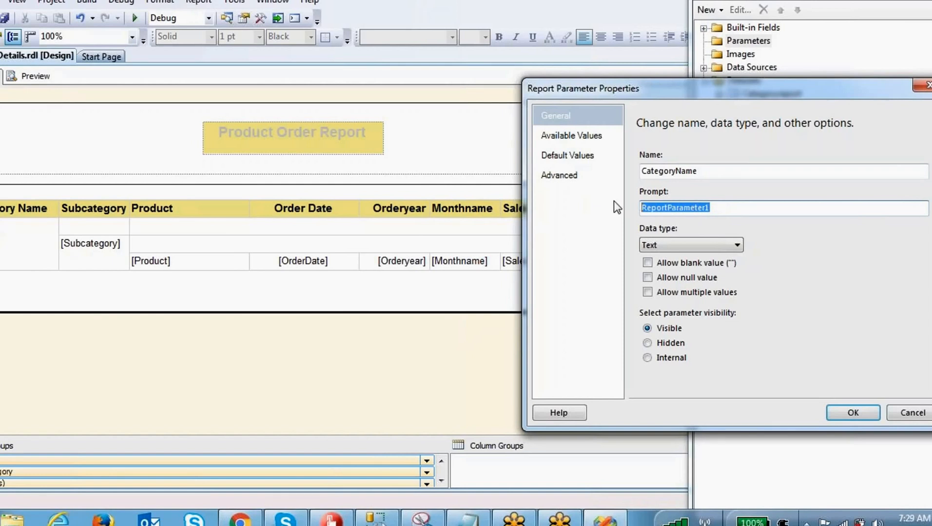
text(CategoryName)
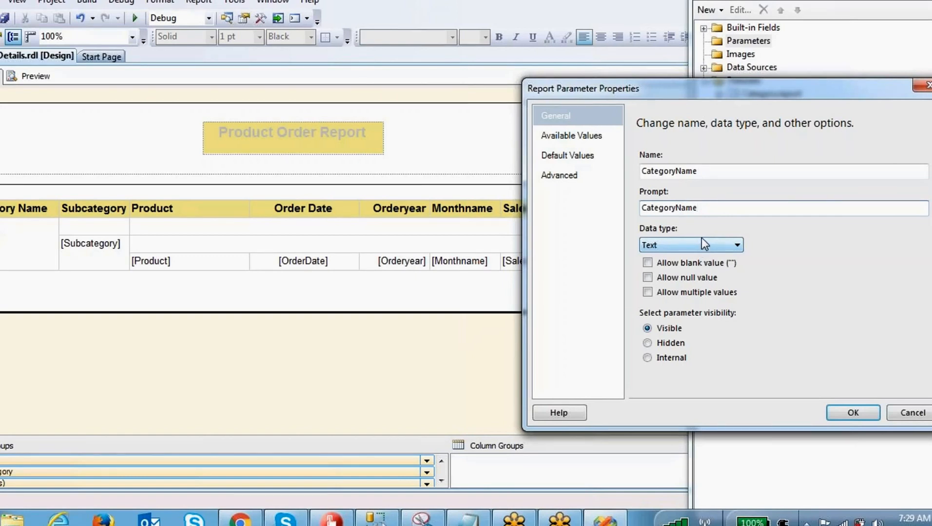
click(647, 292)
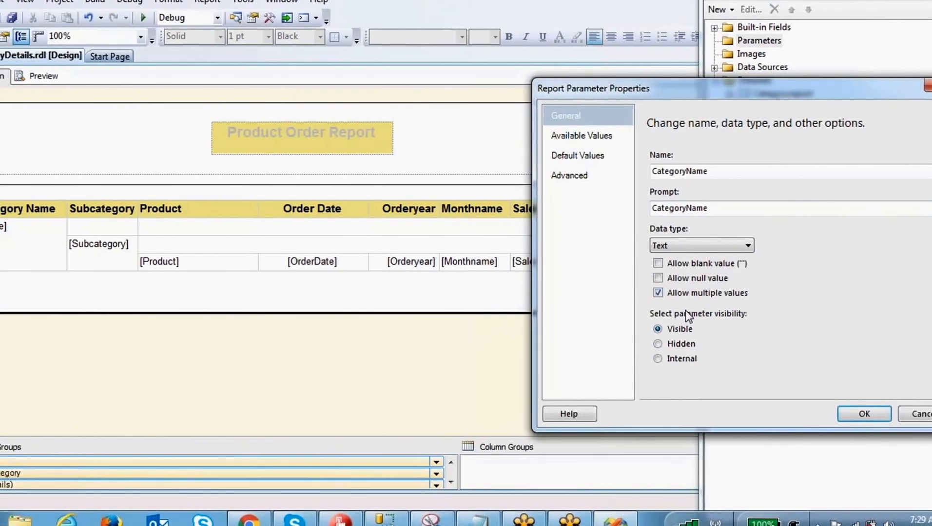
Make the CategoryName parameter get its available values from the Paramcat dataset, with Name as both value and label field, and save it.
click(599, 138)
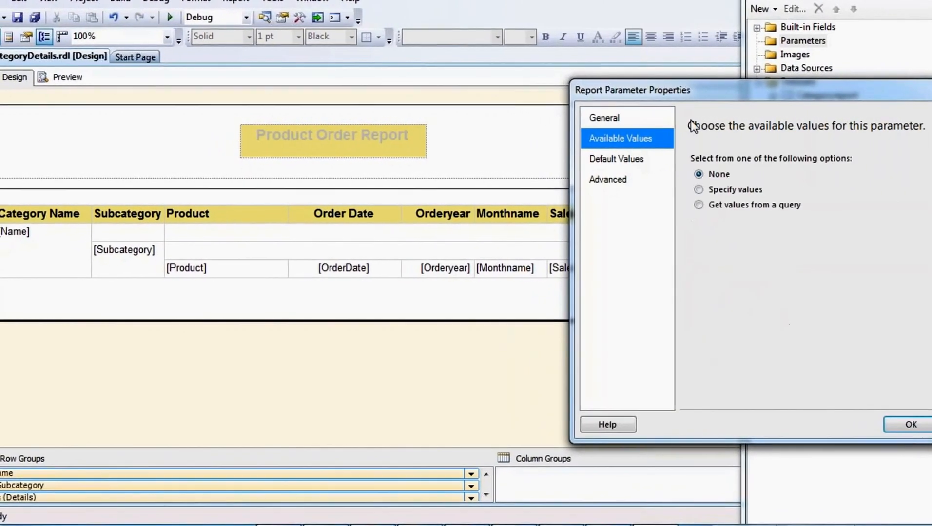
drag(758, 90, 429, 49)
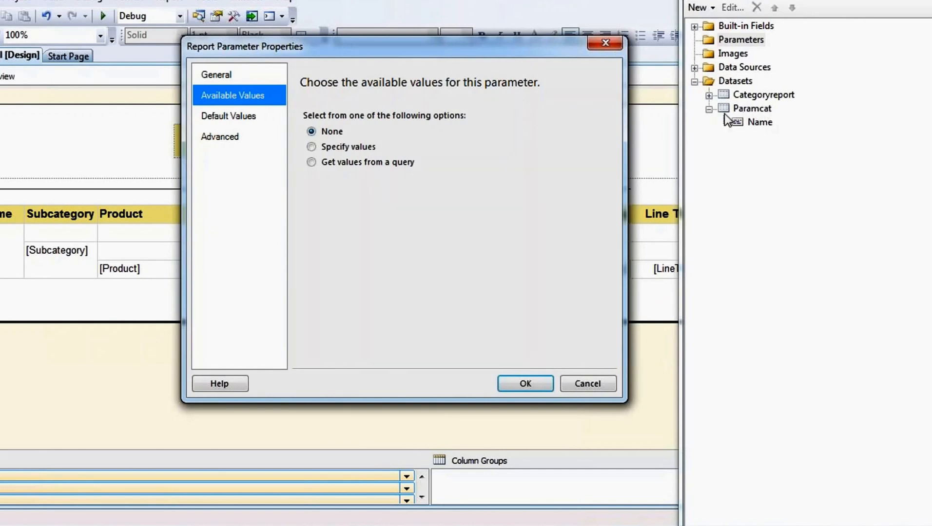
click(518, 19)
mouse_move(769, 106)
mouse_down()
mouse_move(435, 172)
mouse_move(414, 161)
mouse_move(451, 150)
mouse_up()
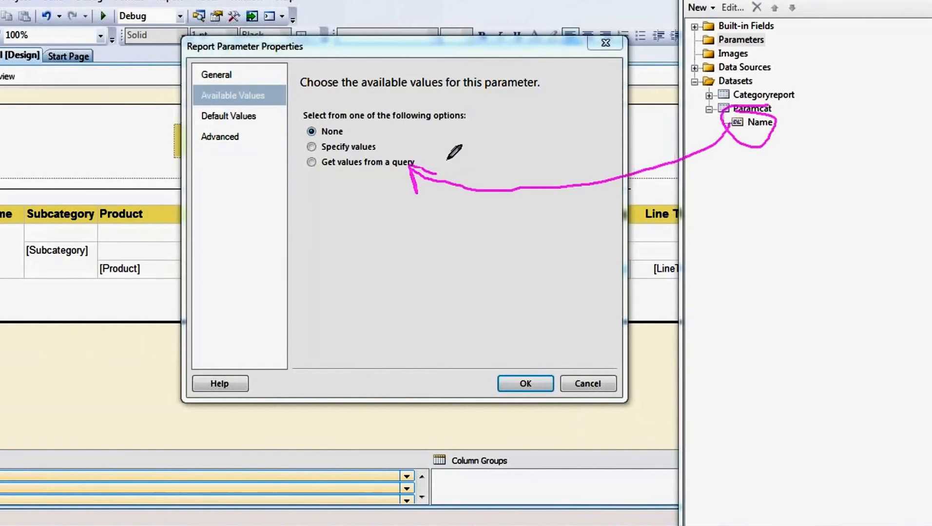
click(312, 162)
click(348, 210)
click(339, 235)
click(340, 248)
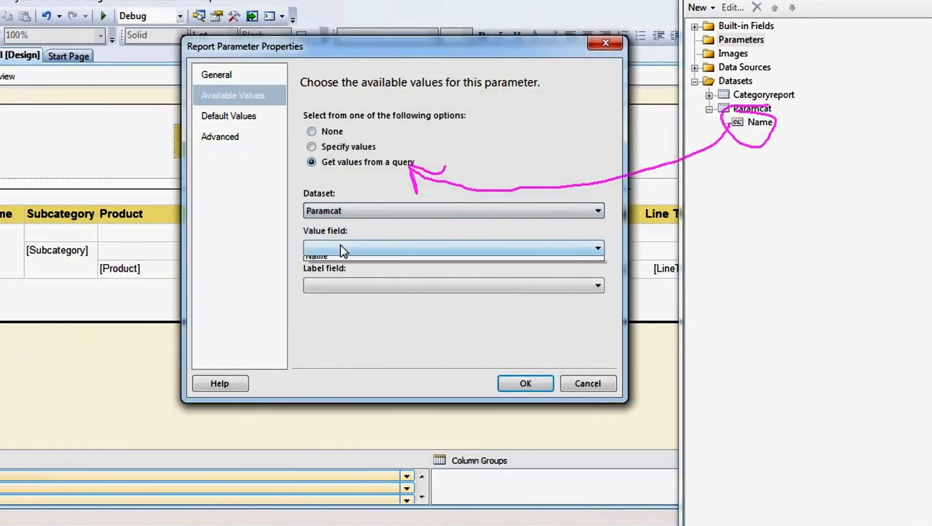
click(338, 259)
click(336, 286)
click(336, 298)
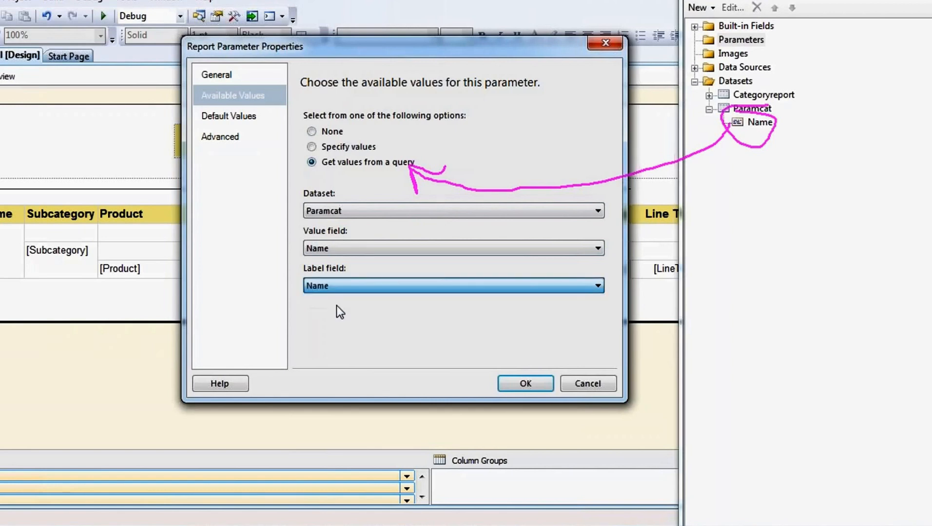
click(532, 384)
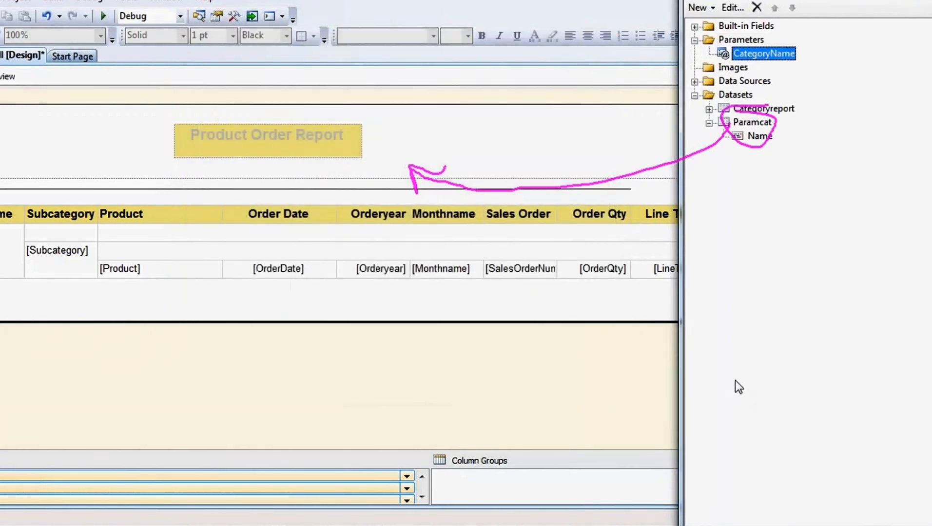
Preview the report with Accessories and Bikes chosen for CategoryName, and return to the design.
click(7, 78)
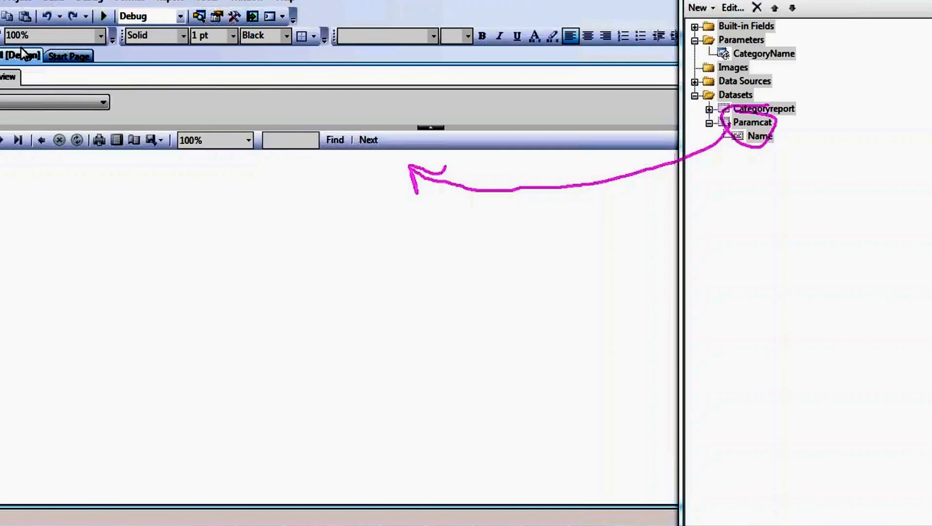
click(3, 102)
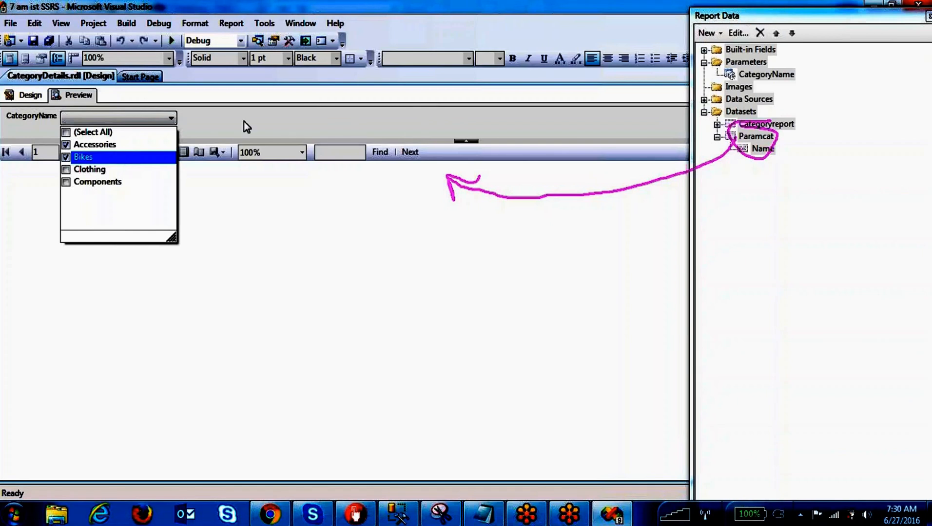
click(239, 107)
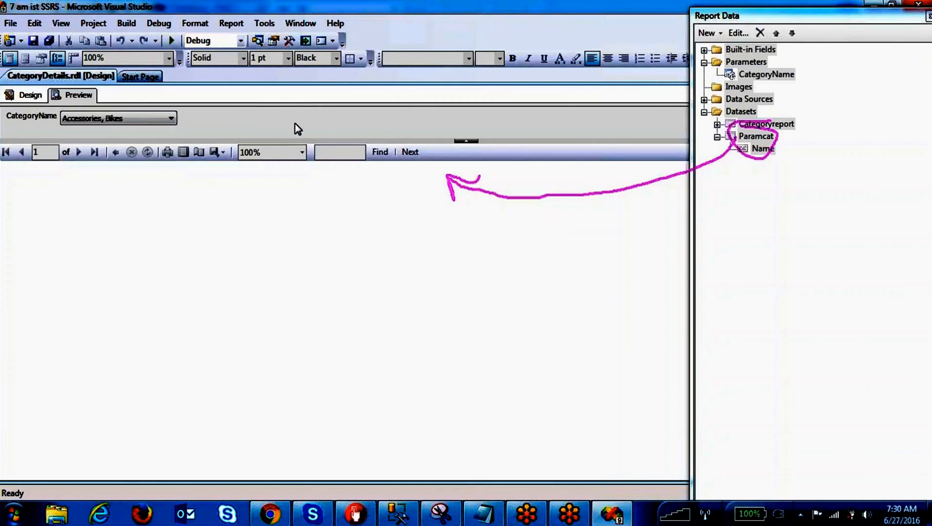
click(288, 40)
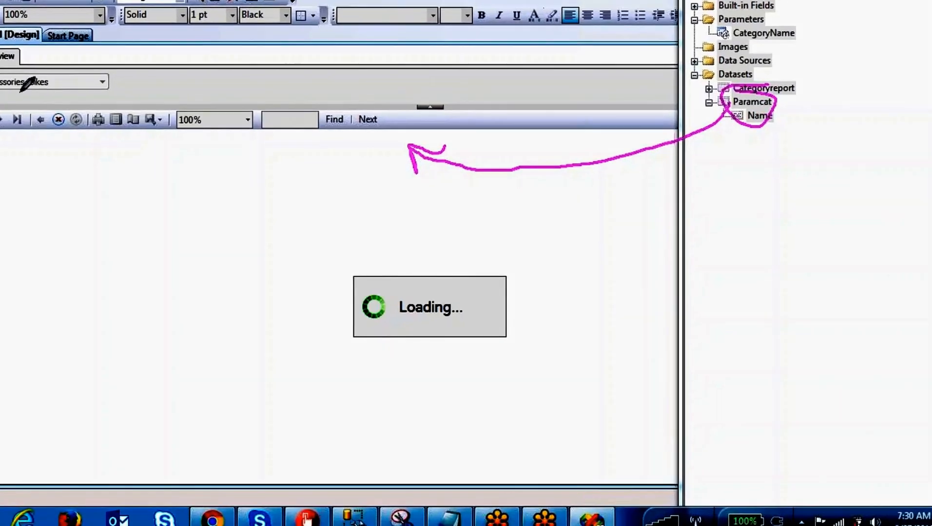
mouse_move(98, 111)
mouse_down()
mouse_move(10, 118)
mouse_move(91, 105)
mouse_up()
mouse_move(11, 66)
mouse_down()
mouse_move(49, 98)
mouse_move(35, 71)
mouse_up()
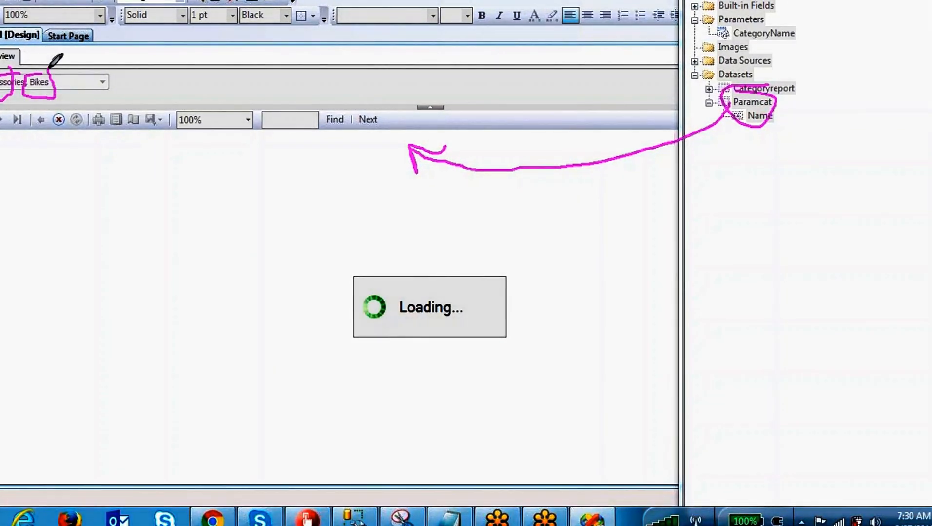
drag(1, 251, 34, 228)
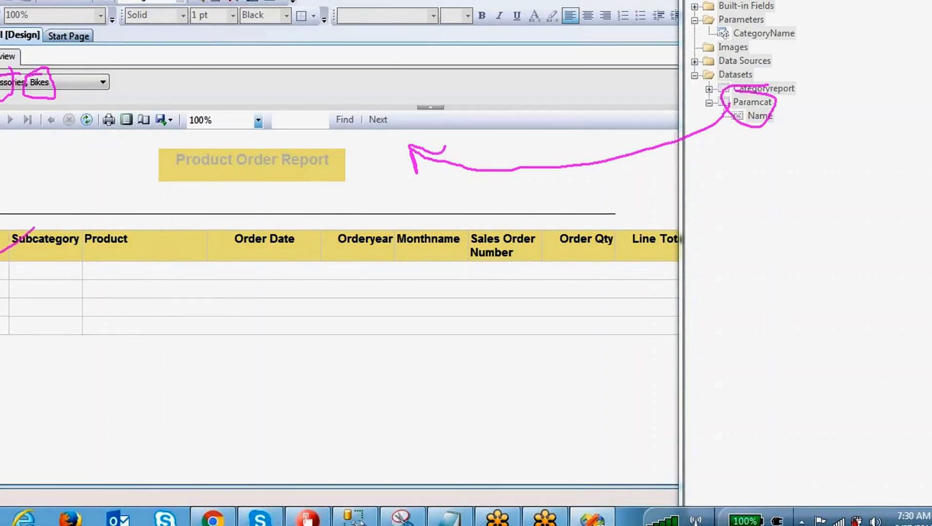
mouse_move(7, 285)
mouse_down()
mouse_move(0, 292)
mouse_move(46, 290)
mouse_up()
drag(790, 31, 843, 11)
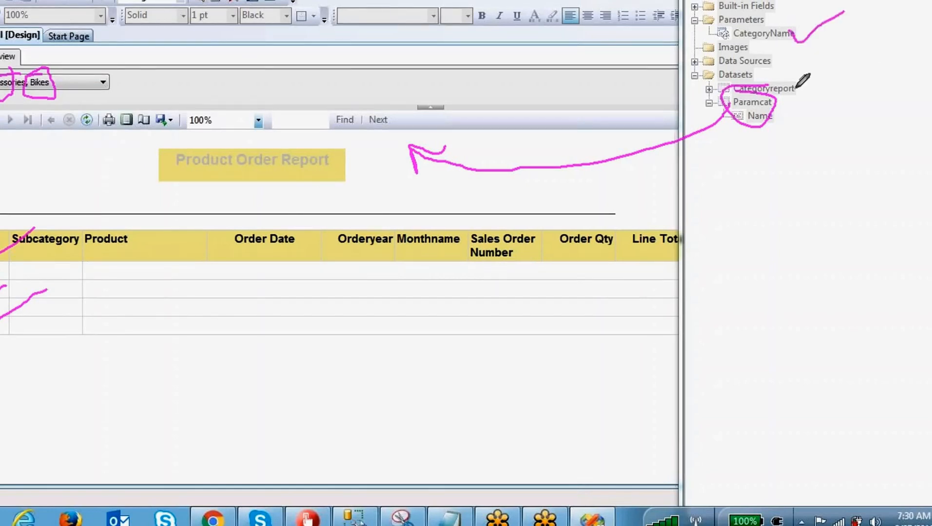
mouse_move(773, 115)
mouse_down()
mouse_move(789, 129)
mouse_move(919, 93)
mouse_move(846, 28)
mouse_move(809, 28)
mouse_up()
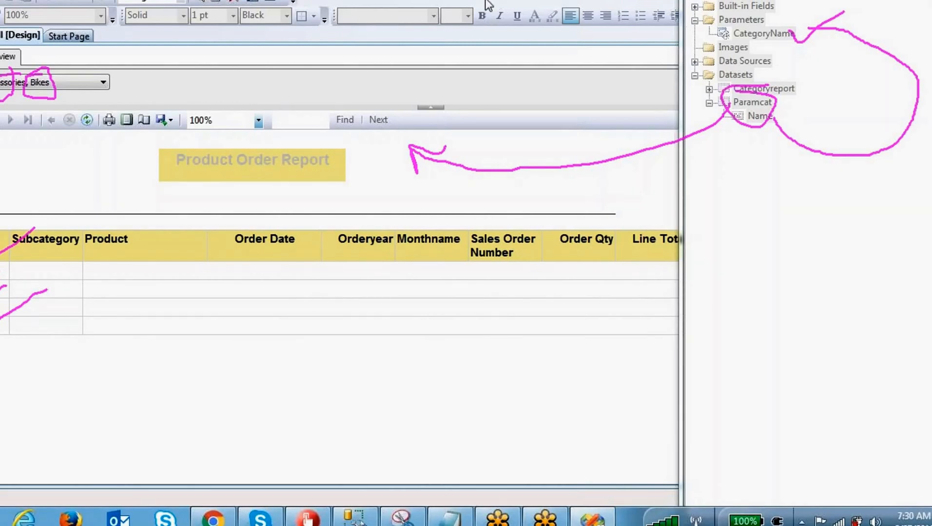
click(0, 56)
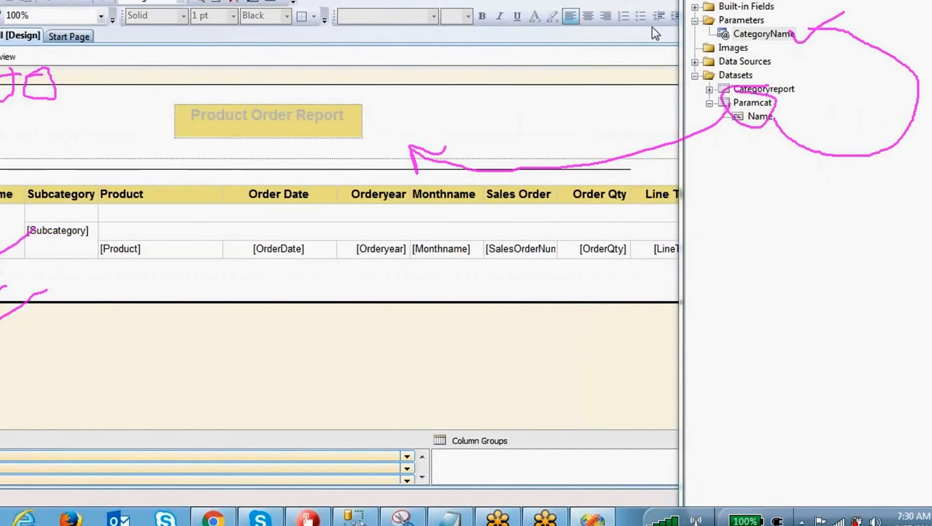
click(612, 2)
click(516, 3)
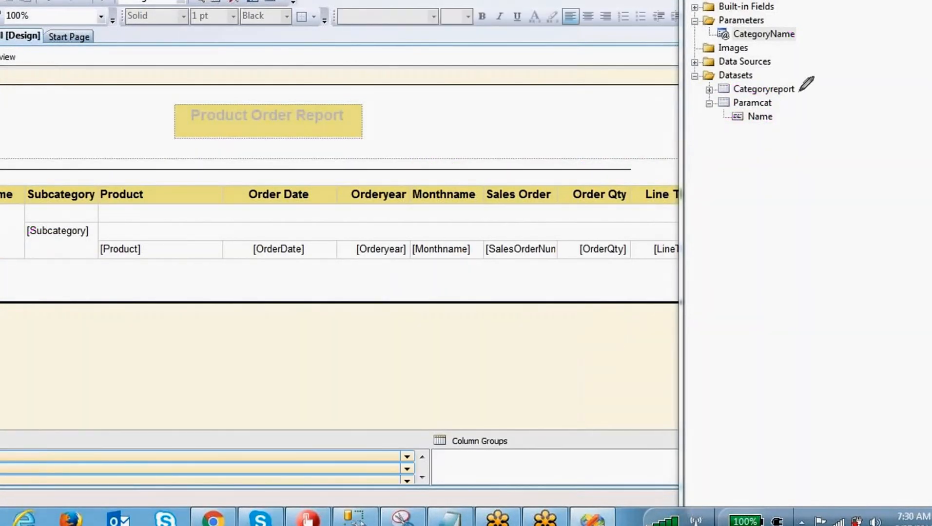
mouse_move(798, 88)
mouse_down()
mouse_move(728, 97)
mouse_move(797, 91)
mouse_move(774, 93)
mouse_up()
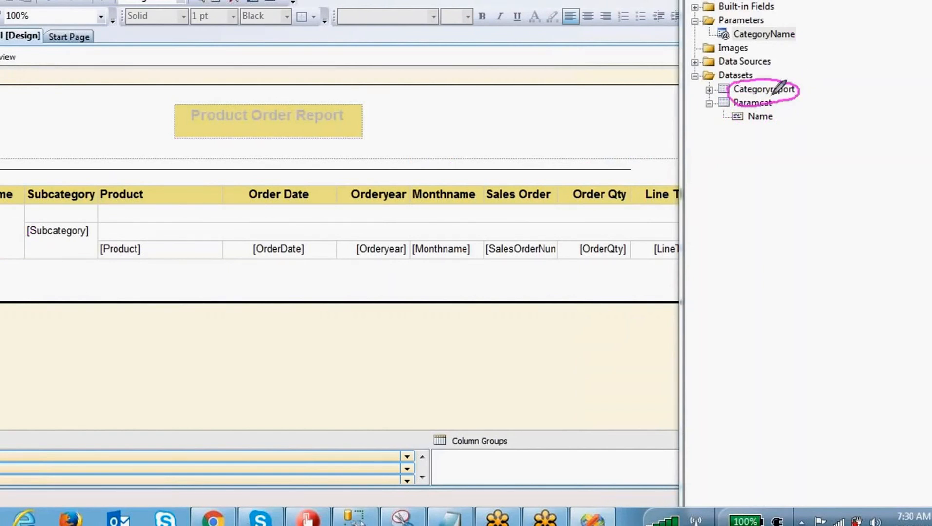
mouse_move(252, 171)
mouse_down()
mouse_move(0, 198)
mouse_move(229, 217)
mouse_move(176, 160)
mouse_up()
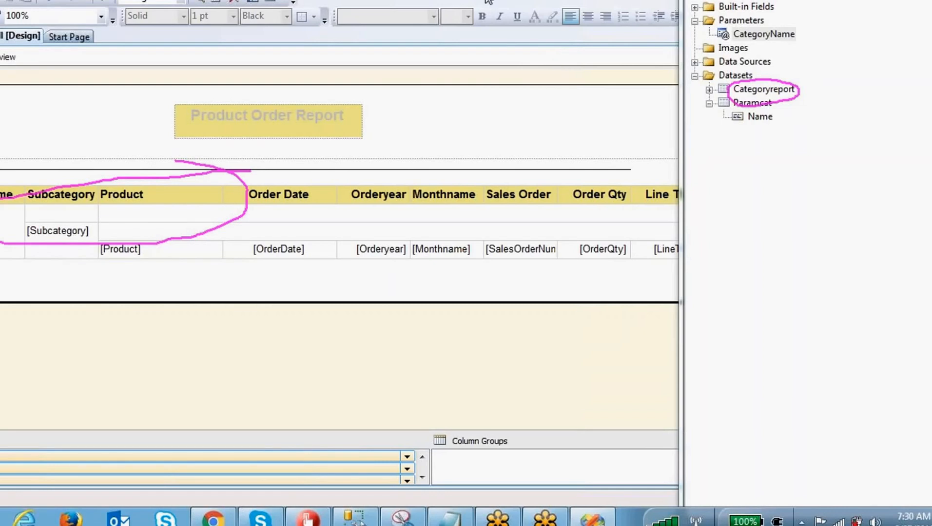
click(618, 1)
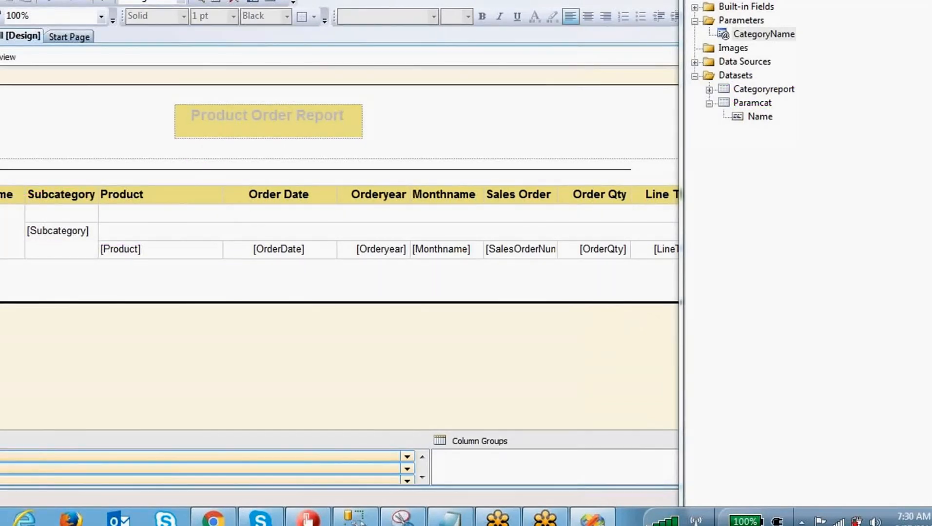
mouse_move(782, 79)
mouse_down()
mouse_move(729, 87)
mouse_move(813, 90)
mouse_up()
mouse_move(182, 189)
mouse_down()
mouse_move(84, 207)
mouse_move(98, 194)
mouse_up()
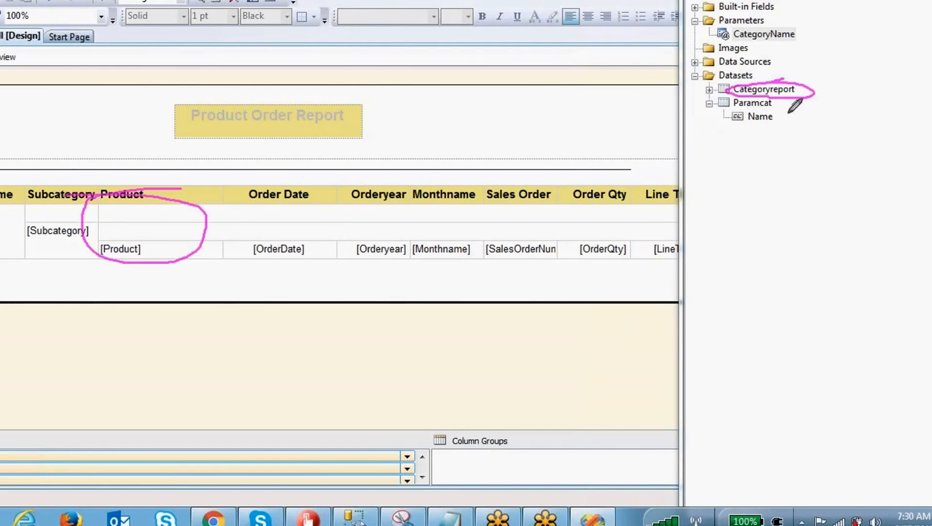
drag(806, 79, 879, 50)
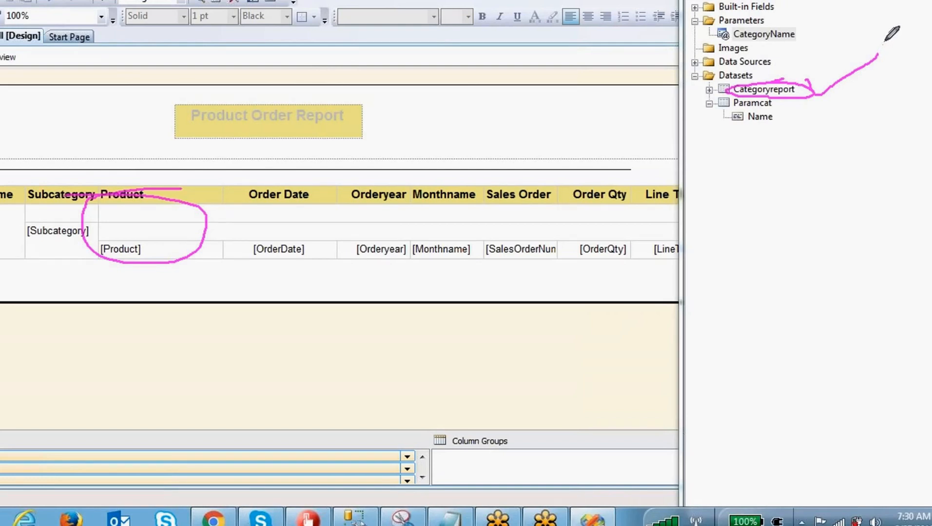
mouse_move(131, 280)
mouse_down()
mouse_move(128, 302)
mouse_move(186, 347)
mouse_move(344, 337)
mouse_move(346, 276)
mouse_move(122, 283)
mouse_up()
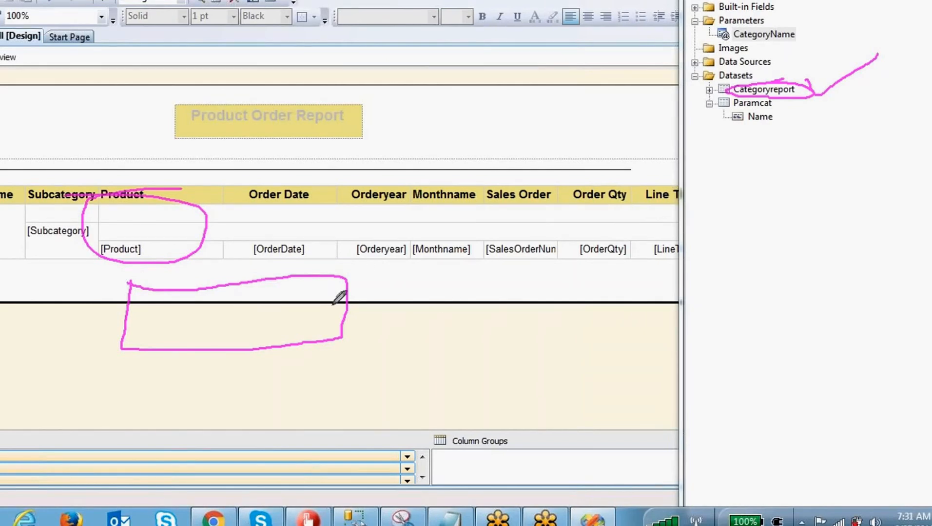
mouse_move(341, 313)
mouse_down()
mouse_move(380, 332)
mouse_move(661, 233)
mouse_move(718, 97)
mouse_move(737, 97)
mouse_up()
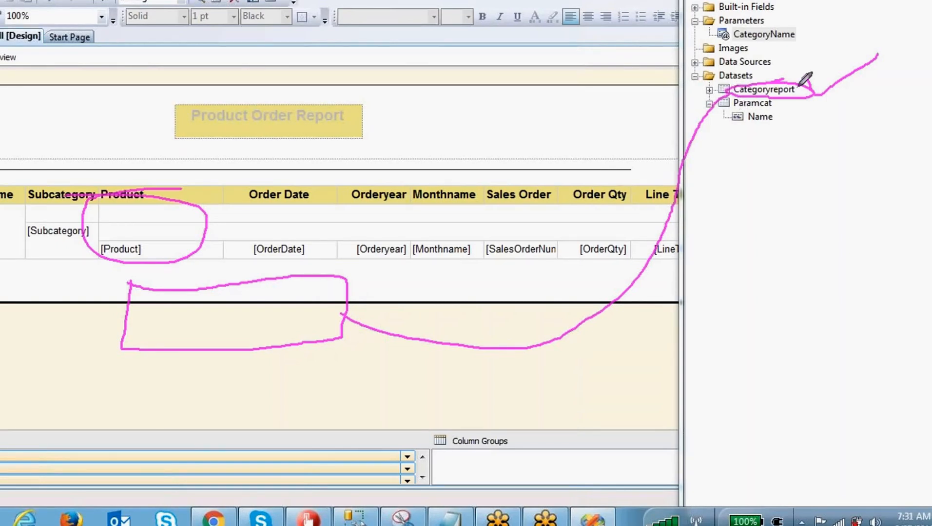
mouse_move(800, 83)
mouse_down()
mouse_move(731, 84)
mouse_move(775, 102)
mouse_move(813, 85)
mouse_move(763, 82)
mouse_up()
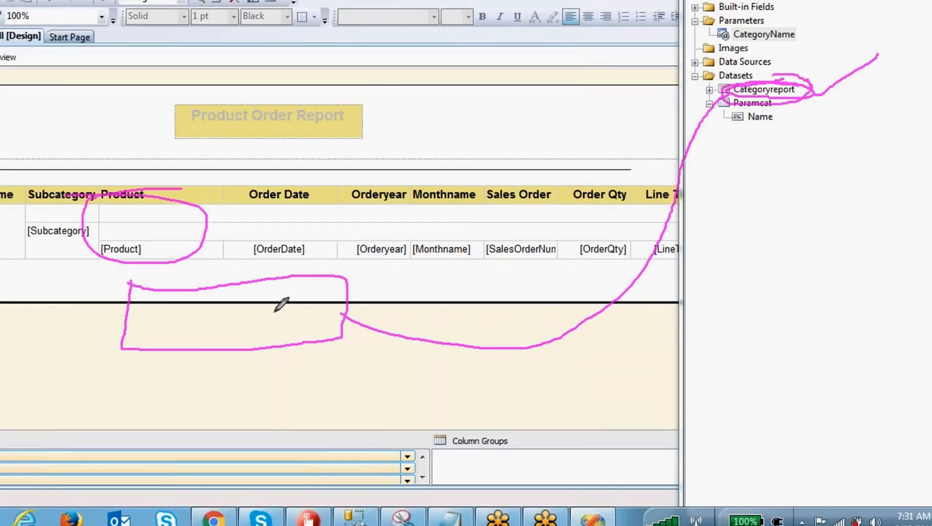
drag(174, 320, 264, 288)
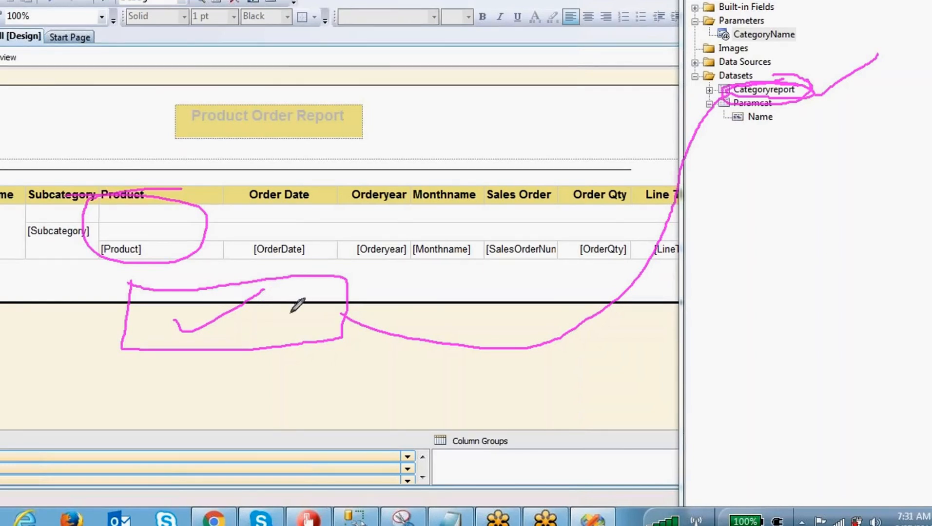
mouse_move(263, 311)
mouse_down()
mouse_move(297, 312)
mouse_move(321, 295)
mouse_up()
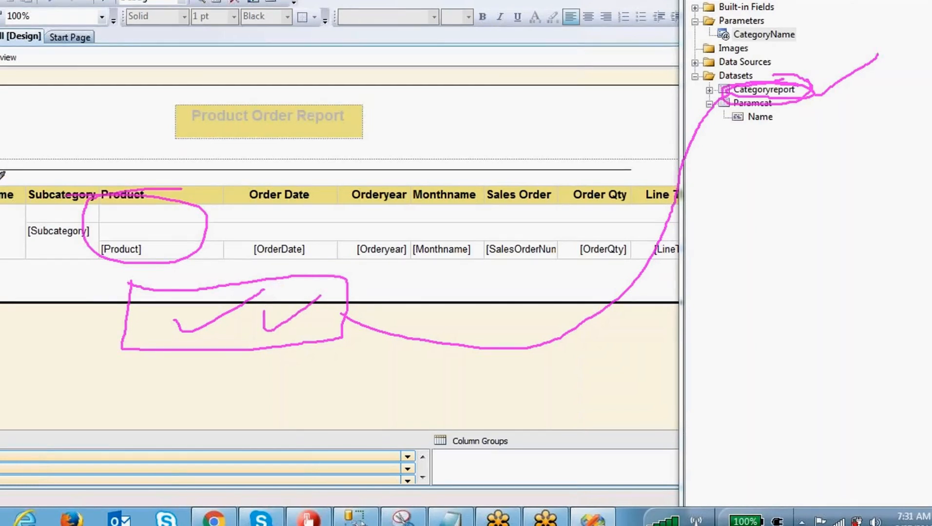
drag(4, 239, 3, 185)
mouse_move(795, 61)
mouse_down()
mouse_move(802, 80)
mouse_move(843, 35)
mouse_up()
mouse_move(212, 190)
mouse_down()
mouse_move(215, 215)
mouse_move(443, 121)
mouse_up()
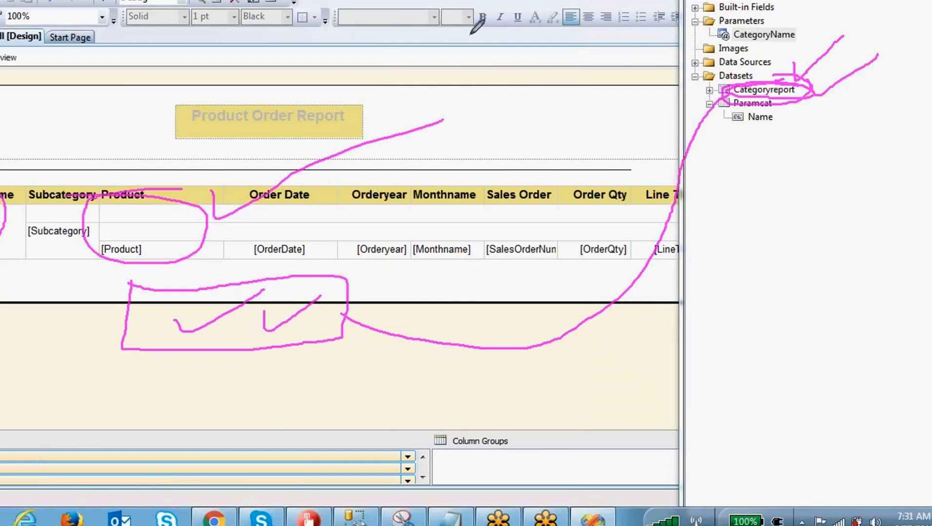
click(616, 1)
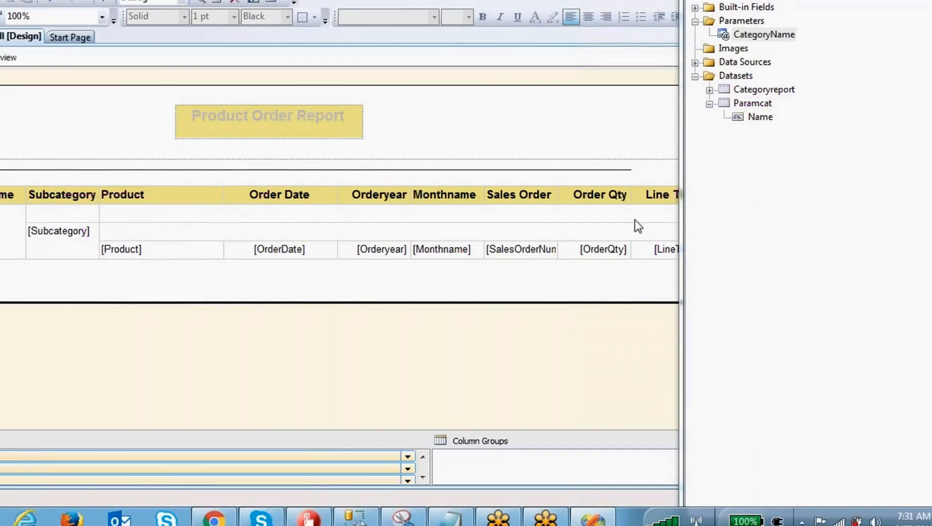
Expand the Categoryreport dataset to list its fields.
click(709, 90)
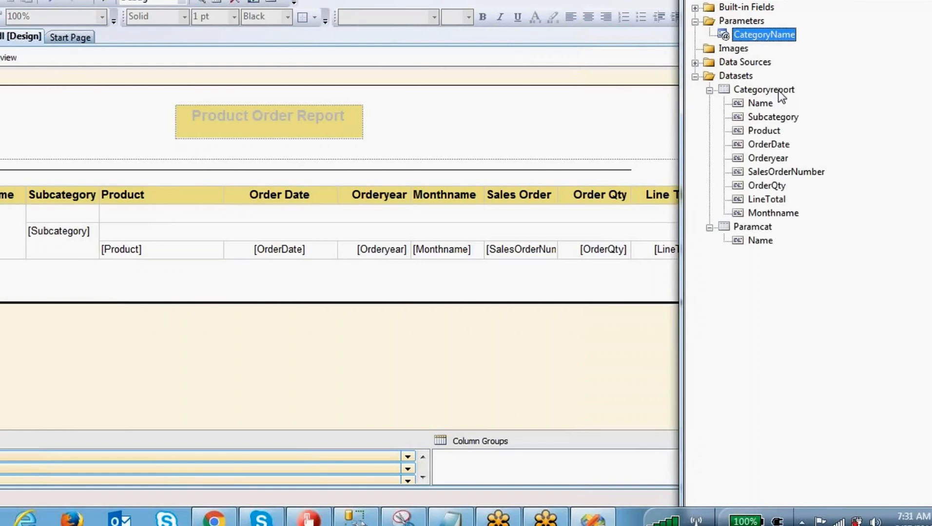
Add a filter on the [Name] field to the Categoryreport dataset.
right_click(780, 90)
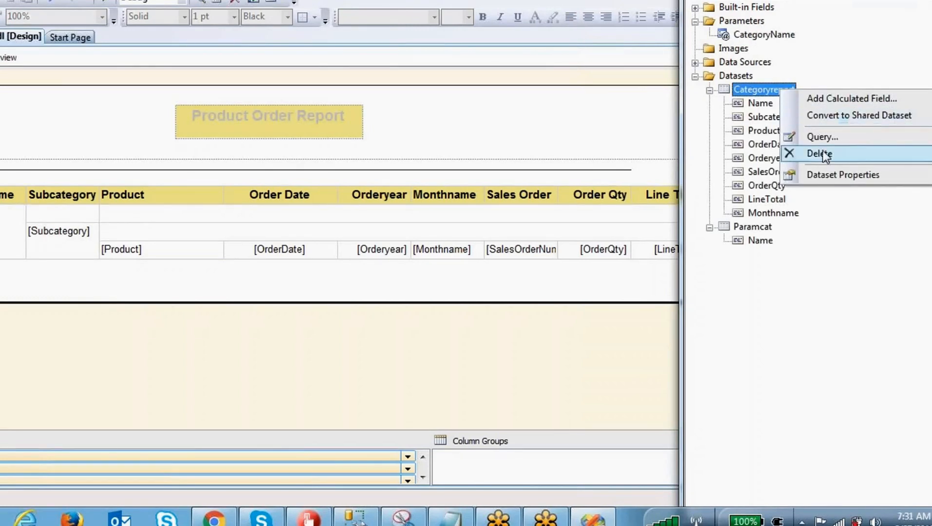
click(833, 174)
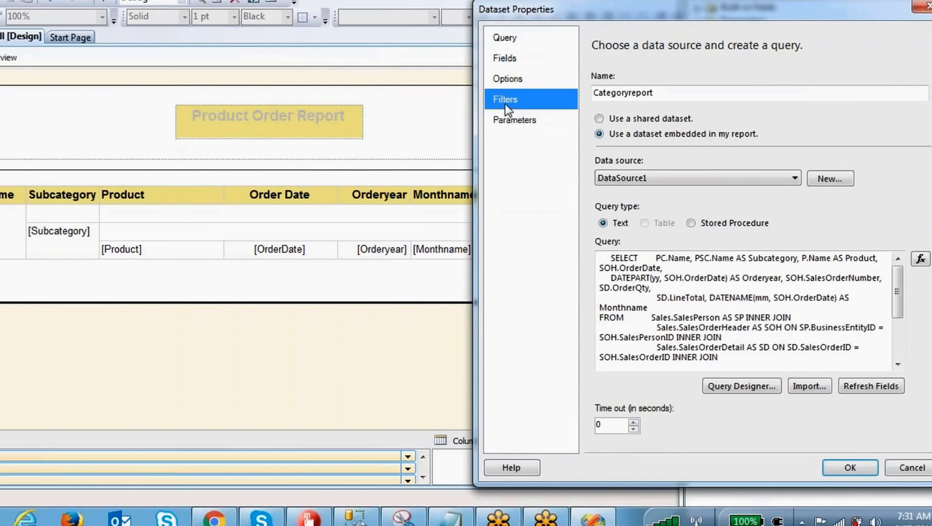
click(505, 102)
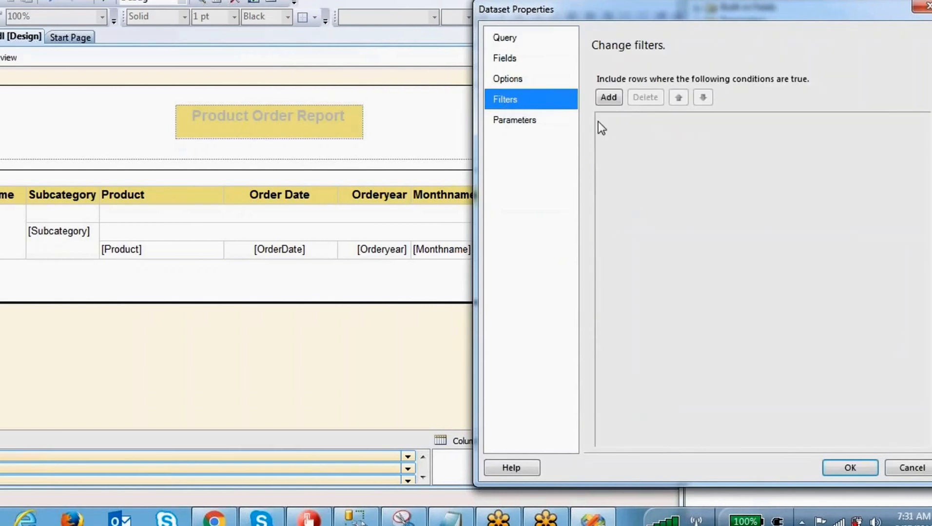
click(608, 97)
click(797, 127)
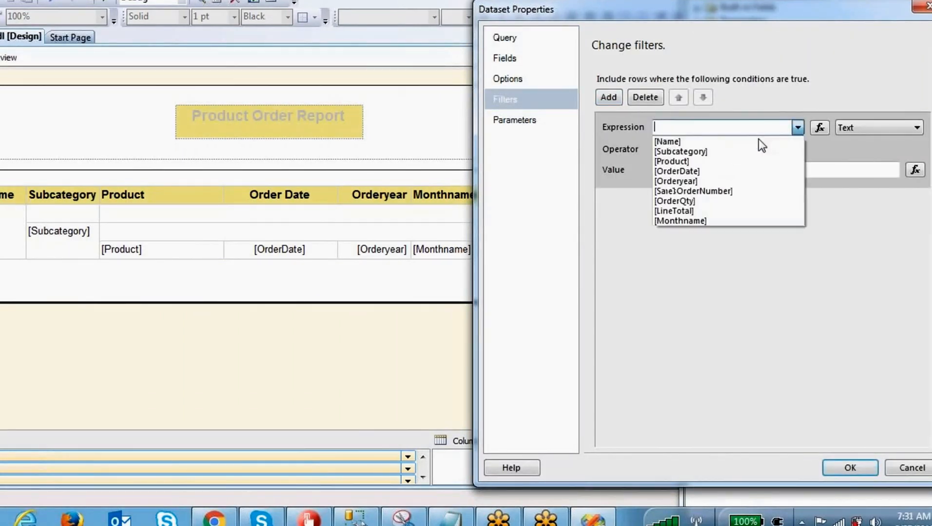
click(669, 141)
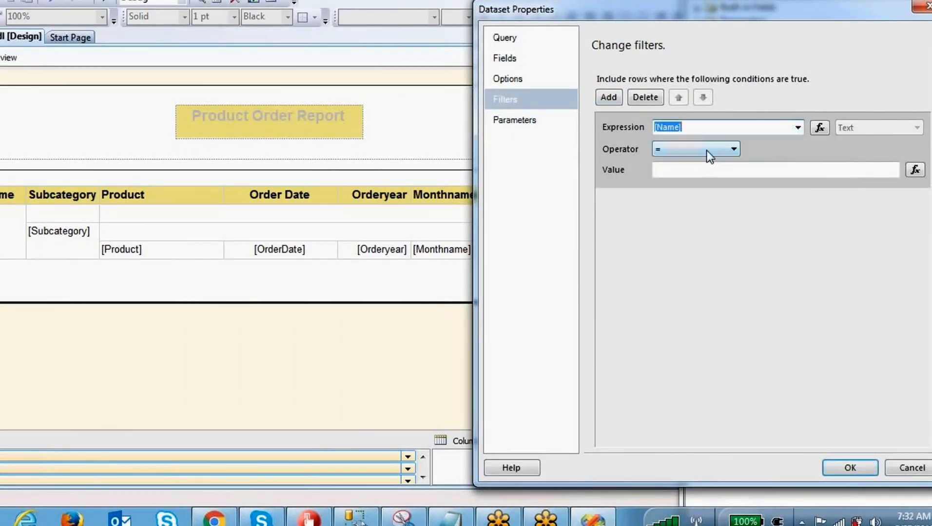
Set the dataset filter's value expression to =Parameters!CategoryName.Value, without the (0) index.
click(915, 170)
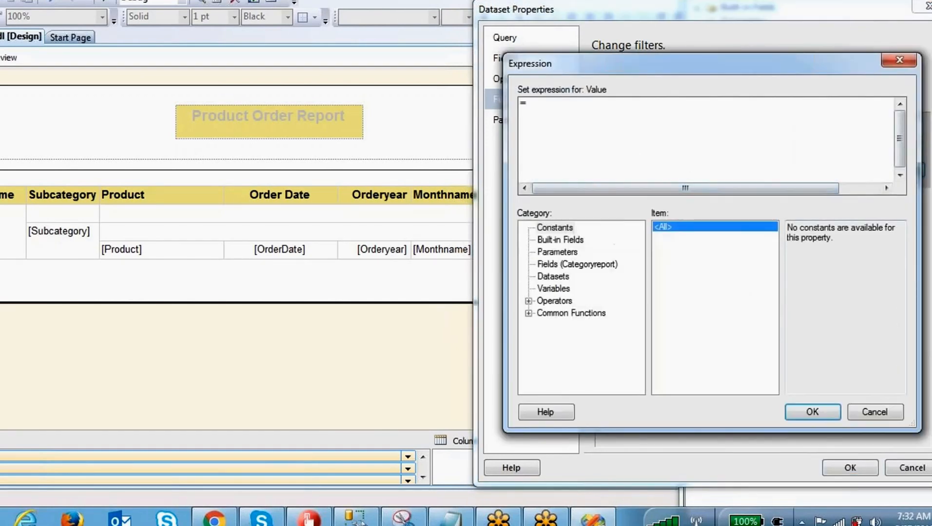
click(558, 254)
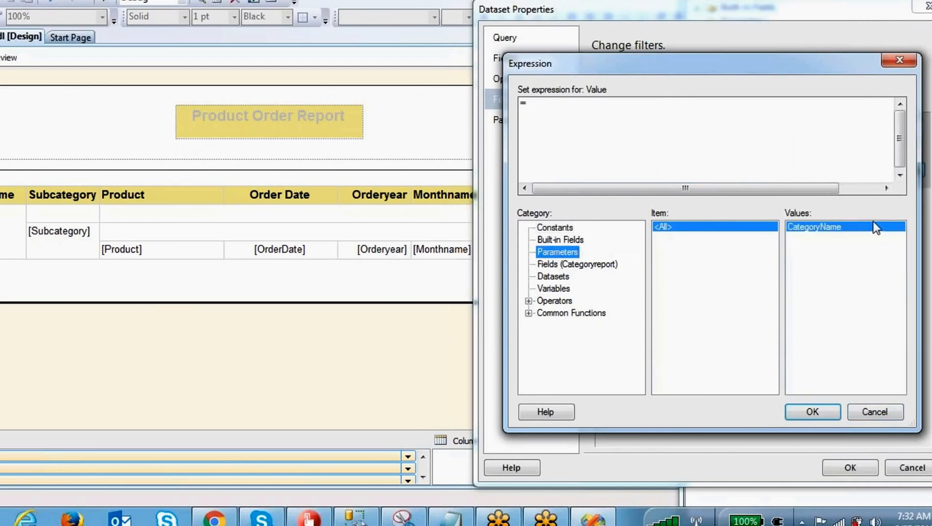
double_click(830, 225)
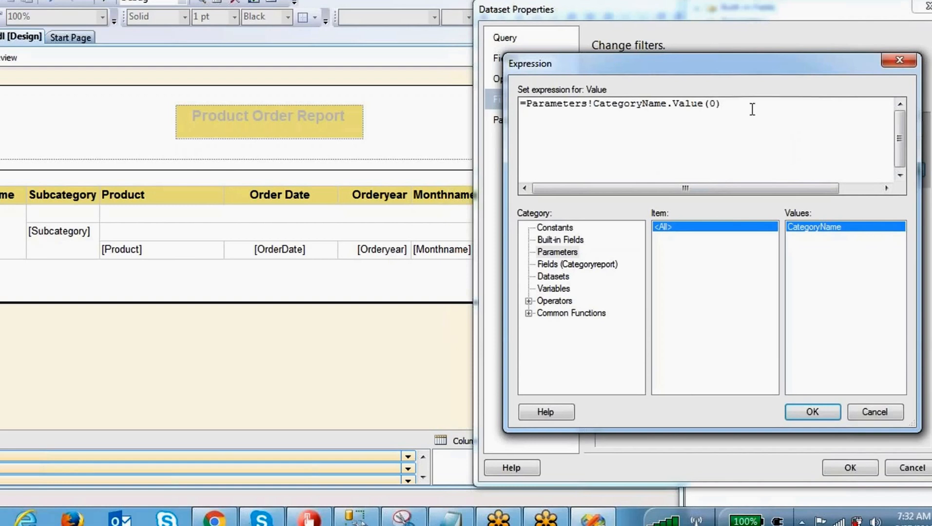
key(BackSpace)
key(BackSpace)
key(BackSpace)
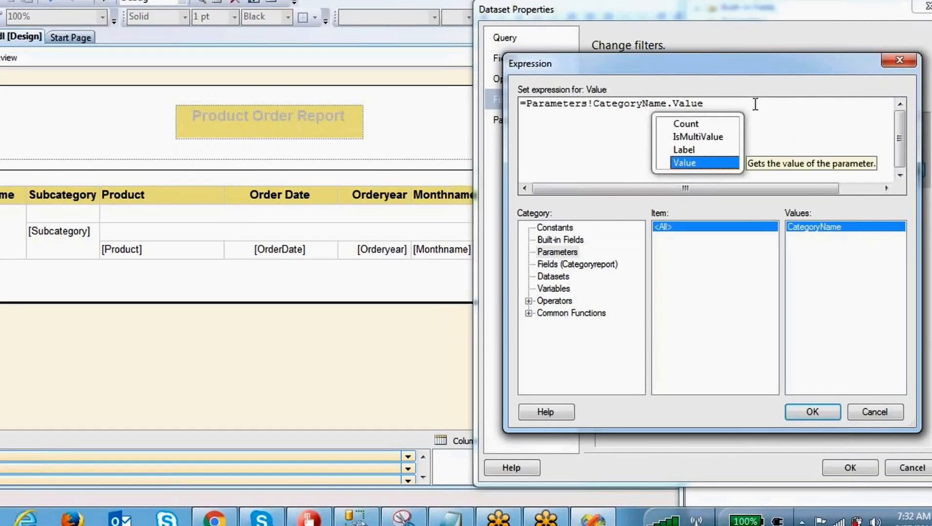
click(779, 126)
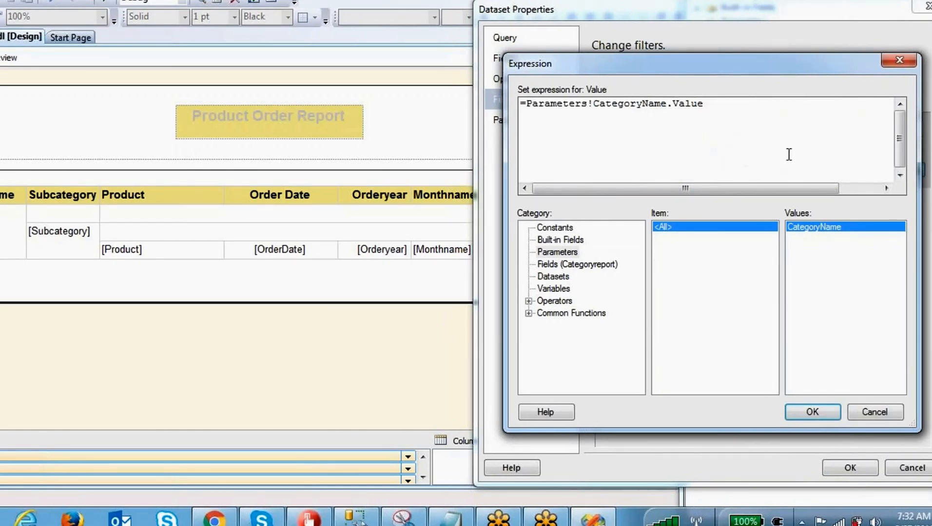
click(828, 412)
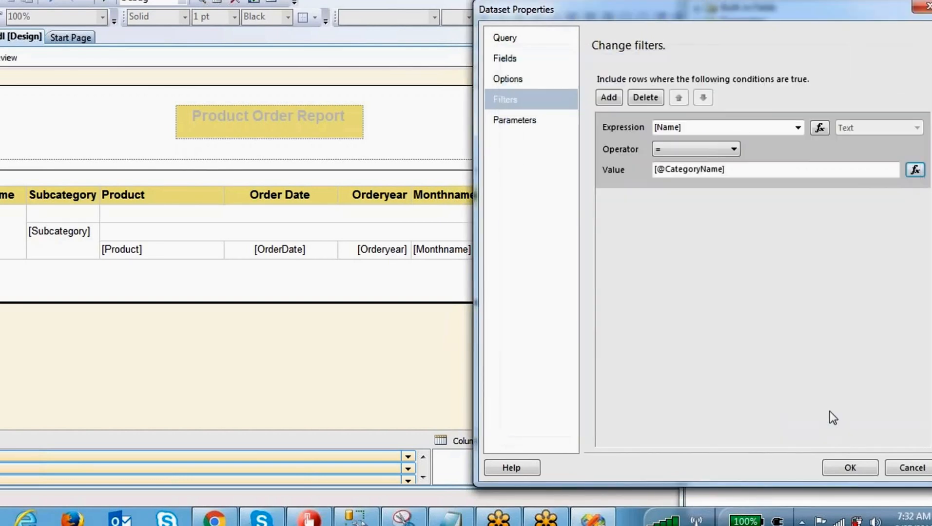
Change the dataset filter's operator to In and apply the dataset properties.
click(673, 150)
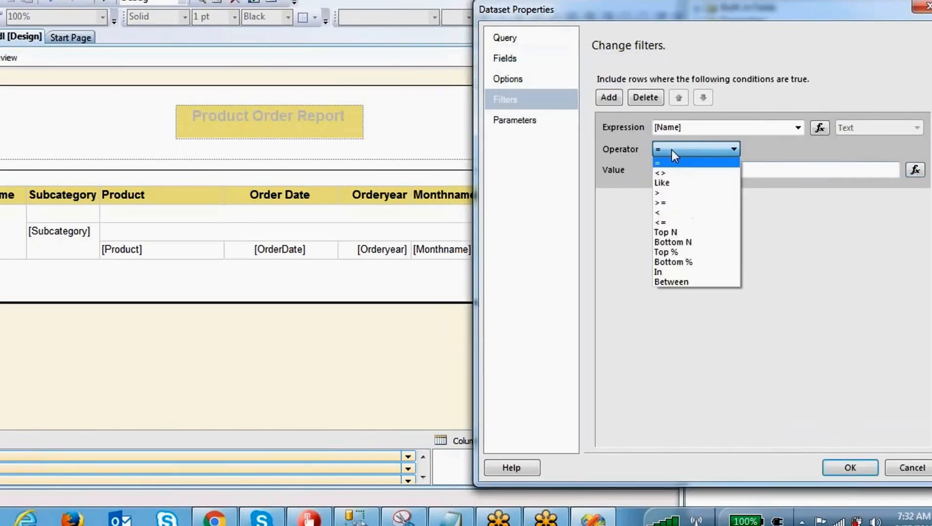
click(680, 272)
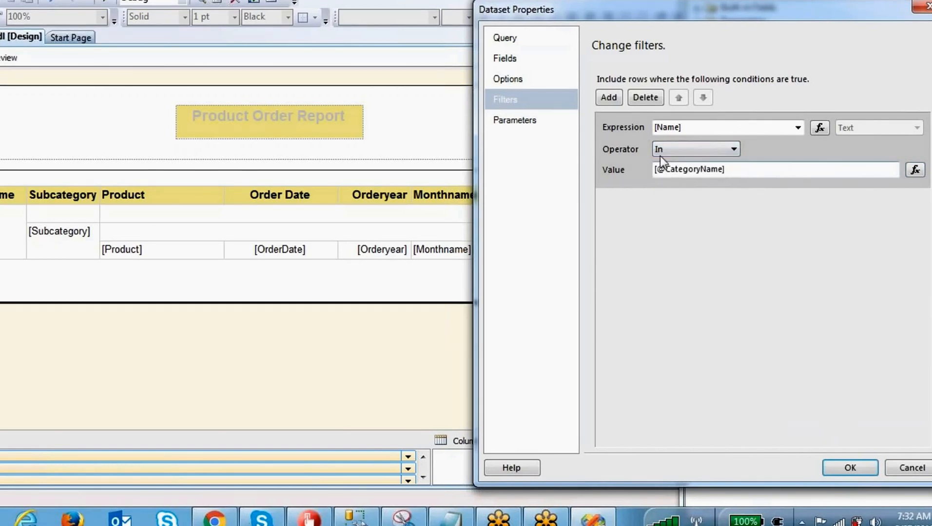
click(850, 468)
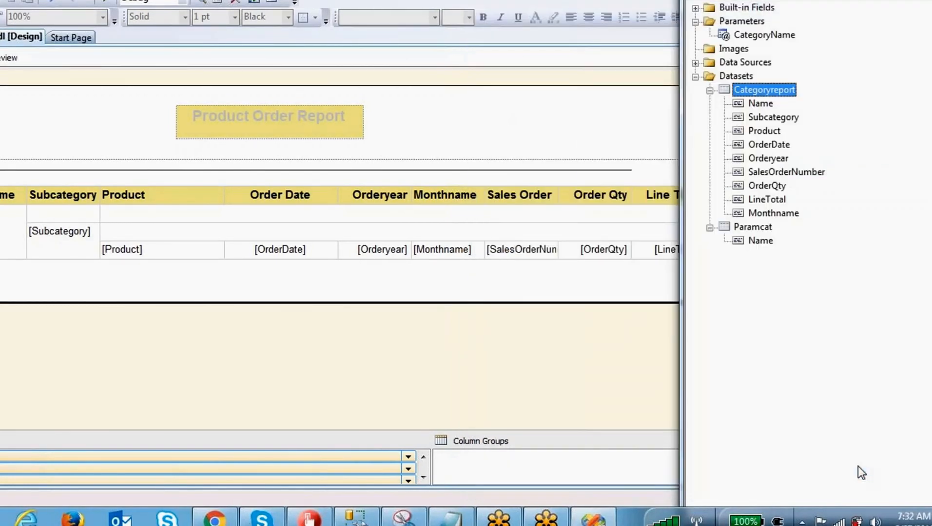
Preview the report for the Accessories and Bikes categories and check the rows it returns.
click(6, 59)
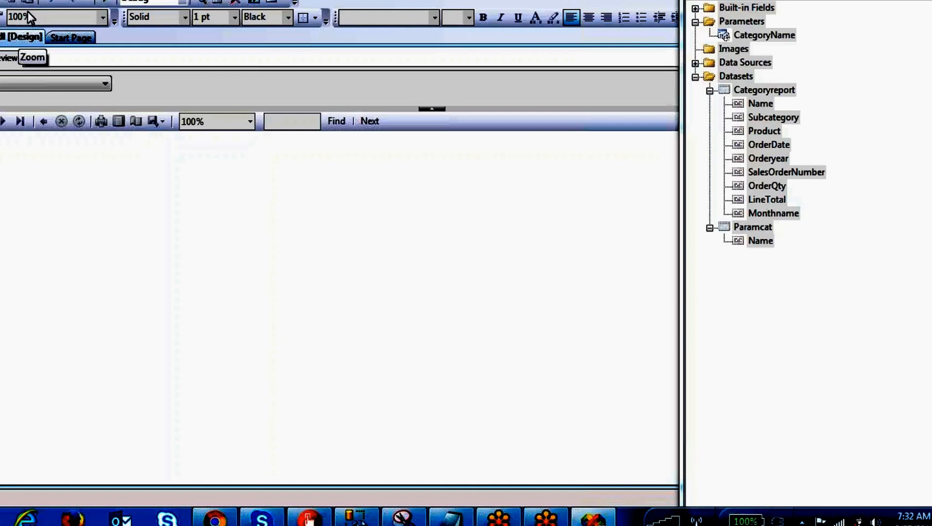
click(58, 83)
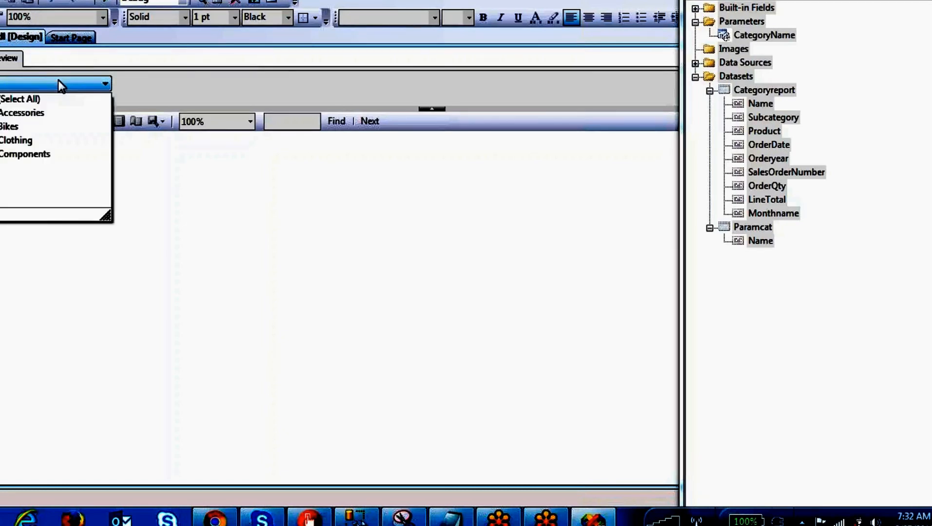
click(8, 126)
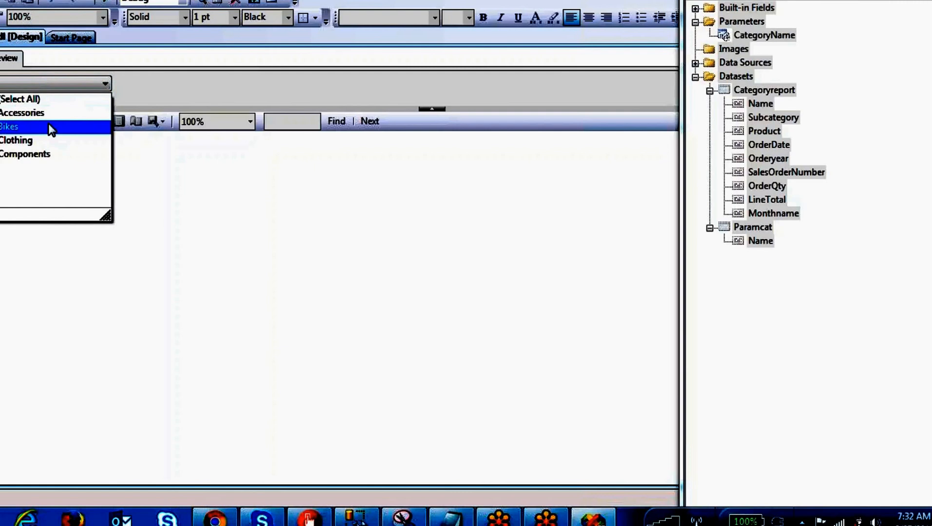
click(280, 105)
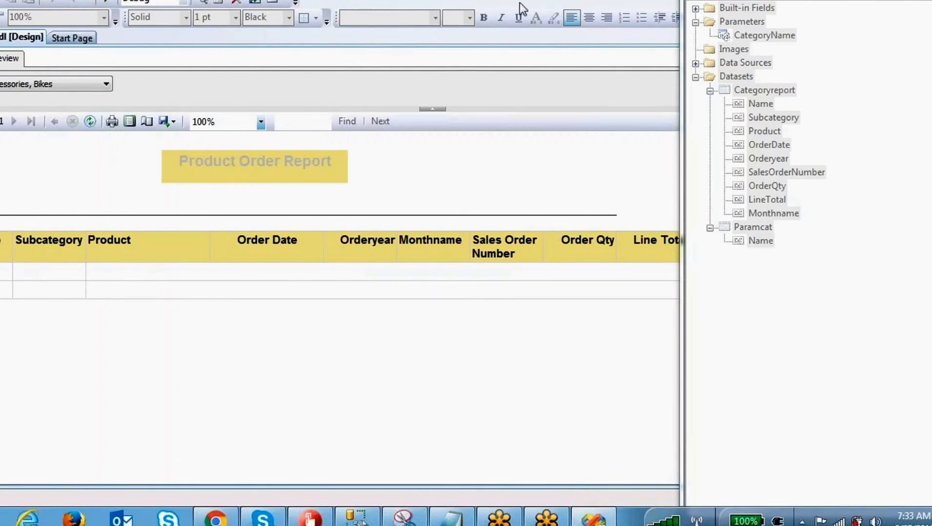
drag(0, 271, 56, 243)
drag(0, 291, 71, 278)
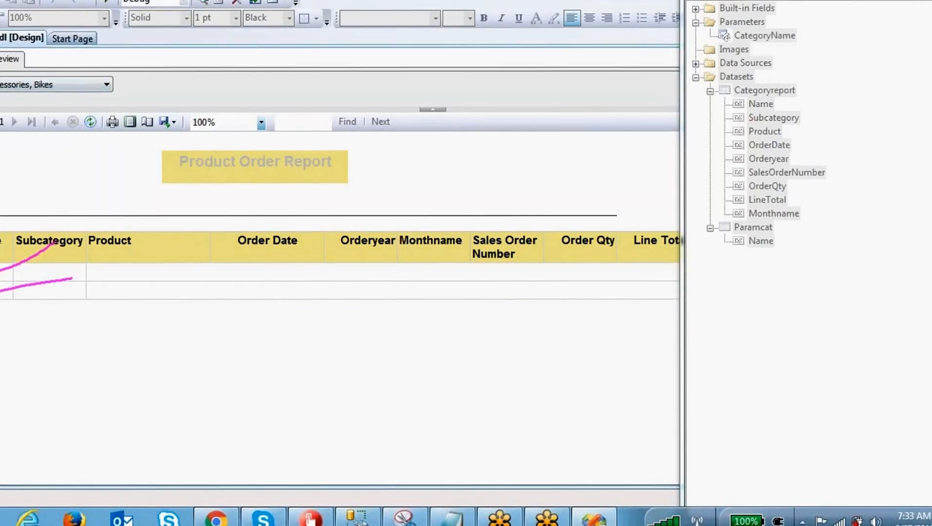
Return to the report design and delete the [Name] filter from the Categoryreport dataset.
click(0, 59)
click(783, 92)
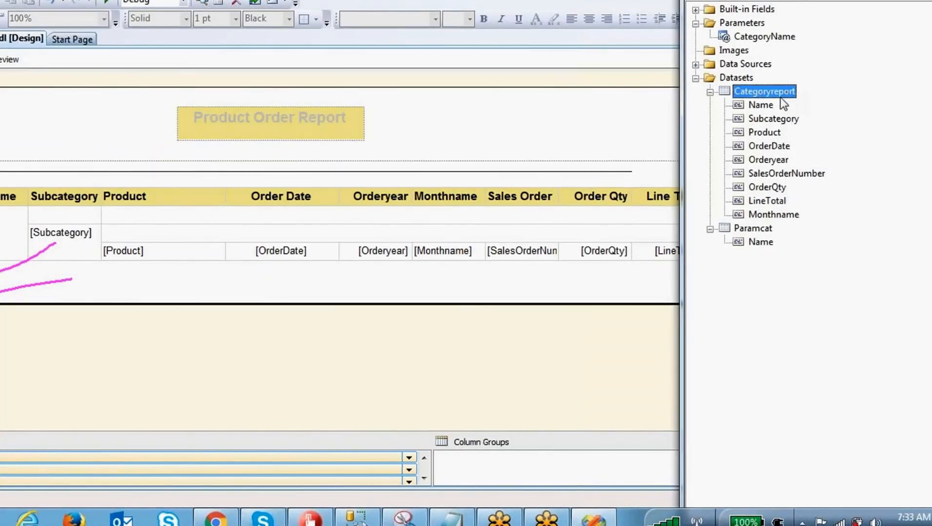
right_click(777, 91)
click(873, 174)
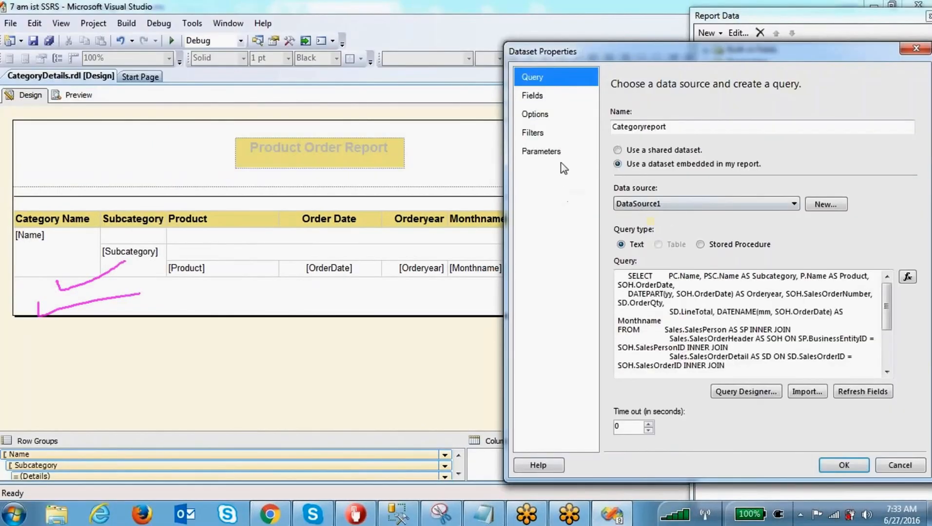
click(523, 104)
click(700, 197)
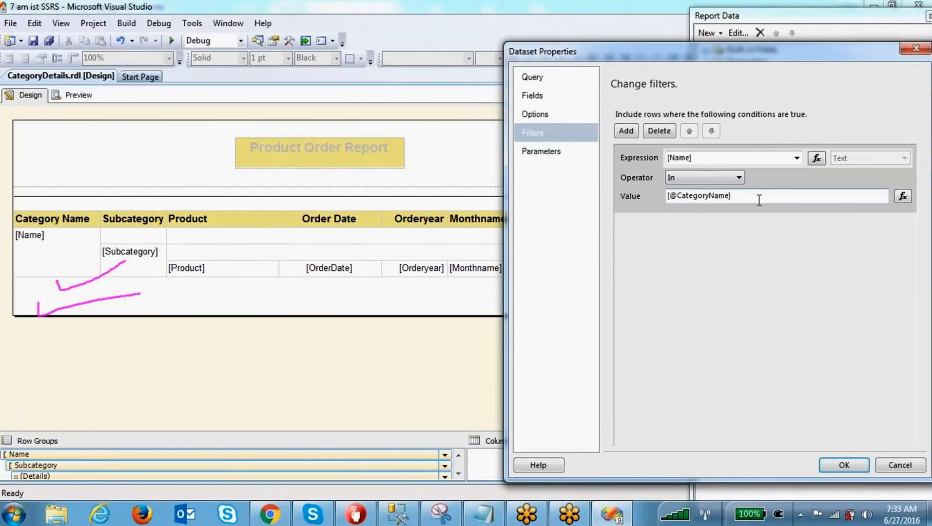
click(659, 130)
click(850, 468)
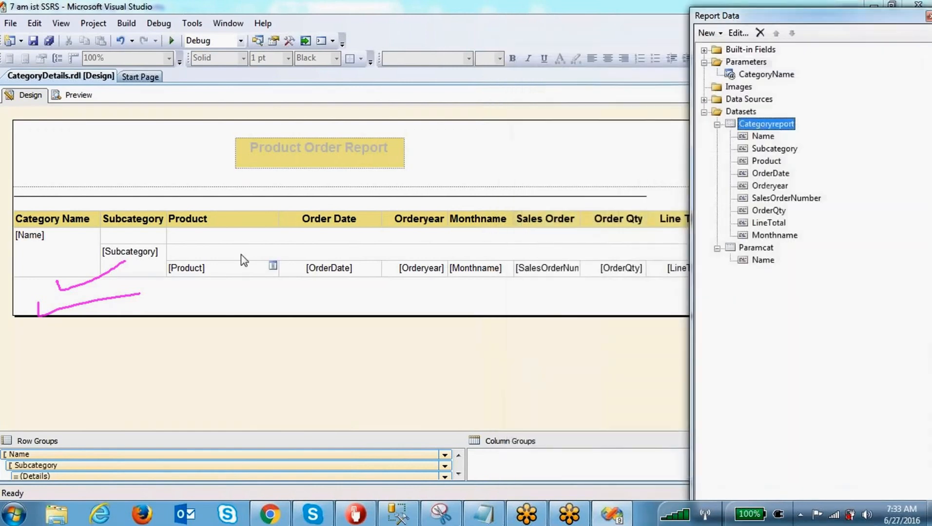
Add a filter on [Name] with the In operator to the tablix of the Product Order Report.
click(228, 216)
click(226, 203)
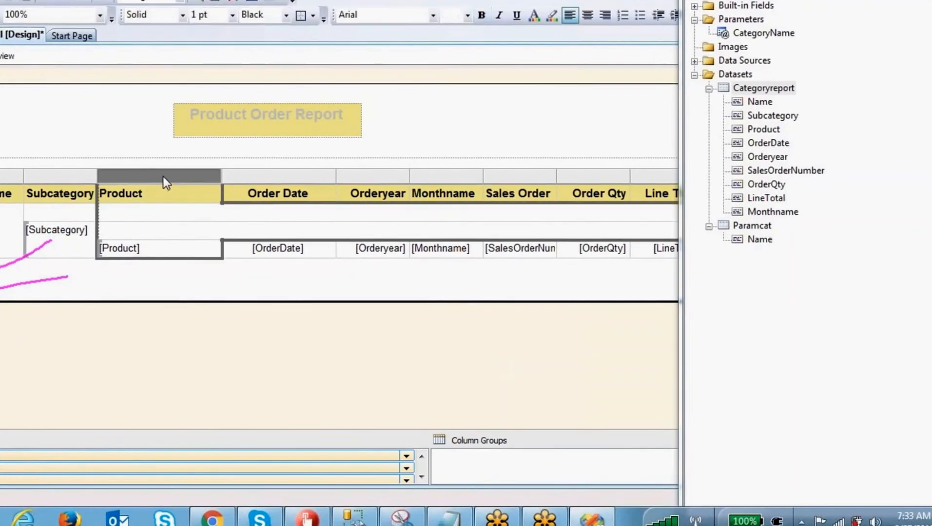
right_click(164, 176)
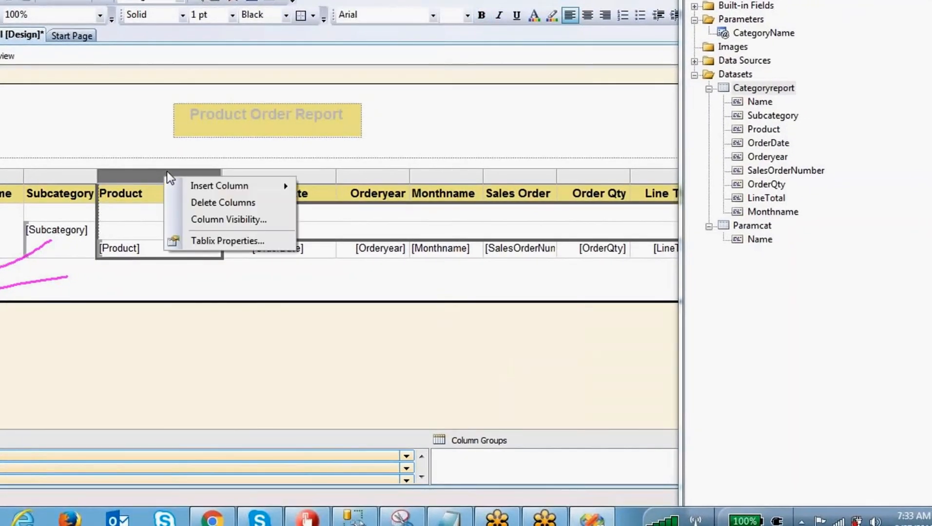
click(229, 238)
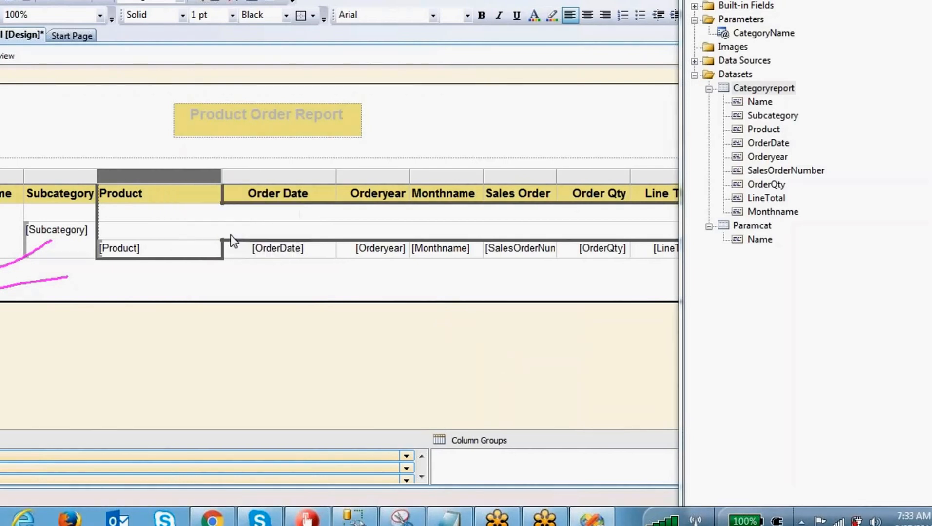
click(256, 83)
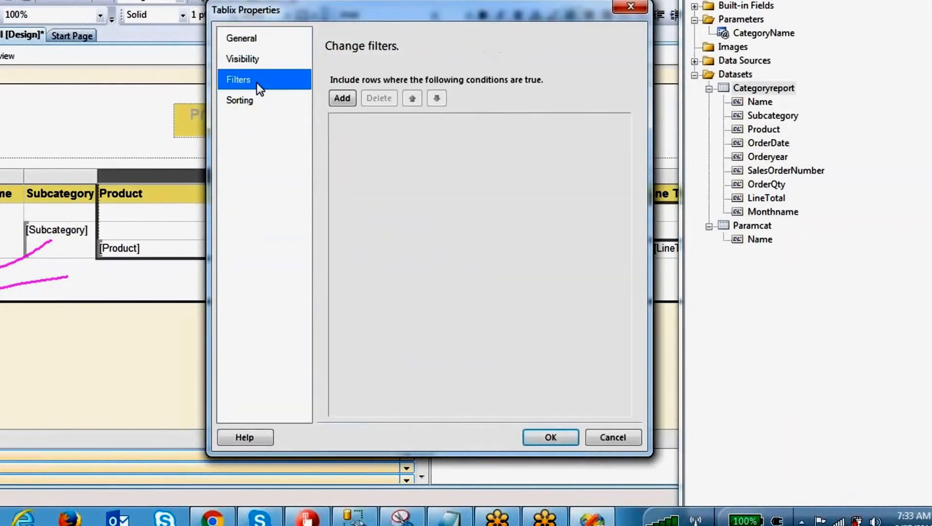
click(341, 98)
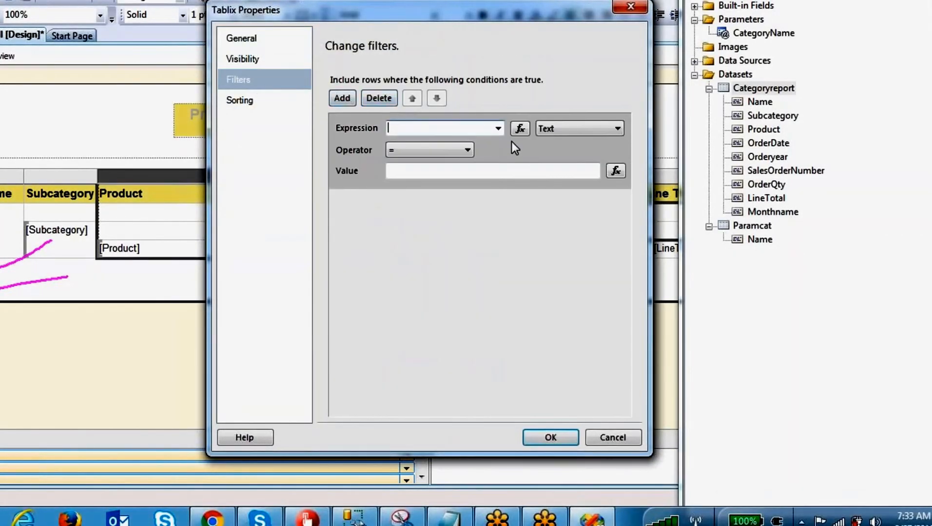
click(497, 128)
click(414, 142)
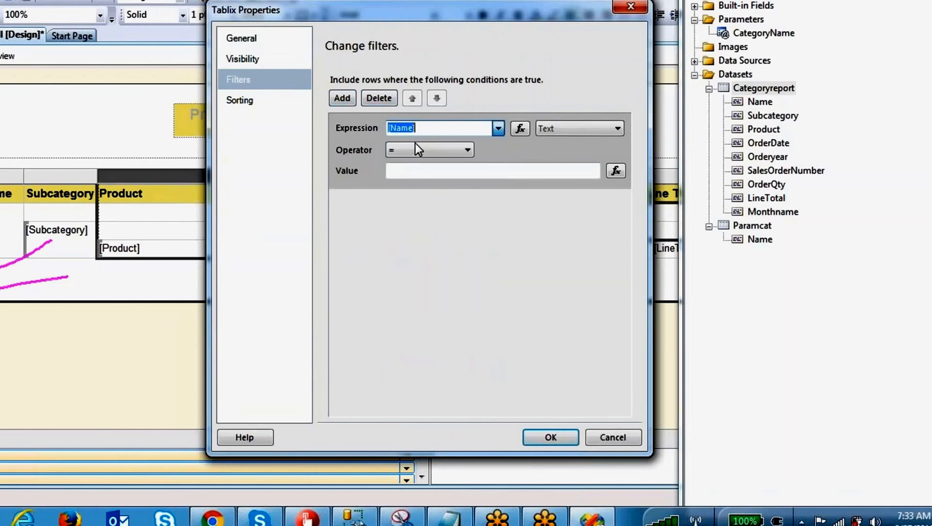
click(417, 148)
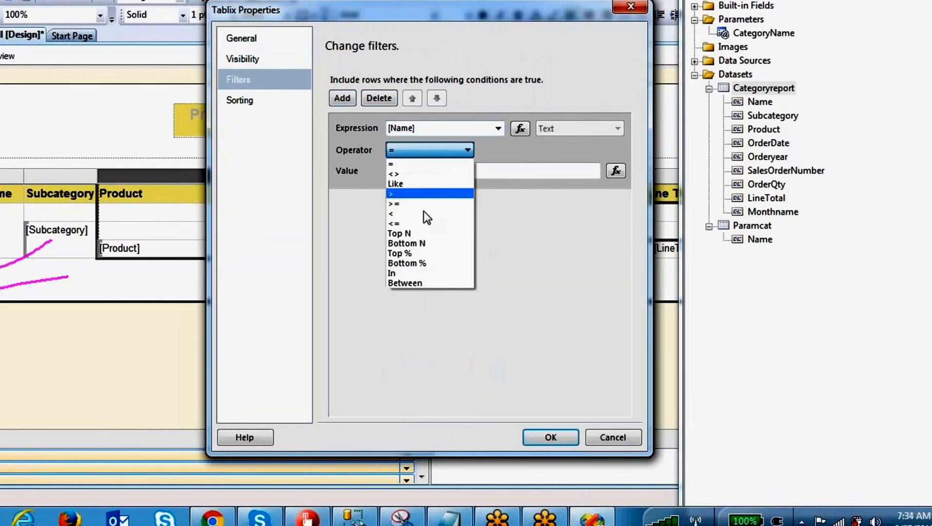
click(412, 274)
Set the tablix filter's value expression to =Parameters!CategoryName.Value, without the (0) index, and apply the tablix properties.
click(615, 171)
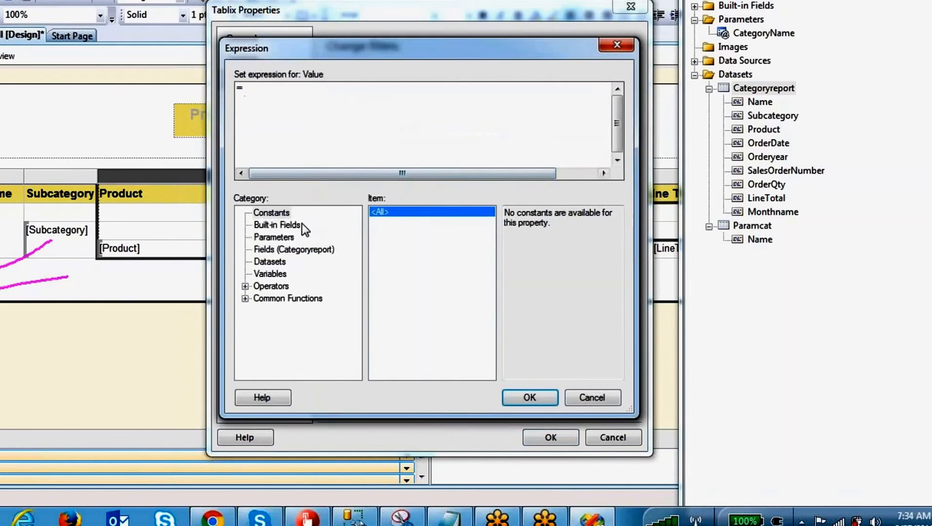
click(277, 237)
double_click(561, 213)
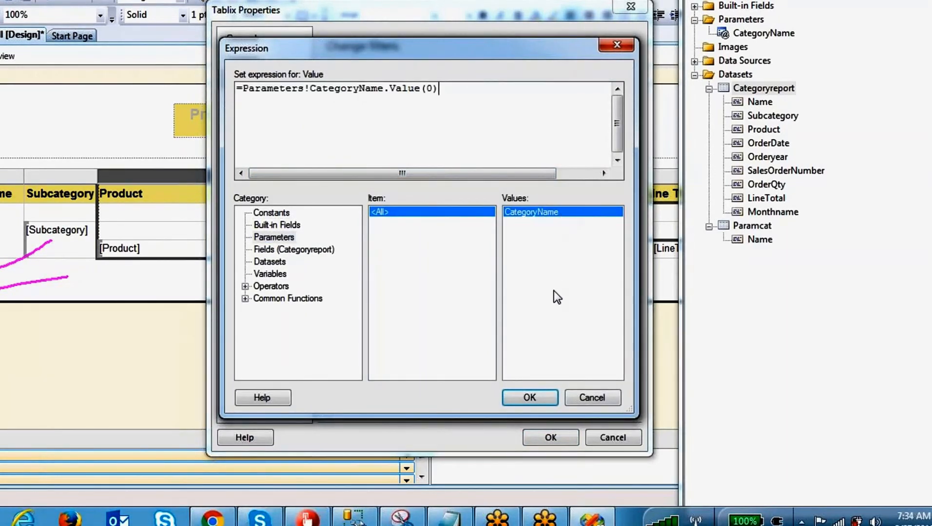
click(522, 93)
key(BackSpace)
key(BackSpace)
key(BackSpace)
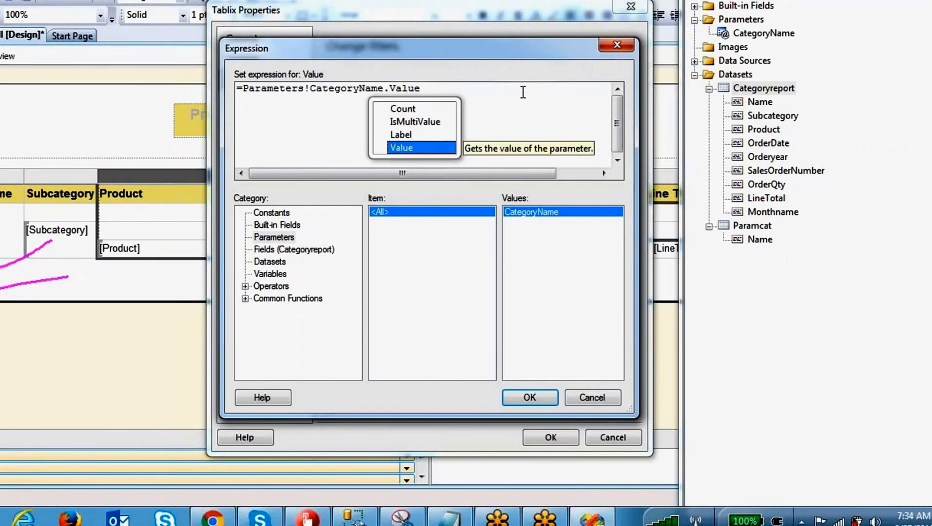
click(535, 398)
click(561, 436)
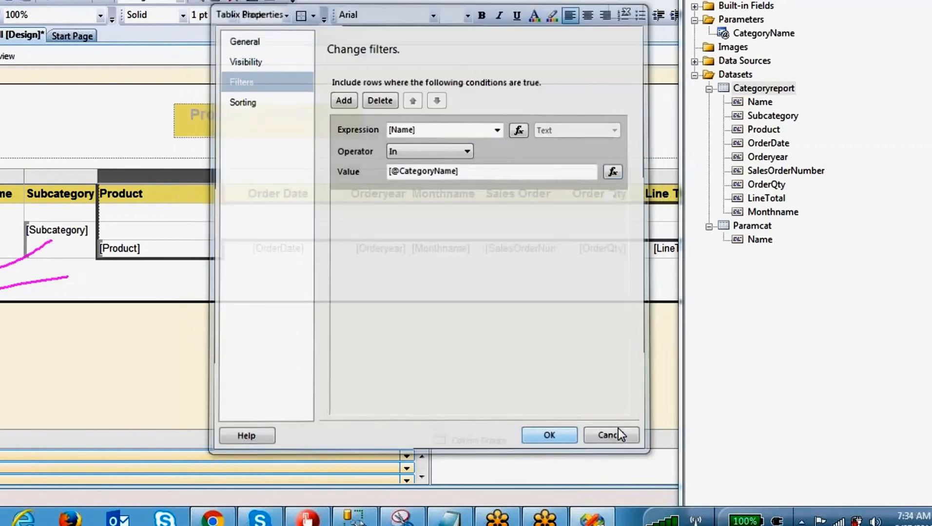
Preview the Product Order Report for the Accessories and Bikes categories to check the tablix filter.
click(22, 56)
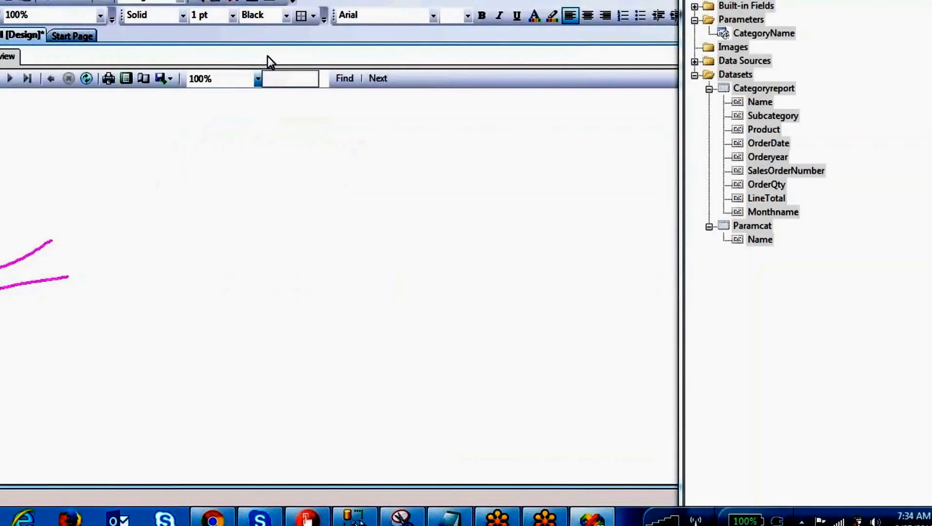
click(101, 82)
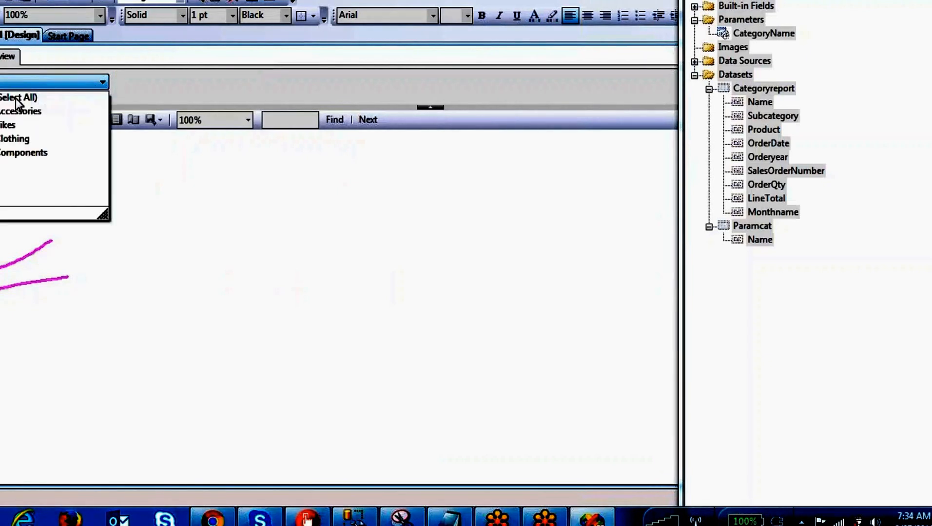
click(175, 91)
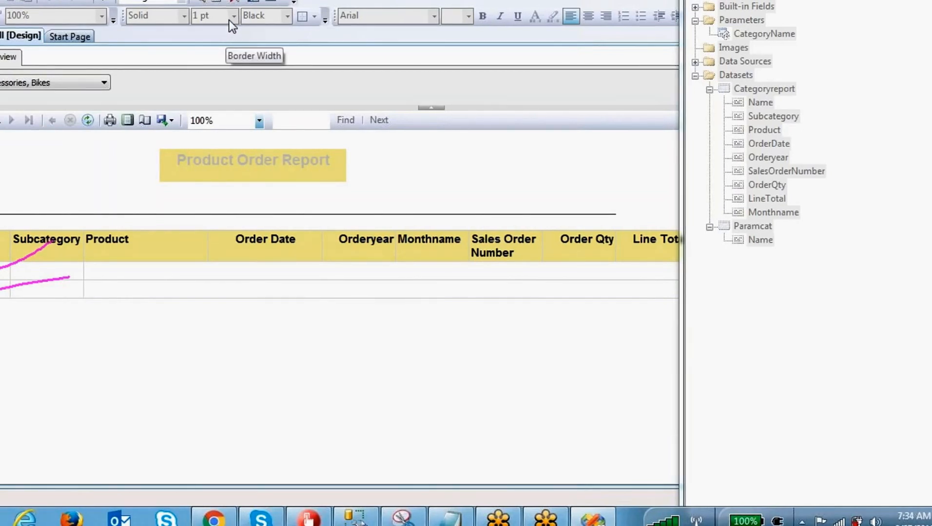
Return to the report design and extend the report body downward to make room below the tablix.
click(0, 57)
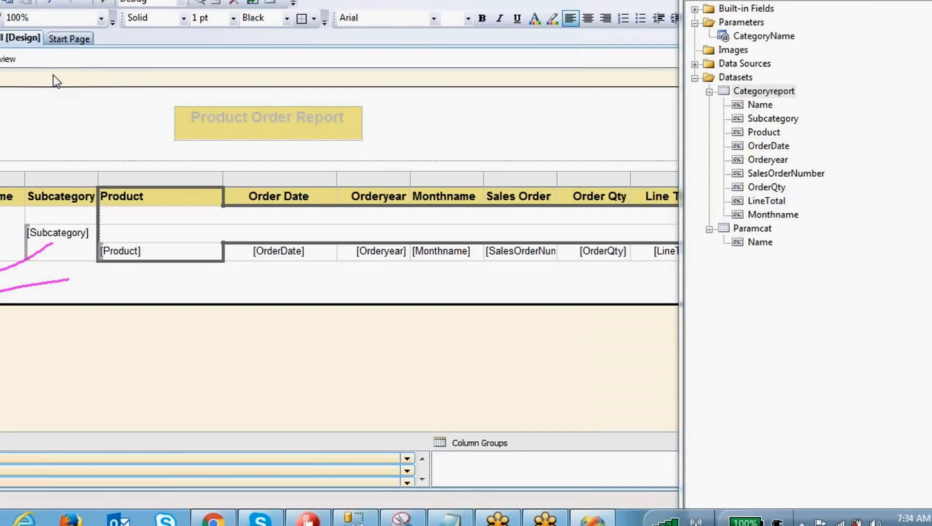
drag(340, 306, 359, 448)
click(448, 289)
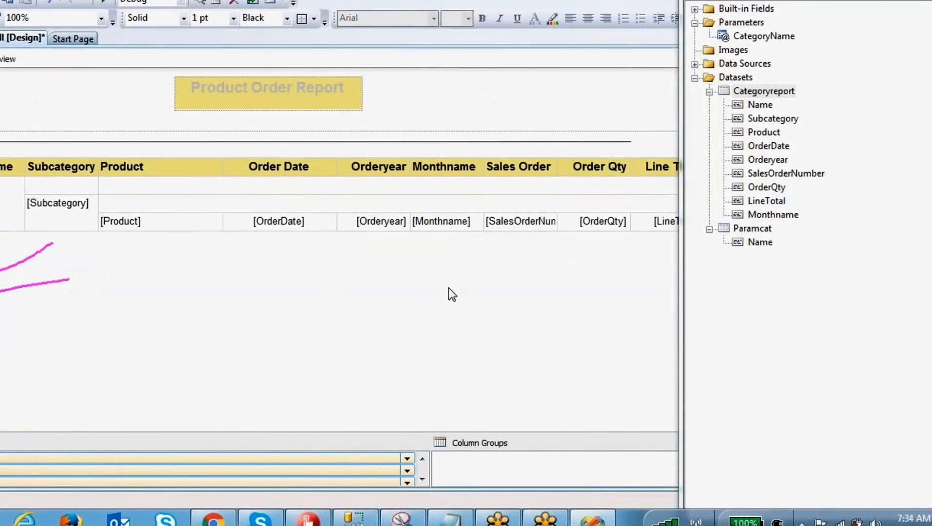
drag(543, 251, 130, 156)
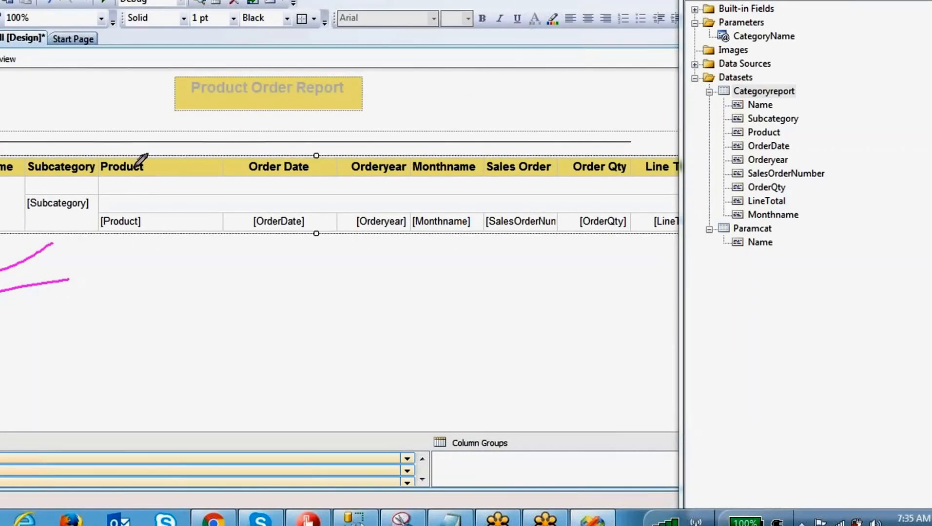
drag(1, 217, 78, 147)
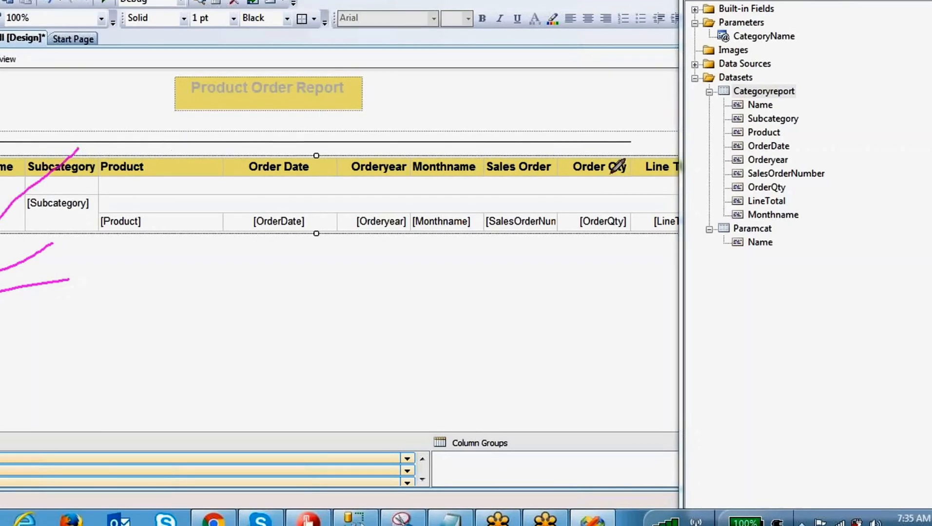
mouse_move(723, 96)
mouse_down()
mouse_move(728, 168)
mouse_move(823, 181)
mouse_move(771, 72)
mouse_up()
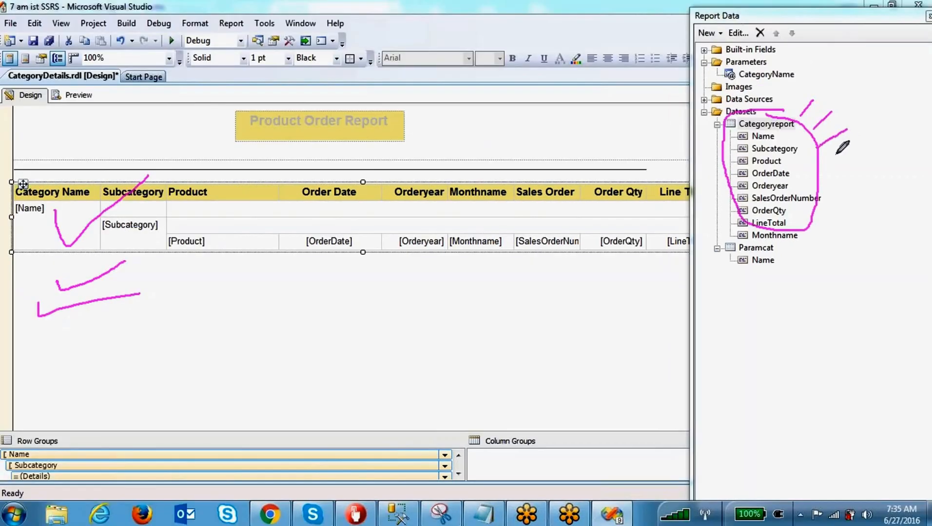
drag(820, 161, 870, 149)
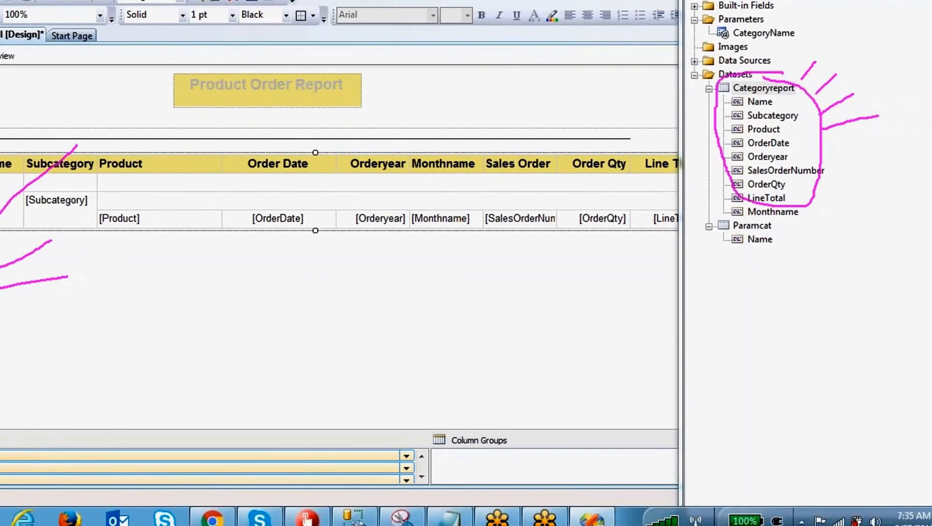
Close the Report Data window and widen the report body to make room beside the Product Order tablix.
click(929, 16)
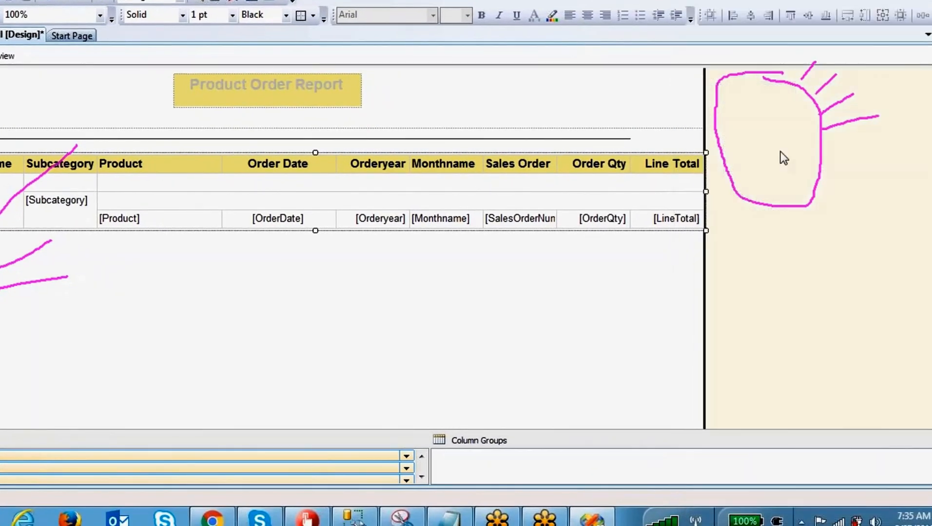
drag(704, 266, 911, 252)
mouse_move(739, 255)
mouse_down()
mouse_move(593, 189)
mouse_move(546, 184)
mouse_up()
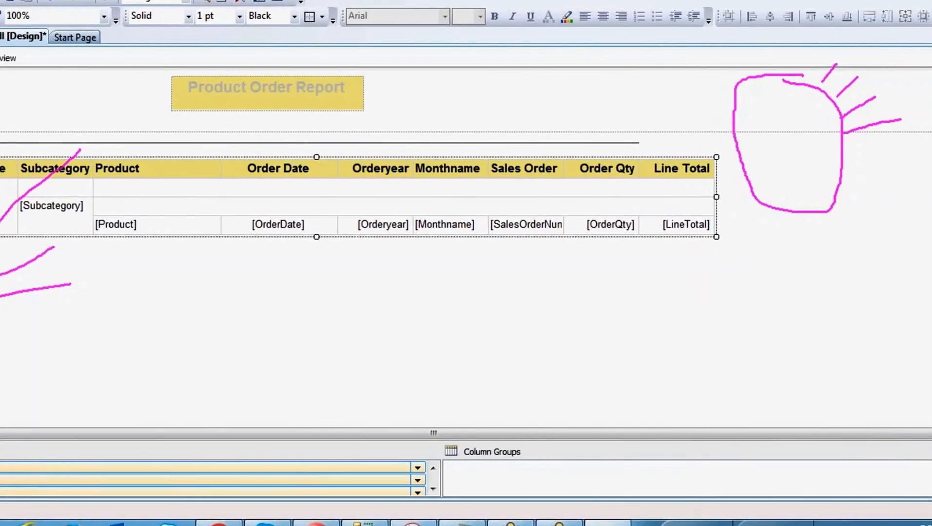
Show the Toolbox, insert a new table in the report body and place it beside the Line Total column of the existing tablix.
click(5, 0)
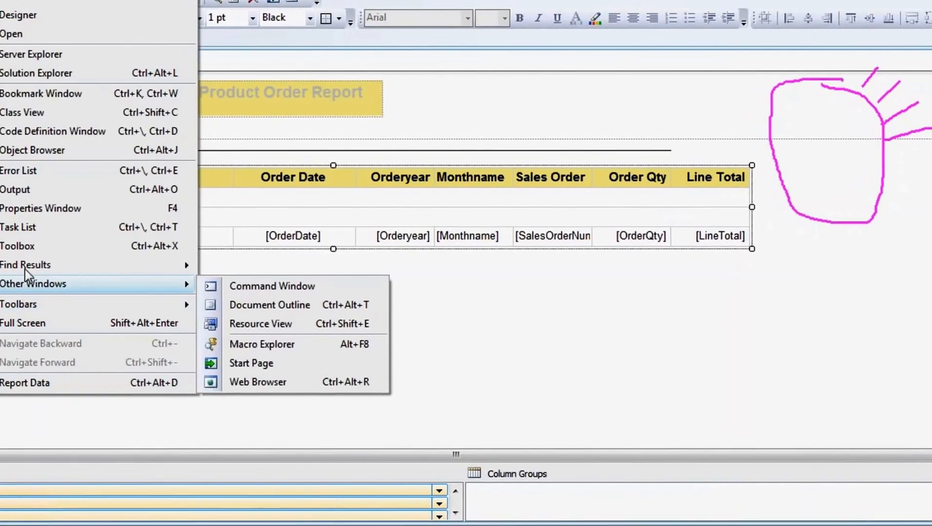
click(2, 250)
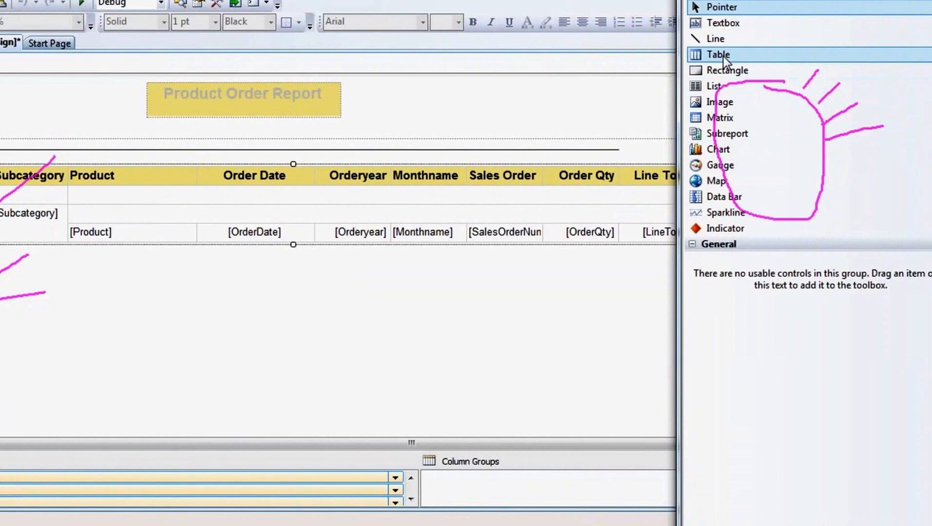
drag(713, 53, 512, 273)
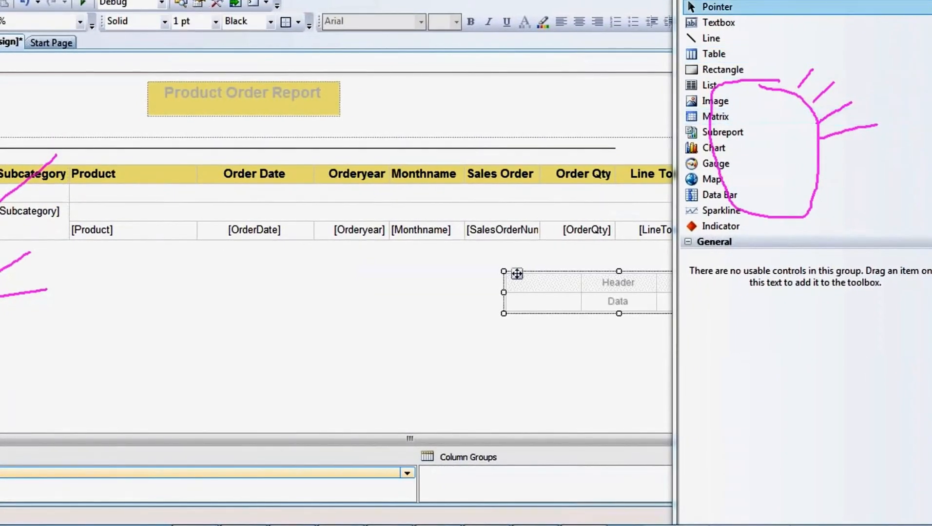
drag(521, 272, 724, 164)
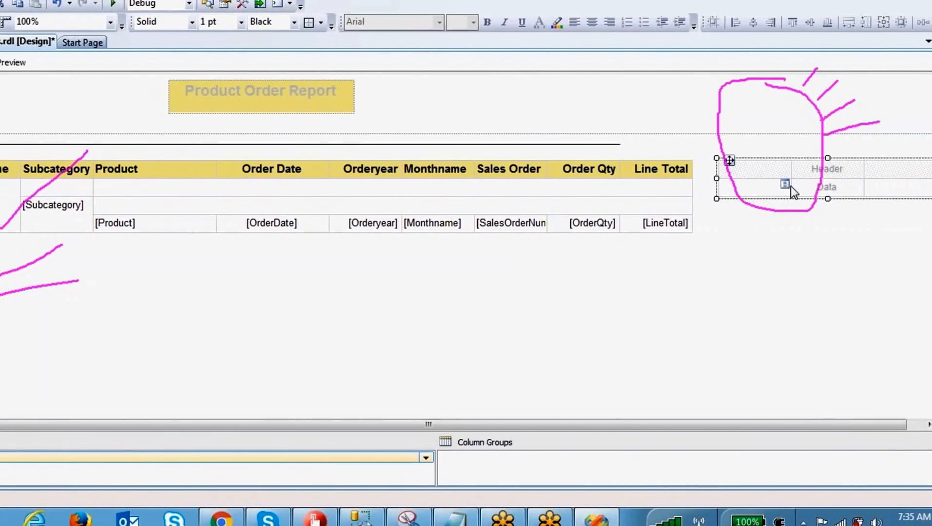
Fill the new table's three columns with the Name, Subcategory and LineTotal fields of the Categoryreport dataset.
click(784, 185)
mouse_move(743, 201)
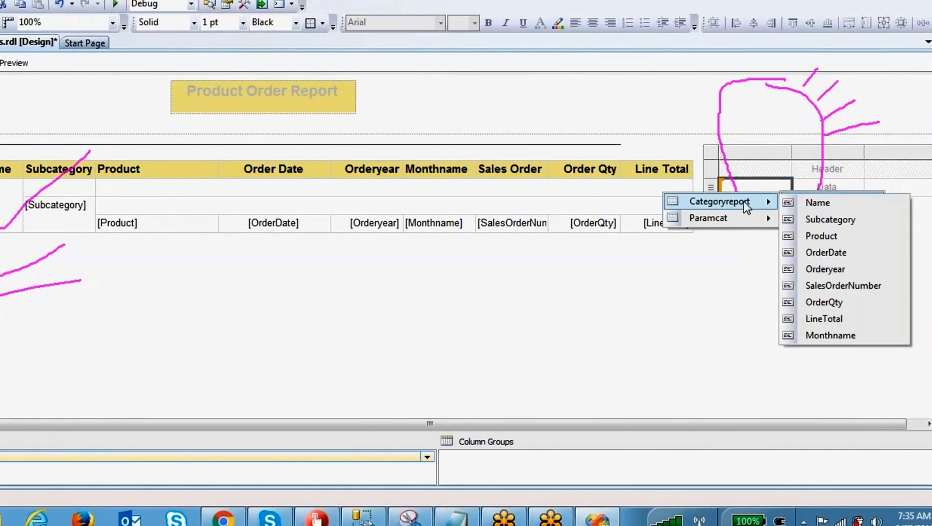
click(824, 204)
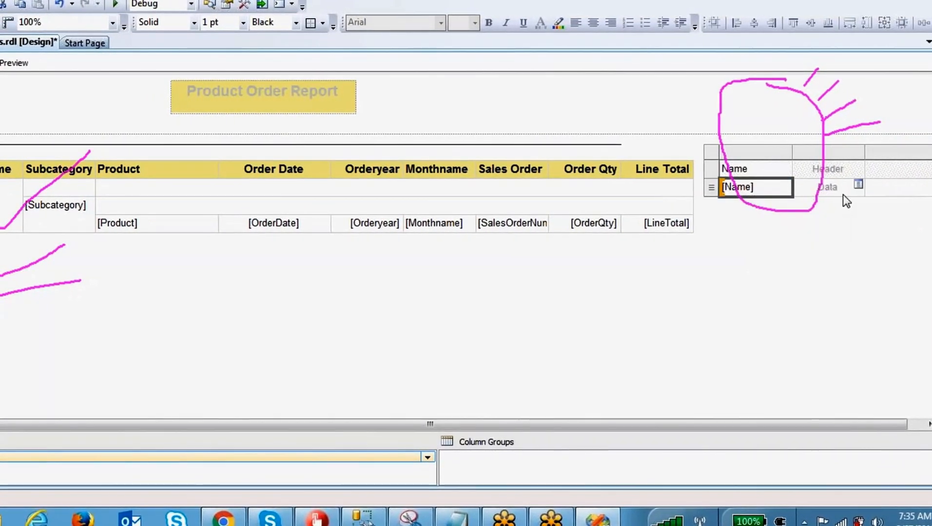
click(859, 184)
click(889, 216)
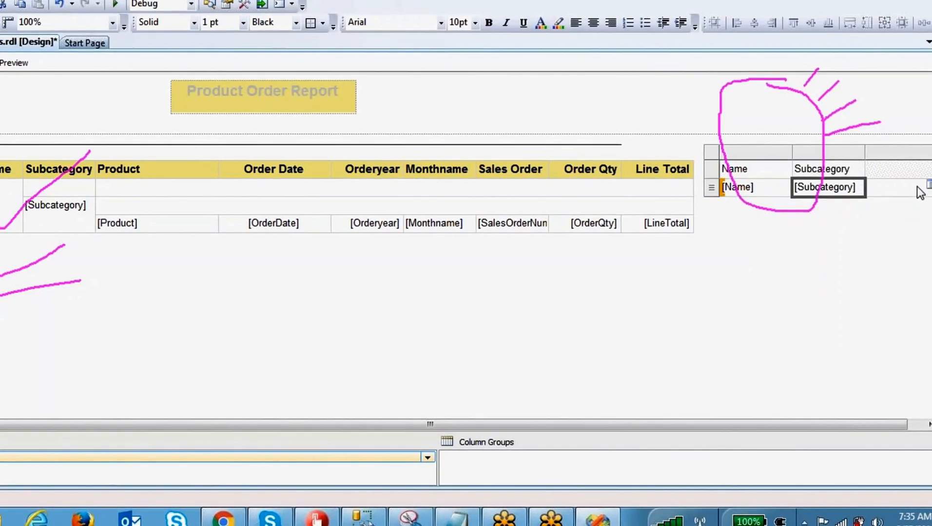
click(927, 187)
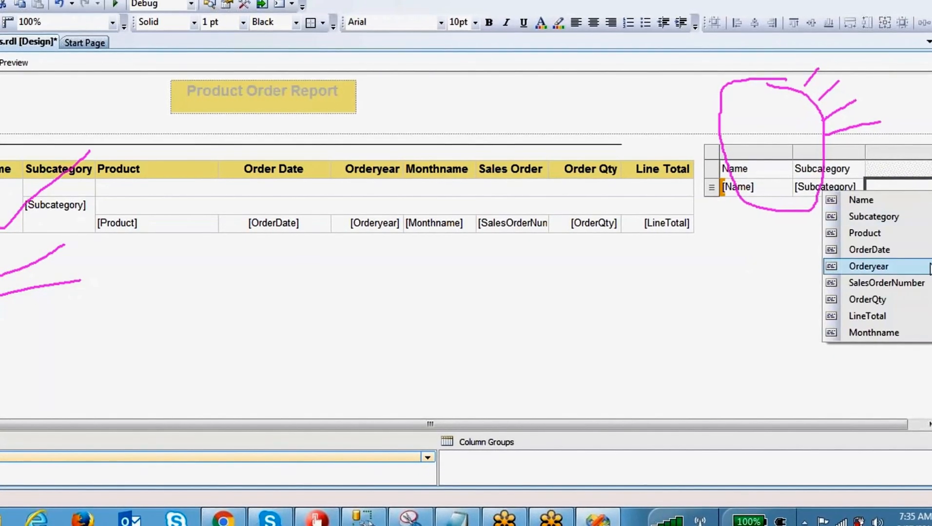
click(874, 317)
click(774, 293)
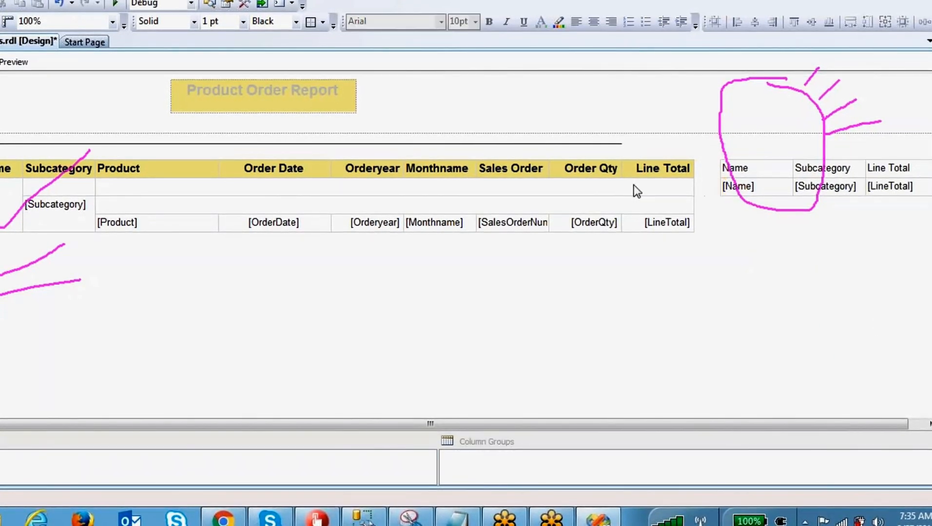
Move the new Name, Subcategory and Line Total table below the Product Order tablix, near its first column.
drag(591, 288, 332, 164)
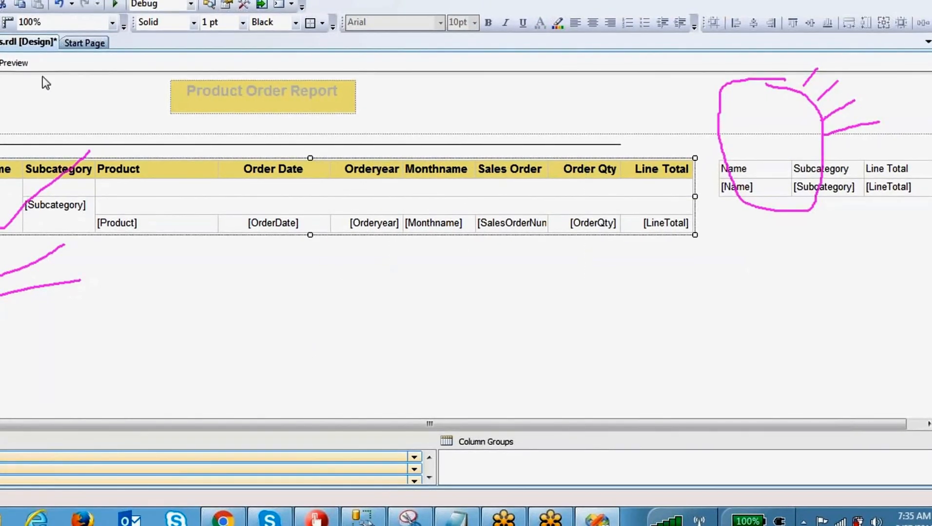
drag(898, 235, 815, 152)
drag(730, 159, 5, 267)
Preview the report for the Accessories category only and compare the rows of the filtered tablix with those of the new table.
click(5, 66)
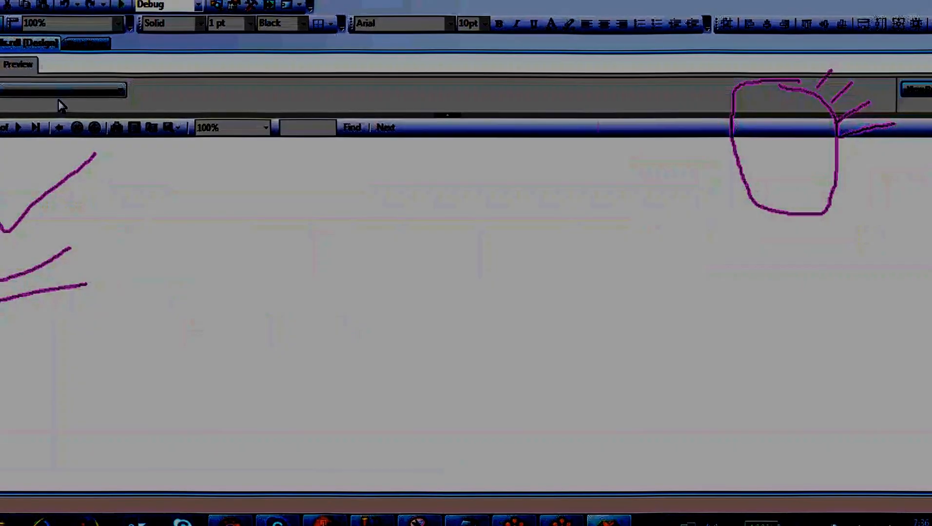
click(50, 89)
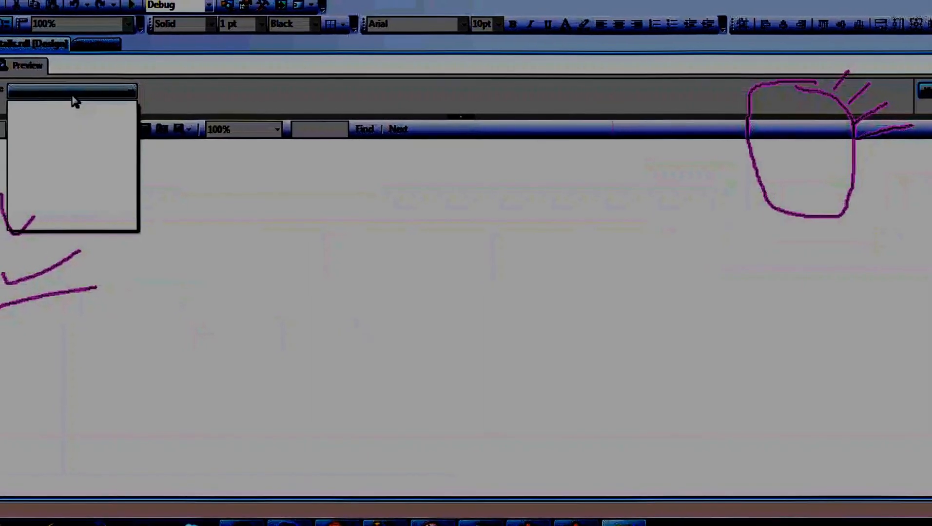
click(33, 94)
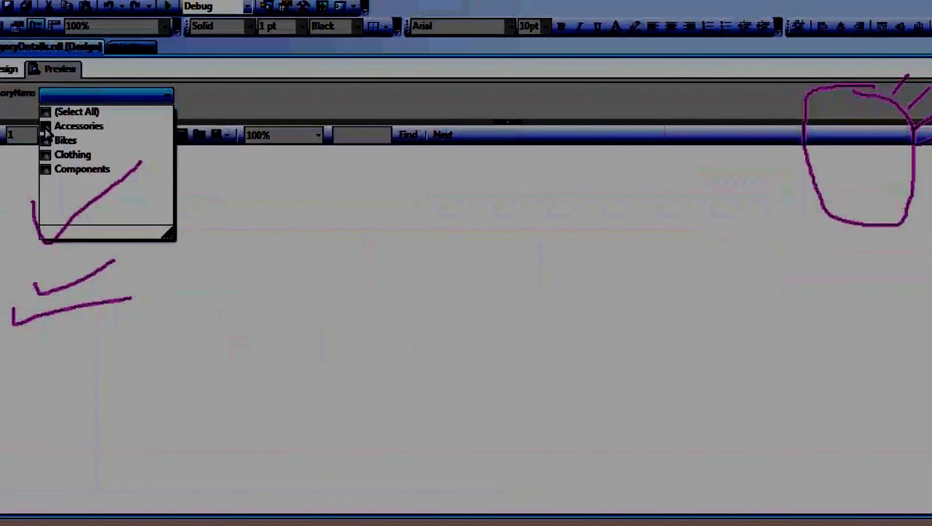
click(33, 125)
click(392, 89)
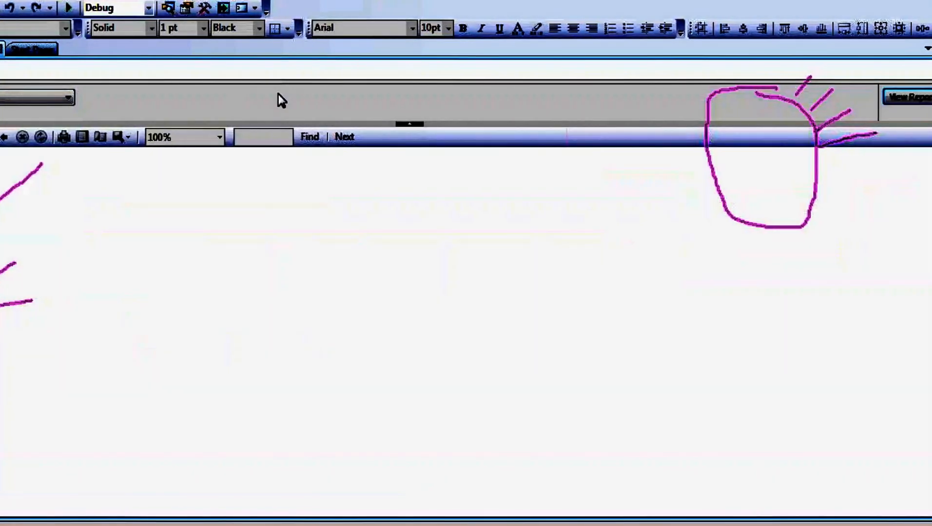
click(913, 97)
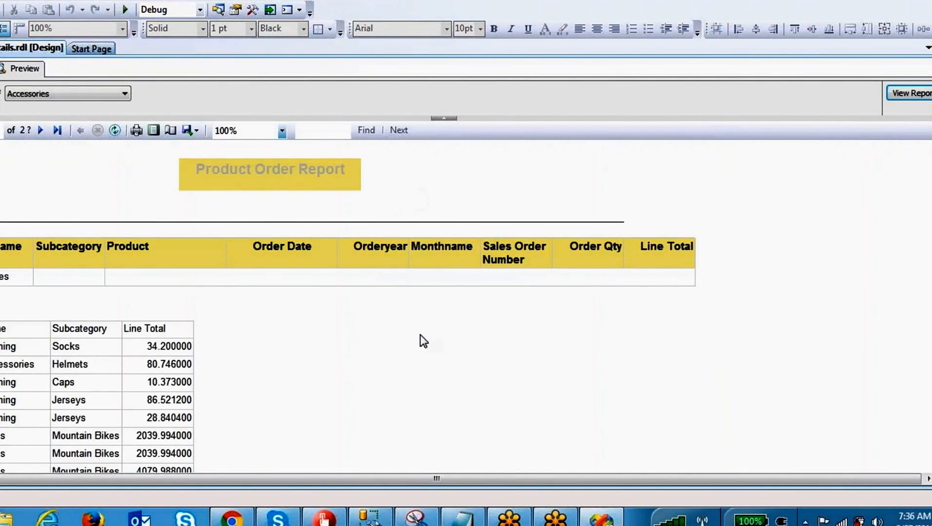
scroll(422, 340, down, 5)
scroll(299, 195, up, 5)
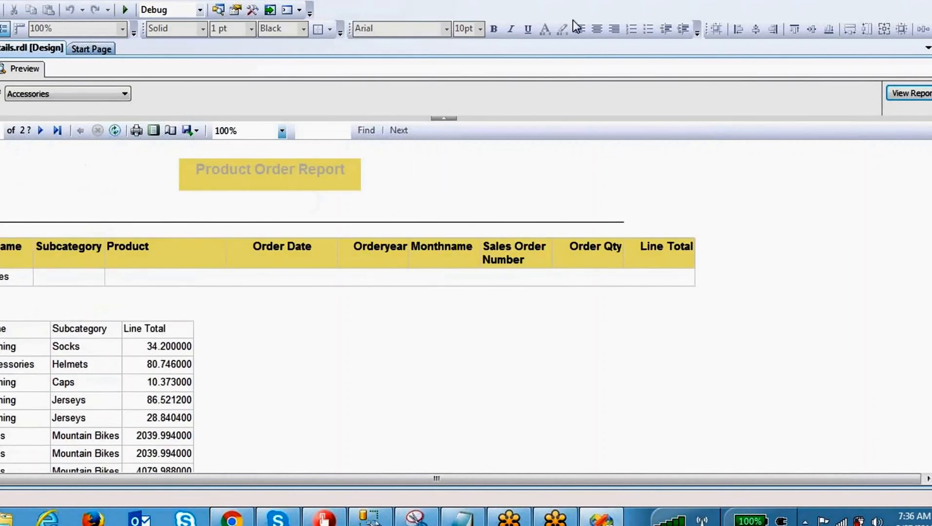
drag(43, 332, 160, 323)
drag(48, 316, 20, 341)
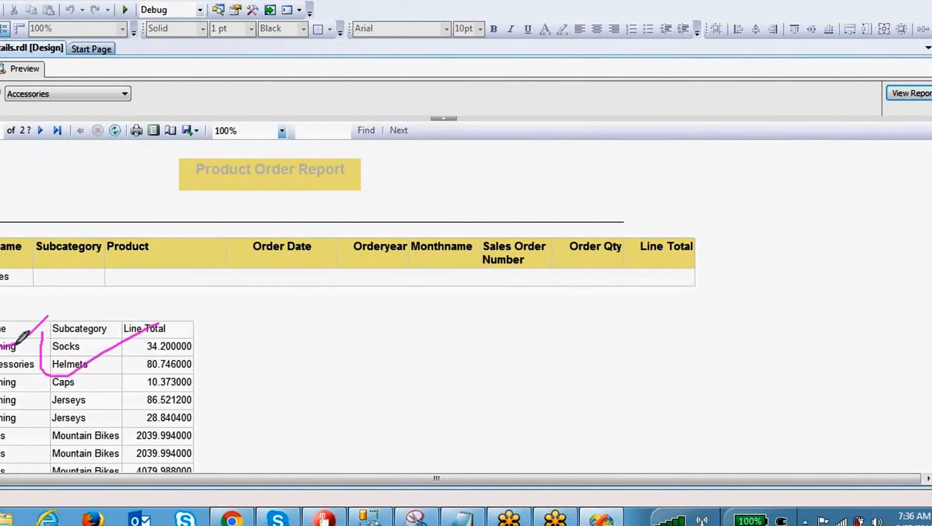
drag(50, 413, 14, 435)
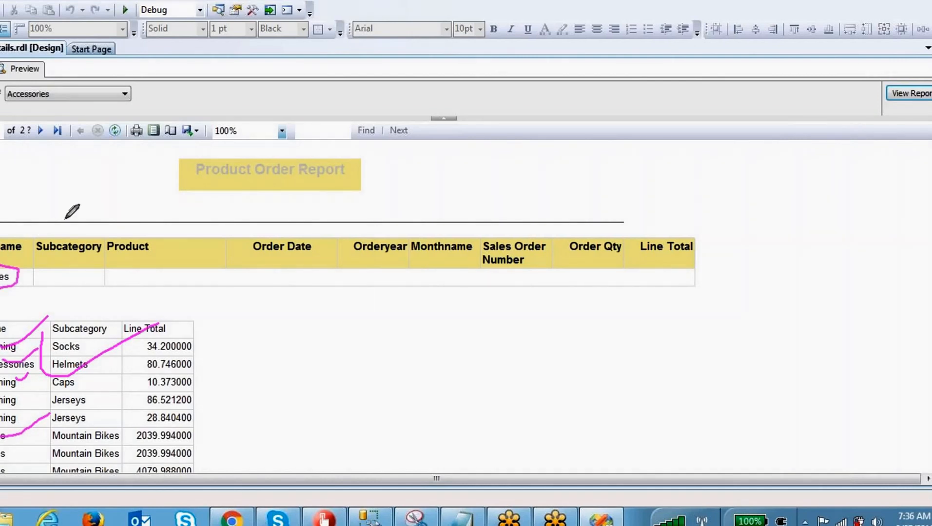
drag(122, 148, 125, 223)
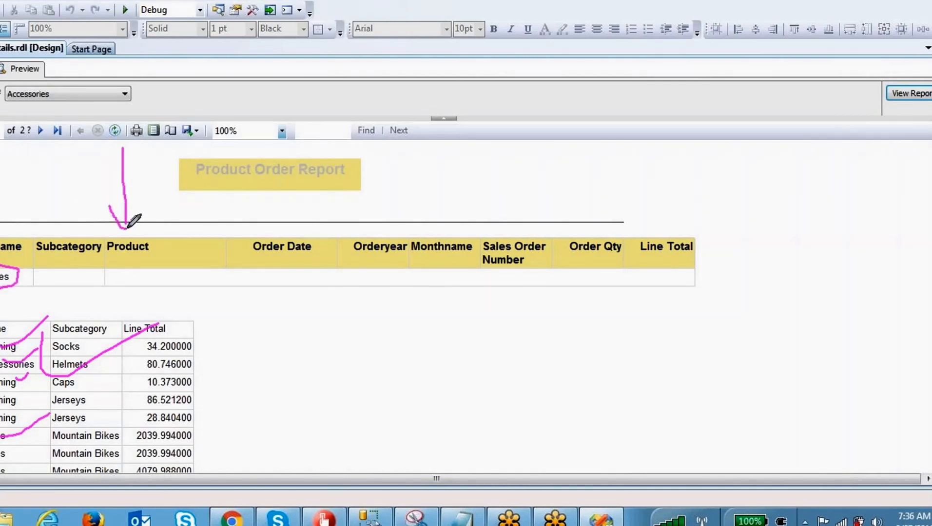
mouse_move(98, 241)
mouse_down()
mouse_move(150, 241)
mouse_move(96, 242)
mouse_up()
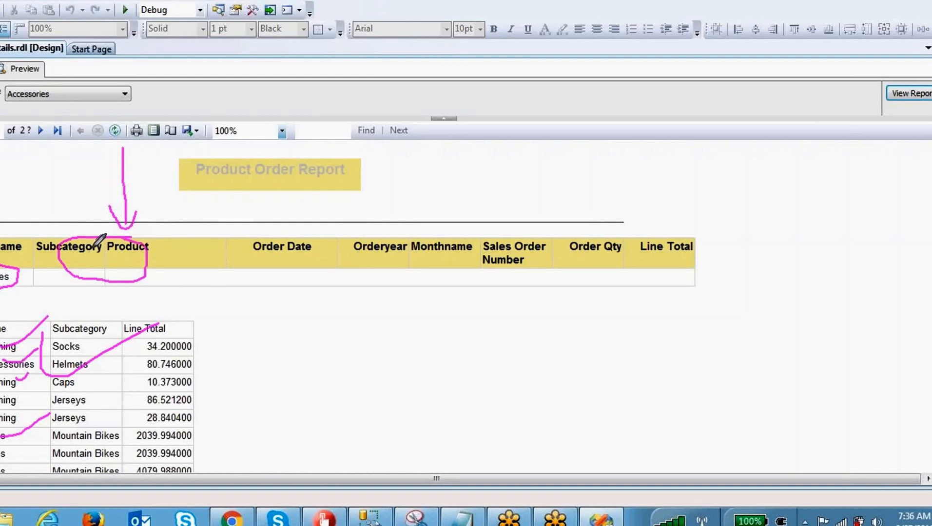
mouse_move(804, 142)
mouse_down()
mouse_move(796, 228)
mouse_move(881, 195)
mouse_move(870, 155)
mouse_move(800, 155)
mouse_up()
drag(836, 108, 829, 140)
drag(897, 100, 910, 122)
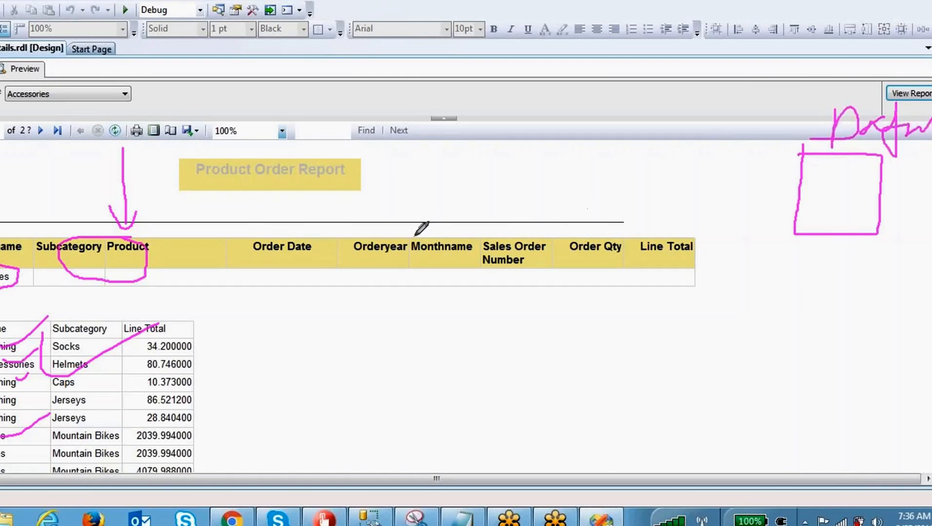
drag(366, 240, 443, 216)
drag(164, 322, 300, 265)
mouse_move(268, 165)
mouse_down()
mouse_move(305, 175)
mouse_move(460, 81)
mouse_up()
drag(809, 202, 548, 266)
mouse_move(852, 224)
mouse_down()
mouse_move(805, 319)
mouse_move(188, 384)
mouse_up()
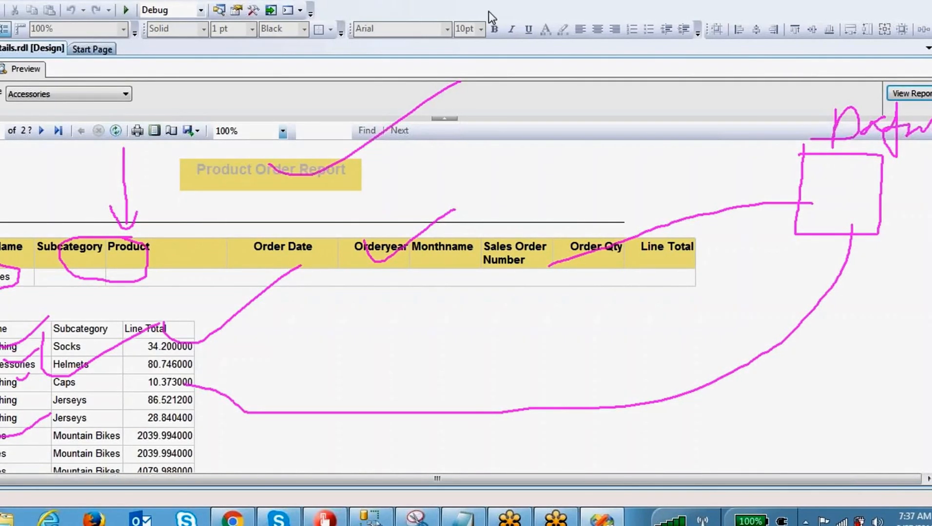
Return to the report's design view and show the Report Data pane with its parameters and datasets.
click(0, 69)
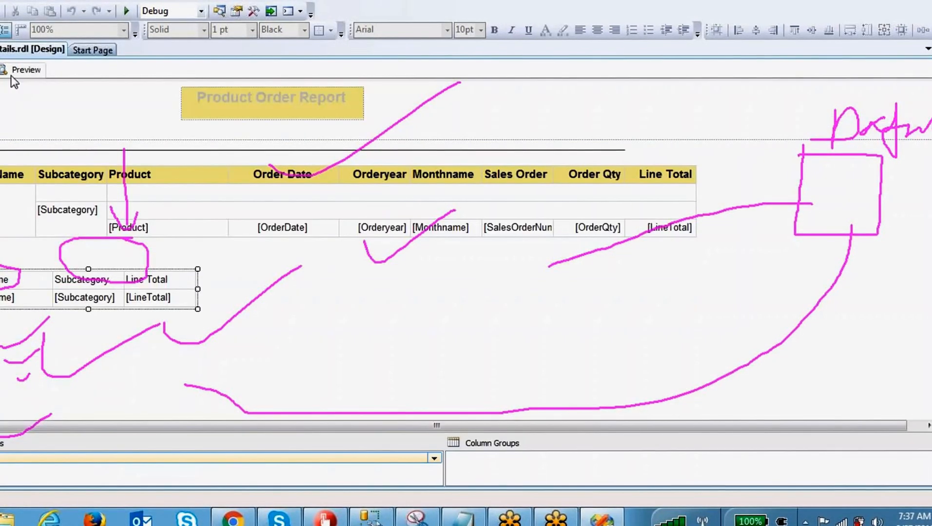
click(621, 14)
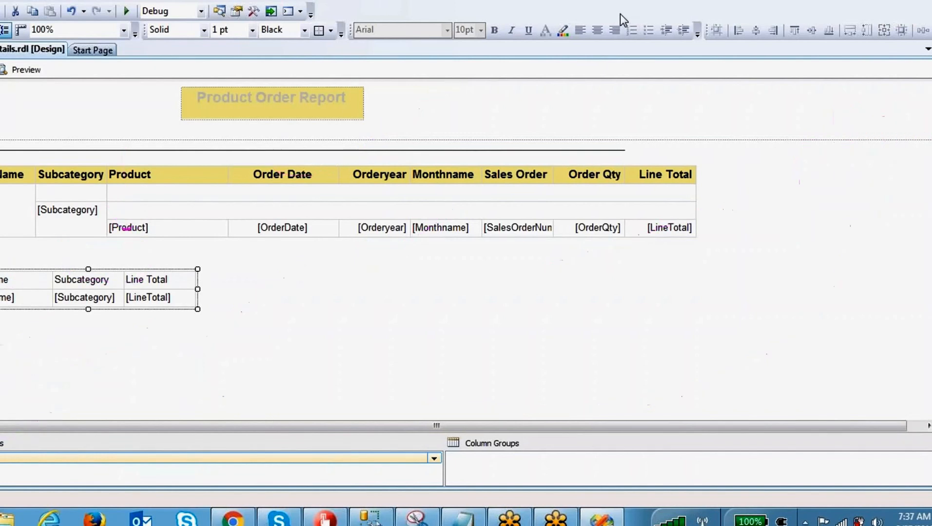
drag(728, 241, 457, 172)
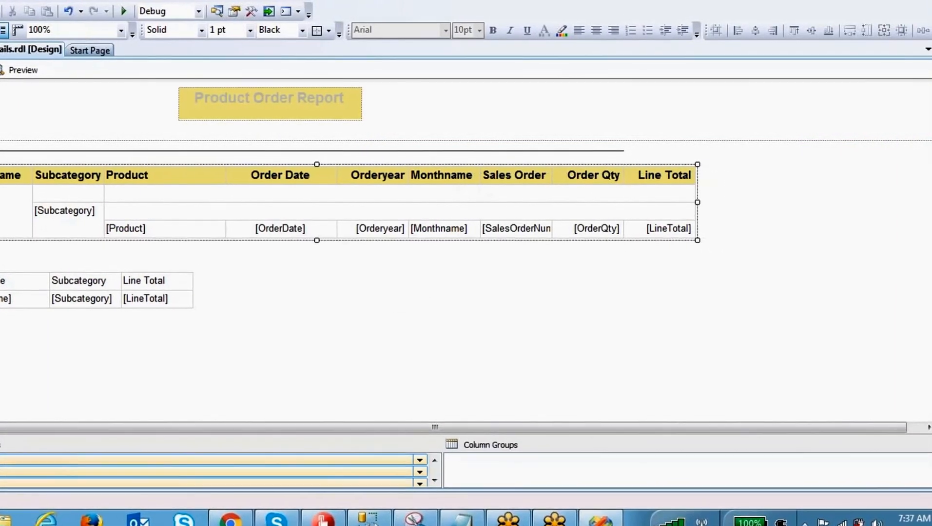
drag(285, 326, 122, 288)
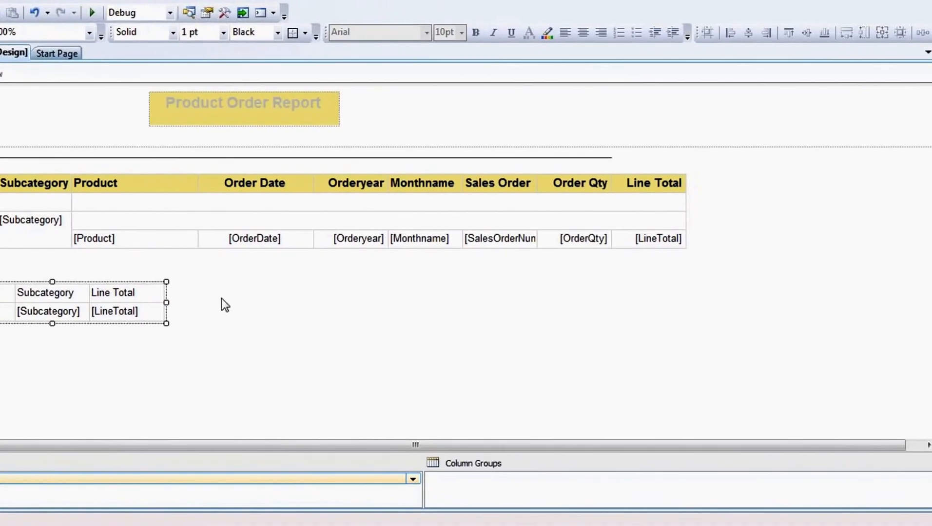
click(221, 299)
click(0, 0)
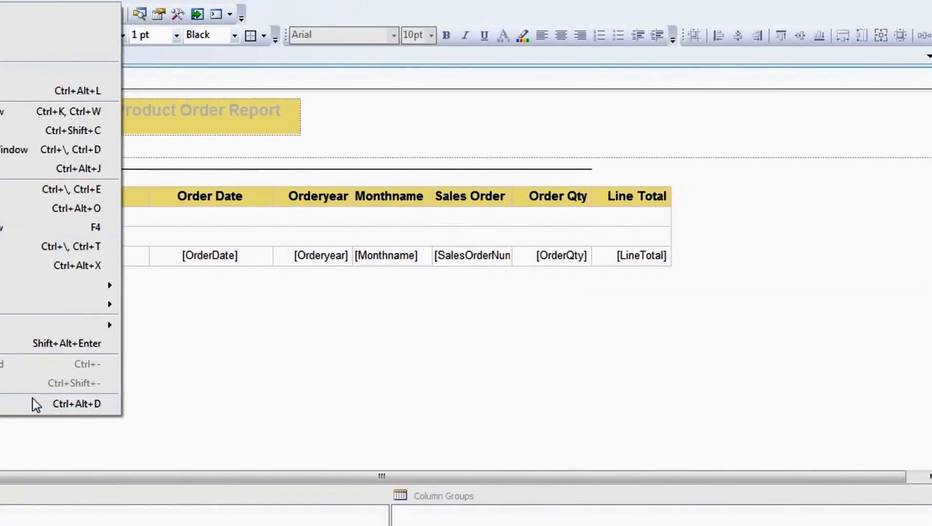
click(33, 399)
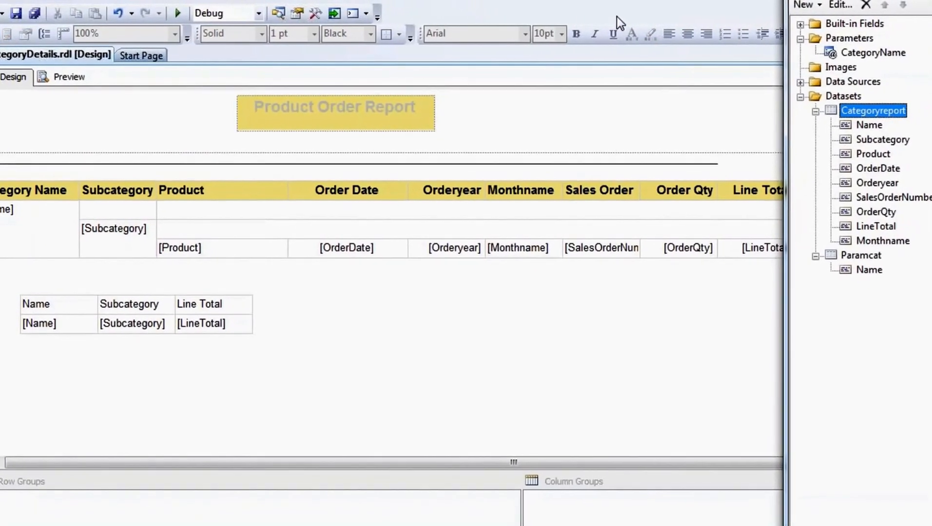
key(ctrl+shift+d)
mouse_move(867, 101)
mouse_down()
mouse_move(842, 101)
mouse_move(930, 119)
mouse_move(894, 102)
mouse_up()
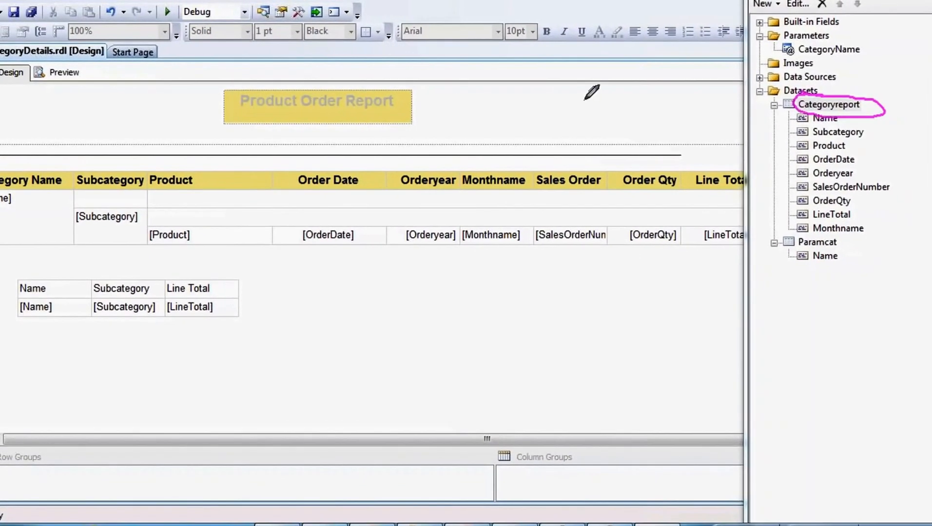
drag(787, 102, 471, 188)
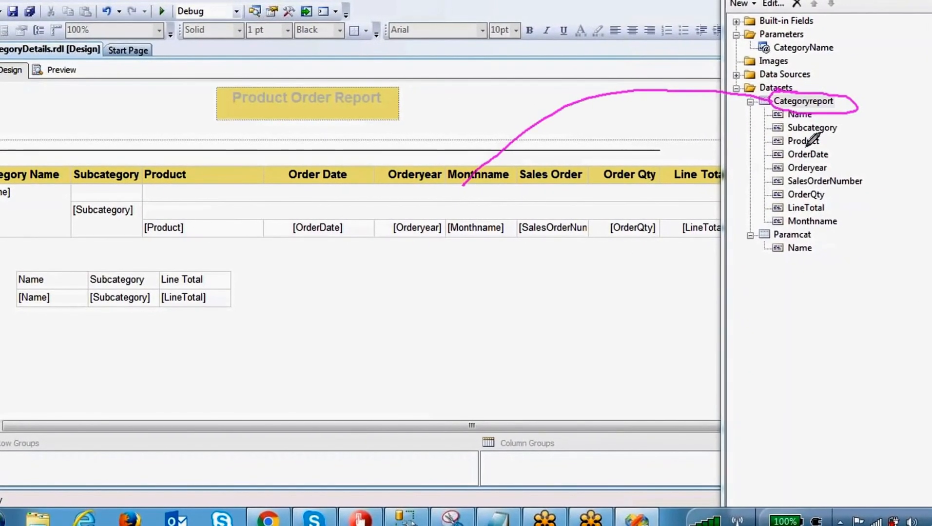
drag(805, 127, 182, 293)
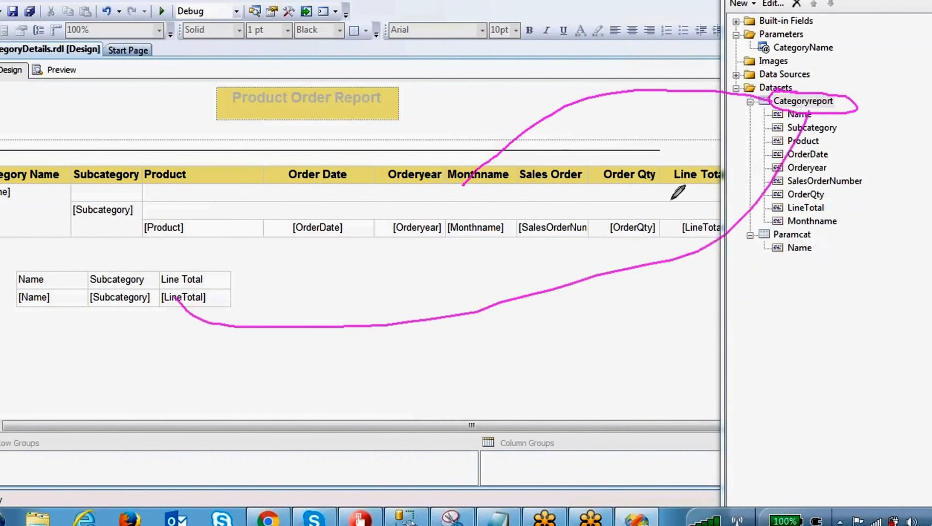
drag(800, 79, 837, 119)
drag(833, 79, 795, 124)
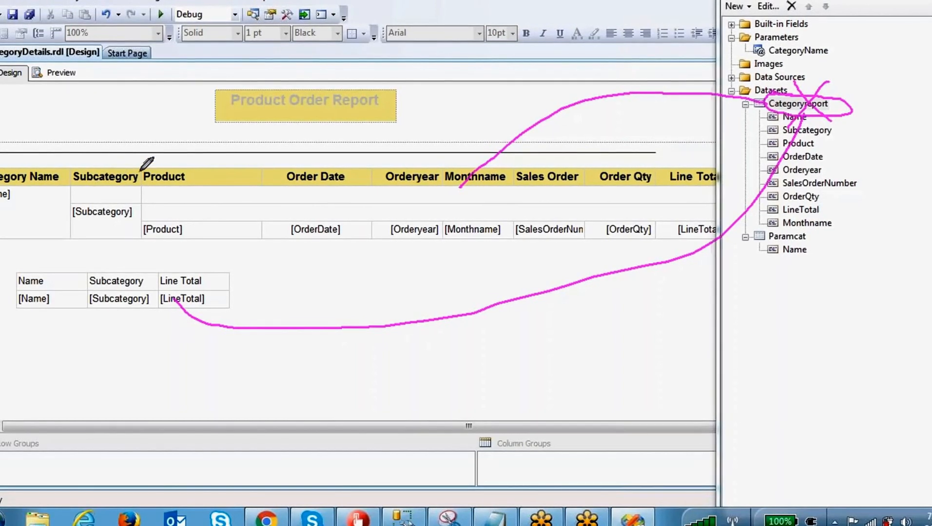
drag(162, 165, 230, 214)
drag(221, 167, 182, 207)
drag(119, 285, 260, 219)
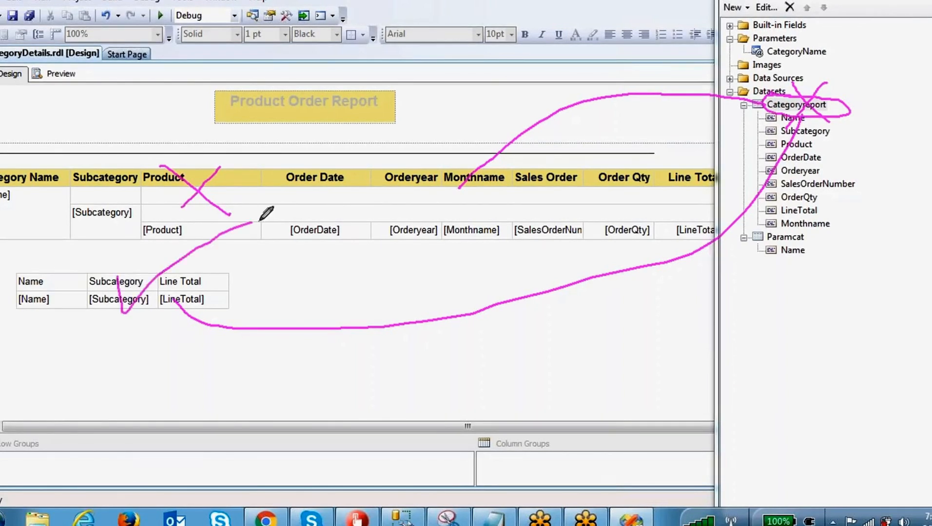
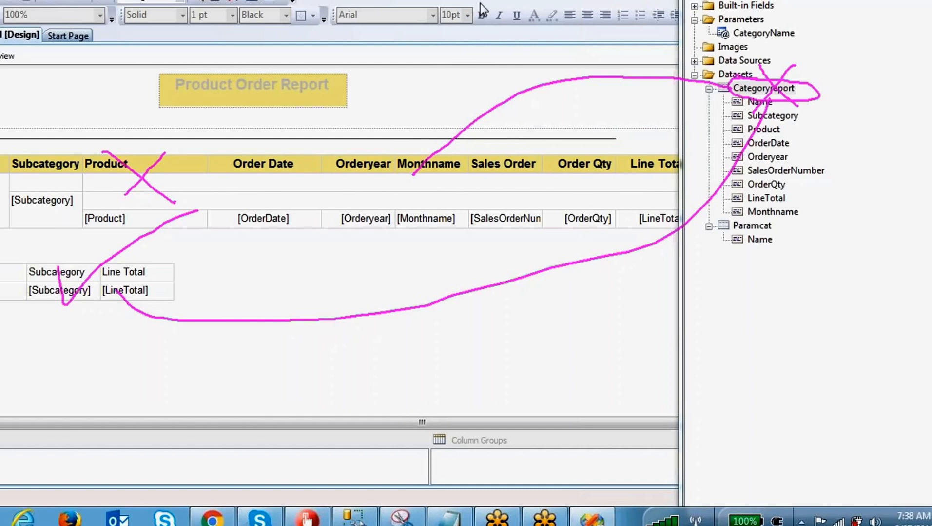
key(Escape)
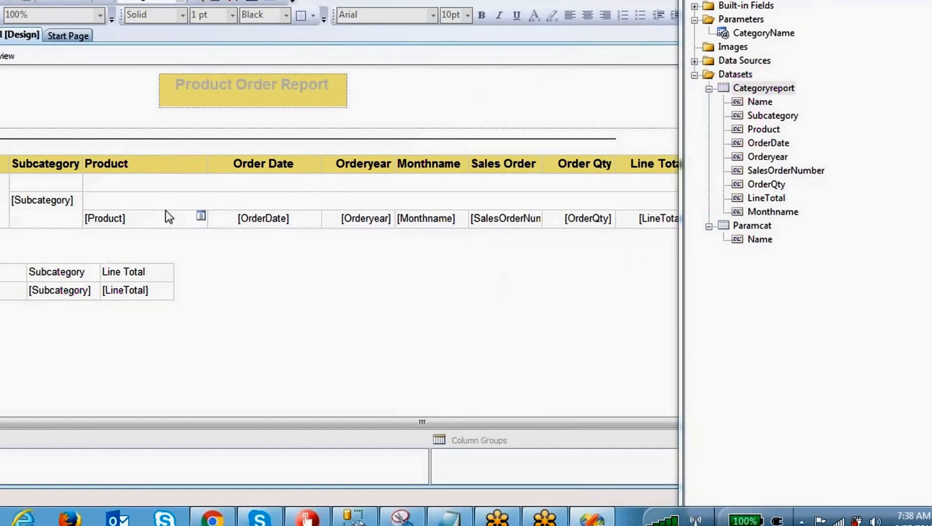
click(62, 113)
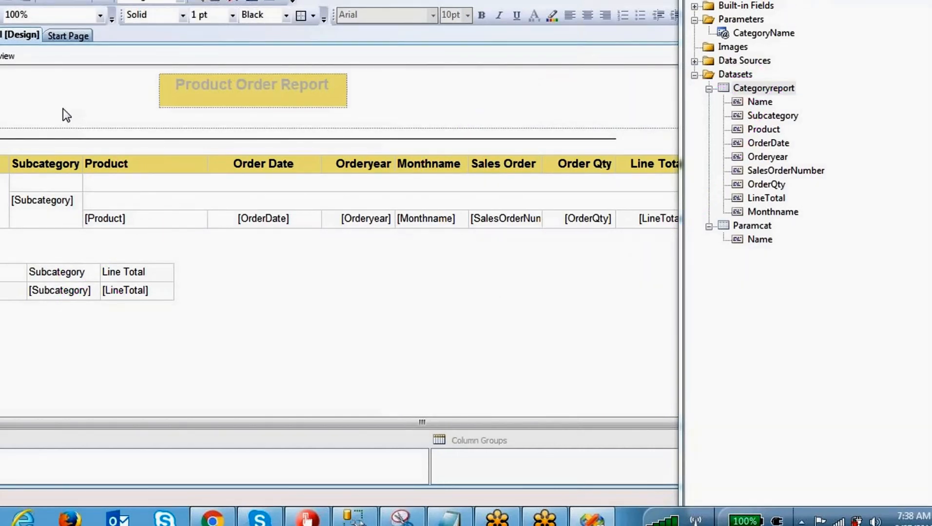
Add a text report parameter named SubCategory with the prompt SubCategoryName, allowing multiple values.
right_click(755, 20)
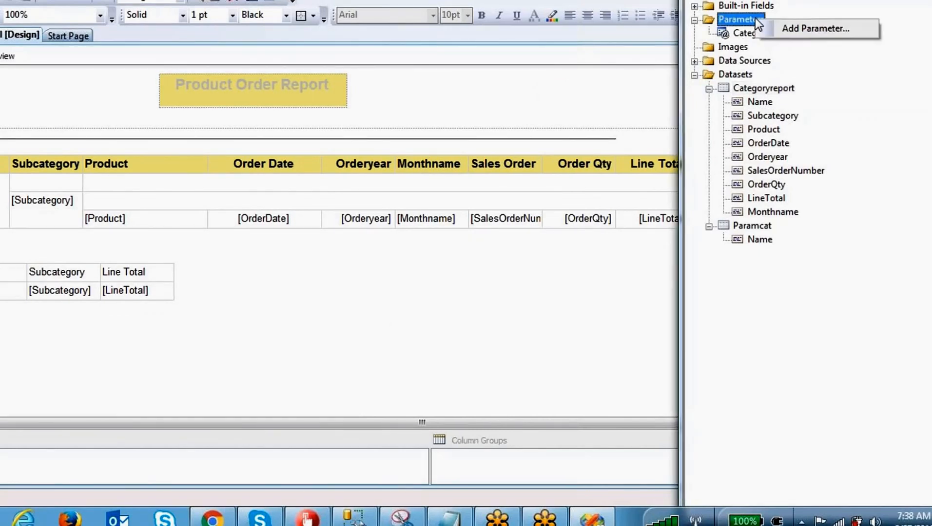
click(807, 27)
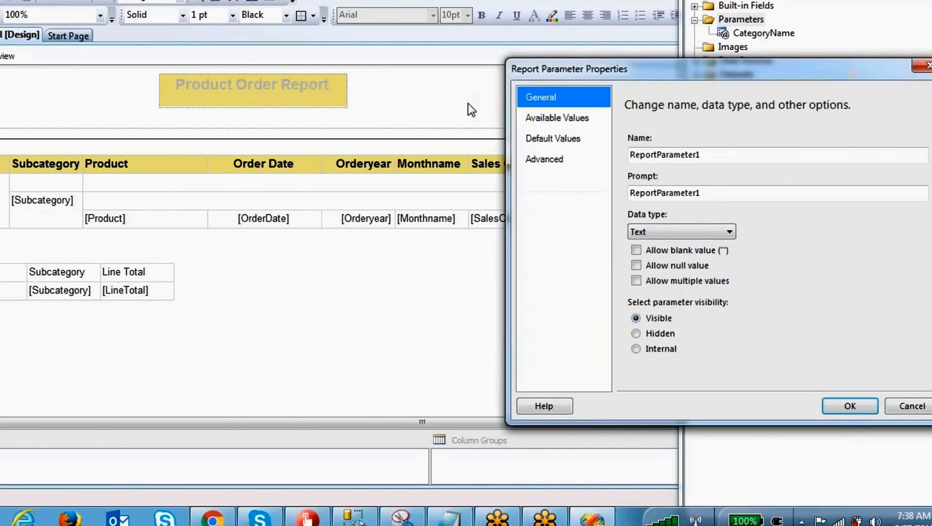
drag(736, 155, 500, 154)
text(Su)
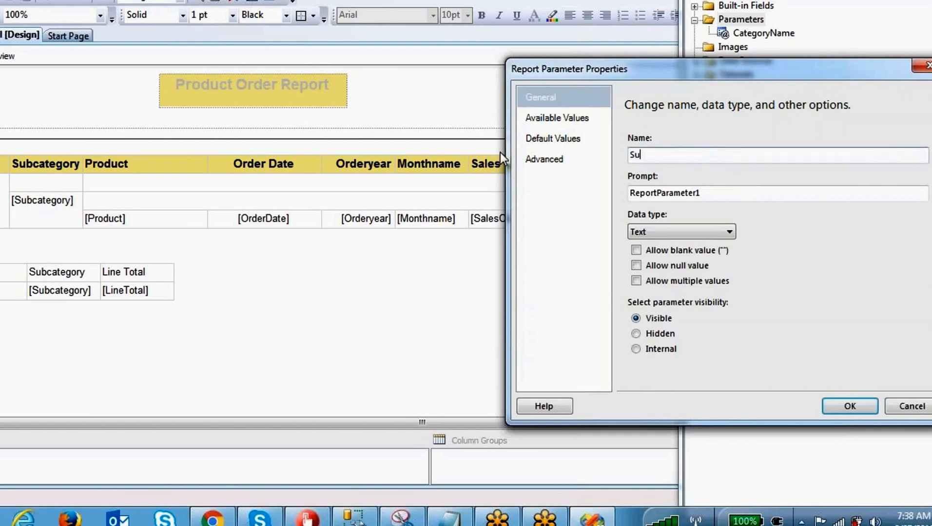
text(bCategory)
key(Tab)
text(SubCategory)
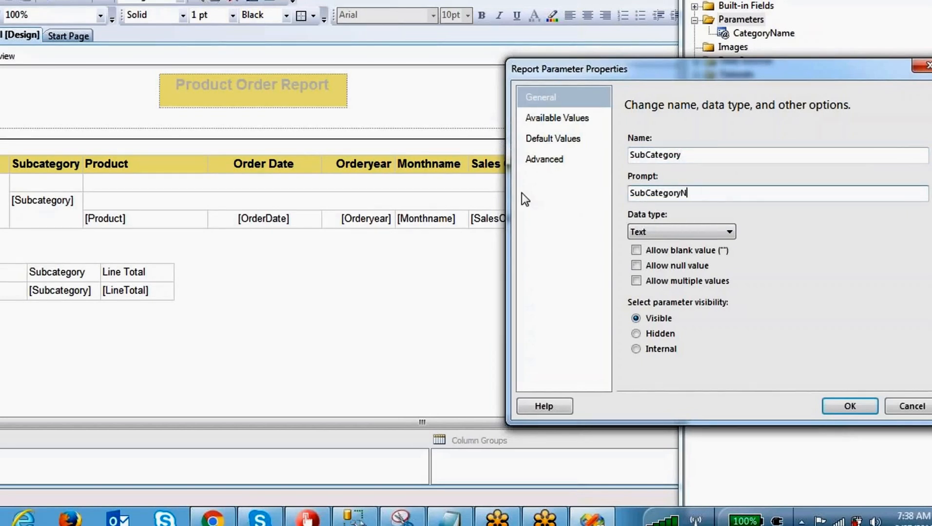
click(642, 280)
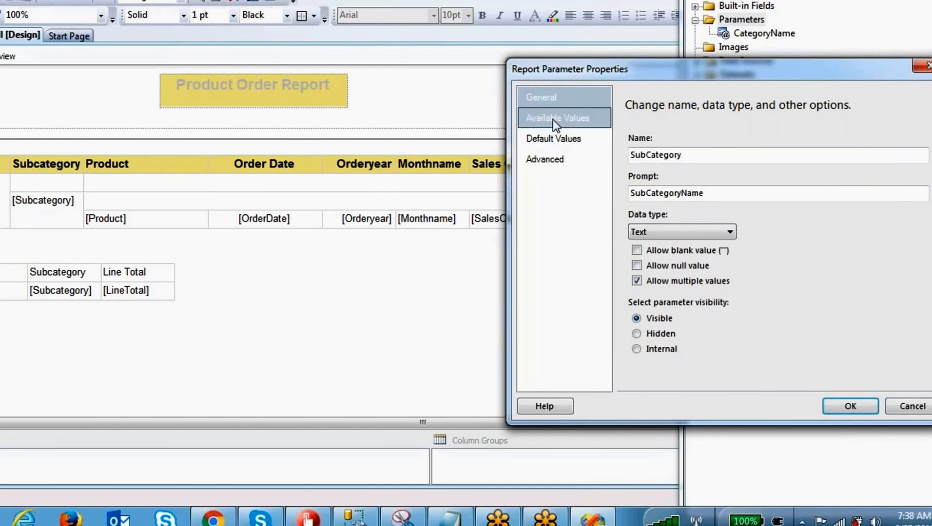
click(852, 407)
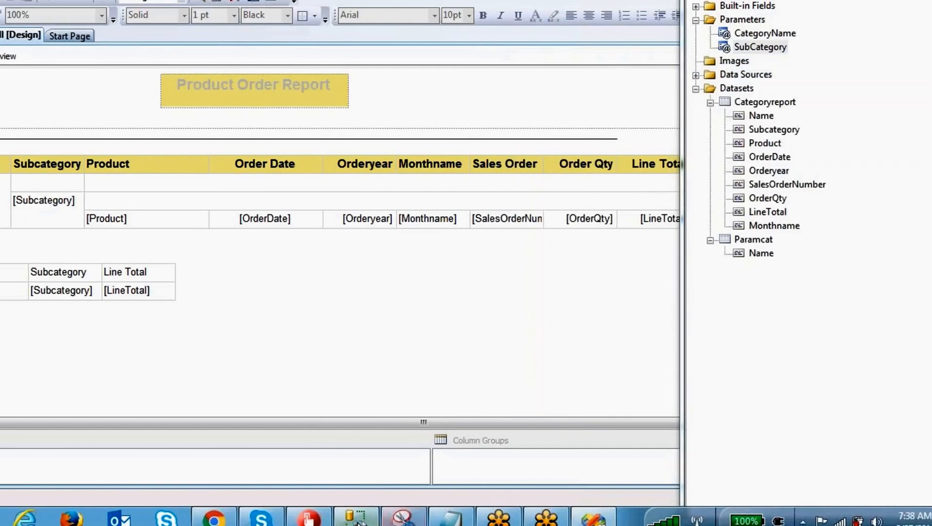
Switch to SQL Server Management Studio and pick out the Production.ProductSubcategory table name in the main query for reuse.
click(395, 517)
click(468, 166)
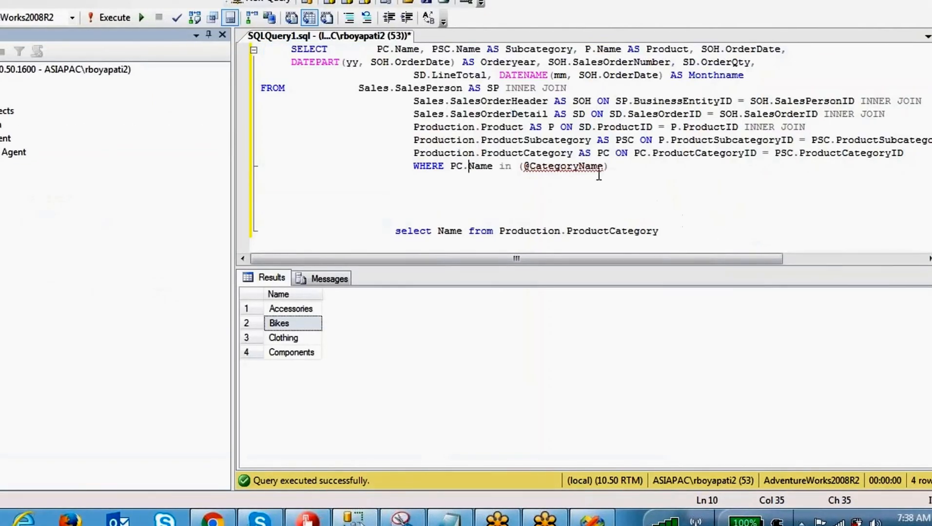
drag(591, 141, 413, 140)
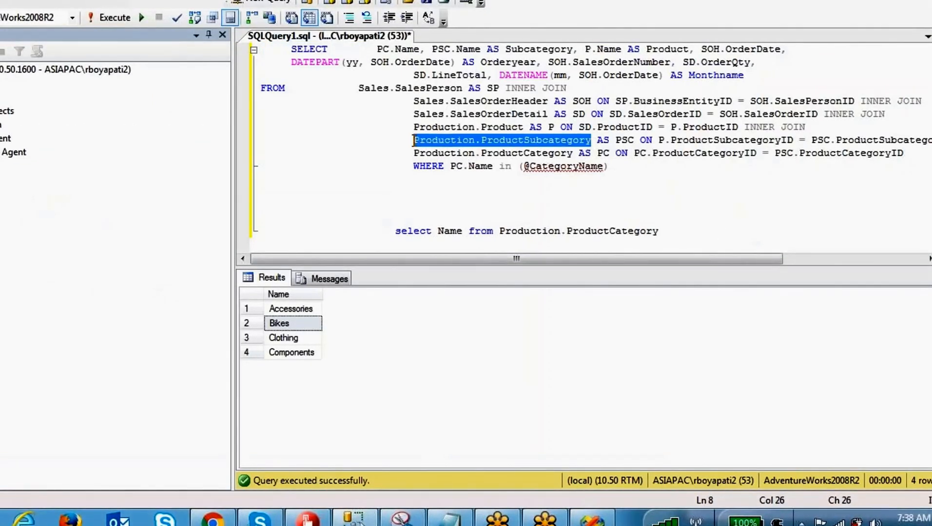
Below the ProductCategory query, write "select Name from Production.ProductSubcategory" and run only that statement.
click(722, 229)
scroll(722, 229, down, 3)
key(Return)
key(Return)
key(Return)
text(select )
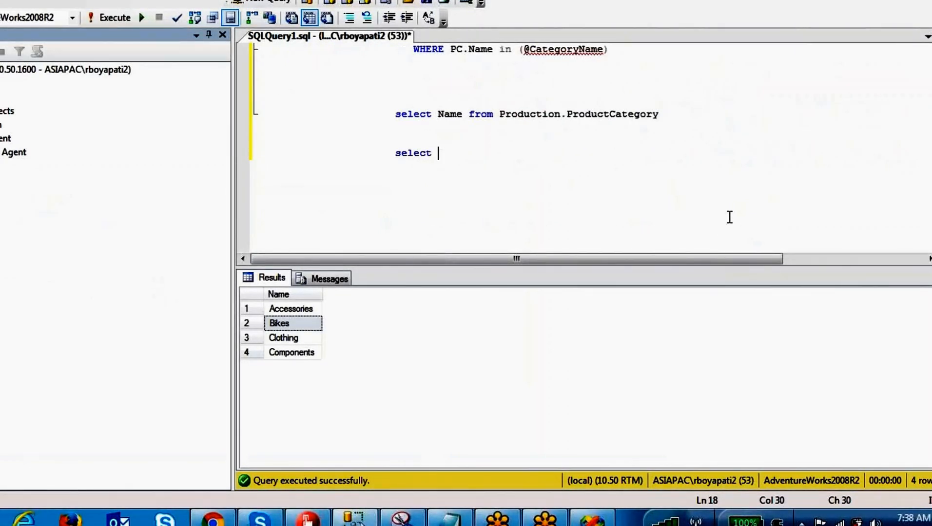
text(*Nam)
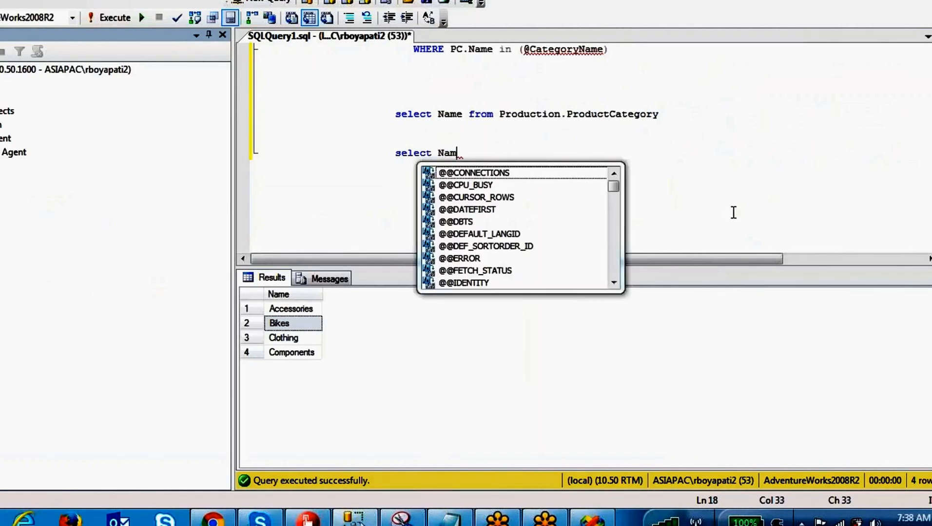
text(e from Production.ProductSubcategory)
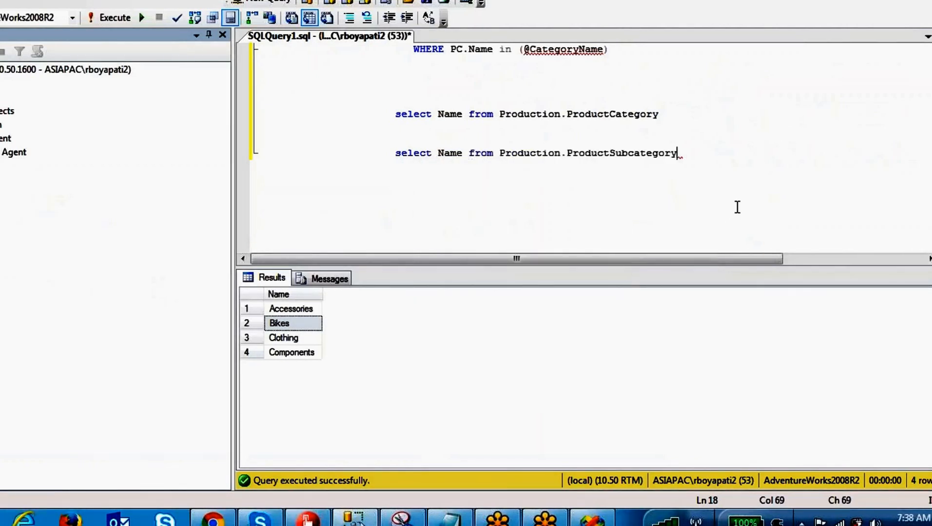
key(shift+Up)
key(F5)
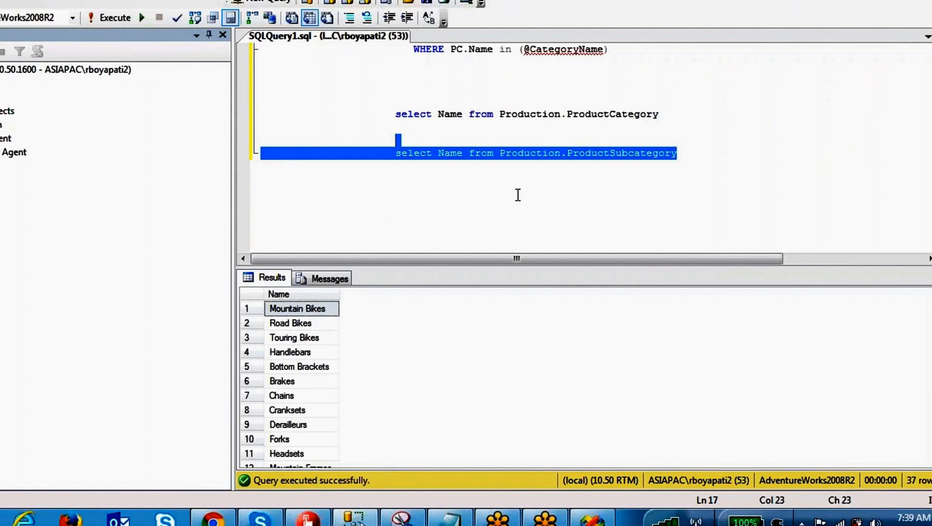
Add distinct before Name in the ProductSubcategory query, run it again and review the returned subcategory names.
click(465, 155)
click(439, 154)
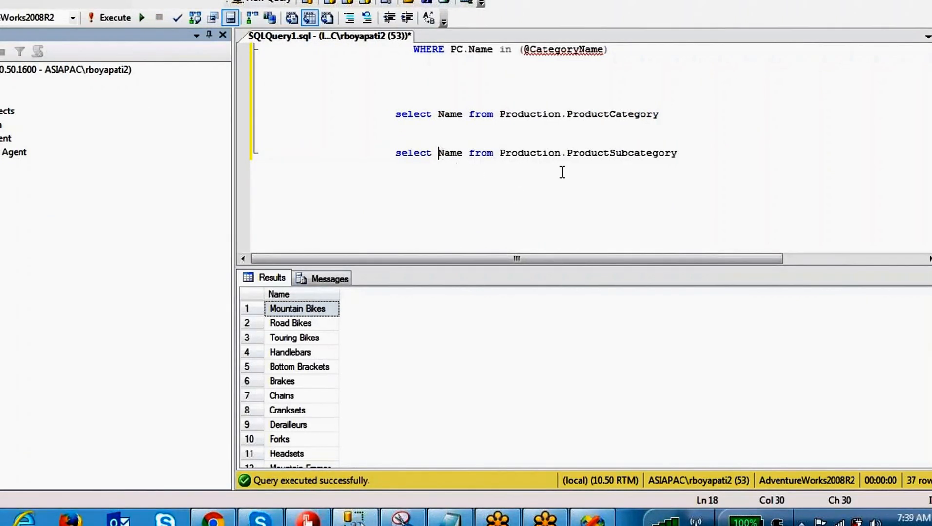
text(distinct)
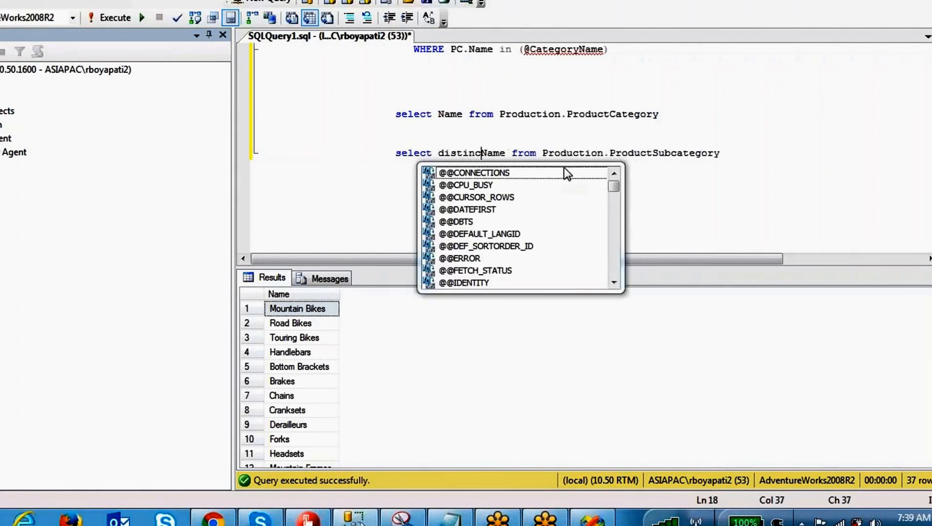
drag(770, 153, 770, 139)
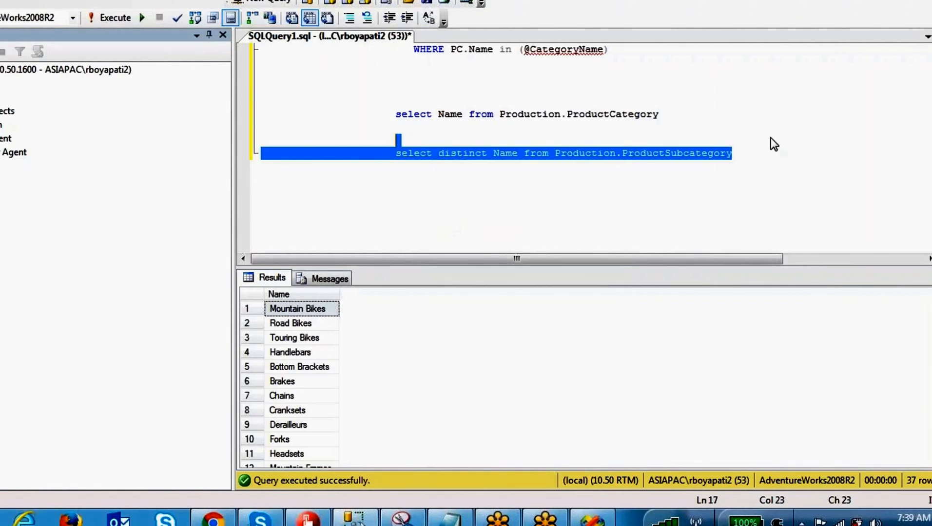
key(F5)
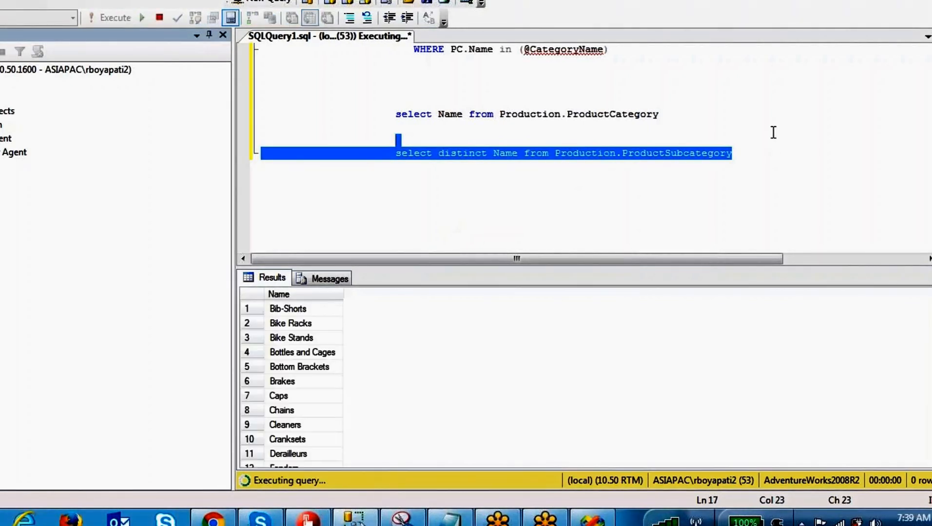
click(621, 252)
drag(756, 155, 395, 155)
drag(292, 323, 321, 475)
Copy the statement "select distinct Name from Production.ProductSubcategory".
click(664, 153)
drag(748, 146, 404, 154)
key(ctrl+c)
click(751, 183)
click(756, 152)
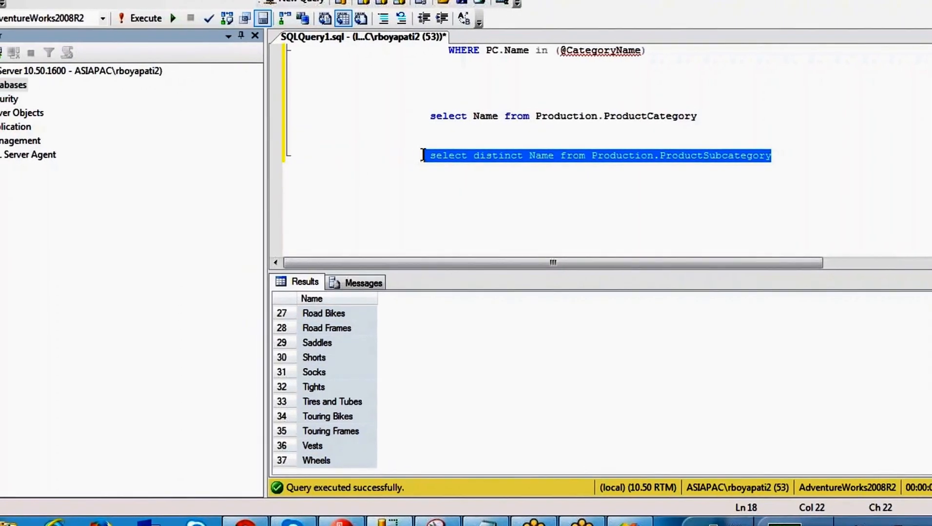
Switch back to the report designer and start a new dataset embedded in the report, named ParmSub.
click(607, 523)
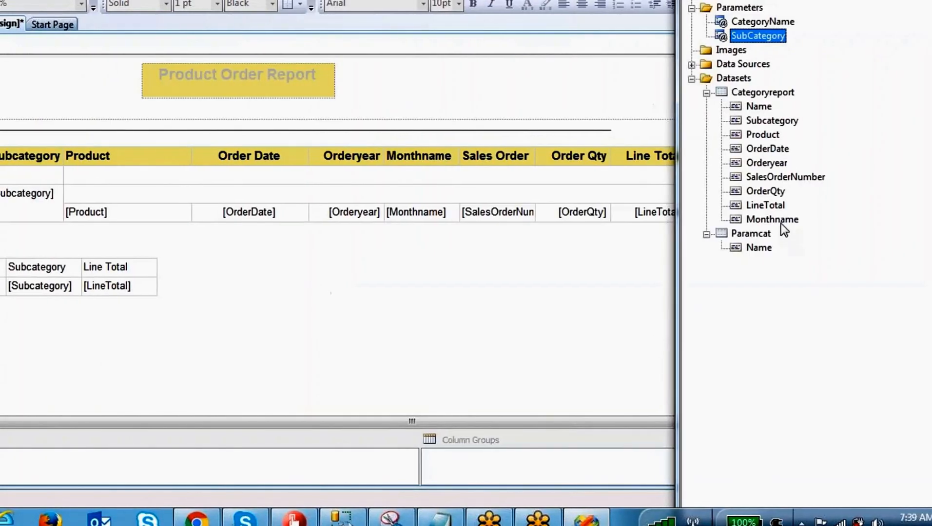
click(751, 234)
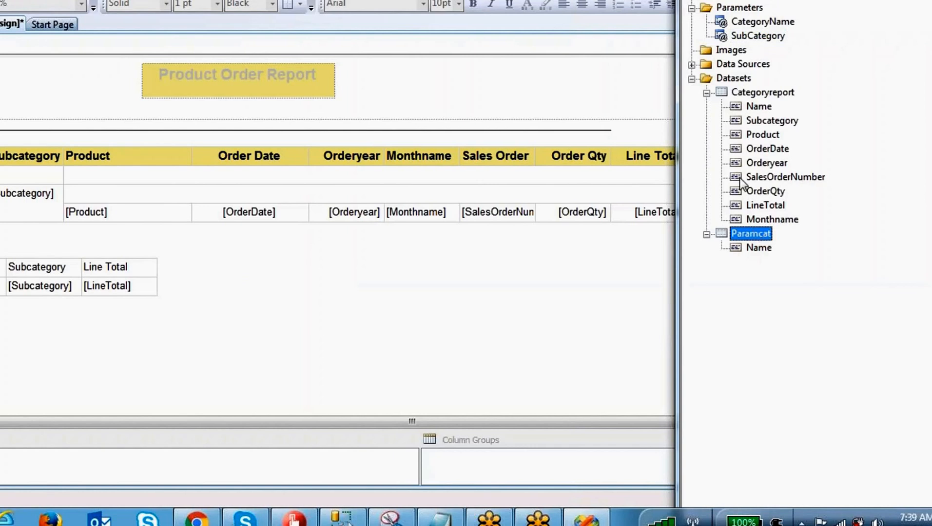
right_click(739, 78)
click(775, 87)
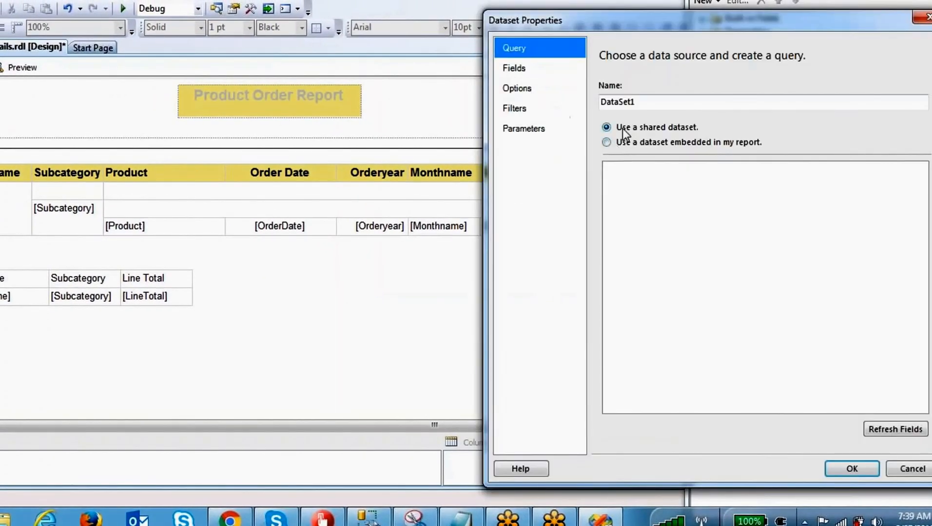
click(606, 141)
drag(639, 103, 551, 93)
text(Parm)
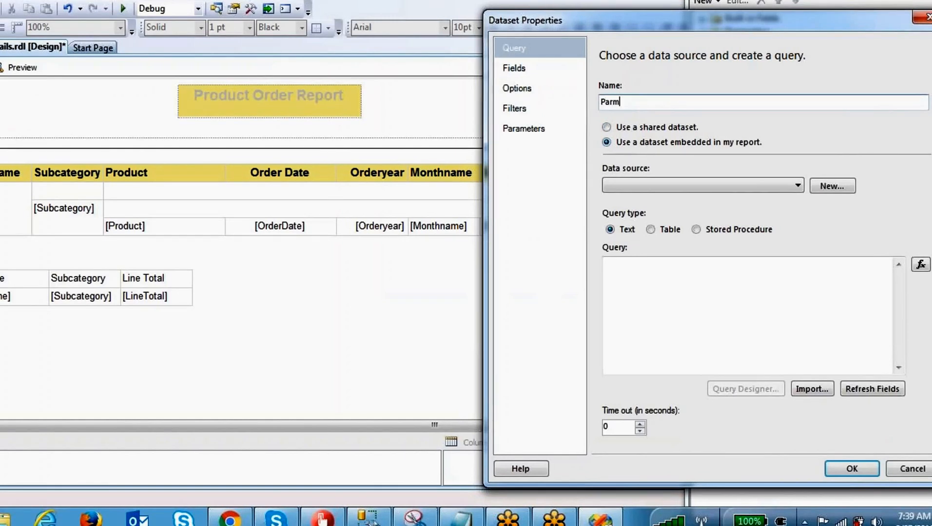
Use DataSource1 and the copied query "select distinct Name from Production.ProductSubcategory" for the ParmSub dataset, and save it.
click(693, 186)
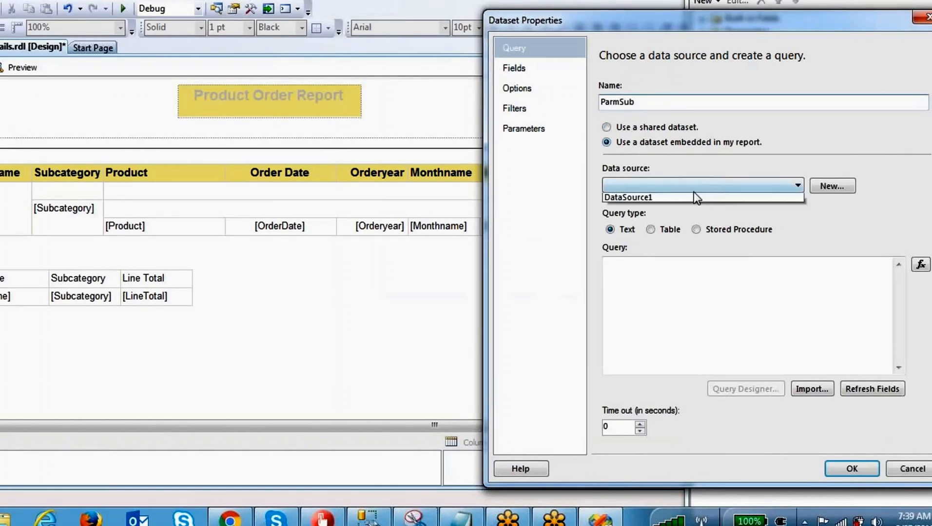
click(687, 199)
click(682, 285)
key(ctrl+v)
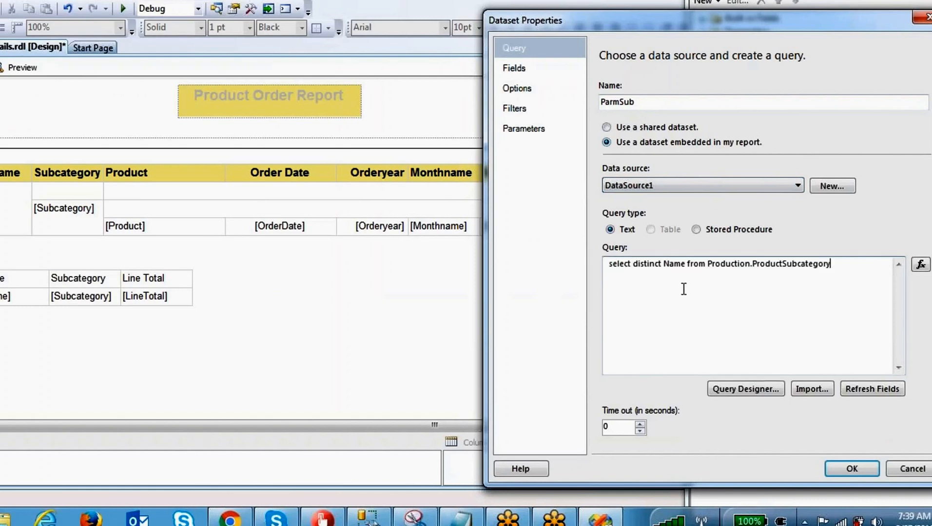
click(868, 468)
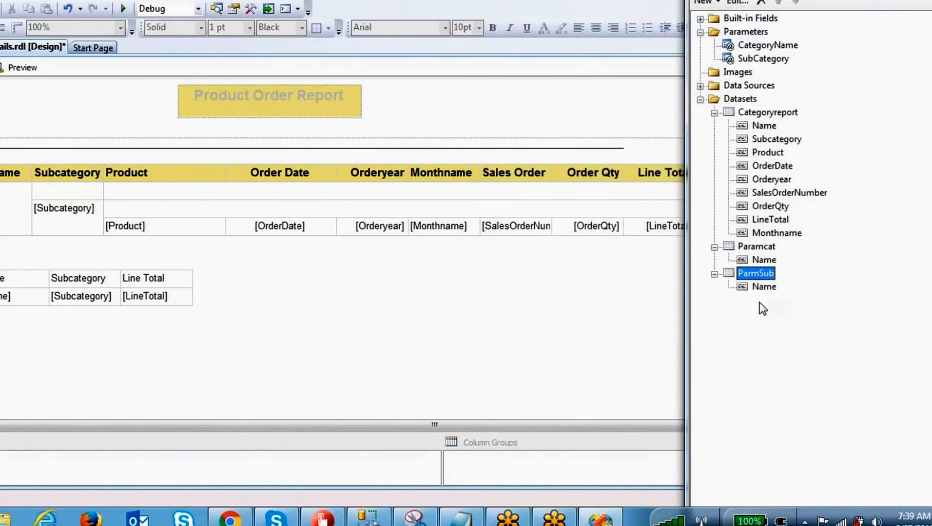
Delete the small Subcategory and Line Total summary table below the main report table.
click(113, 266)
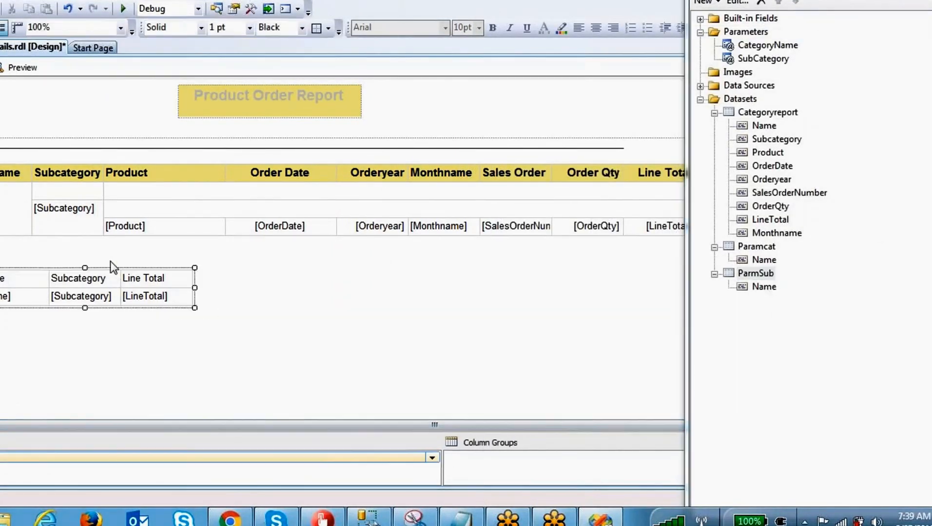
key(Delete)
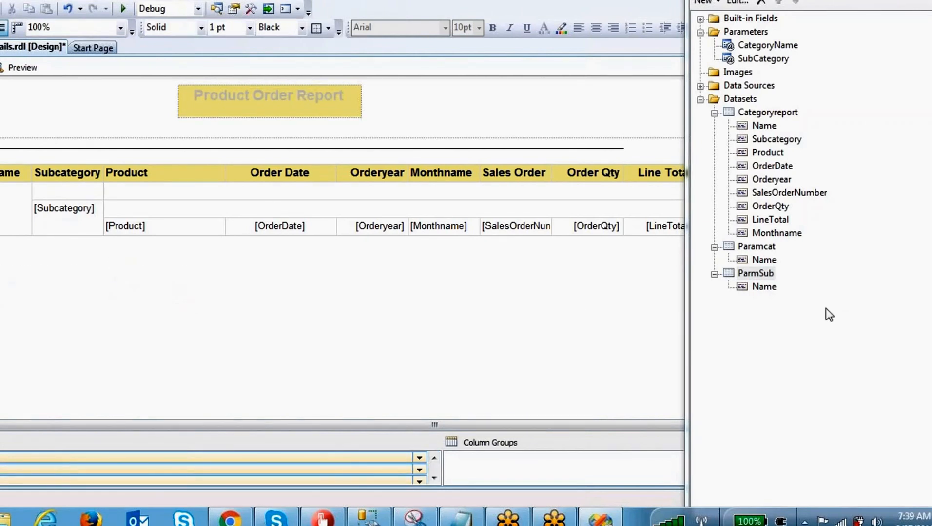
Give the SubCategory parameter available values from the ParmSub dataset, with Name as both value and label field.
click(756, 59)
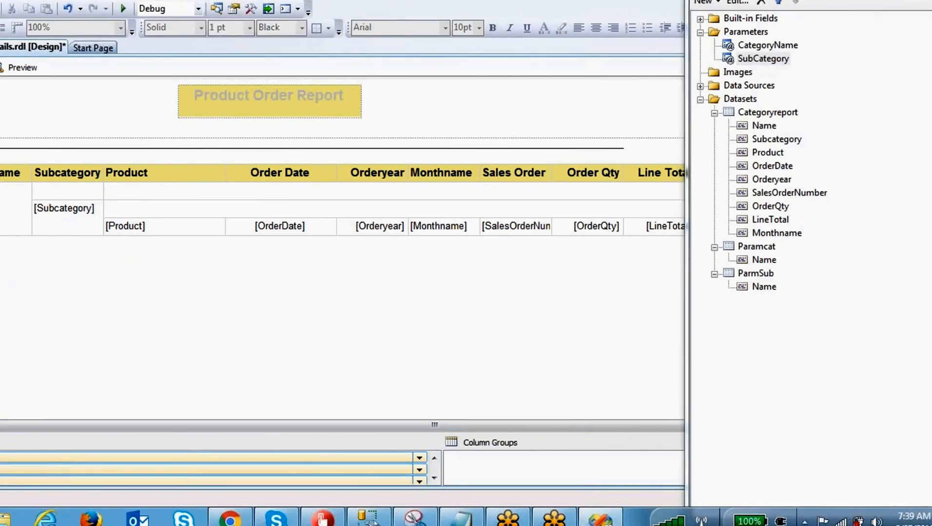
double_click(756, 59)
click(567, 129)
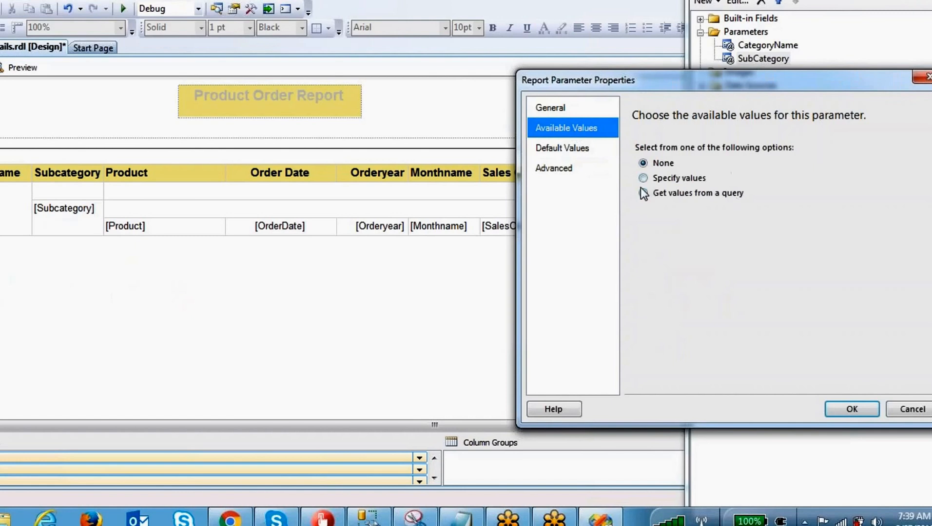
click(643, 193)
click(733, 240)
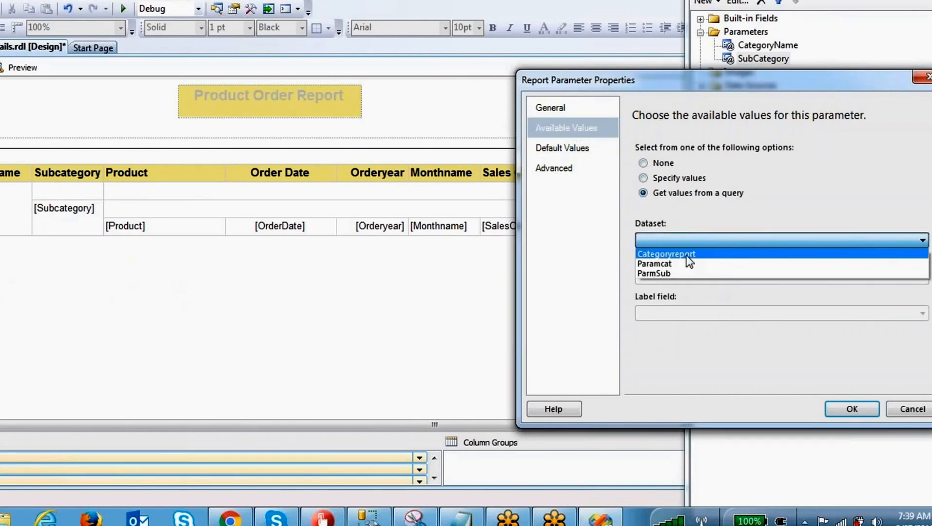
click(664, 274)
click(665, 276)
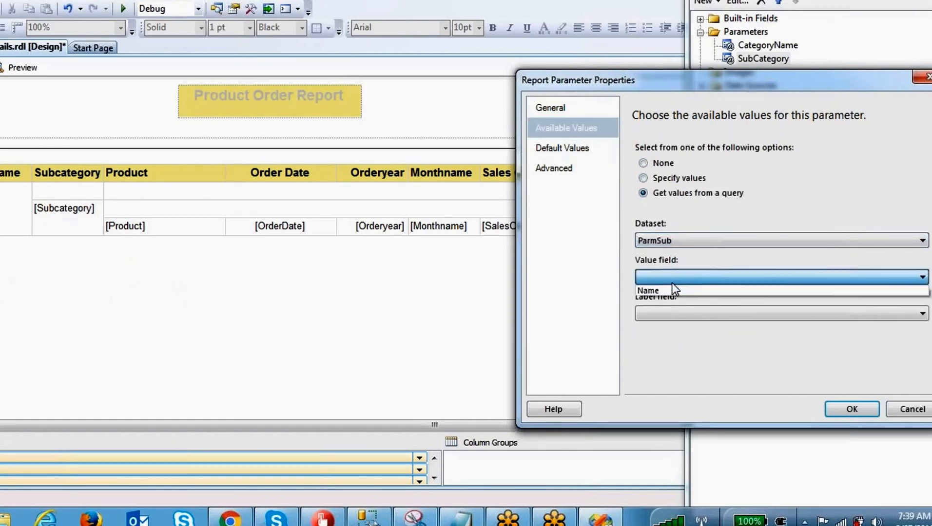
click(671, 288)
click(673, 314)
click(662, 326)
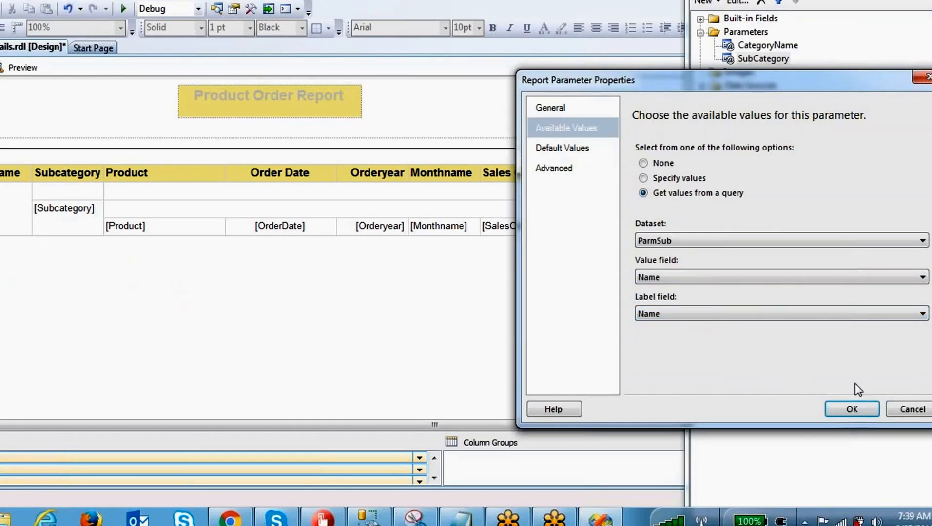
click(864, 408)
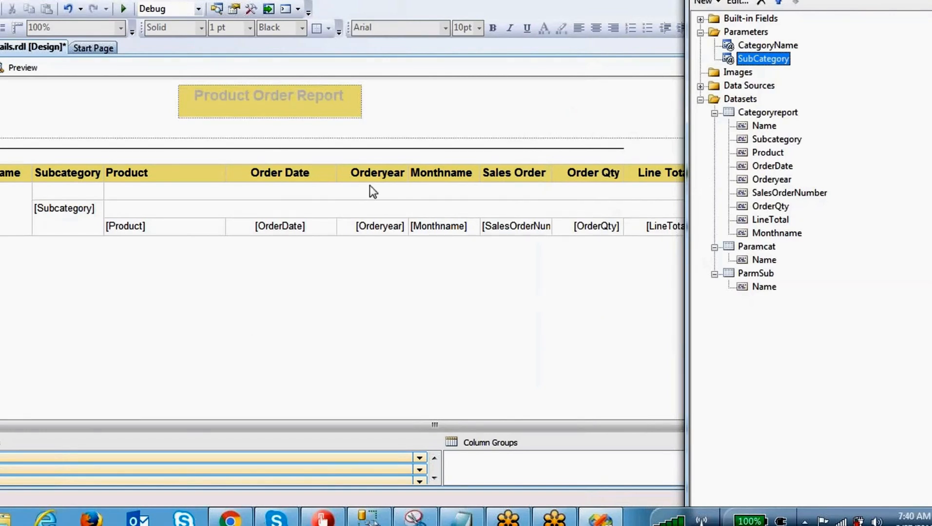
Add a second filter to the main table's tablix properties on [Subcategory] with the In operator.
click(205, 172)
click(196, 157)
right_click(197, 156)
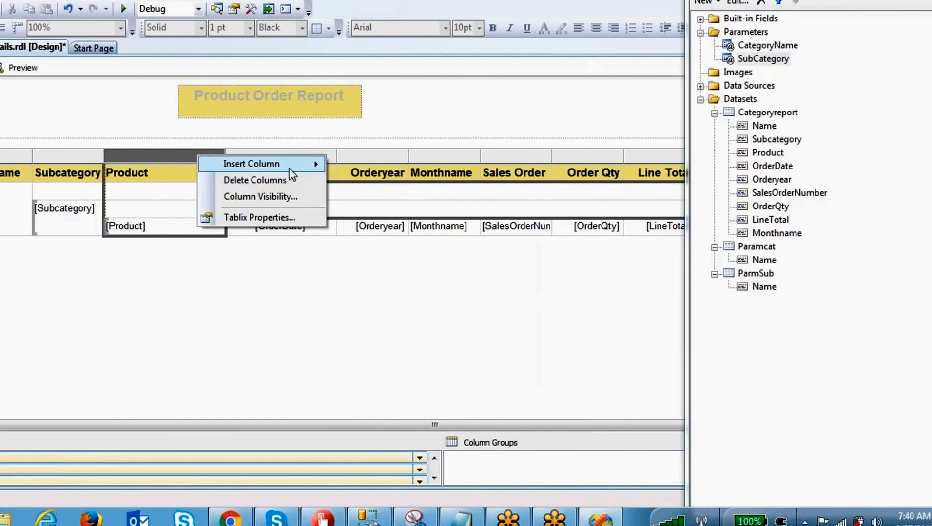
mouse_move(291, 168)
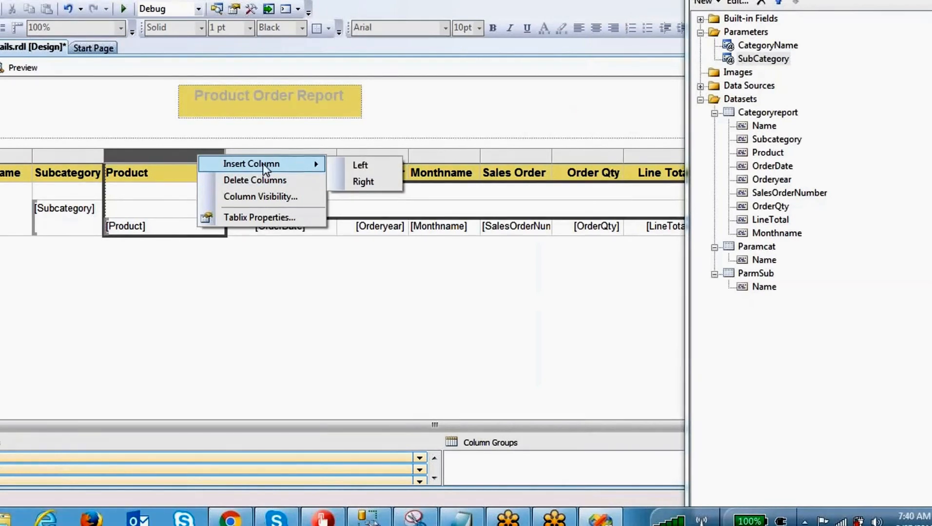
click(253, 218)
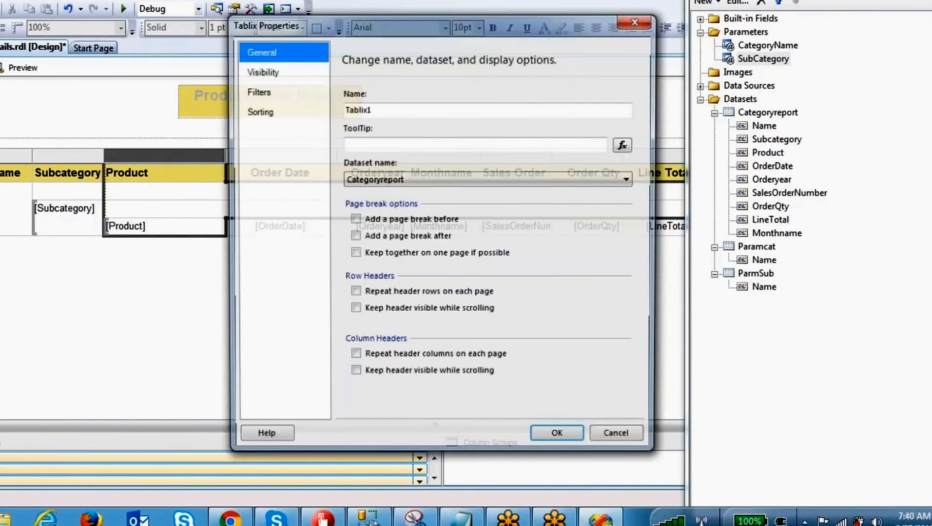
click(310, 94)
click(365, 112)
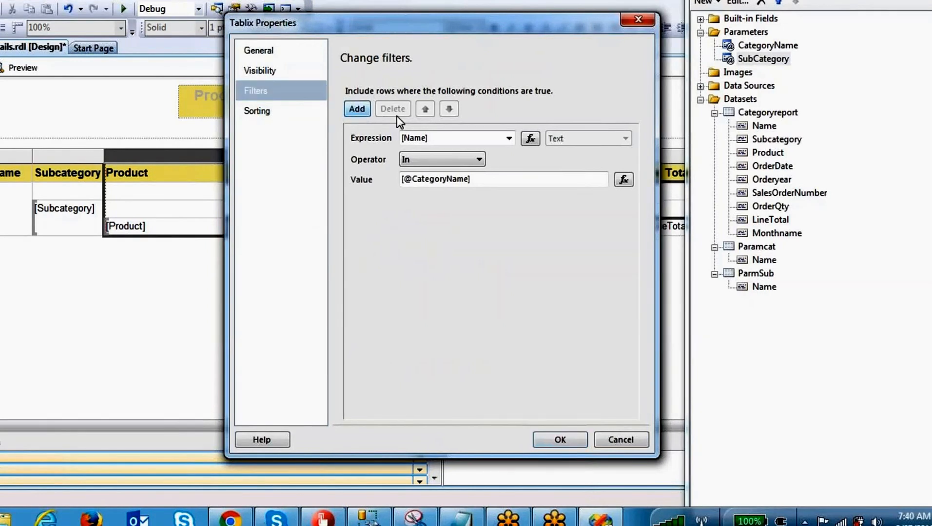
click(508, 212)
click(443, 236)
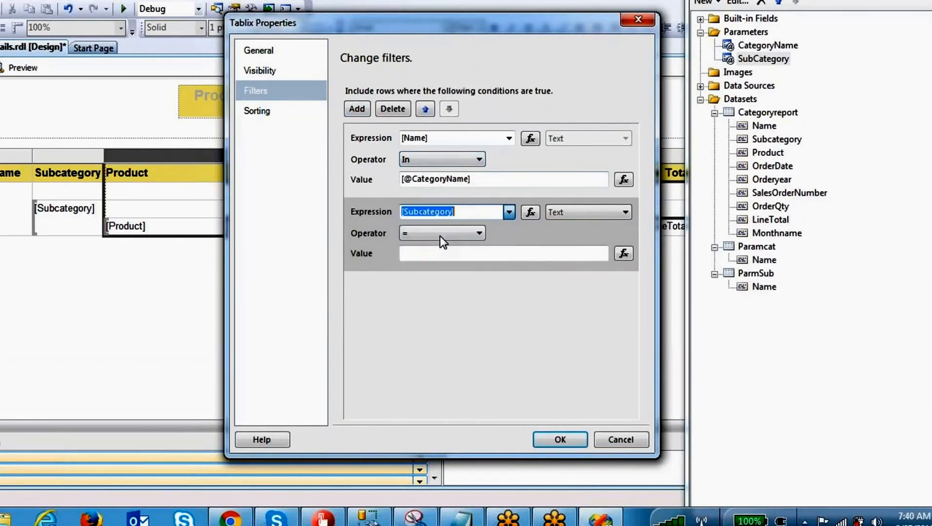
click(454, 233)
click(437, 352)
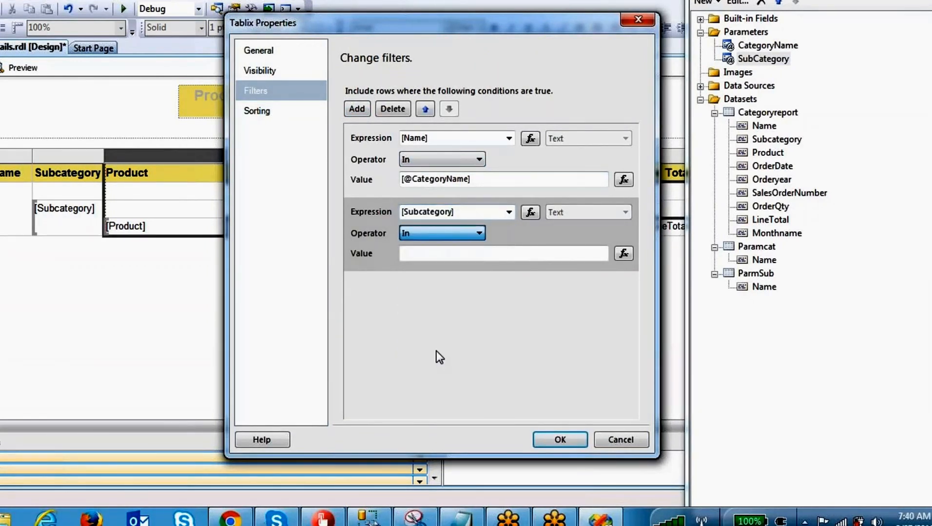
Set the new filter's value expression to =Parameters!SubCategory.Value without the (0) index, and apply the tablix properties.
click(624, 253)
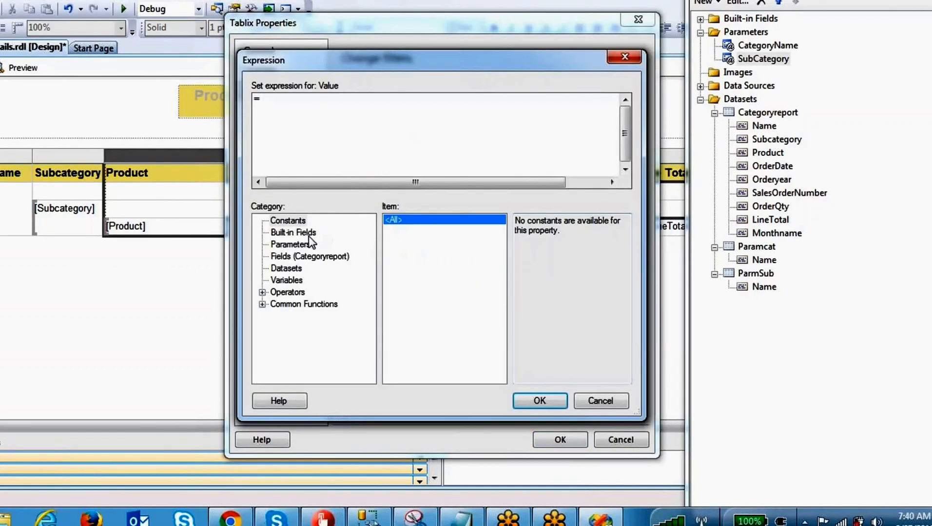
click(319, 244)
double_click(552, 231)
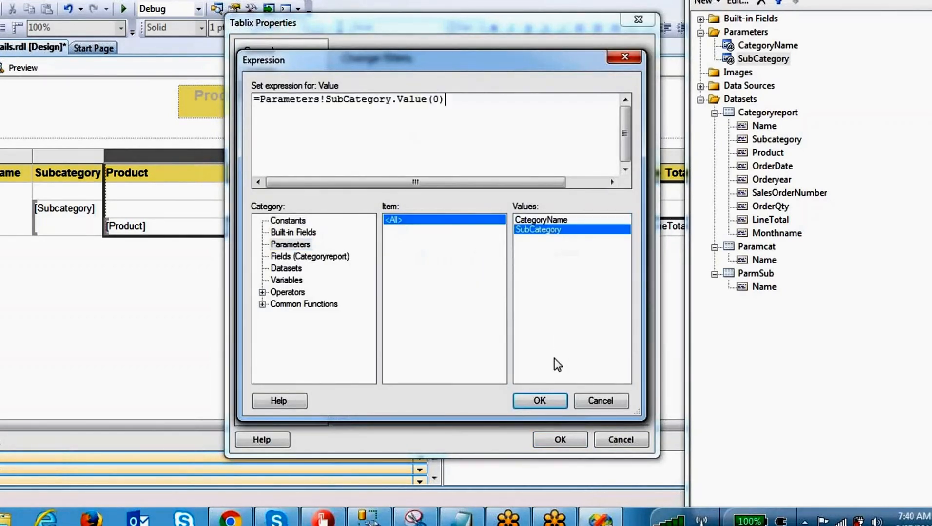
key(BackSpace)
key(BackSpace)
key(BackSpace)
key(BackSpace)
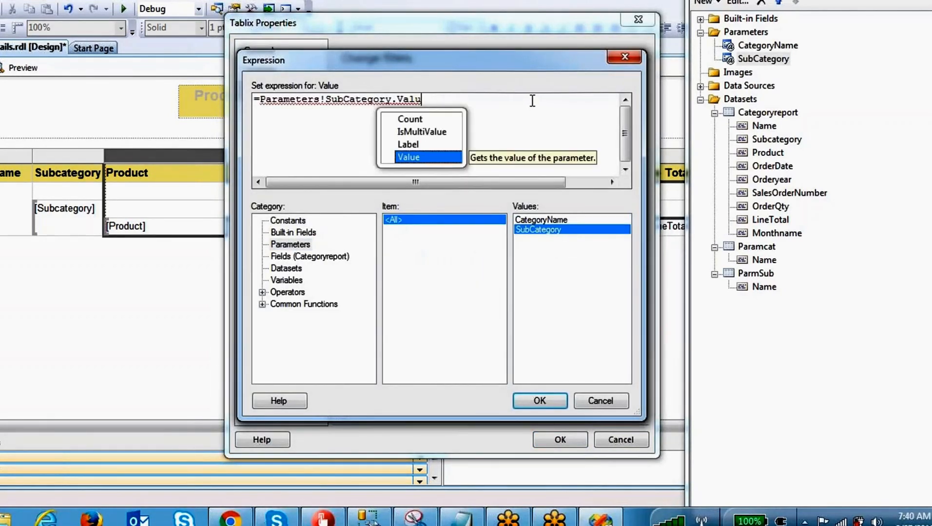
text(e)
click(528, 145)
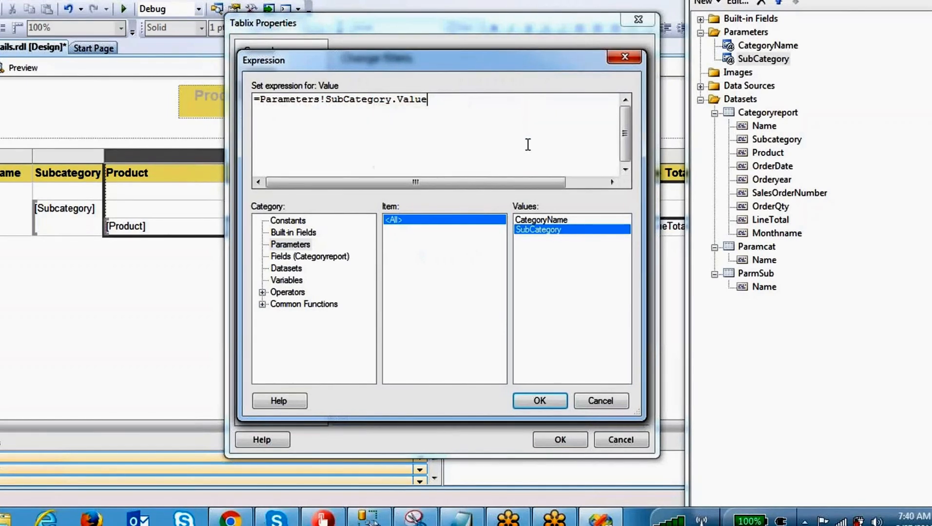
click(539, 401)
click(559, 440)
Preview the report with category Accessories and subcategory Bike Racks.
click(22, 68)
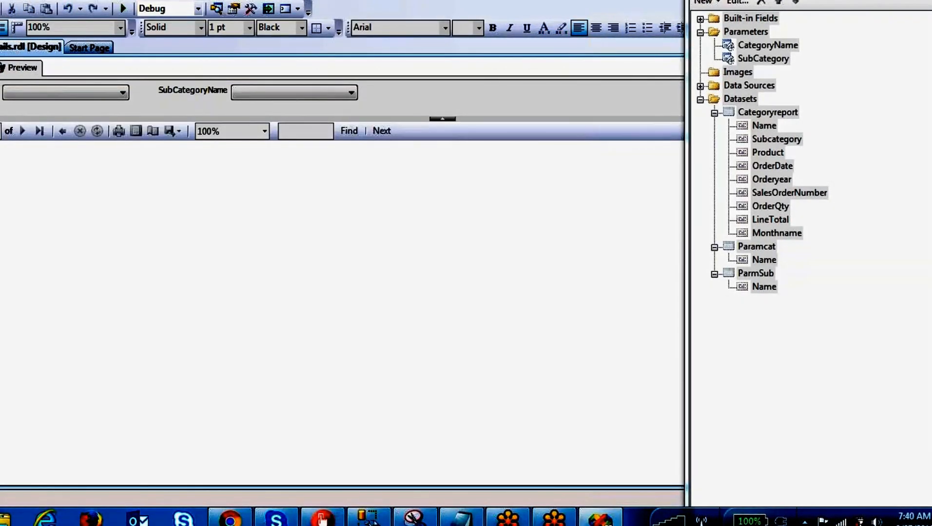
mouse_move(188, 73)
mouse_down()
mouse_move(166, 82)
mouse_move(219, 92)
mouse_move(204, 77)
mouse_up()
click(56, 92)
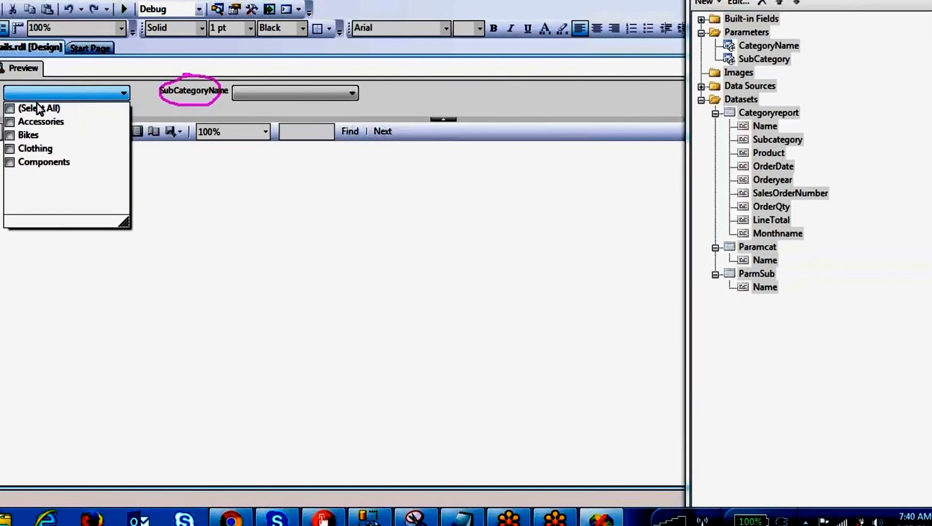
click(10, 122)
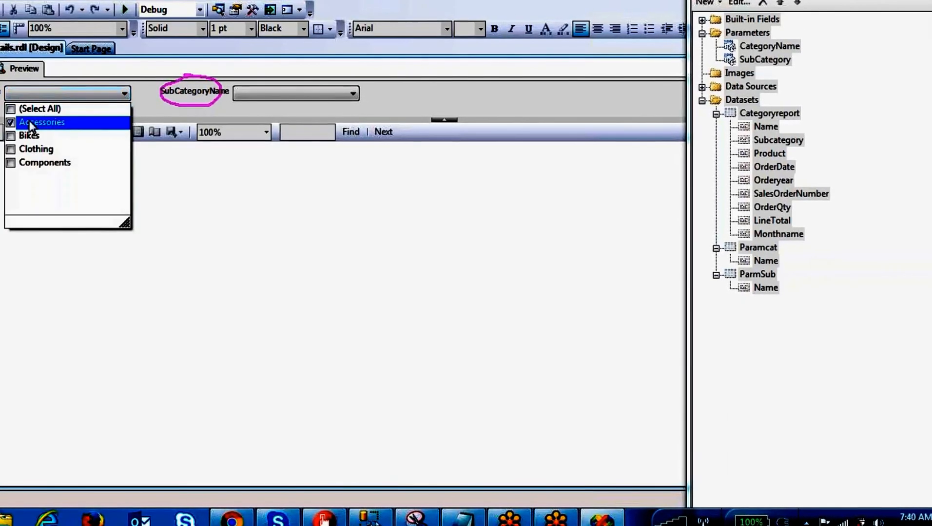
click(639, 106)
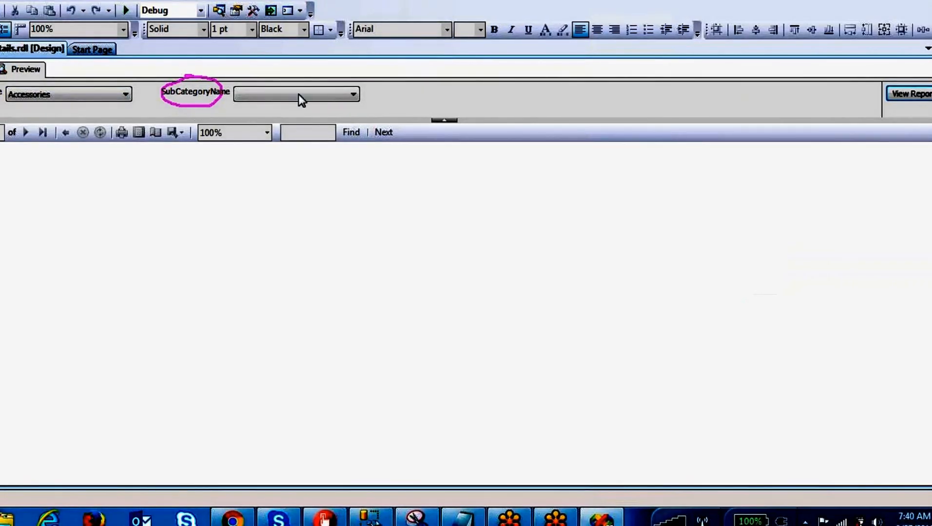
click(300, 95)
click(288, 133)
click(563, 98)
click(905, 93)
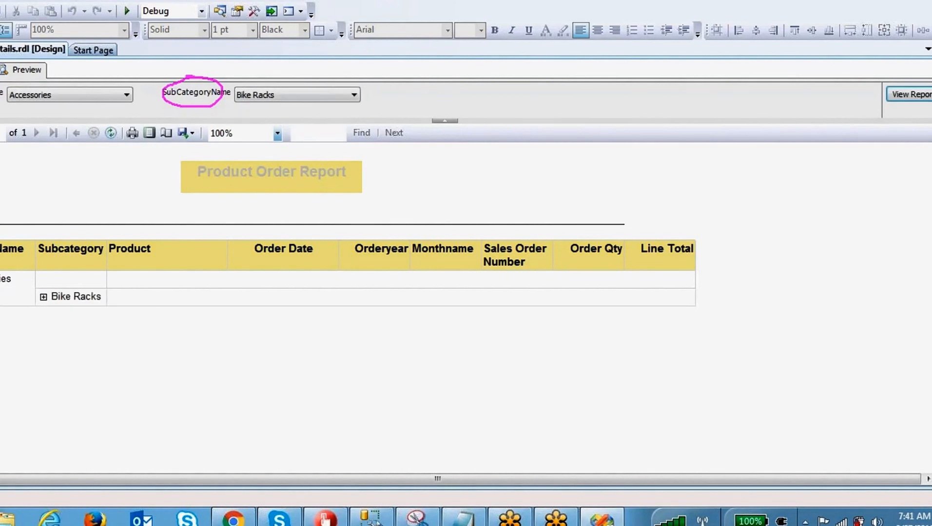
Replace Bike Racks with Caps as the selected subcategory and run the report again.
click(291, 93)
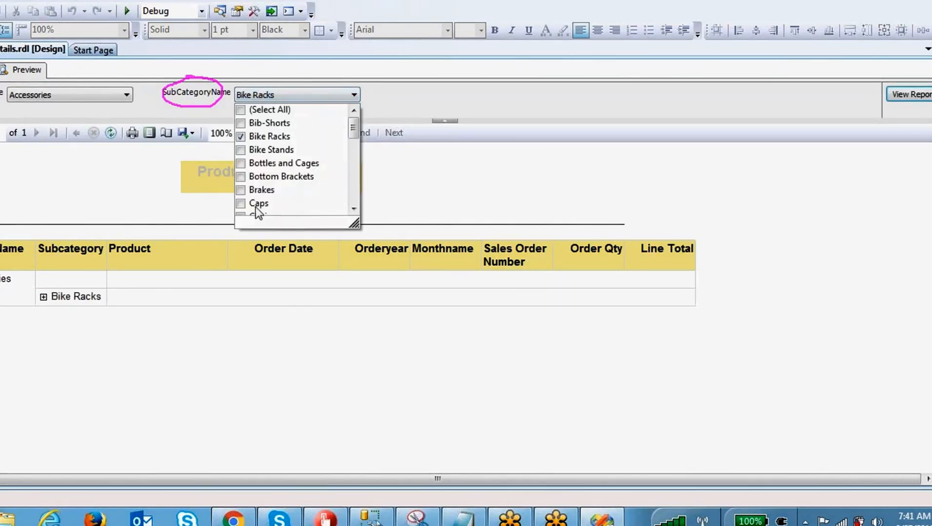
click(240, 204)
click(240, 136)
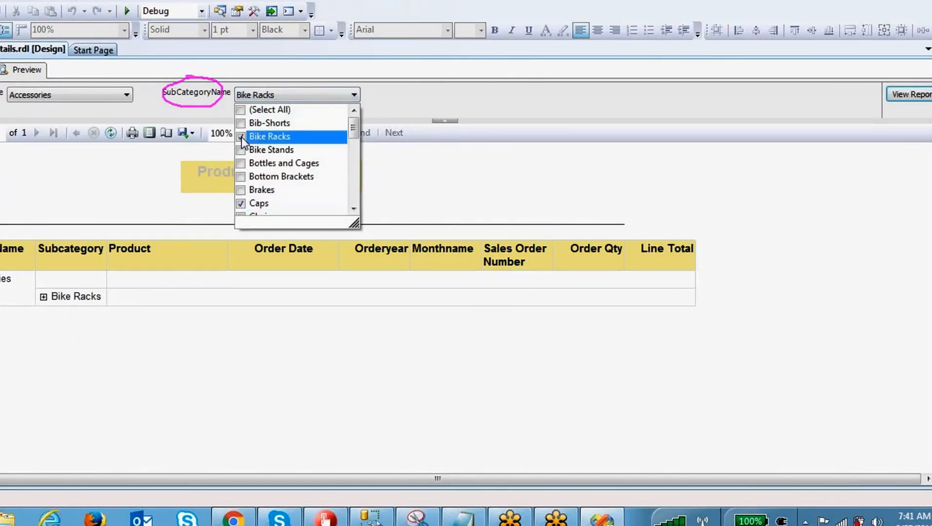
click(919, 96)
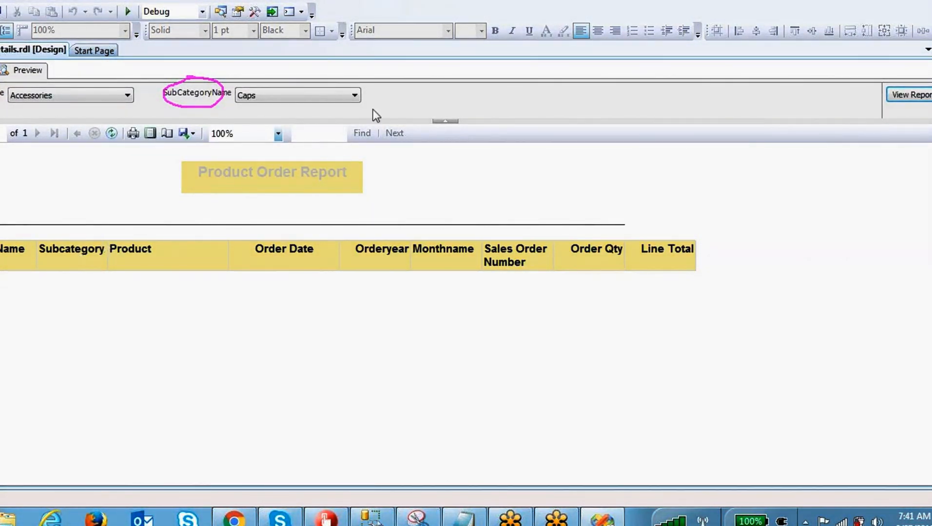
mouse_move(272, 83)
mouse_down()
mouse_move(241, 87)
mouse_move(231, 100)
mouse_move(271, 111)
mouse_move(278, 83)
mouse_move(257, 86)
mouse_up()
mouse_move(152, 42)
mouse_down()
mouse_move(87, 69)
mouse_move(70, 94)
mouse_up()
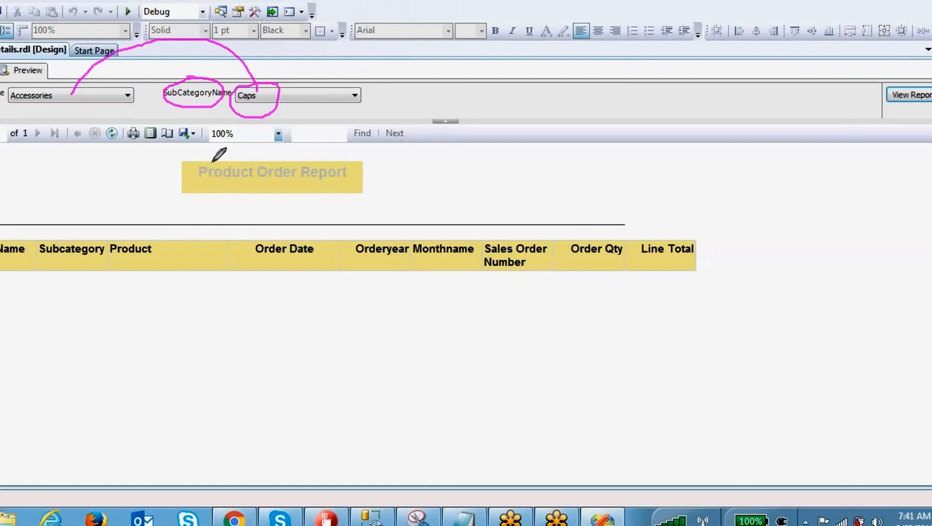
click(662, 3)
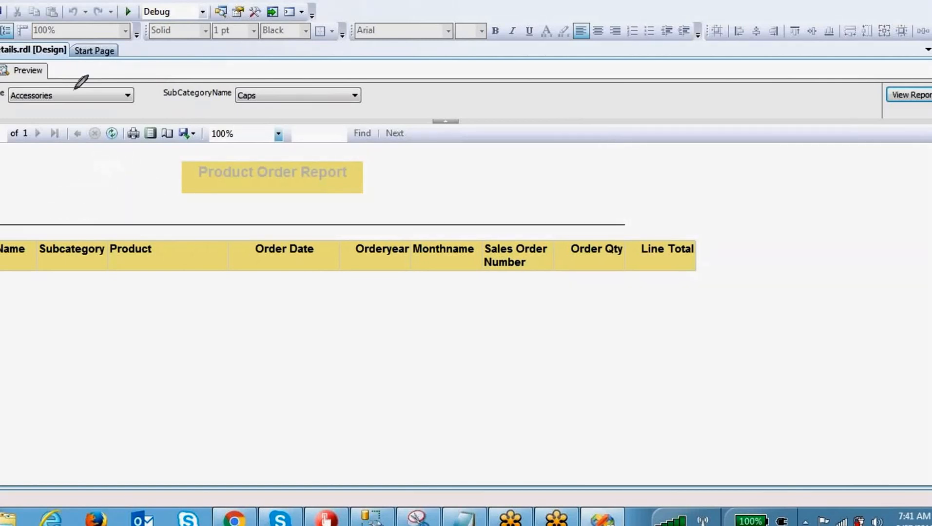
Examine the values offered by the category and SubCategoryName parameters with Accessories selected.
mouse_move(282, 86)
mouse_down()
mouse_move(308, 114)
mouse_move(258, 78)
mouse_up()
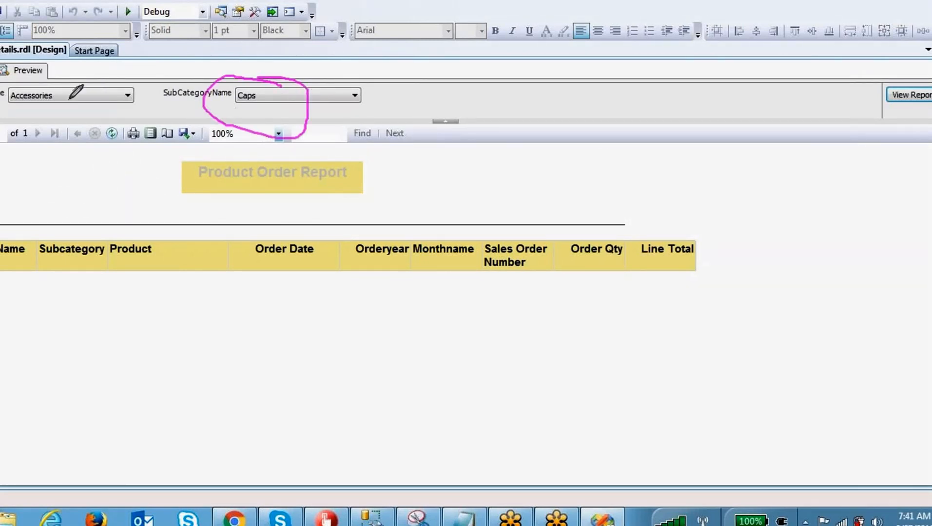
click(27, 96)
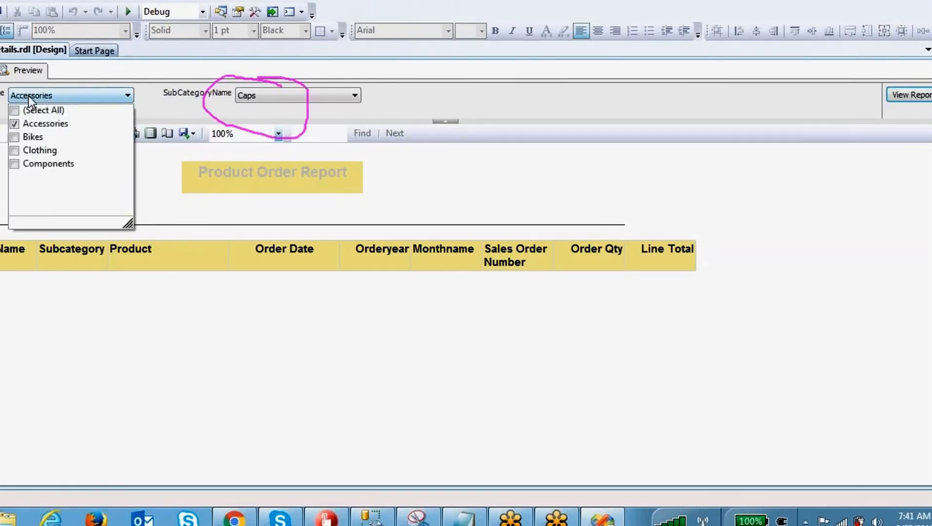
click(248, 99)
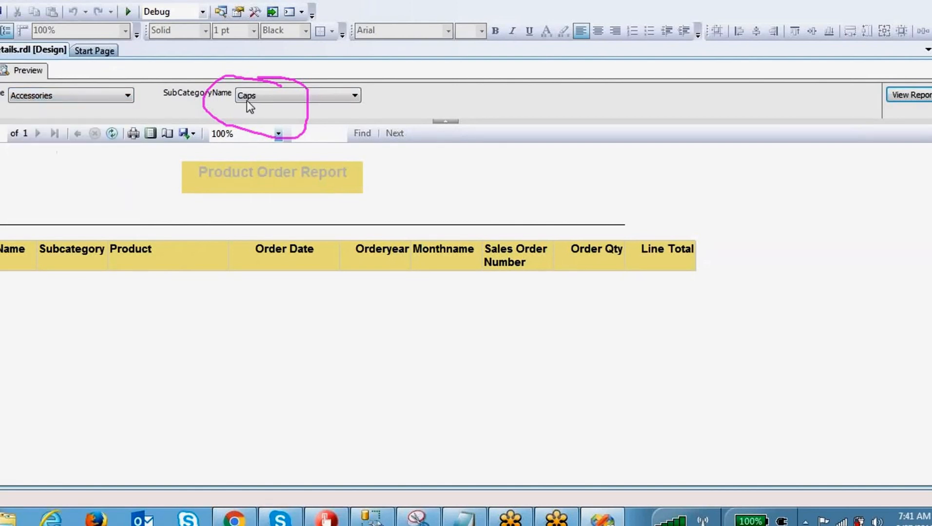
click(255, 100)
drag(351, 128, 355, 215)
click(429, 101)
Replace Accessories with Bikes as the selected category and look through the SubCategoryName values.
click(111, 100)
click(15, 124)
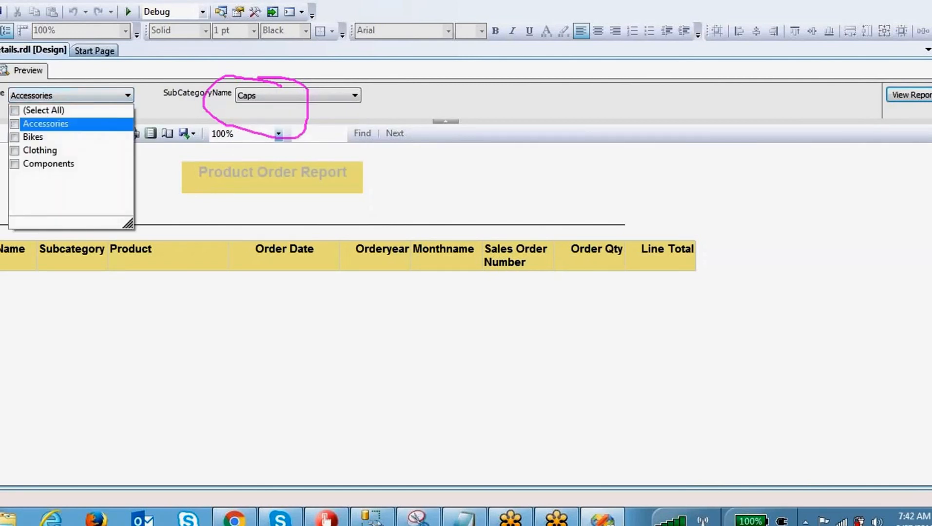
click(15, 137)
click(247, 98)
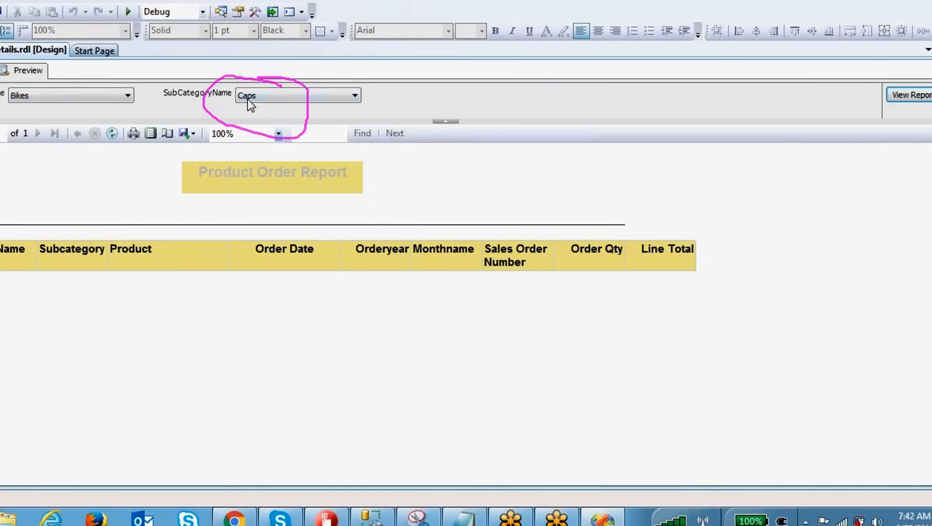
click(247, 98)
drag(353, 190, 359, 118)
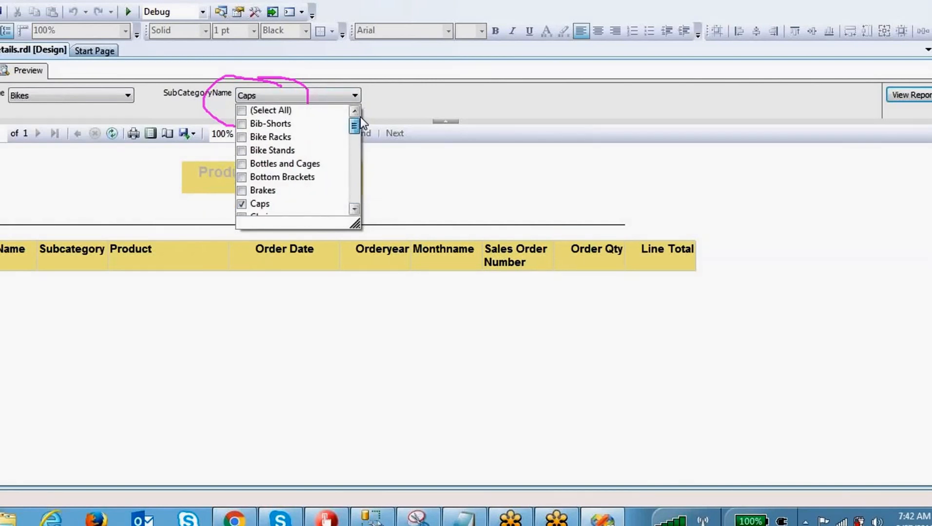
drag(354, 124, 359, 204)
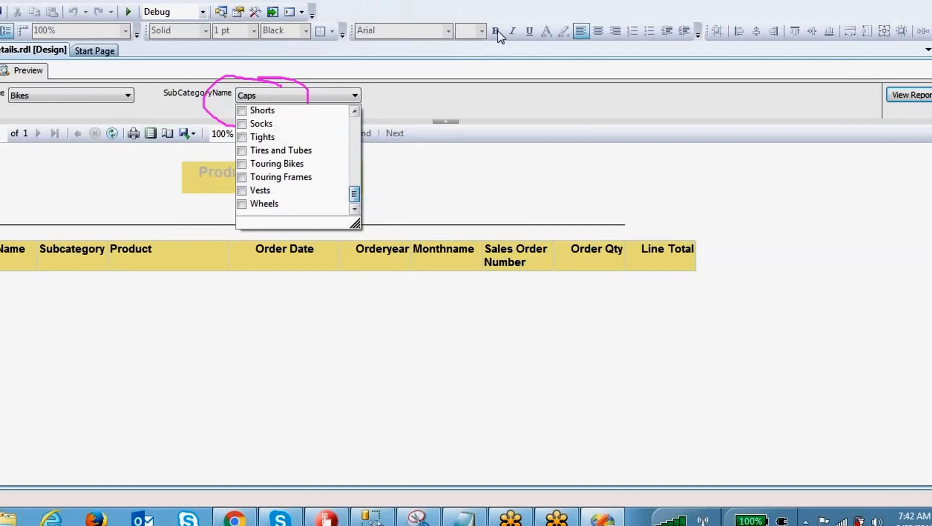
mouse_move(331, 79)
mouse_down()
mouse_move(217, 122)
mouse_move(246, 69)
mouse_move(112, 15)
mouse_move(57, 93)
mouse_move(5, 122)
mouse_move(52, 124)
mouse_move(67, 109)
mouse_move(90, 129)
mouse_move(70, 169)
mouse_move(82, 156)
mouse_move(73, 195)
mouse_up()
mouse_move(67, 191)
mouse_down()
mouse_move(83, 188)
mouse_move(75, 251)
mouse_up()
mouse_move(70, 189)
mouse_down()
mouse_move(61, 190)
mouse_move(69, 192)
mouse_up()
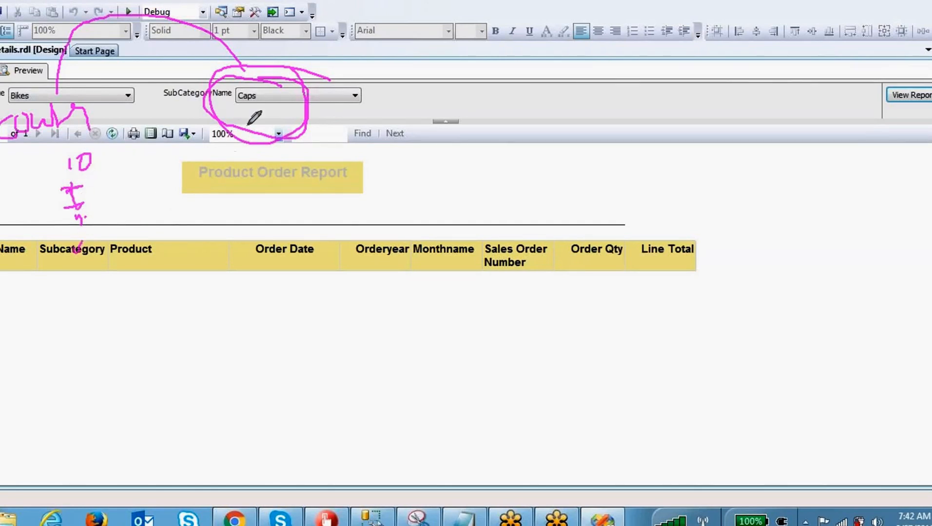
drag(197, 81, 155, 100)
mouse_move(187, 141)
mouse_down()
mouse_move(182, 160)
mouse_move(222, 156)
mouse_move(235, 142)
mouse_move(157, 149)
mouse_move(225, 141)
mouse_move(210, 146)
mouse_up()
drag(302, 168, 92, 157)
mouse_move(272, 147)
mouse_down()
mouse_move(324, 223)
mouse_move(338, 177)
mouse_move(273, 146)
mouse_up()
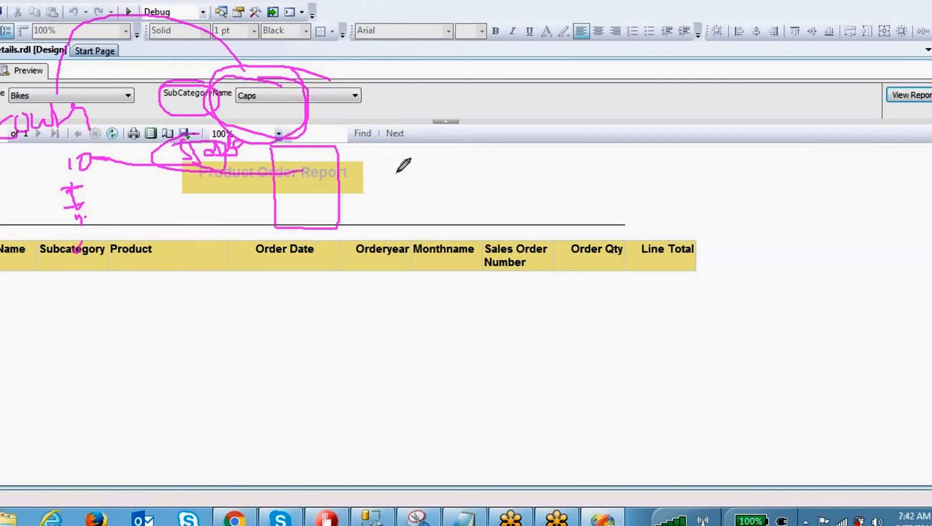
mouse_move(399, 155)
mouse_down()
mouse_move(431, 128)
mouse_move(490, 119)
mouse_up()
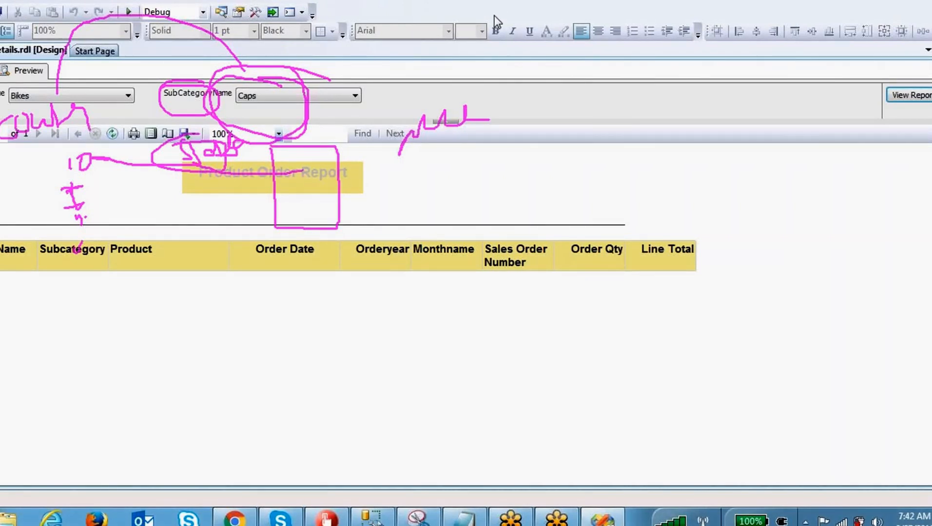
Return to the report design, show the report data and select the ParmSub dataset.
click(369, 519)
click(715, 201)
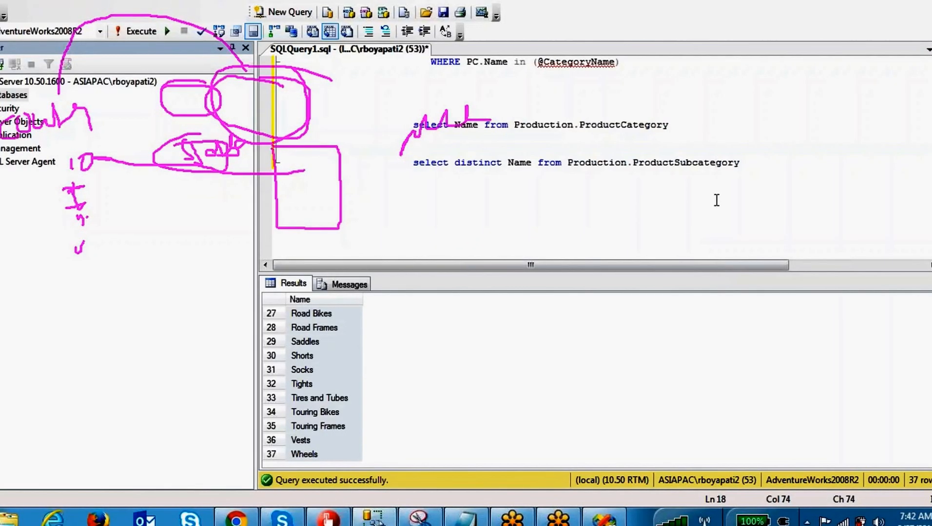
key(alt+Tab)
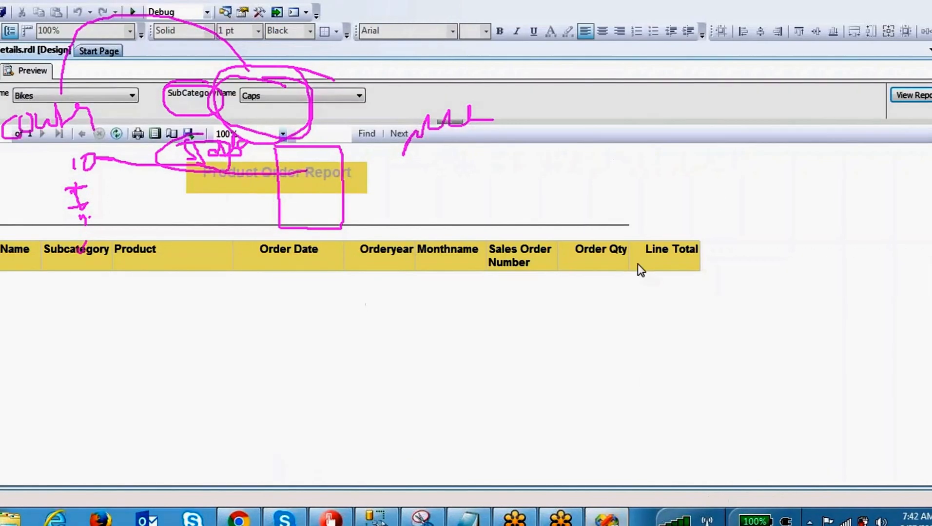
click(1, 71)
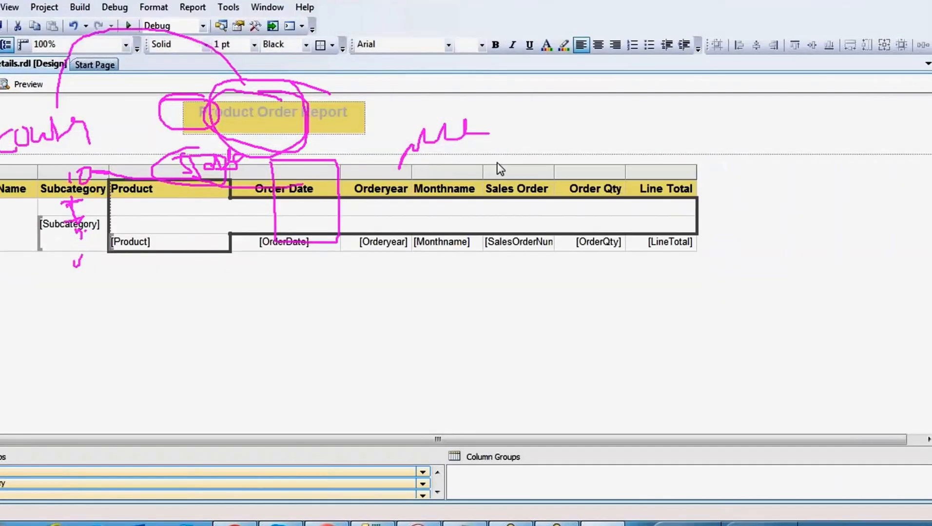
click(10, 7)
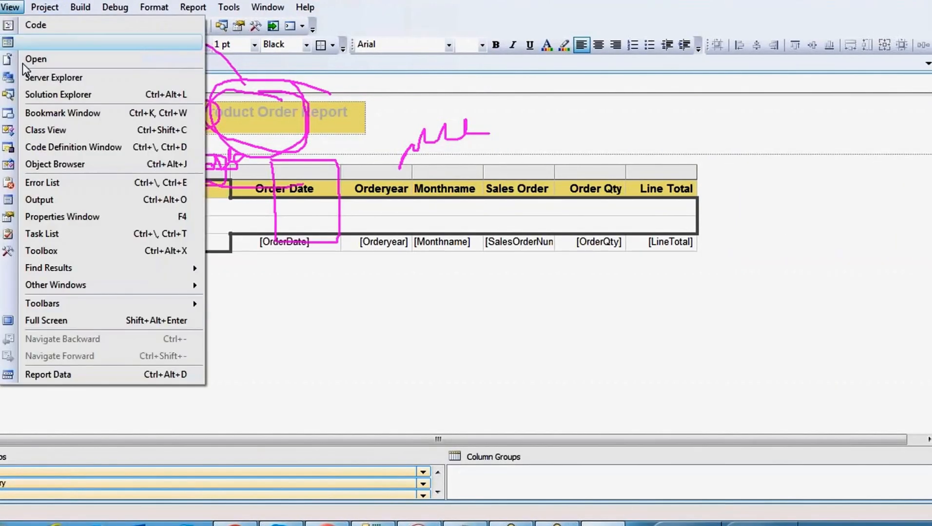
click(82, 376)
click(770, 289)
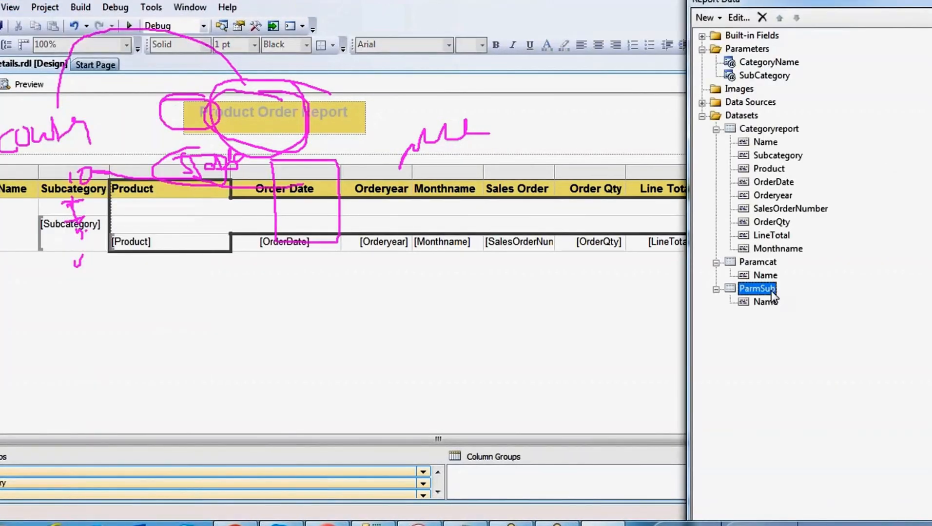
Switch to SQL Server Management Studio and copy the Production.ProductCategory AS PC join line from the main query.
click(384, 524)
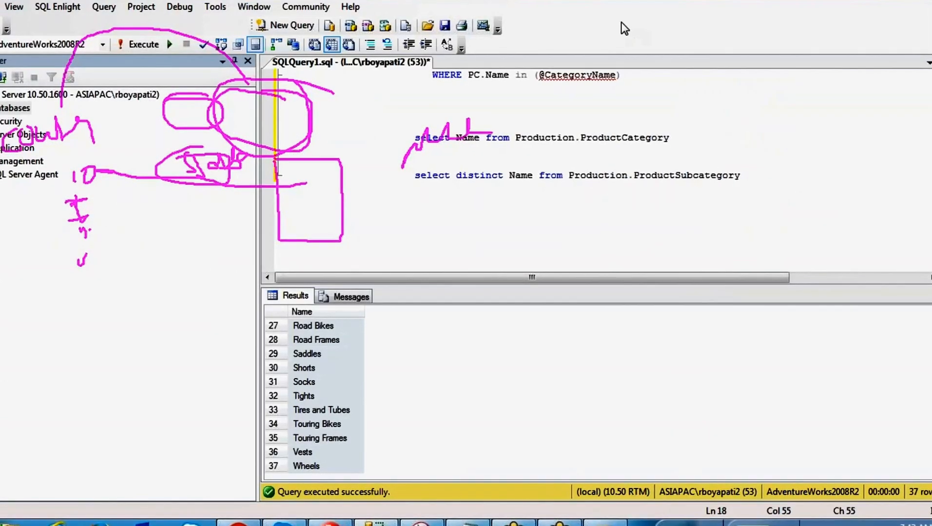
key(Escape)
click(765, 180)
scroll(660, 173, up, 3)
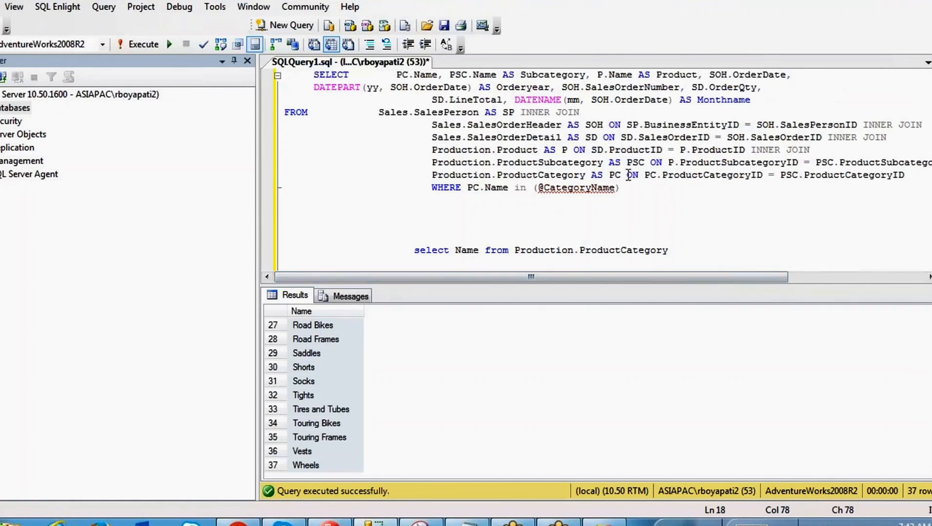
drag(914, 174, 432, 176)
key(ctrl+c)
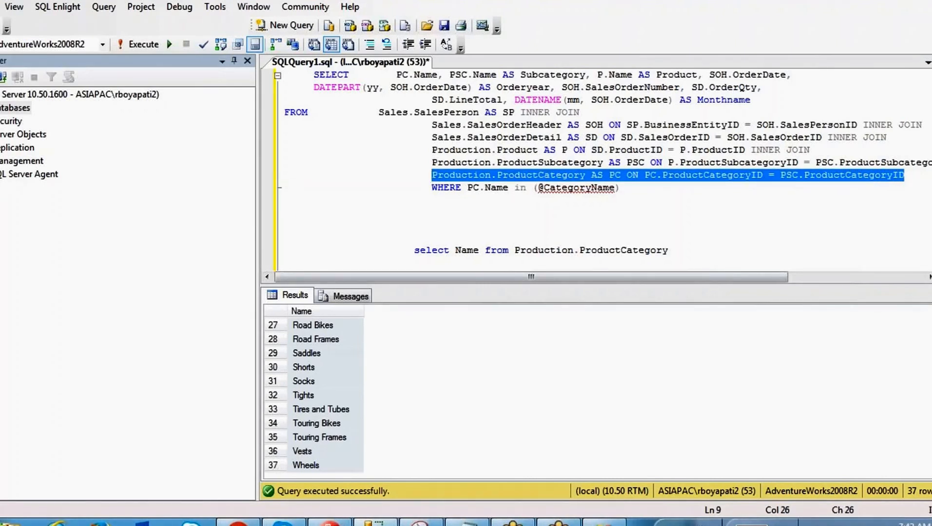
Alias Production.ProductSubcategory as PSC in the subcategory query and paste the copied ProductCategory line beneath it.
click(691, 251)
scroll(691, 250, down, 2)
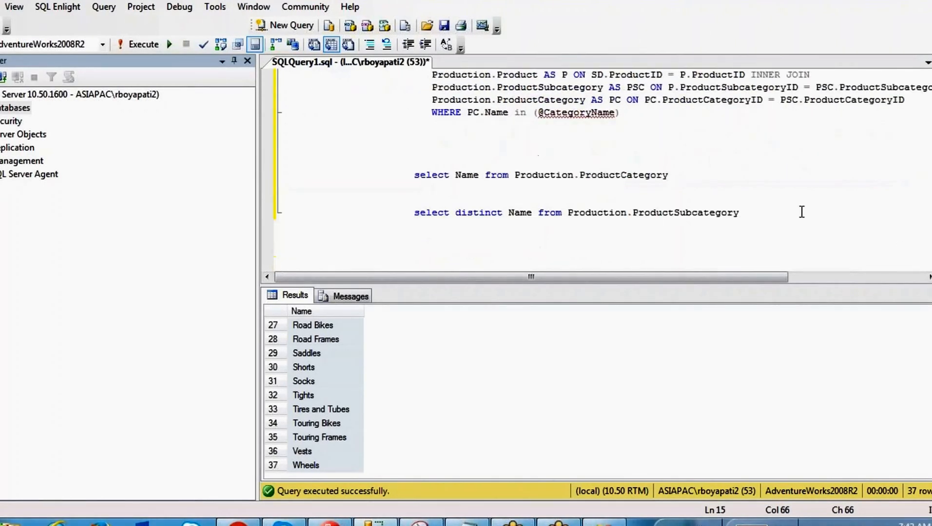
text(As)
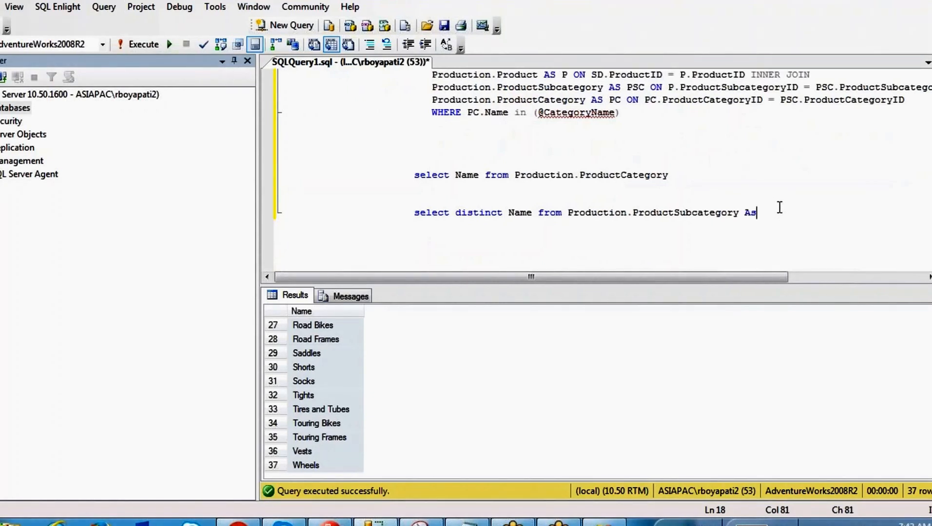
text( PSC)
key(Return)
key(ctrl+v)
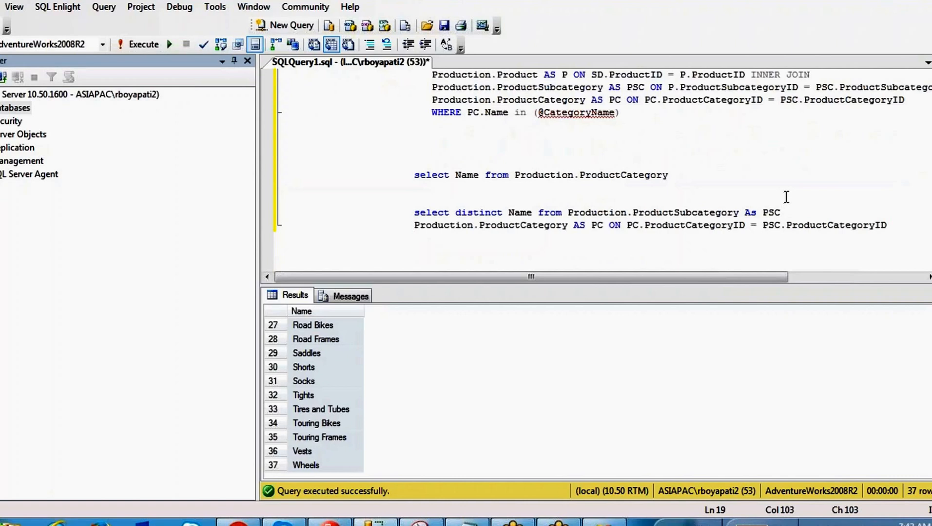
Add inner join after the PSC alias to link the two tables of the subcategory query.
scroll(786, 197, down, 1)
click(810, 174)
text(inner join)
drag(741, 175, 486, 190)
Add a where PC.Name in () clause at the end of the subcategory query.
click(888, 185)
key(Return)
text(where )
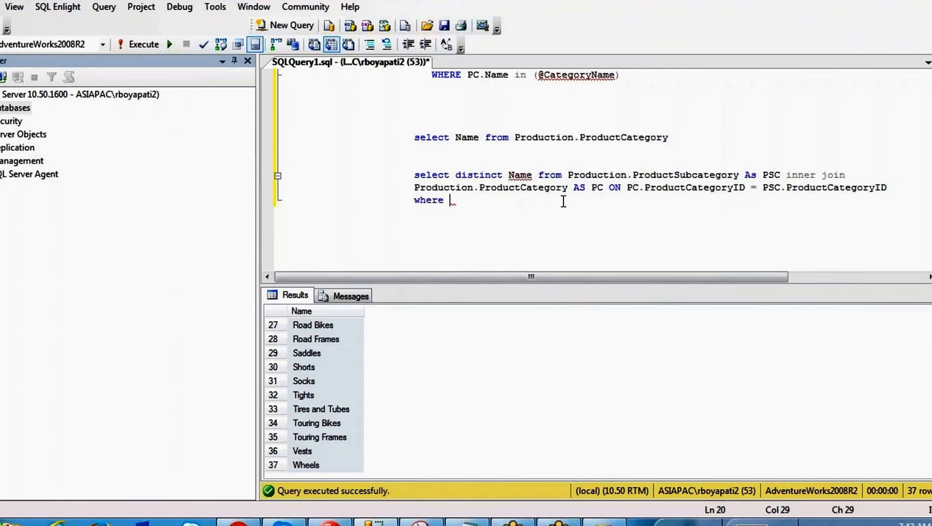
text(PC>)
key(BackSpace)
text(.)
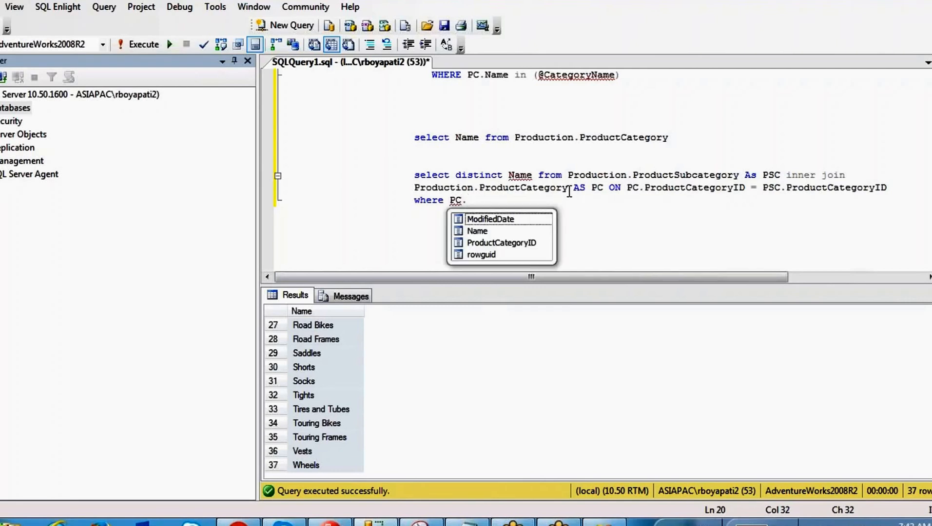
click(624, 136)
click(492, 202)
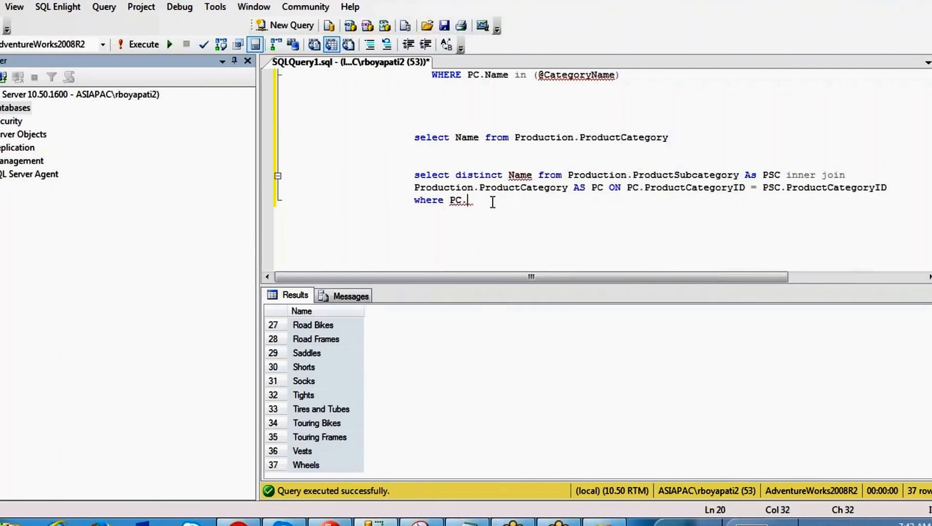
text(Name)
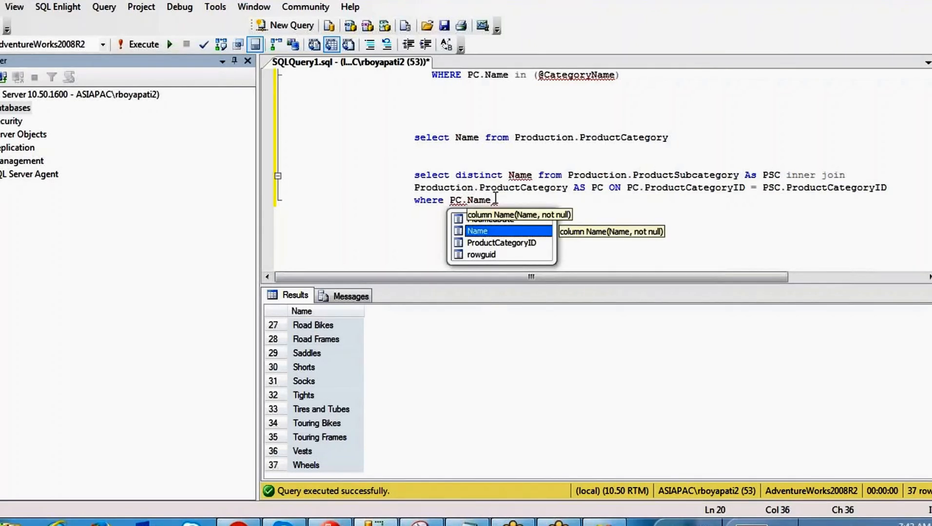
text( in ())
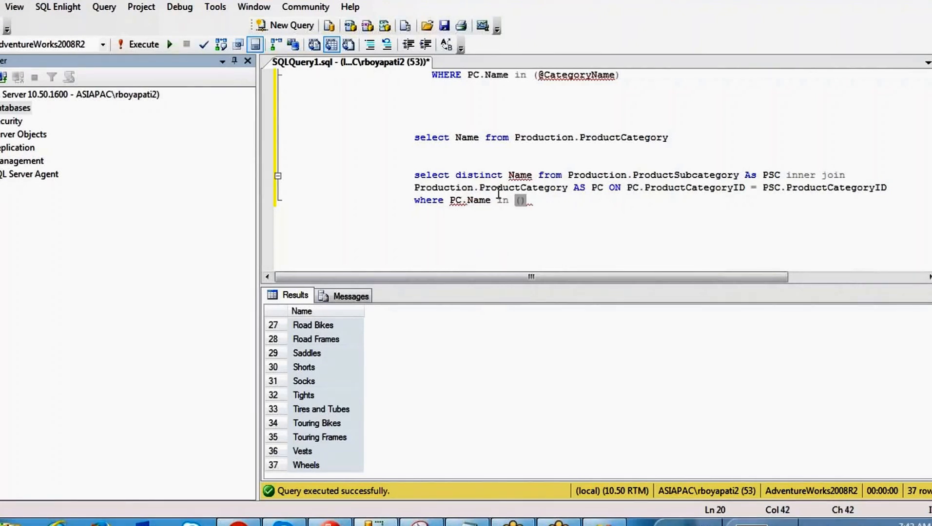
scroll(499, 193, up, 3)
drag(621, 190, 537, 194)
scroll(545, 213, down, 5)
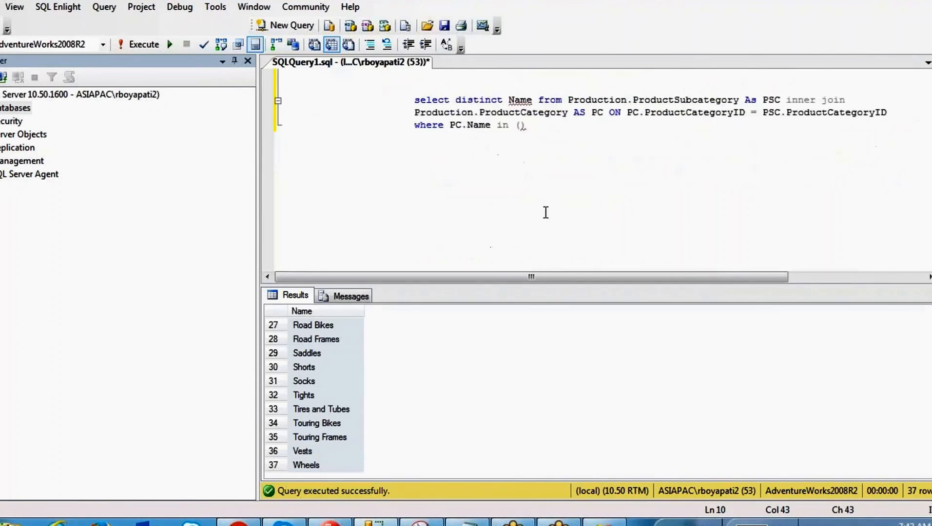
click(522, 126)
text((@CategoryName))
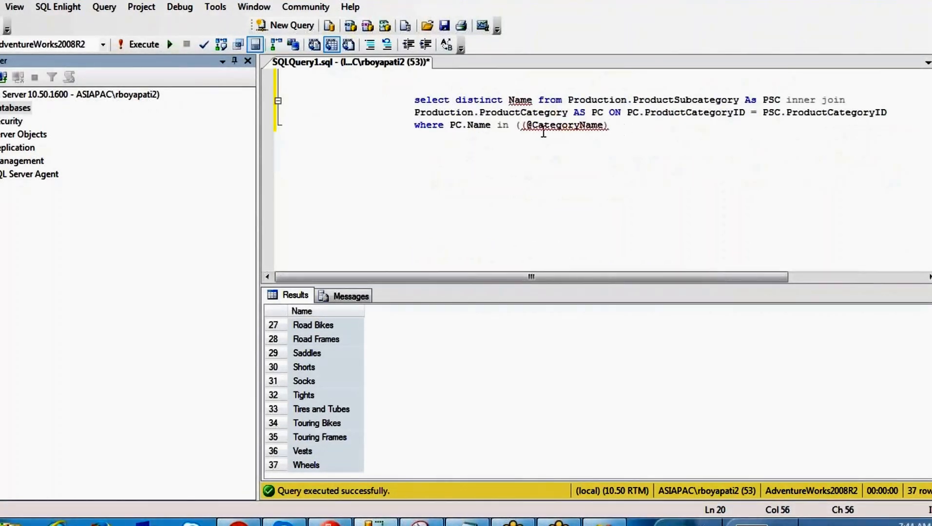
click(521, 127)
key(BackSpace)
Replace distinct Name with PSC.NAme in the subcategory query's select list.
drag(535, 99, 455, 100)
text(PSC.)
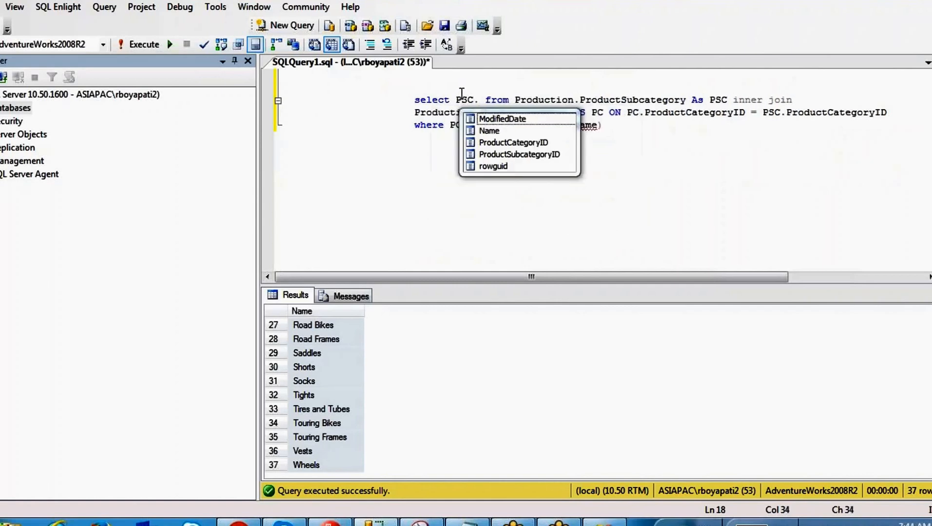
text(NAme)
click(672, 145)
drag(672, 146, 404, 88)
click(634, 144)
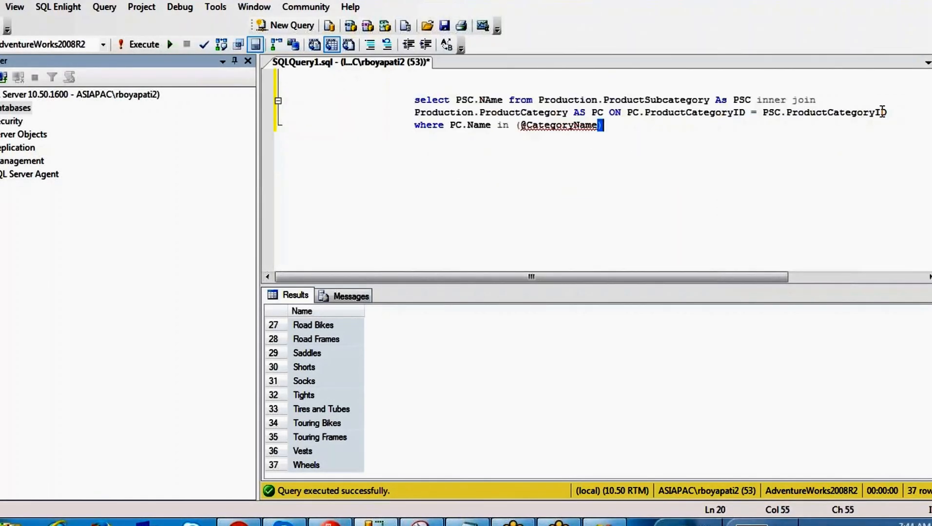
double_click(550, 125)
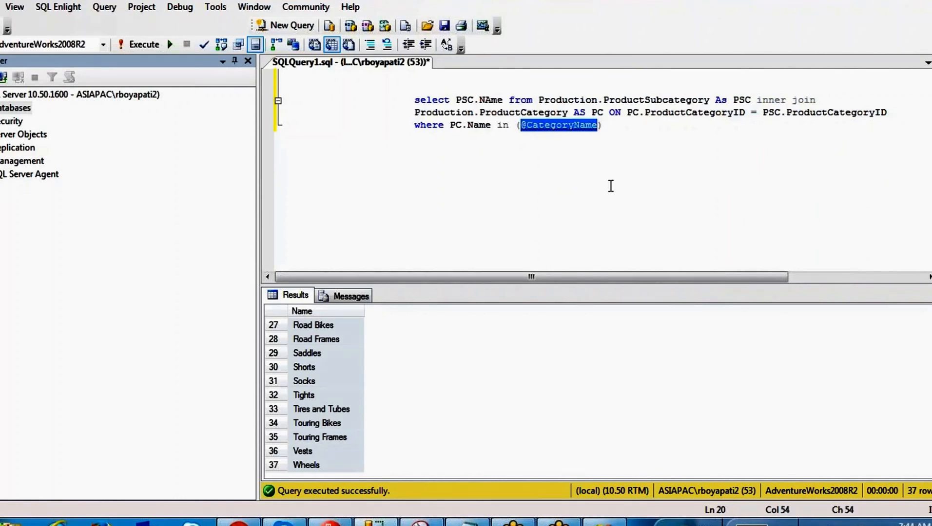
text('')
text(Bikes)
drag(614, 181, 398, 98)
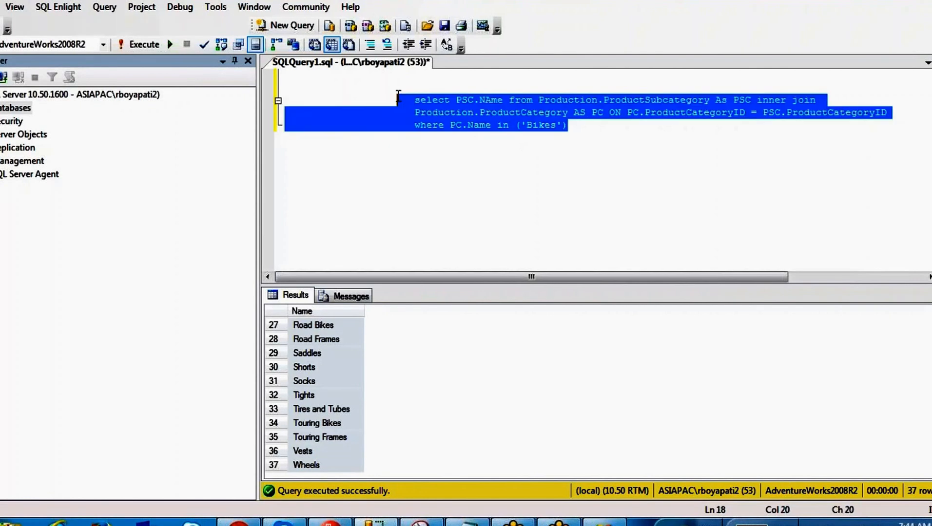
key(F5)
click(332, 352)
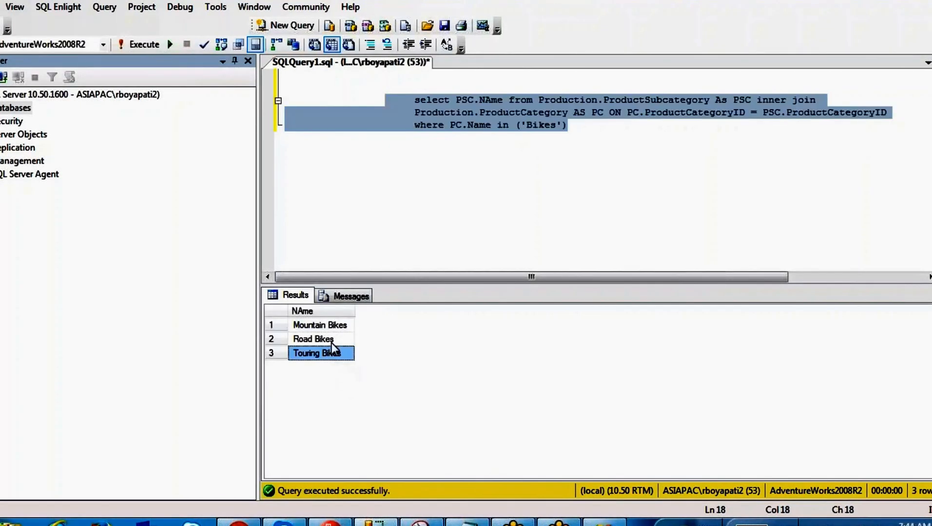
click(568, 144)
drag(563, 124, 522, 124)
key(Delete)
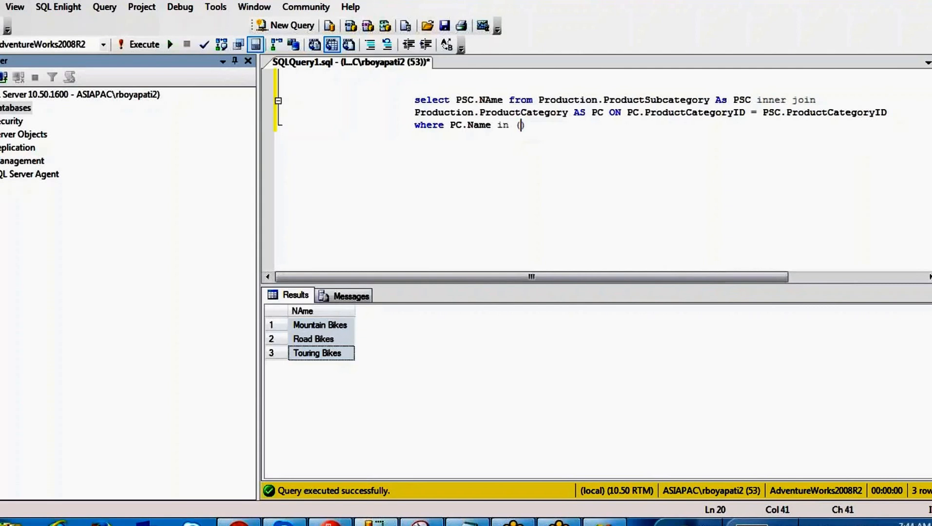
key(ctrl+z)
key(ctrl+z)
key(ctrl+z)
drag(612, 142, 408, 89)
key(ctrl+c)
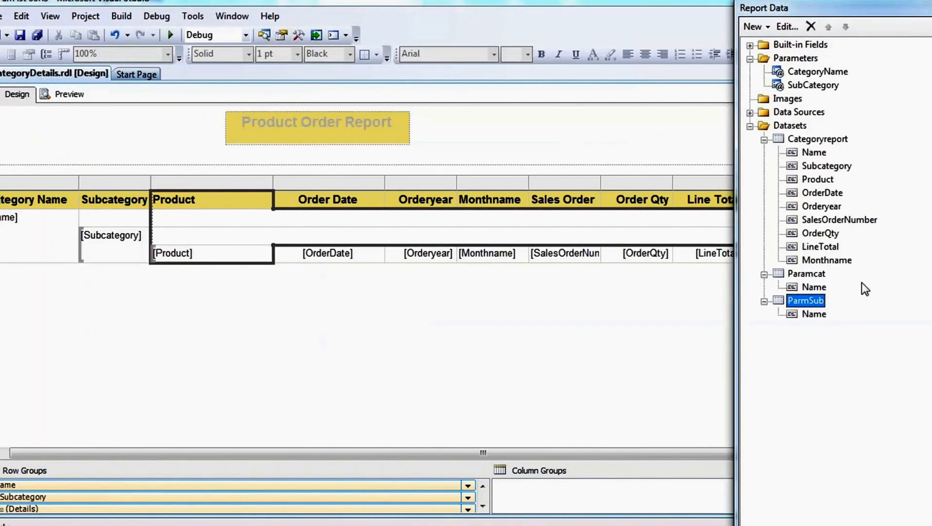
double_click(815, 302)
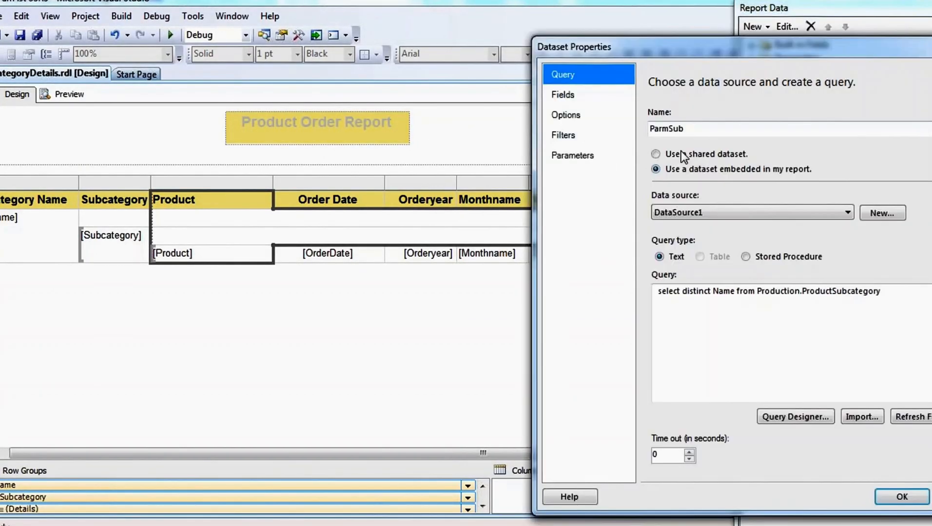
key(ctrl+a)
key(ctrl+v)
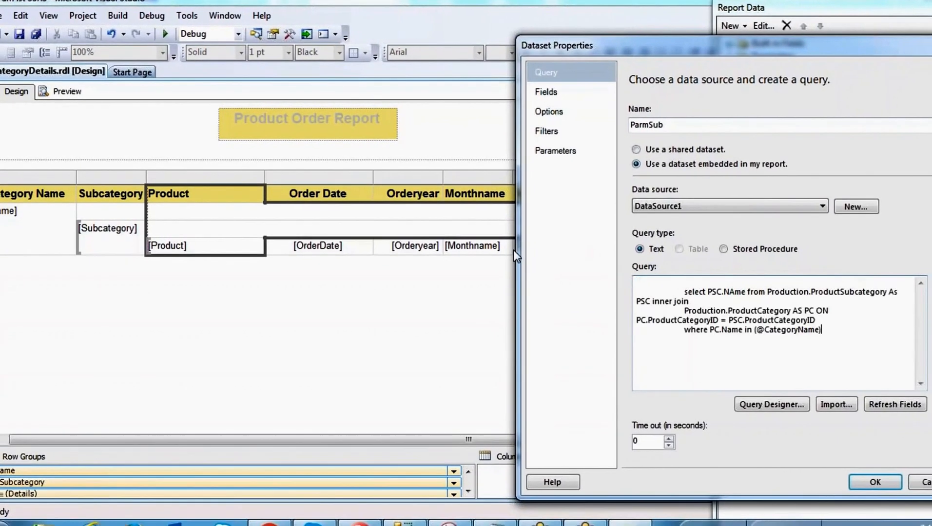
Remove the blank space before select in the ParmSub query and save the dataset properties.
click(676, 290)
key(BackSpace)
key(BackSpace)
key(BackSpace)
key(BackSpace)
key(BackSpace)
key(BackSpace)
key(BackSpace)
key(BackSpace)
key(BackSpace)
key(BackSpace)
key(BackSpace)
key(BackSpace)
key(BackSpace)
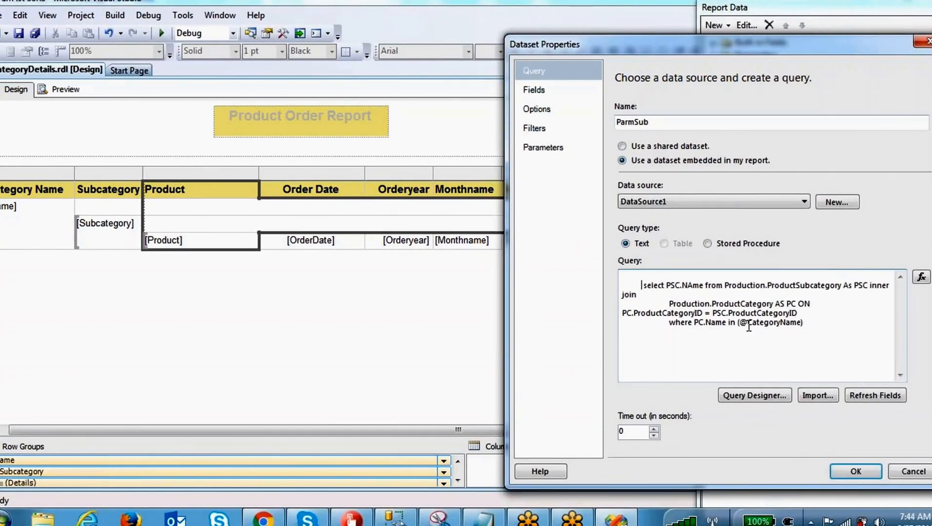
key(BackSpace)
key(BackSpace)
key(BackSpace)
key(BackSpace)
key(BackSpace)
key(BackSpace)
key(BackSpace)
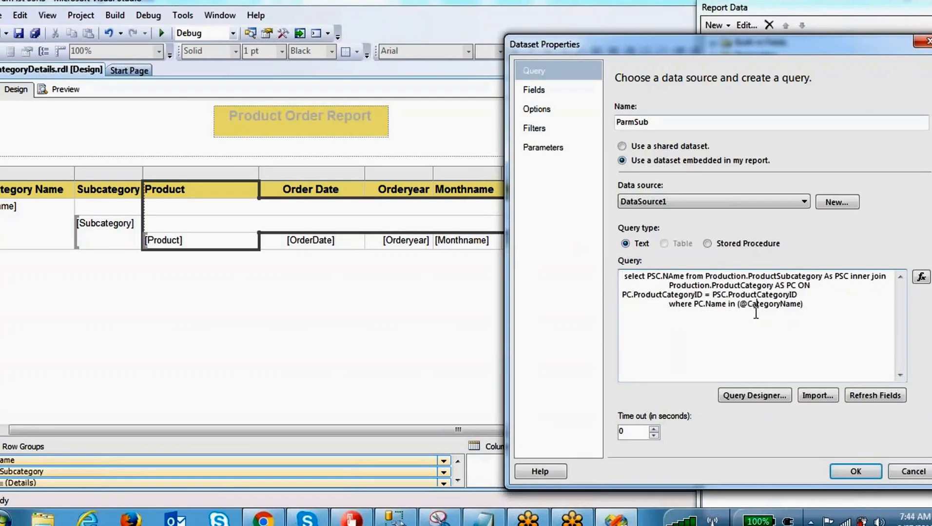
click(858, 473)
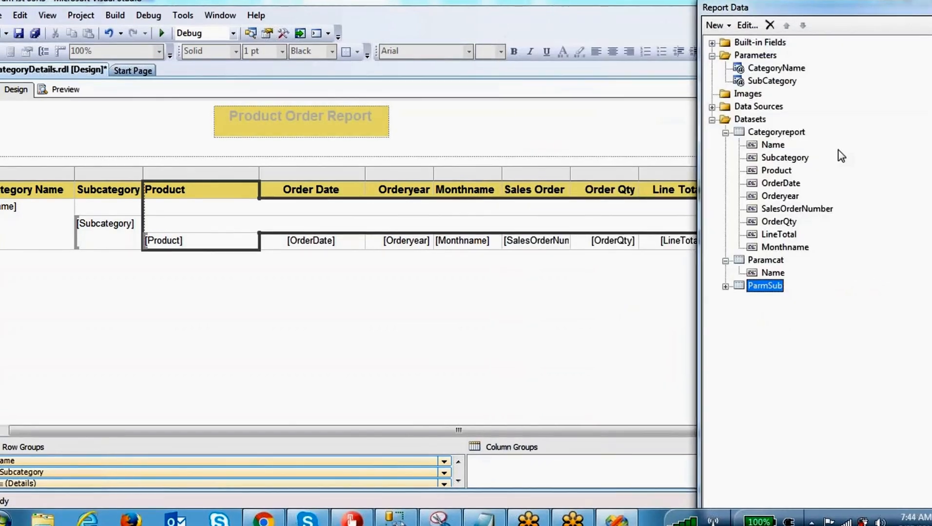
Preview the report, choose Bikes as the category and check the options offered for SubCategoryName.
click(68, 90)
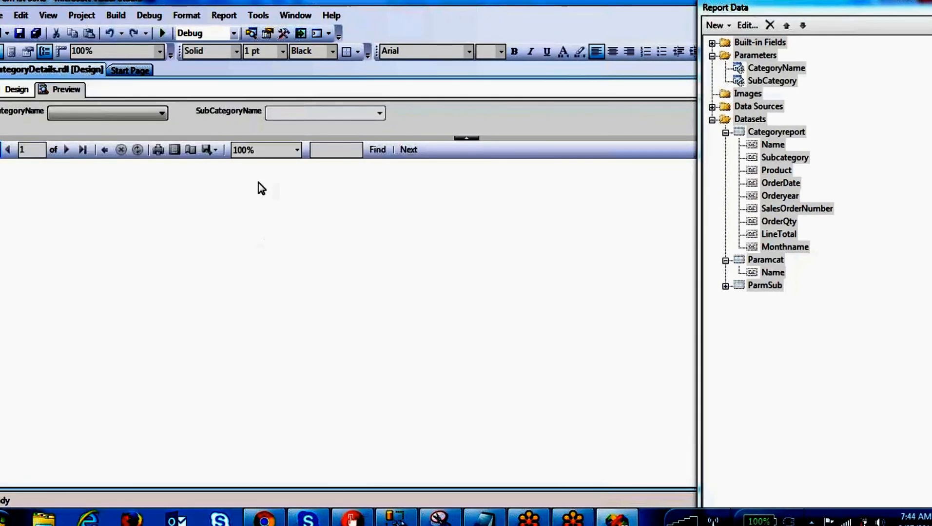
drag(145, 104, 104, 100)
drag(289, 112, 334, 139)
drag(323, 115, 306, 152)
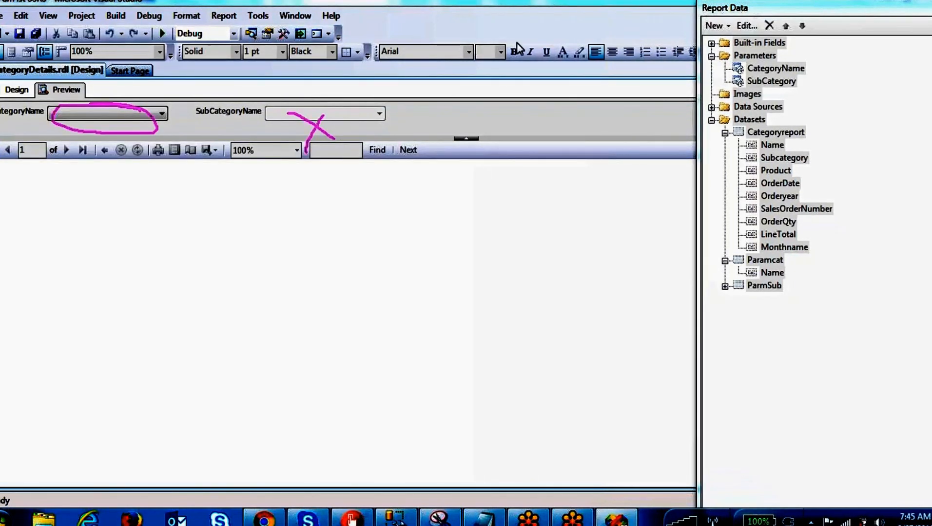
click(135, 115)
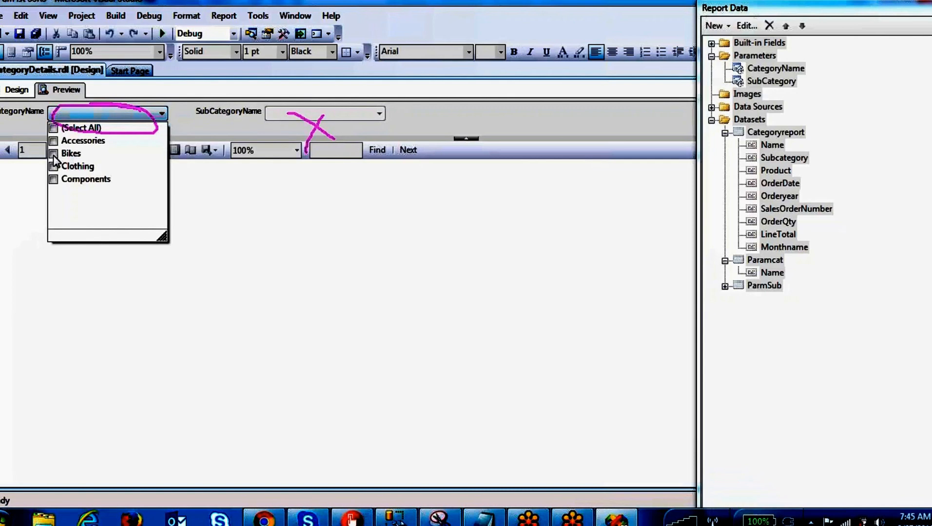
click(54, 154)
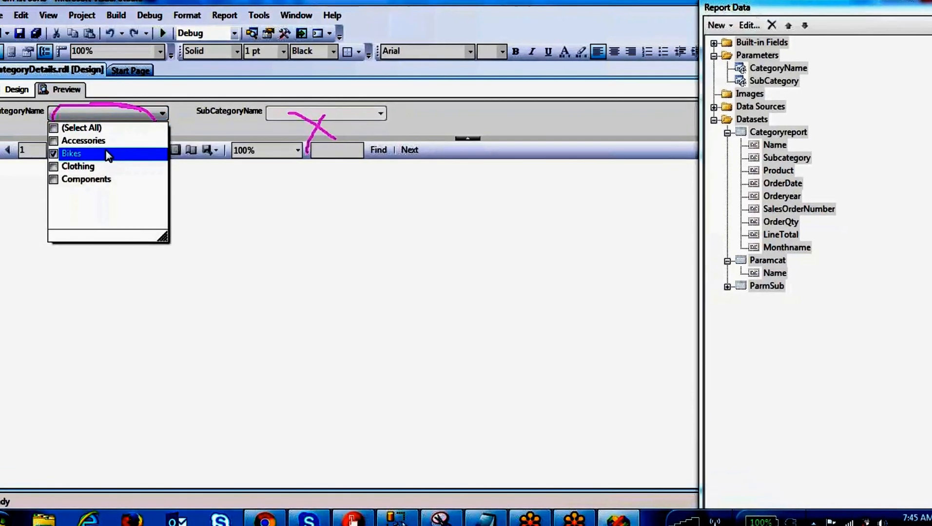
click(176, 129)
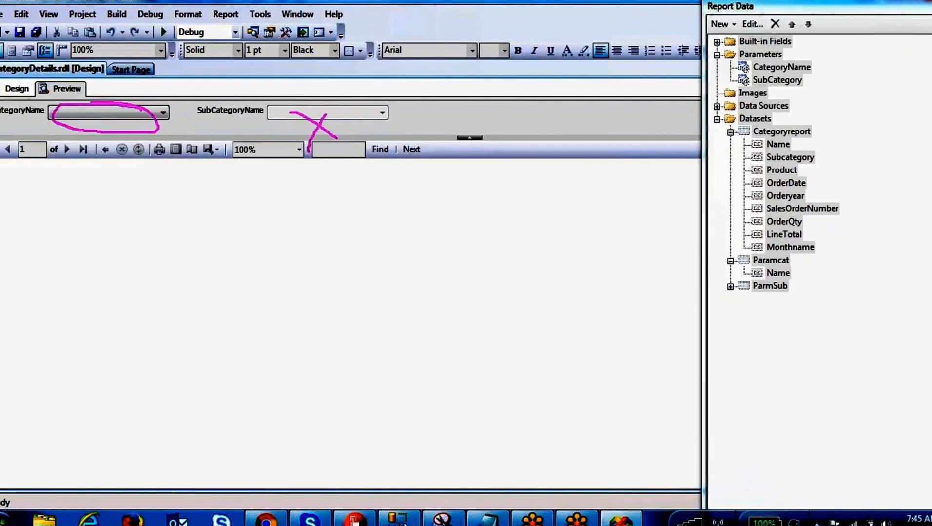
click(306, 113)
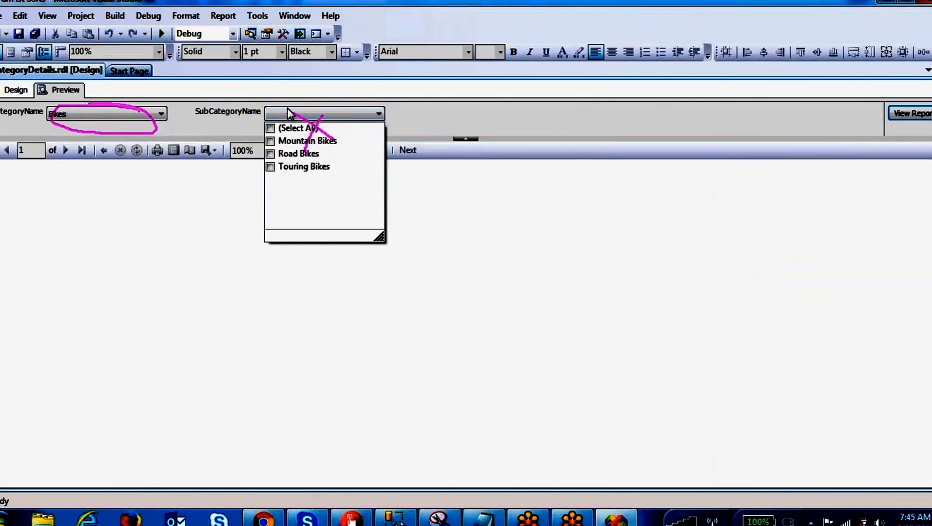
Switch the previewed category to Accessories and check which subcategories are offered.
click(108, 116)
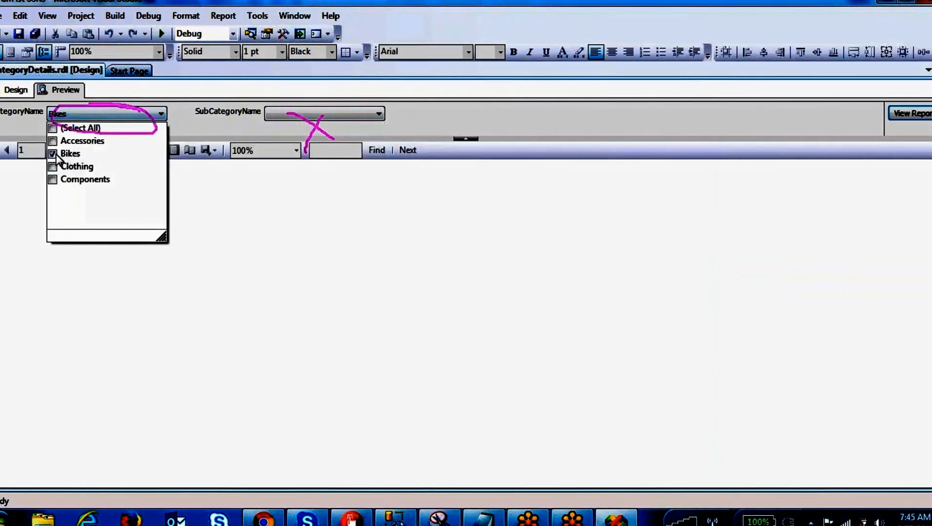
click(211, 126)
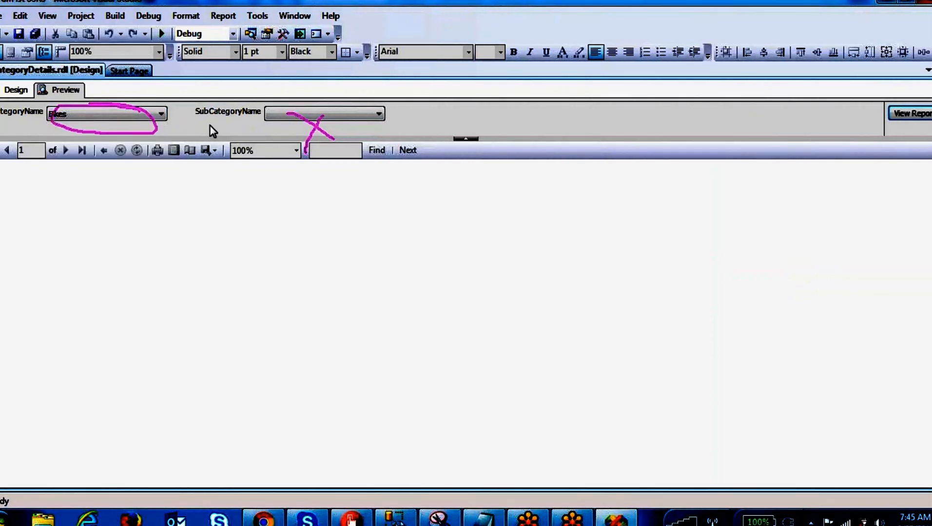
click(318, 117)
drag(377, 142, 370, 113)
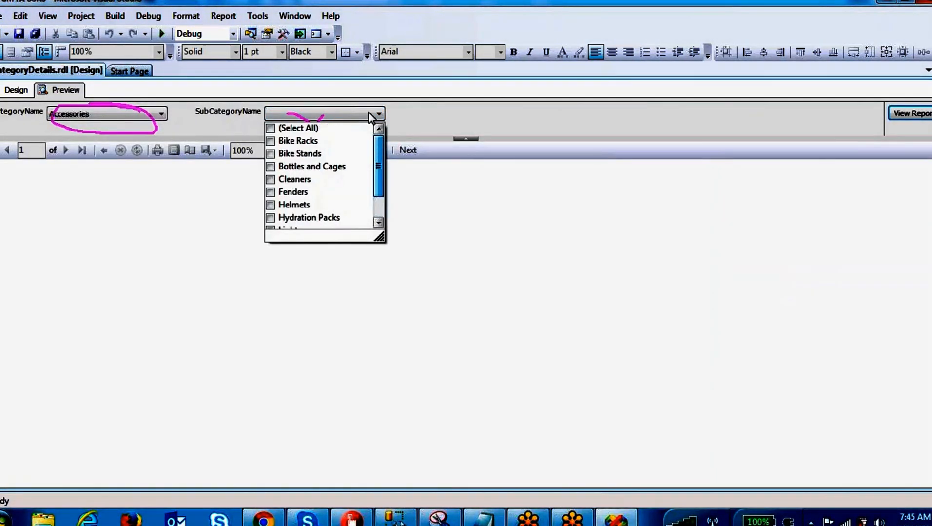
Replace Accessories with Components in the CategoryName parameter and look through the subcategory options.
click(108, 115)
click(53, 140)
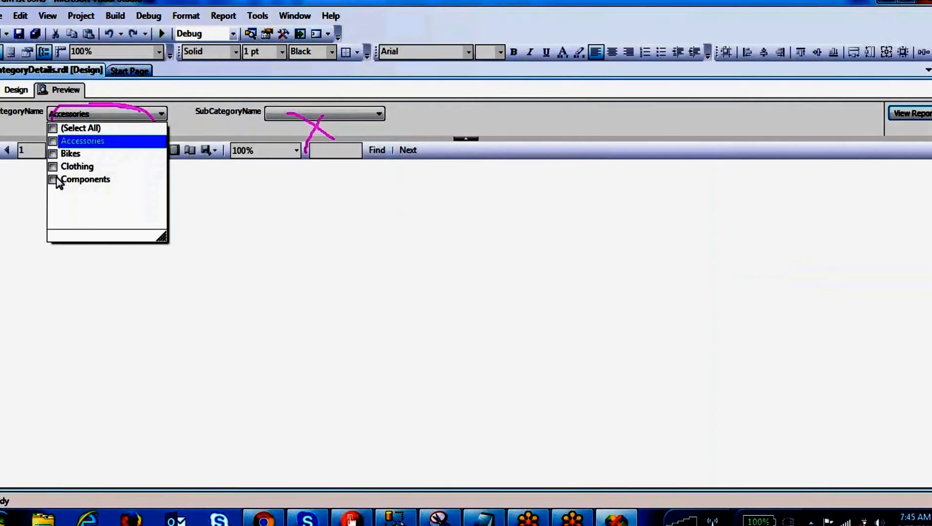
click(53, 180)
click(368, 125)
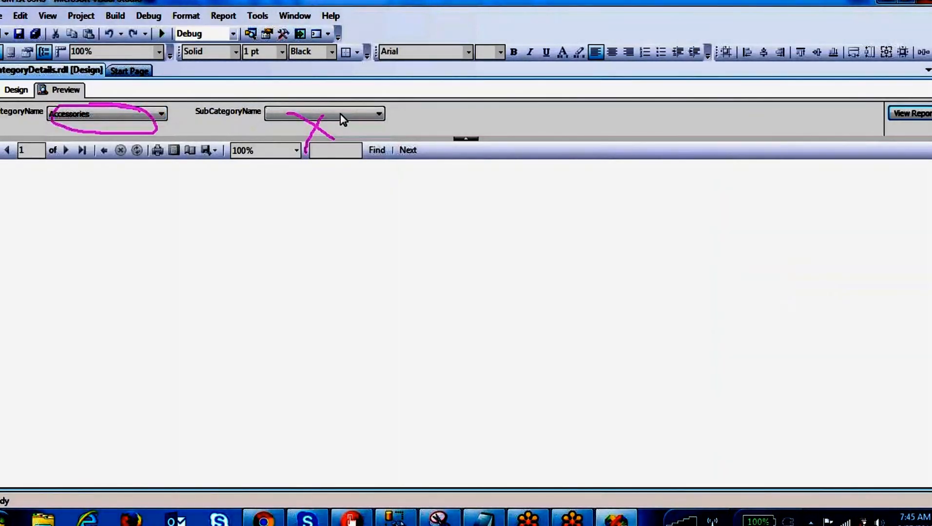
click(341, 116)
drag(379, 146, 379, 208)
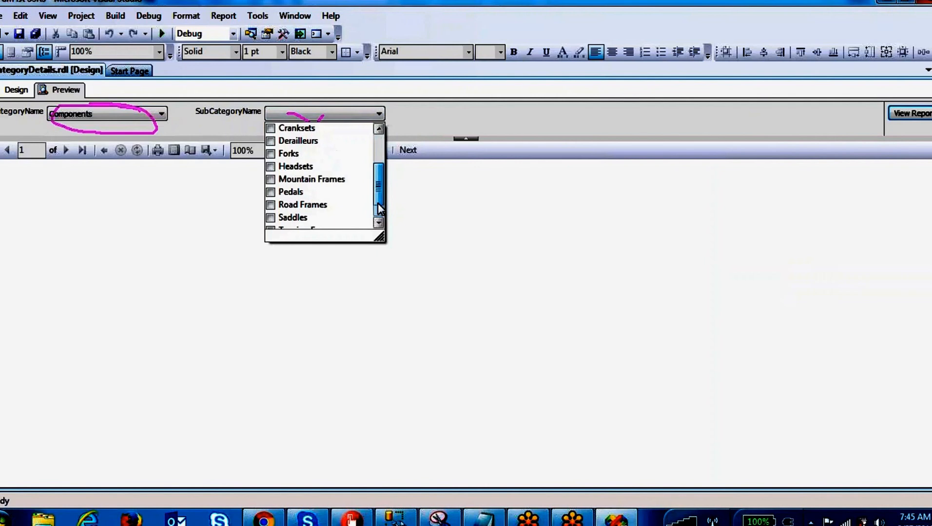
Choose Derailleurs as the subcategory and run the report for the Components category.
click(485, 120)
click(350, 113)
click(288, 141)
click(924, 113)
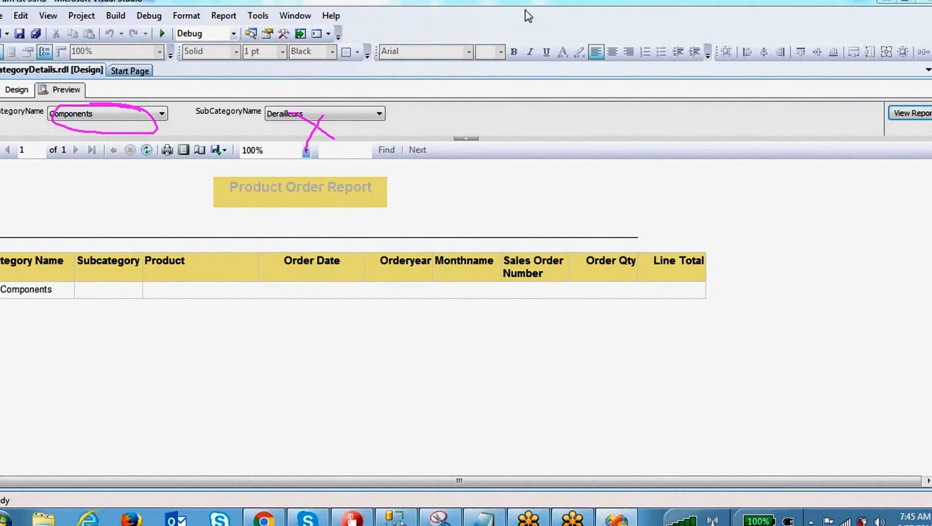
Review the category and subcategory selections, reload the report preview and check which parameters start out empty.
click(105, 108)
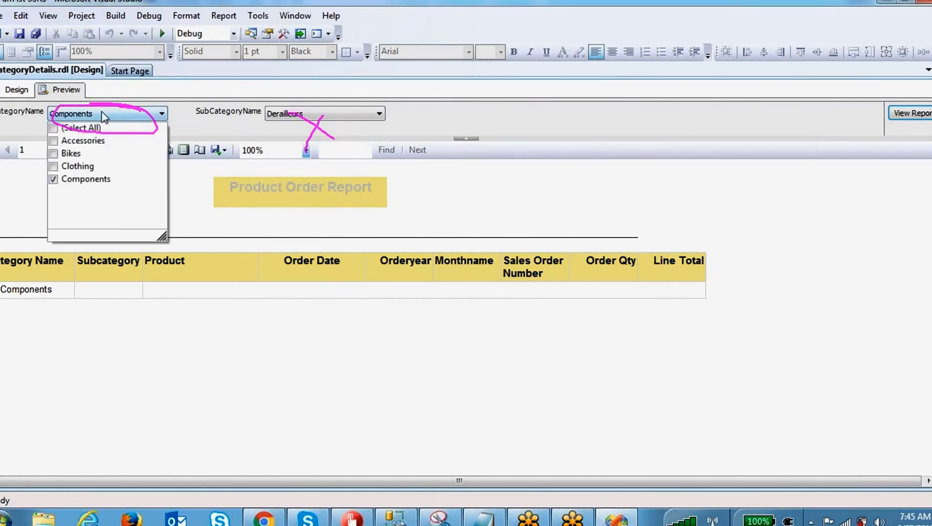
click(296, 123)
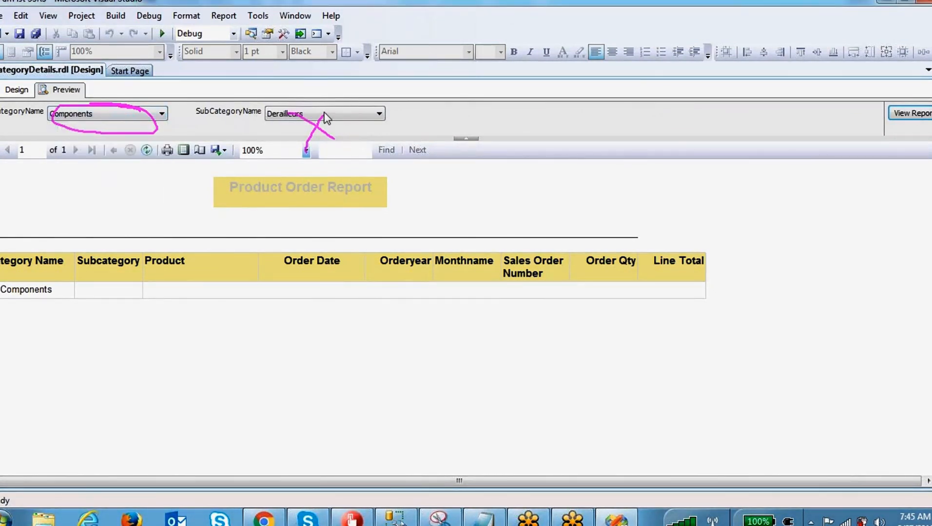
click(380, 114)
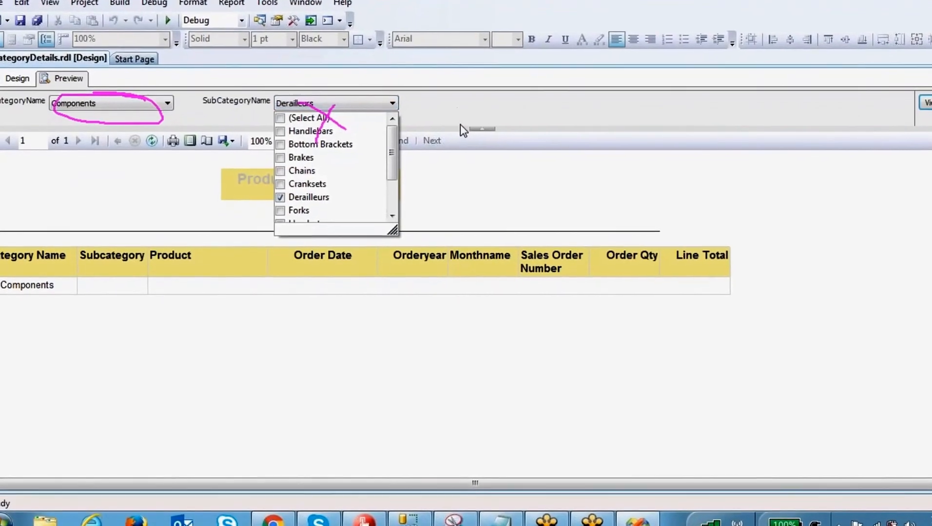
click(419, 118)
click(18, 70)
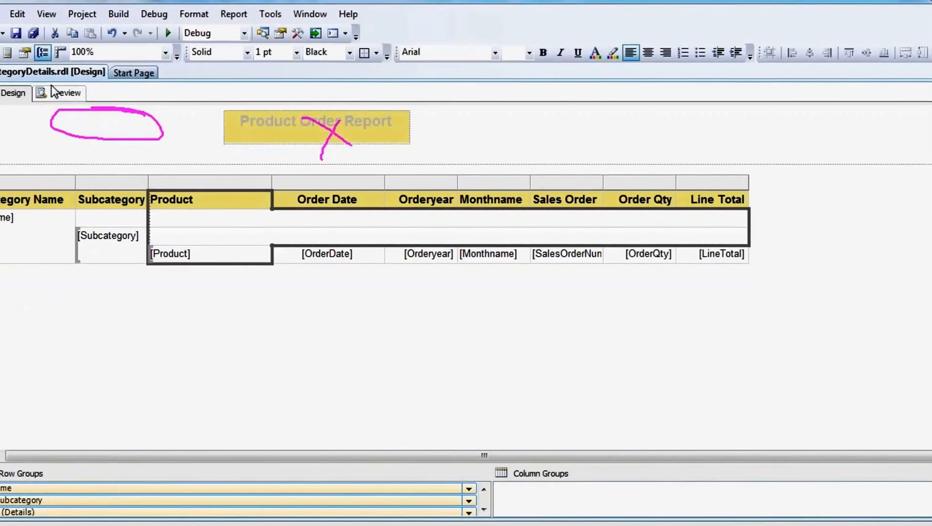
click(65, 93)
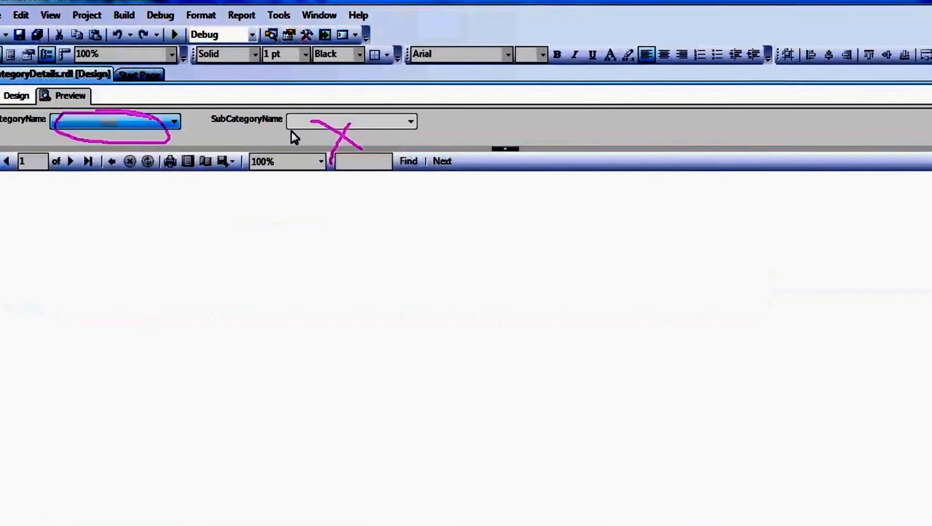
click(139, 122)
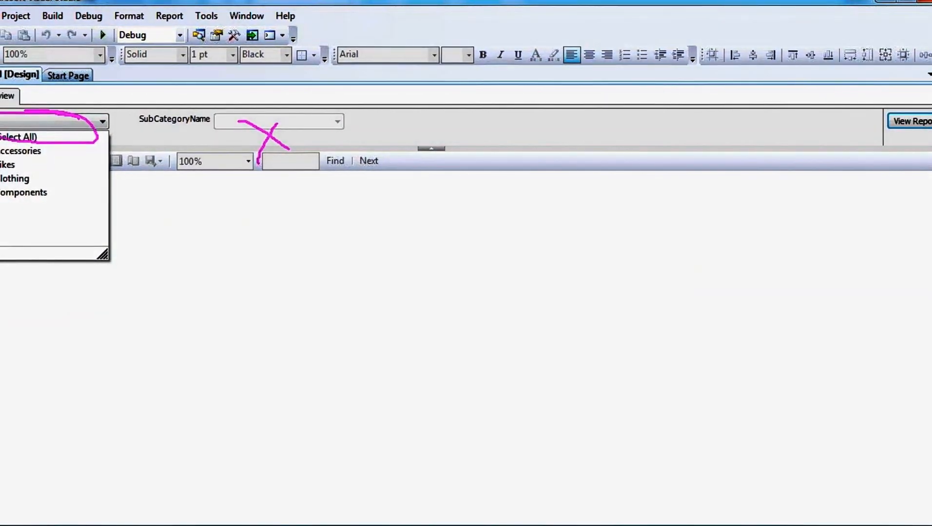
Return to the report design, show the report data and set the CategoryName parameter's default value to Bikes.
click(0, 98)
click(0, 16)
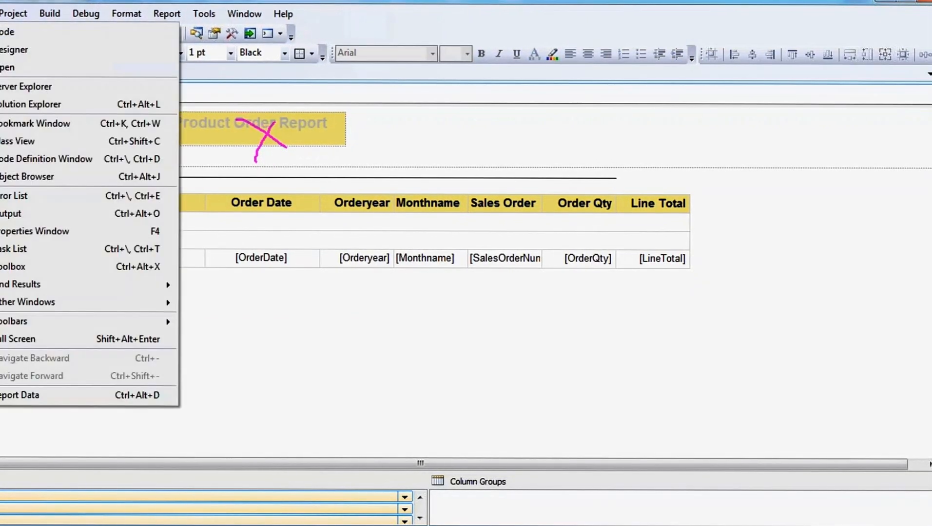
click(27, 393)
click(760, 74)
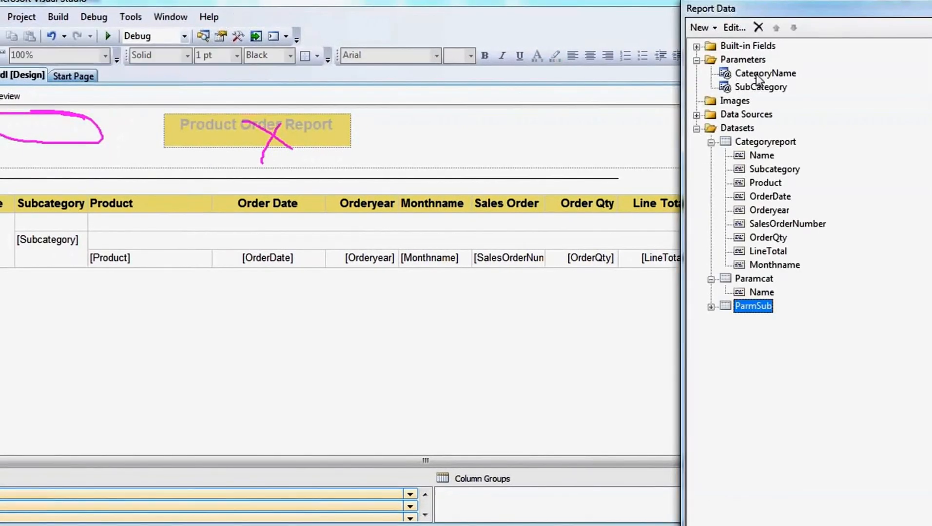
double_click(761, 74)
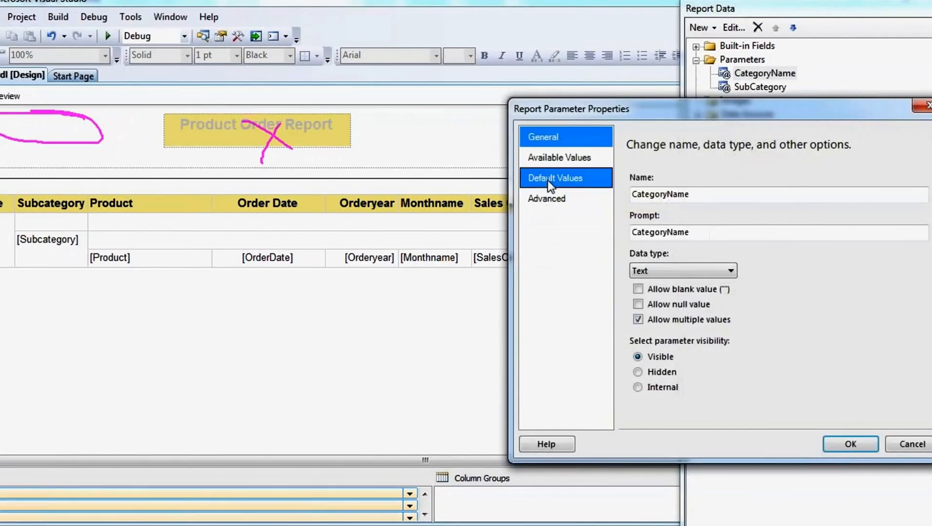
click(551, 179)
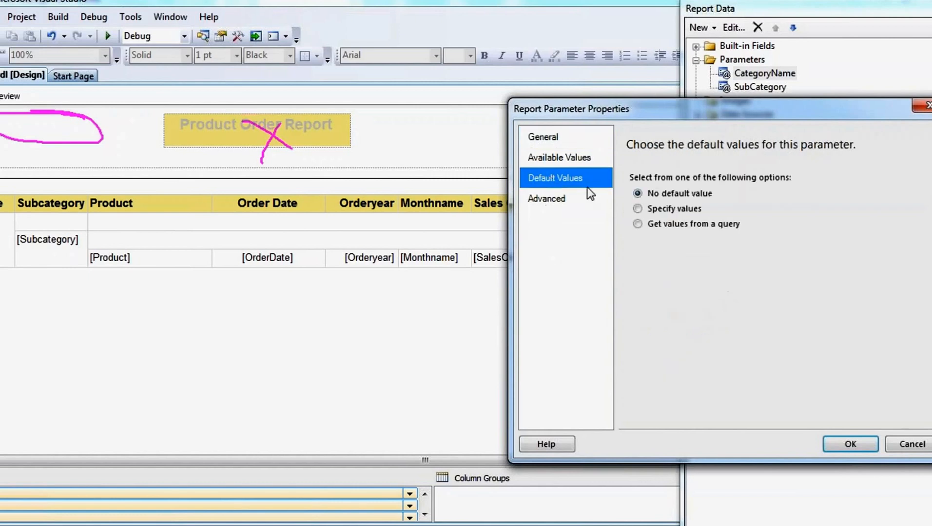
click(639, 208)
click(652, 257)
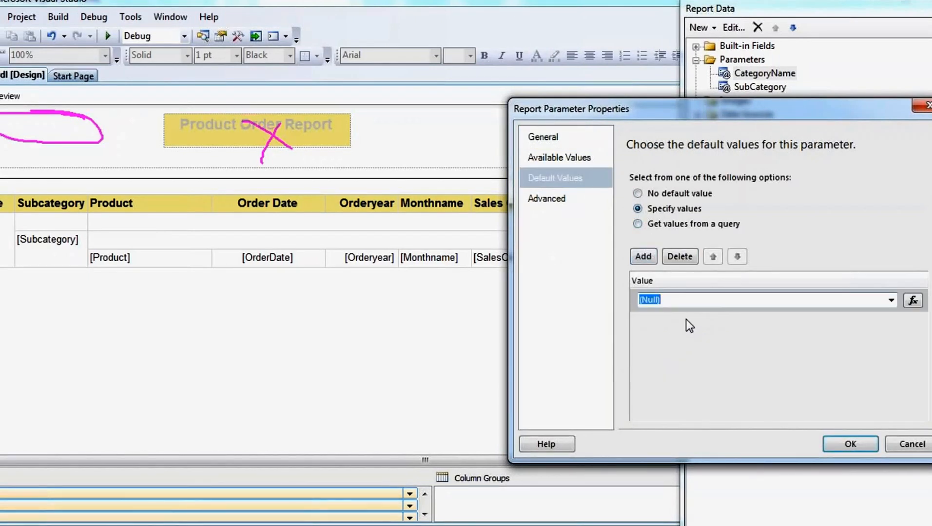
text(Bikes)
click(852, 445)
Preview the report with its default category and check the SubCategoryName options, toggling Road Bikes.
click(8, 96)
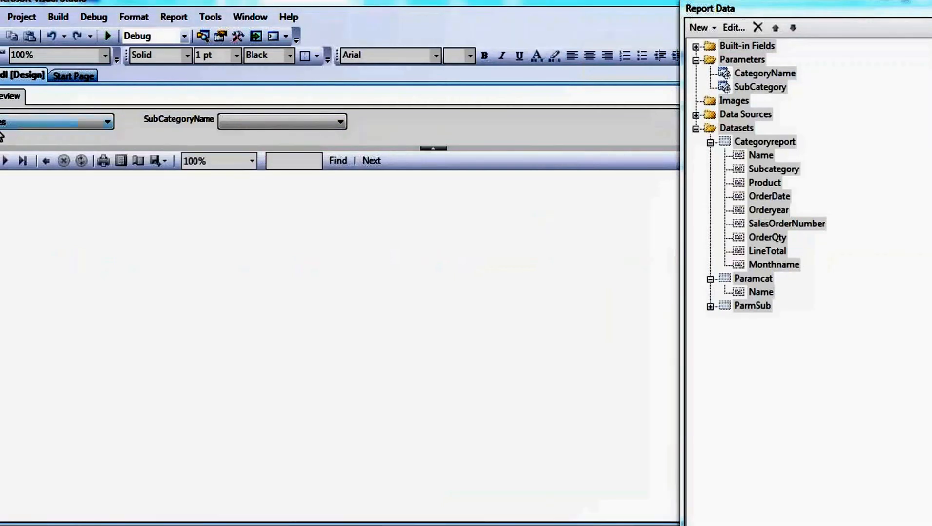
click(39, 124)
click(181, 139)
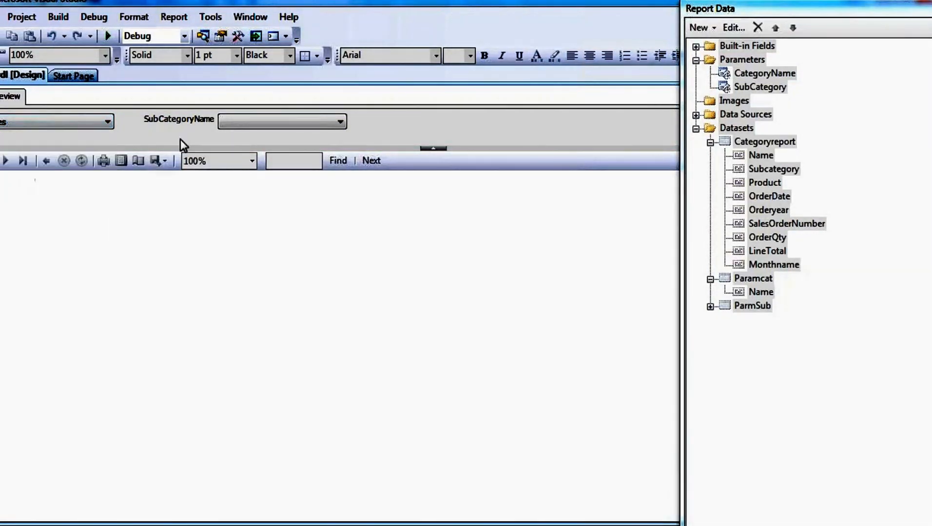
click(239, 122)
click(226, 164)
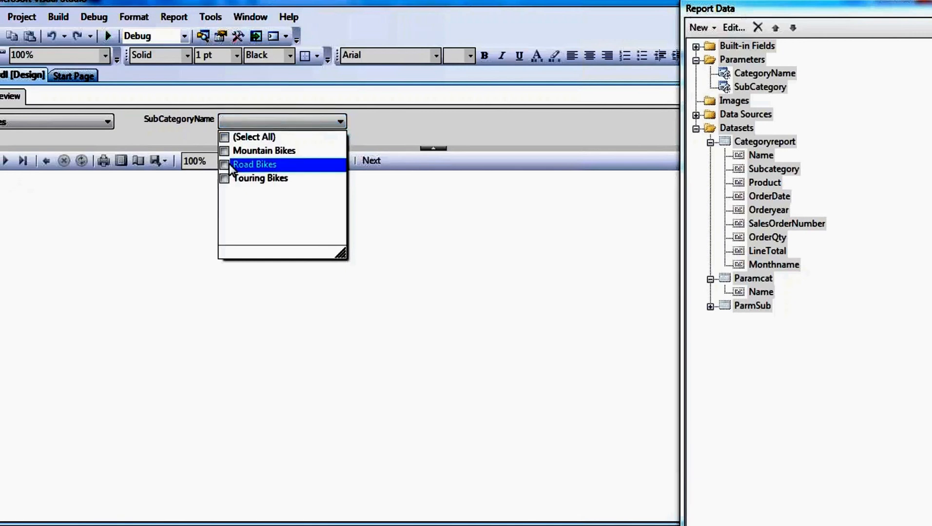
click(385, 135)
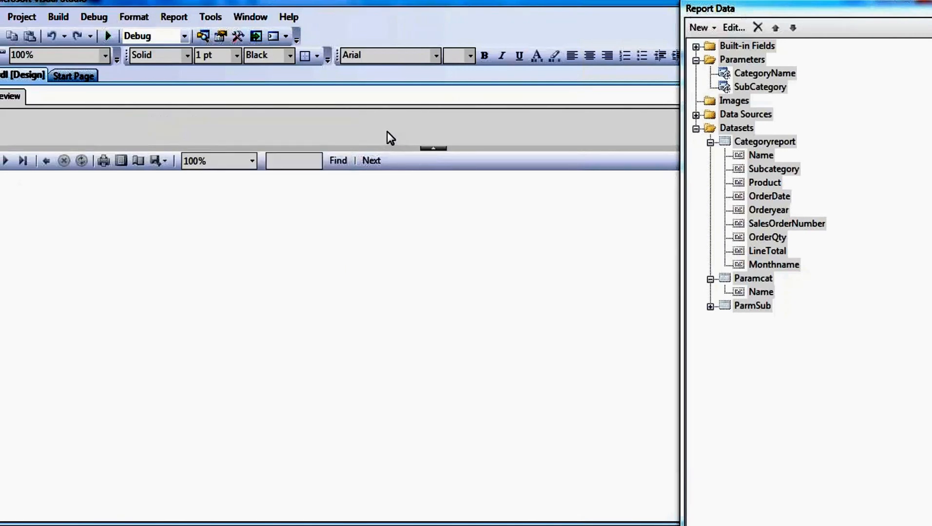